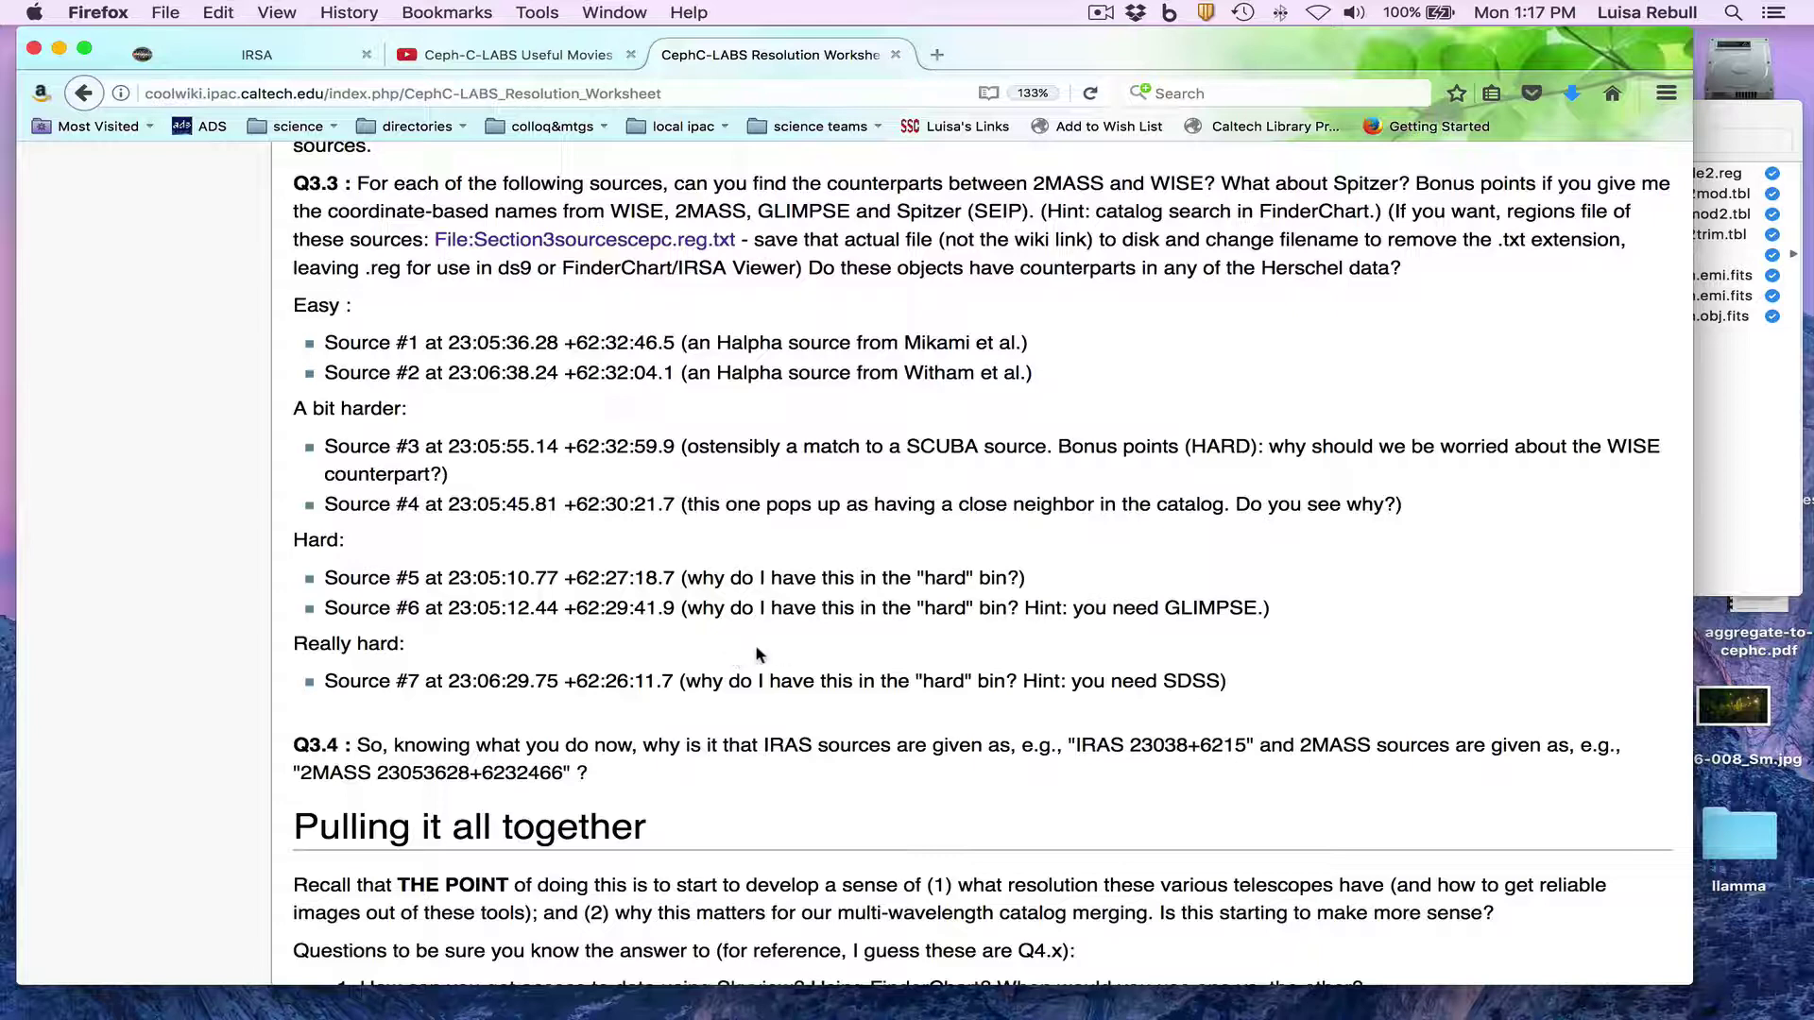
Look at the region file difrancesco-table2.reg in the scuba folder in Finder, and return to the worksheet in Firefox.
{"action": "left_click", "coordinate": [1776, 425]}
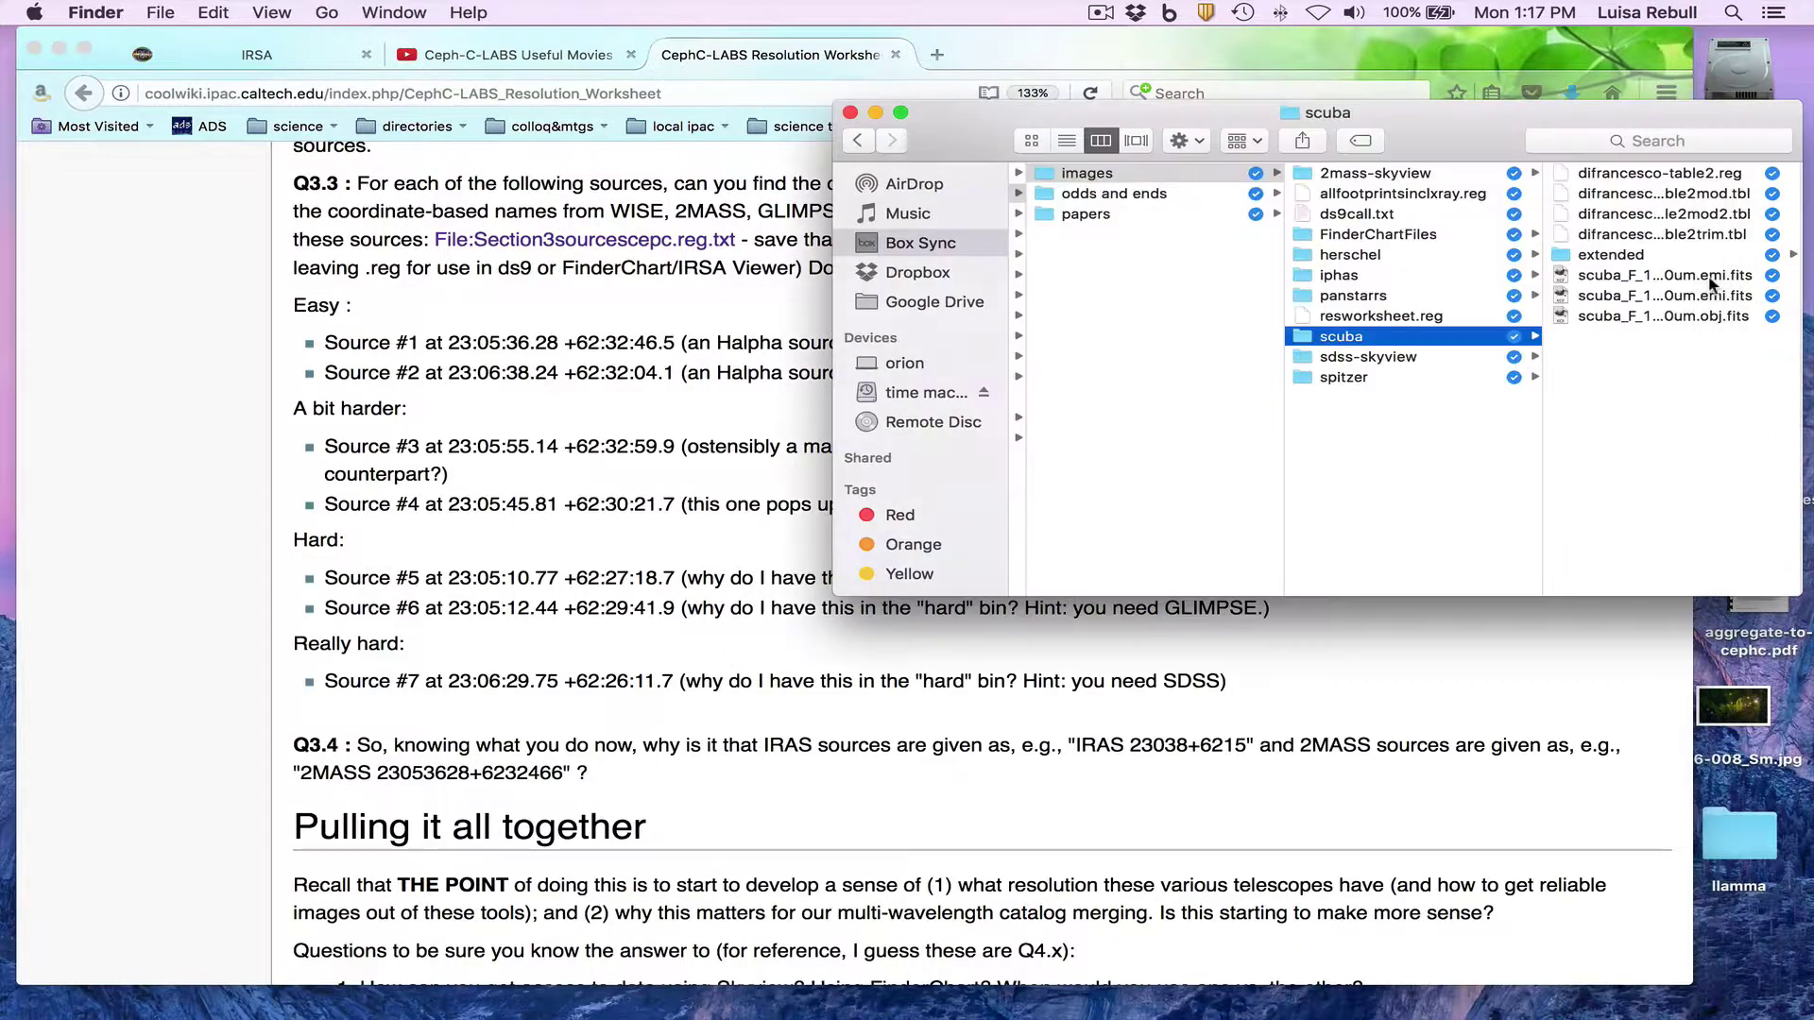
{"action": "left_click", "coordinate": [1640, 184]}
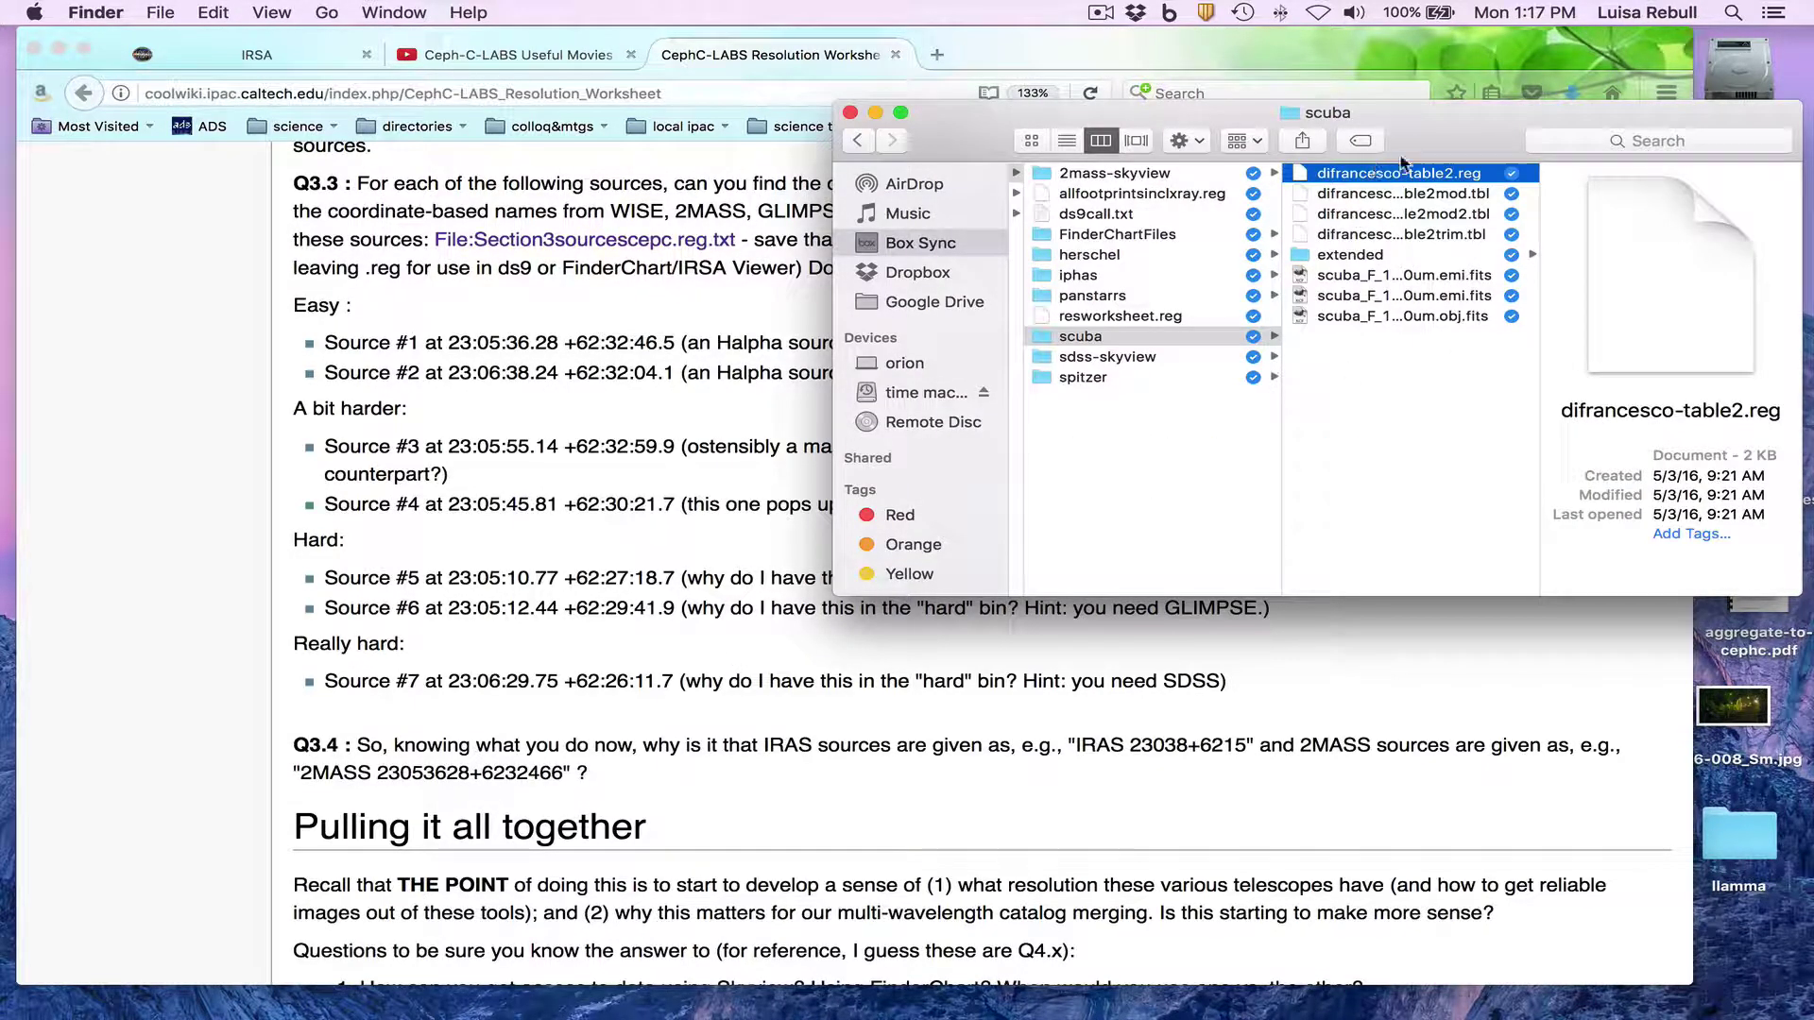
{"action": "left_click", "coordinate": [830, 409]}
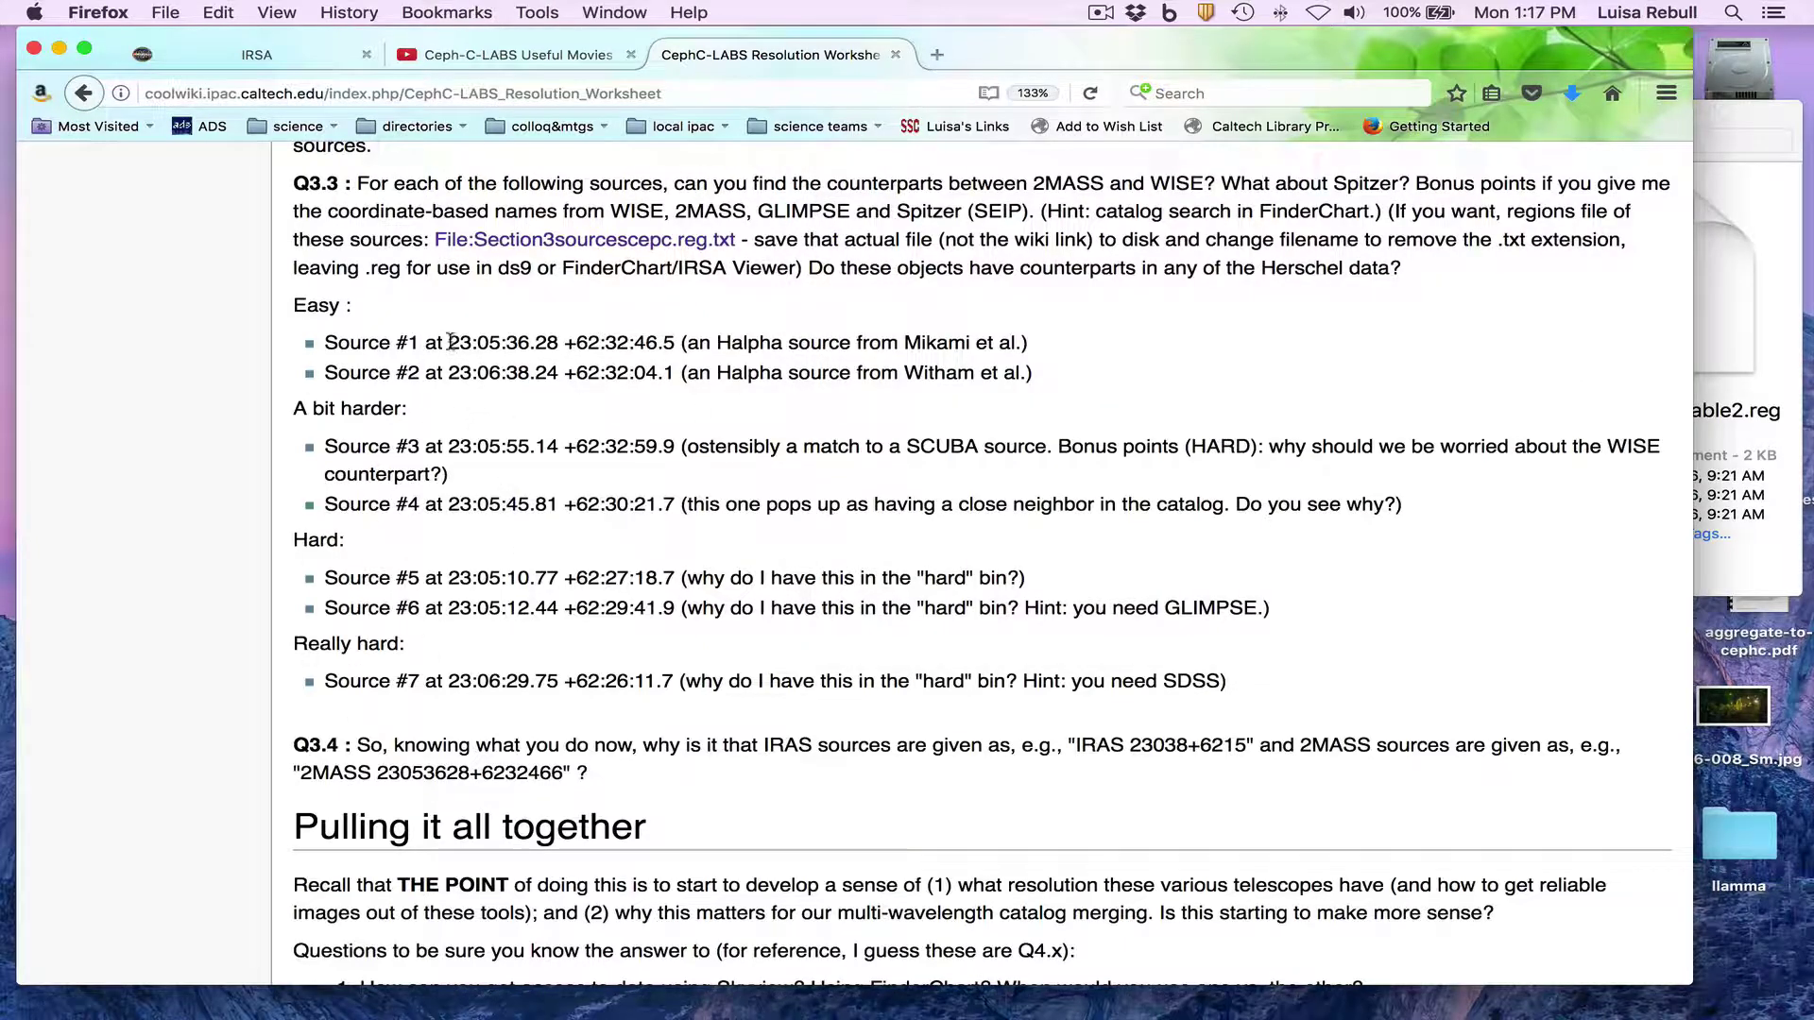
Copy Source #1's coordinates, 23:05:36.28 +62:32:46.5, from the worksheet and enter them as the target position in IRSA's Finder Chart.
{"action": "left_click_drag", "start_coordinate": [449, 342], "coordinate": [671, 342]}
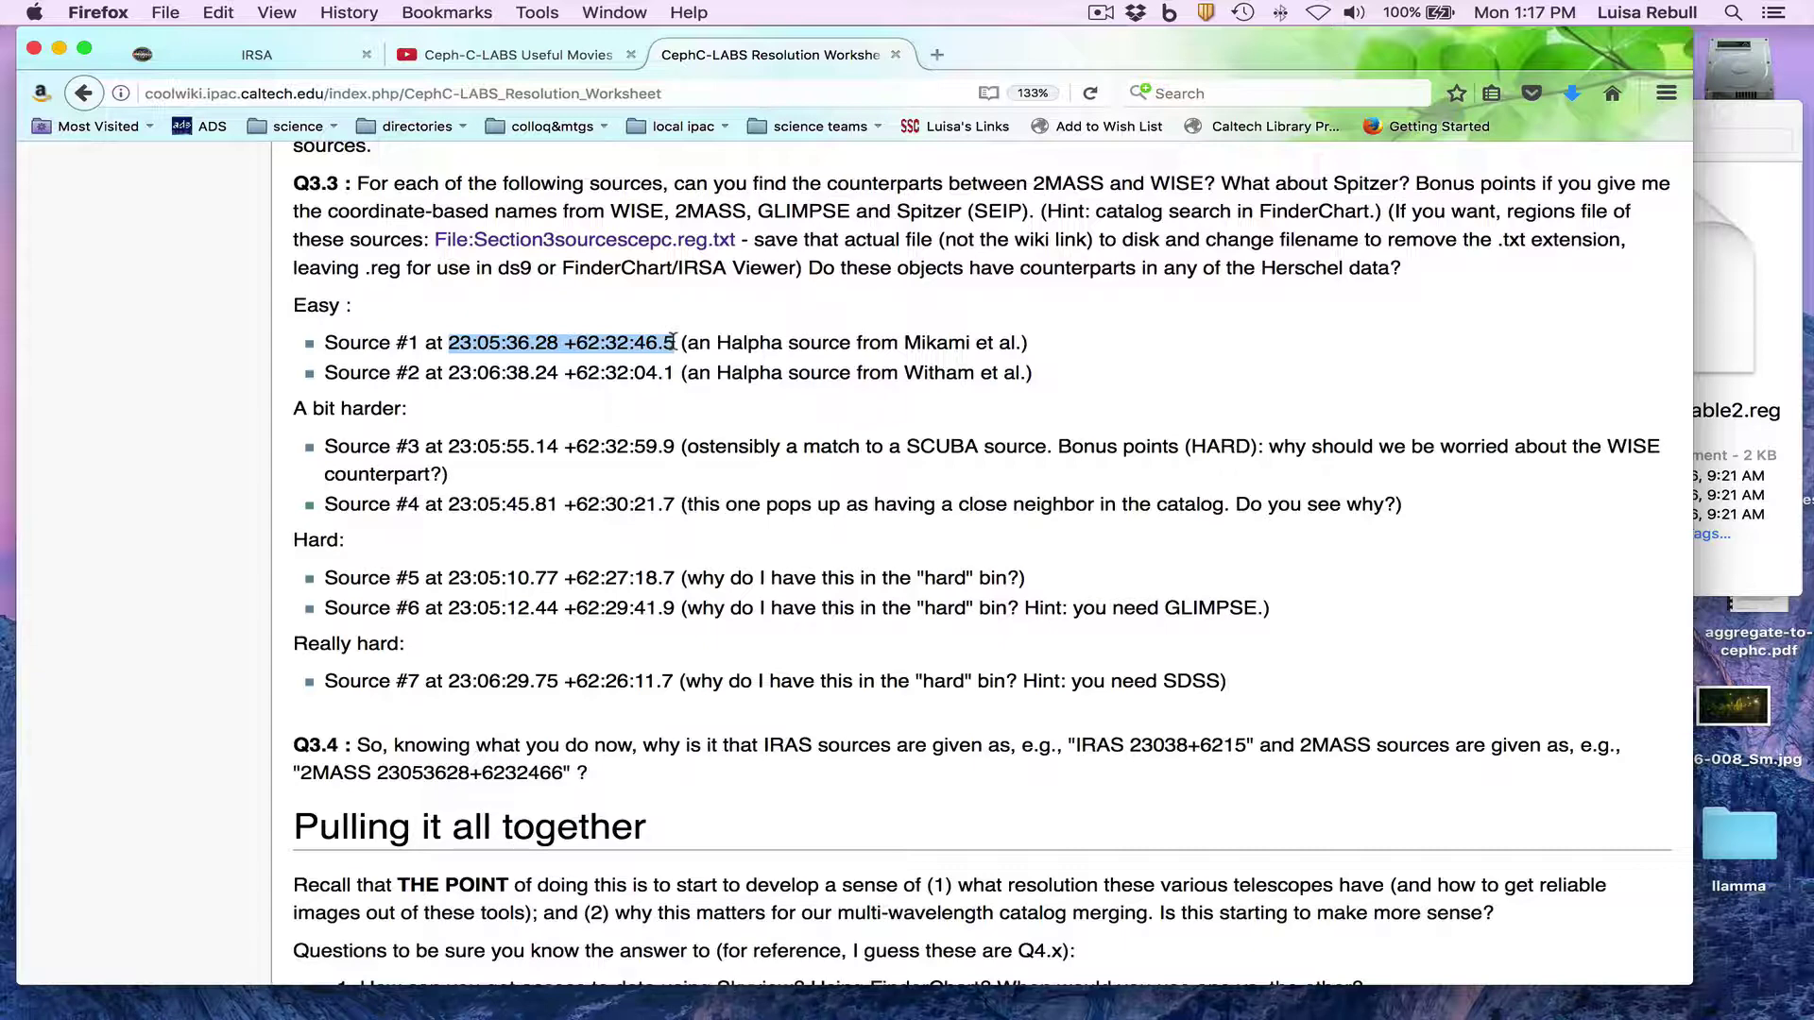
{"action": "key", "text": "super+c"}
{"action": "left_click", "coordinate": [178, 53]}
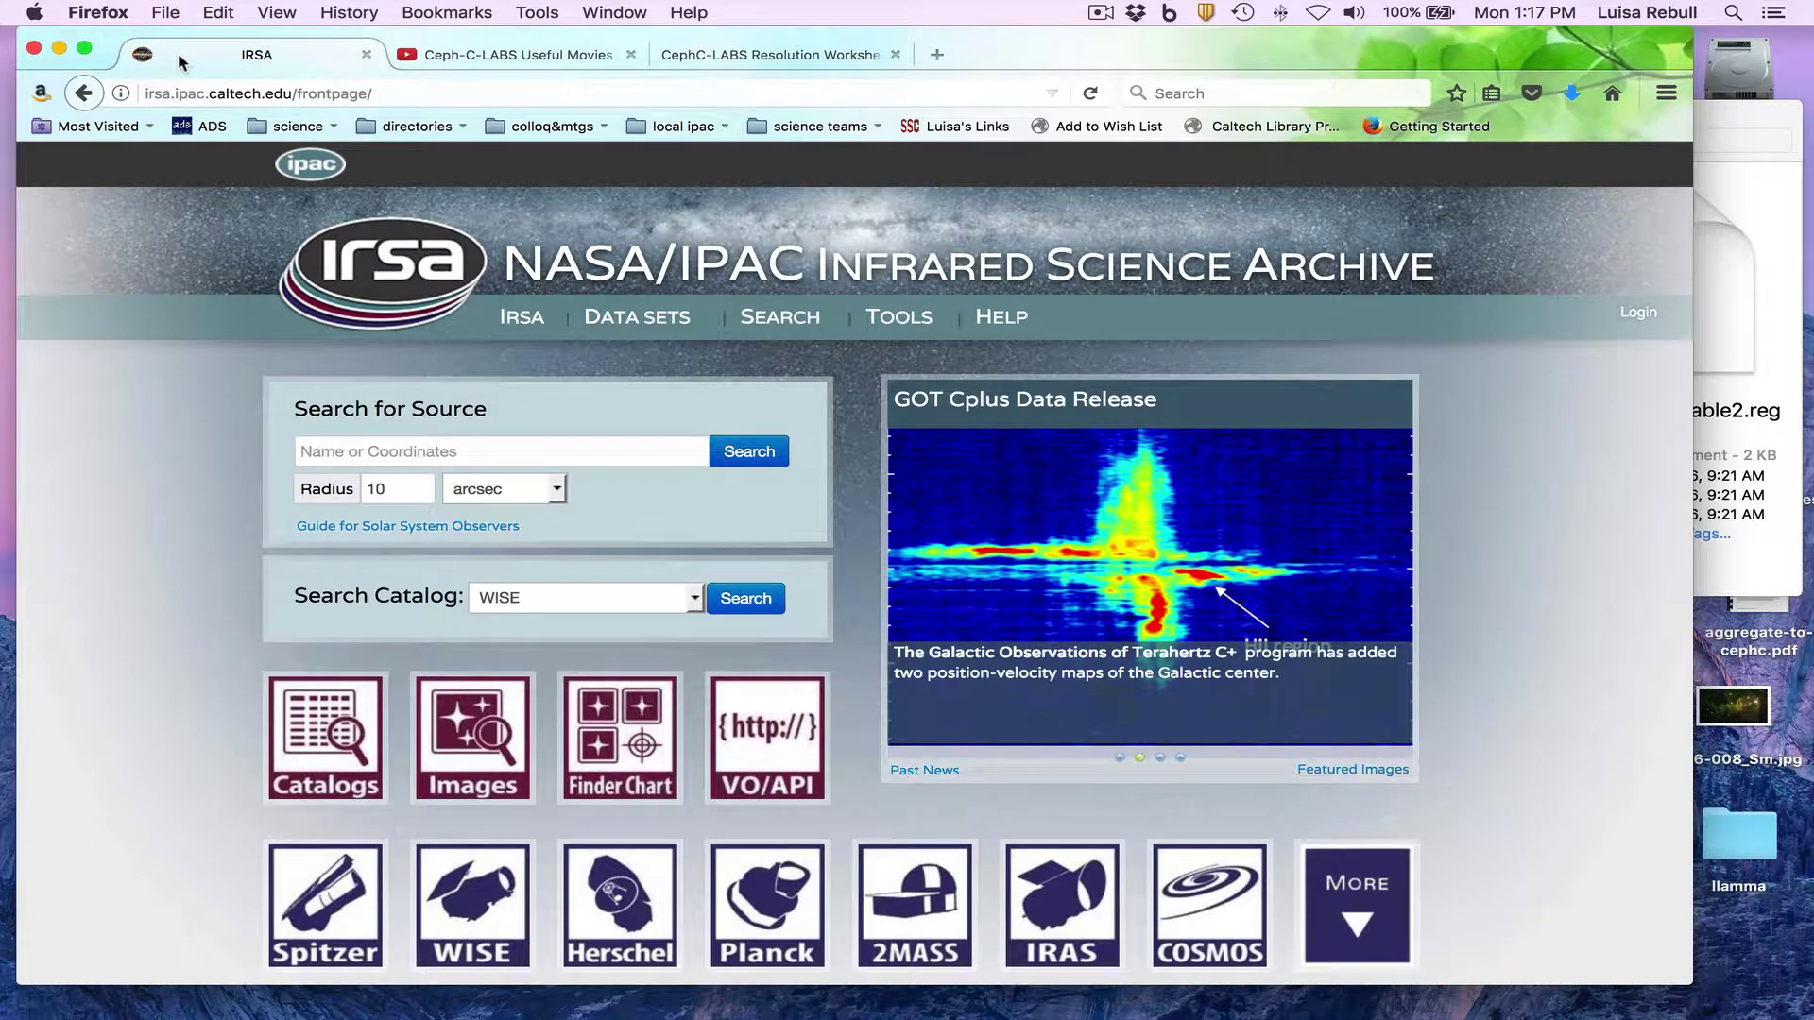
{"action": "left_click", "coordinate": [627, 723]}
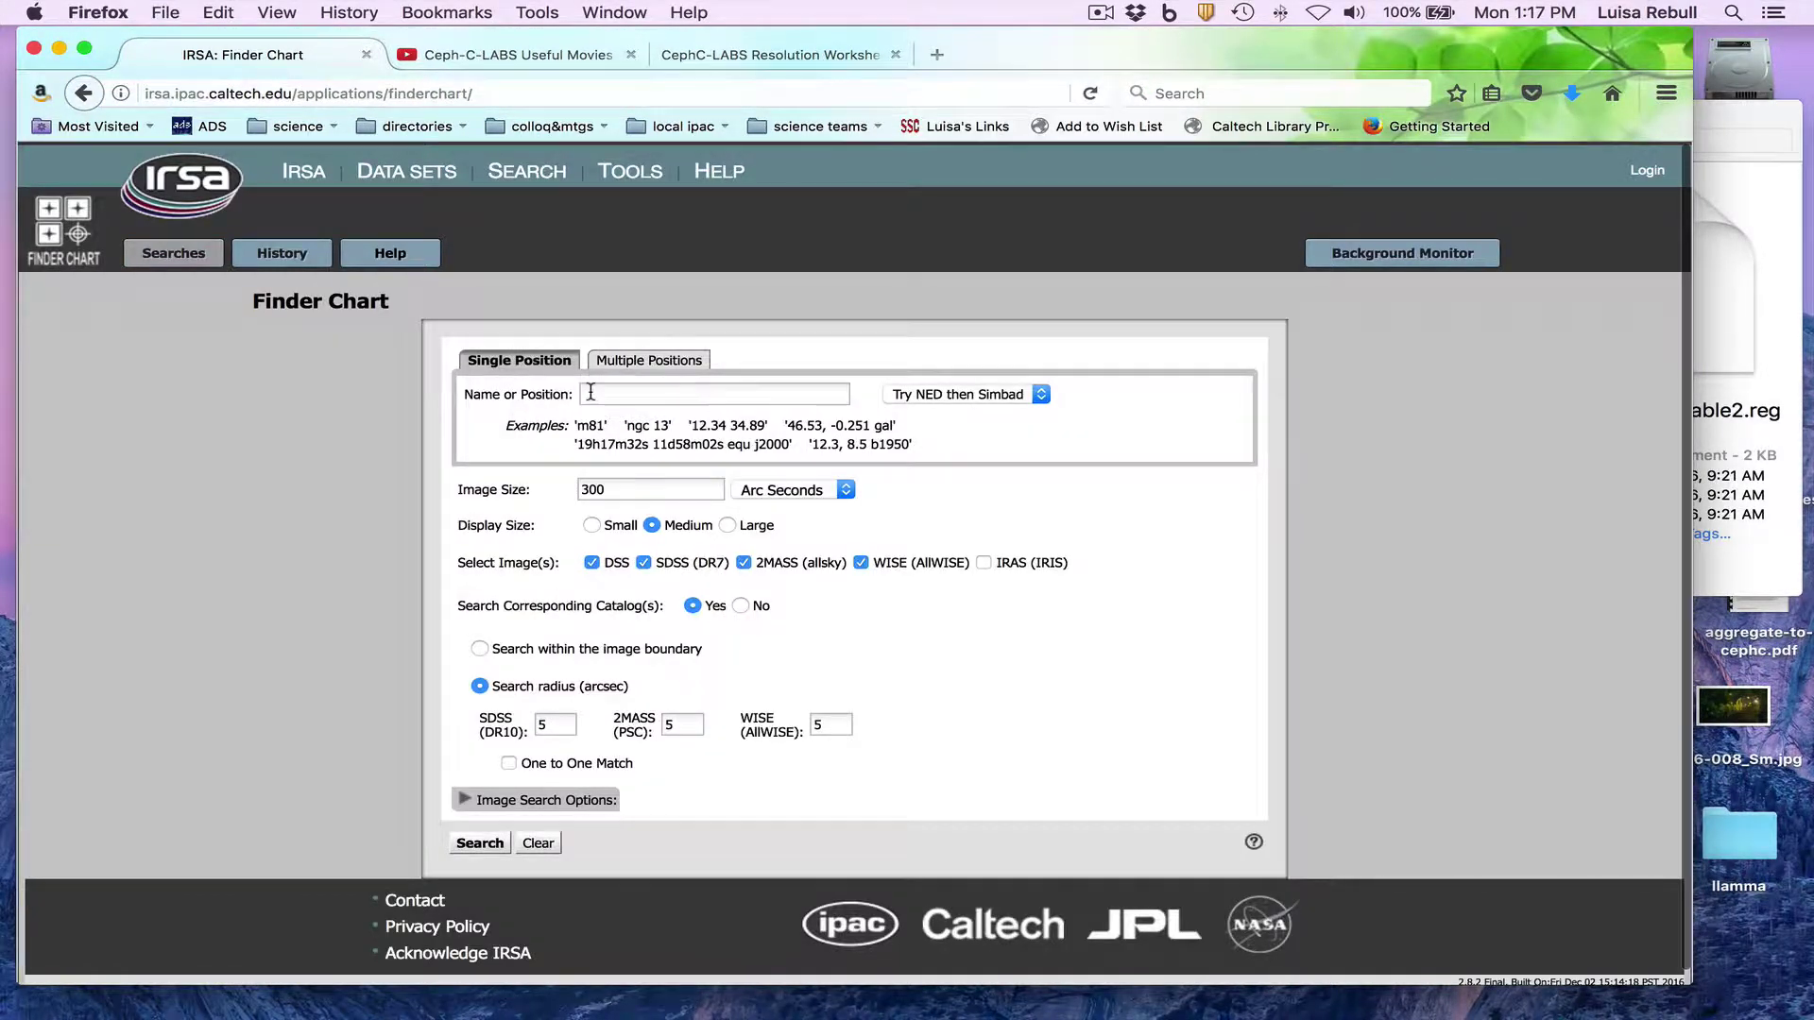
{"action": "left_click", "coordinate": [591, 391]}
{"action": "key", "text": "super+v"}
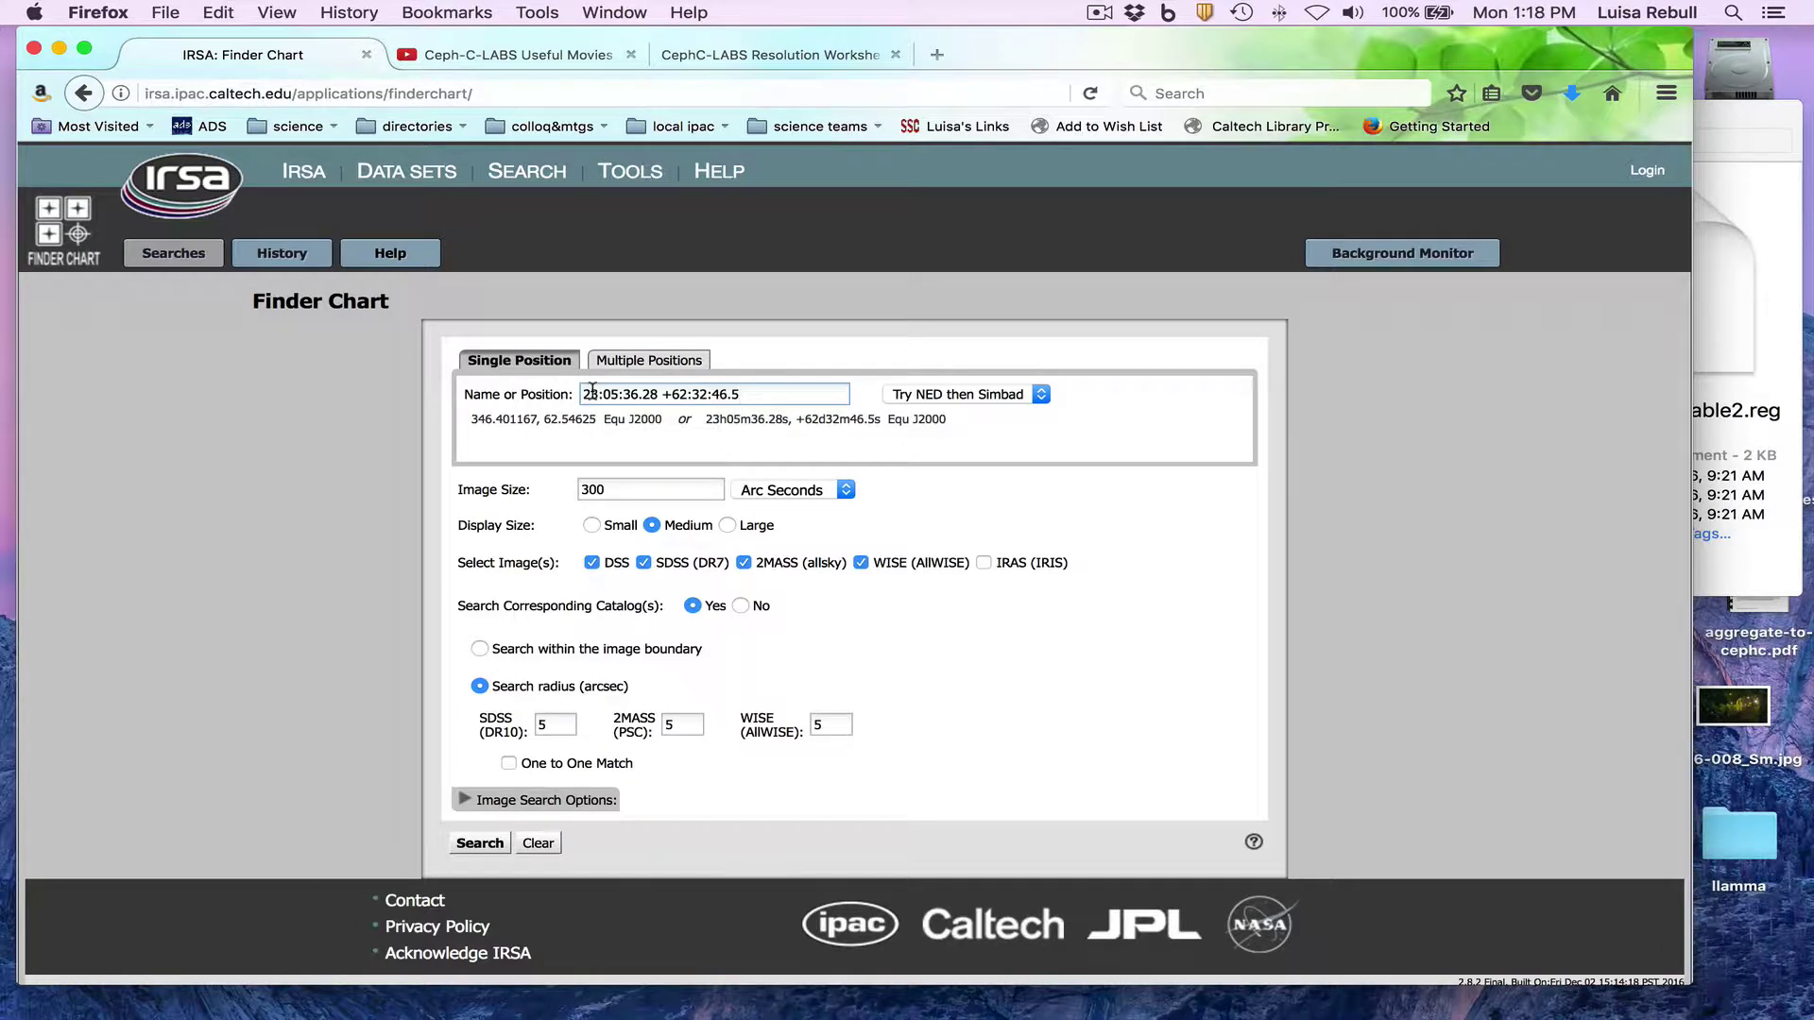
Set the image size to 30 arc seconds and run the Finder Chart search.
{"action": "left_click", "coordinate": [632, 488]}
{"action": "key", "text": "BackSpace"}
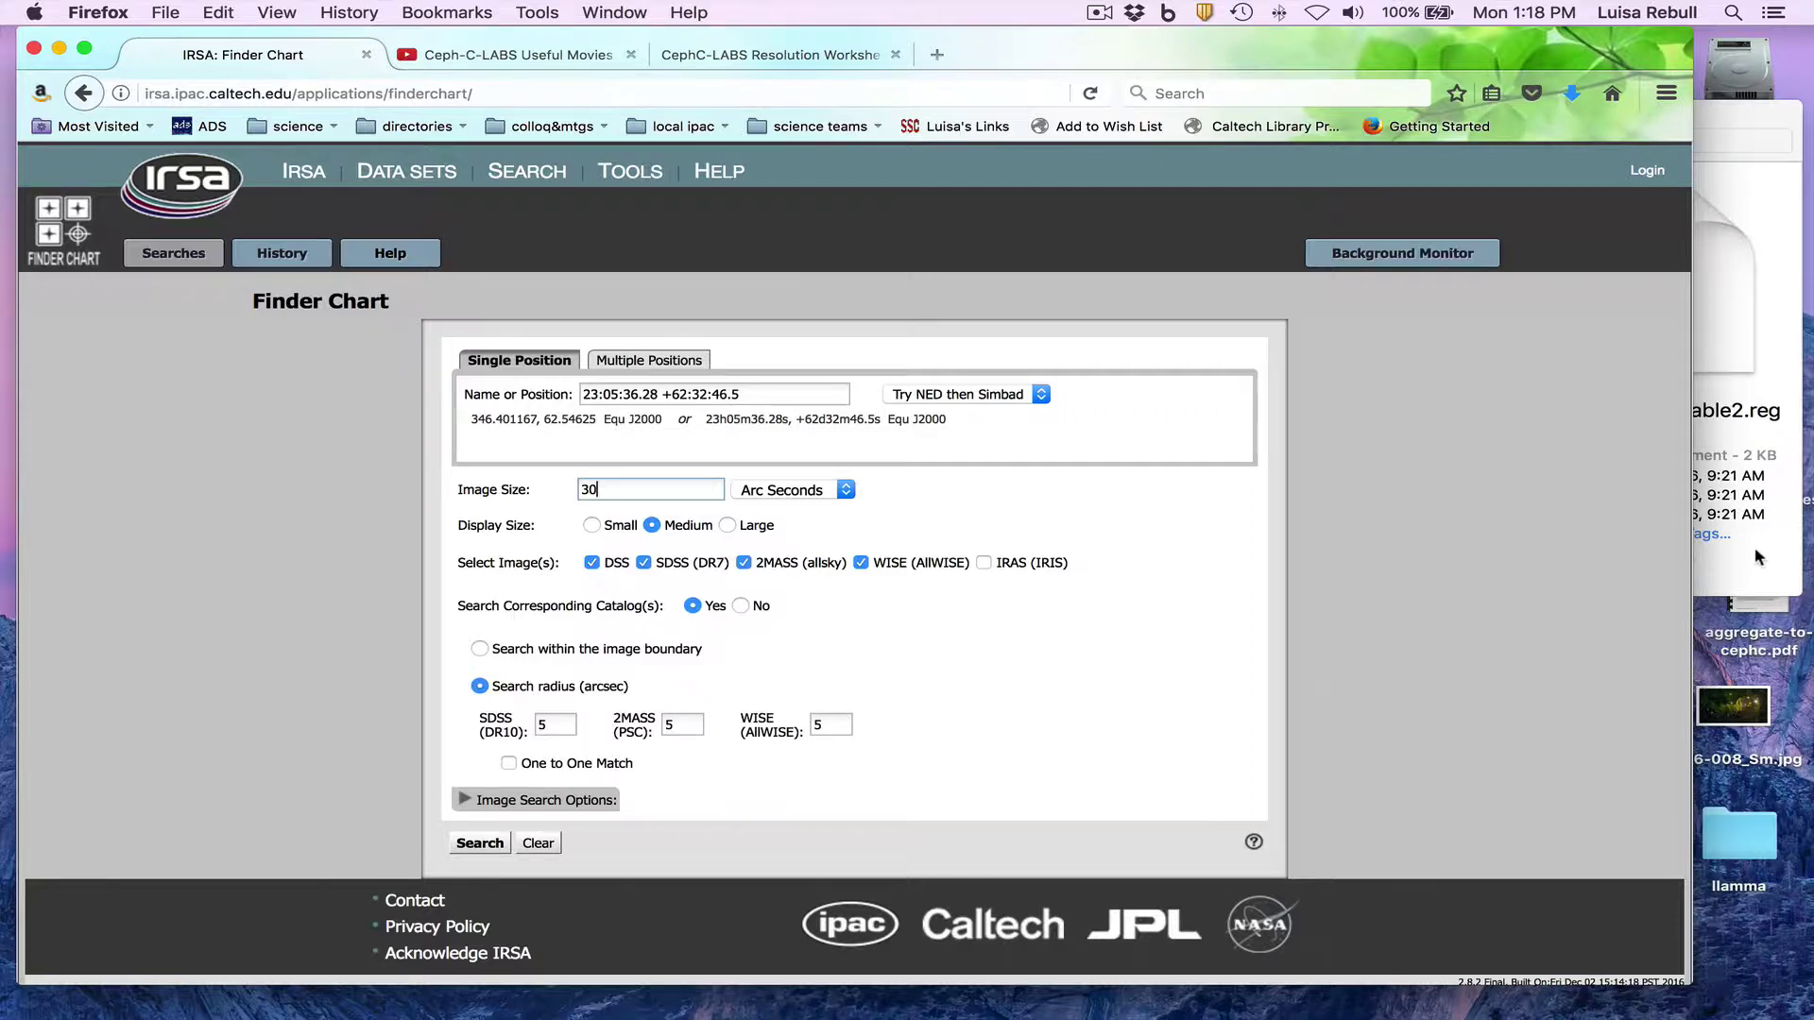
{"action": "key", "text": "super+Tab"}
{"action": "left_click", "coordinate": [1266, 605]}
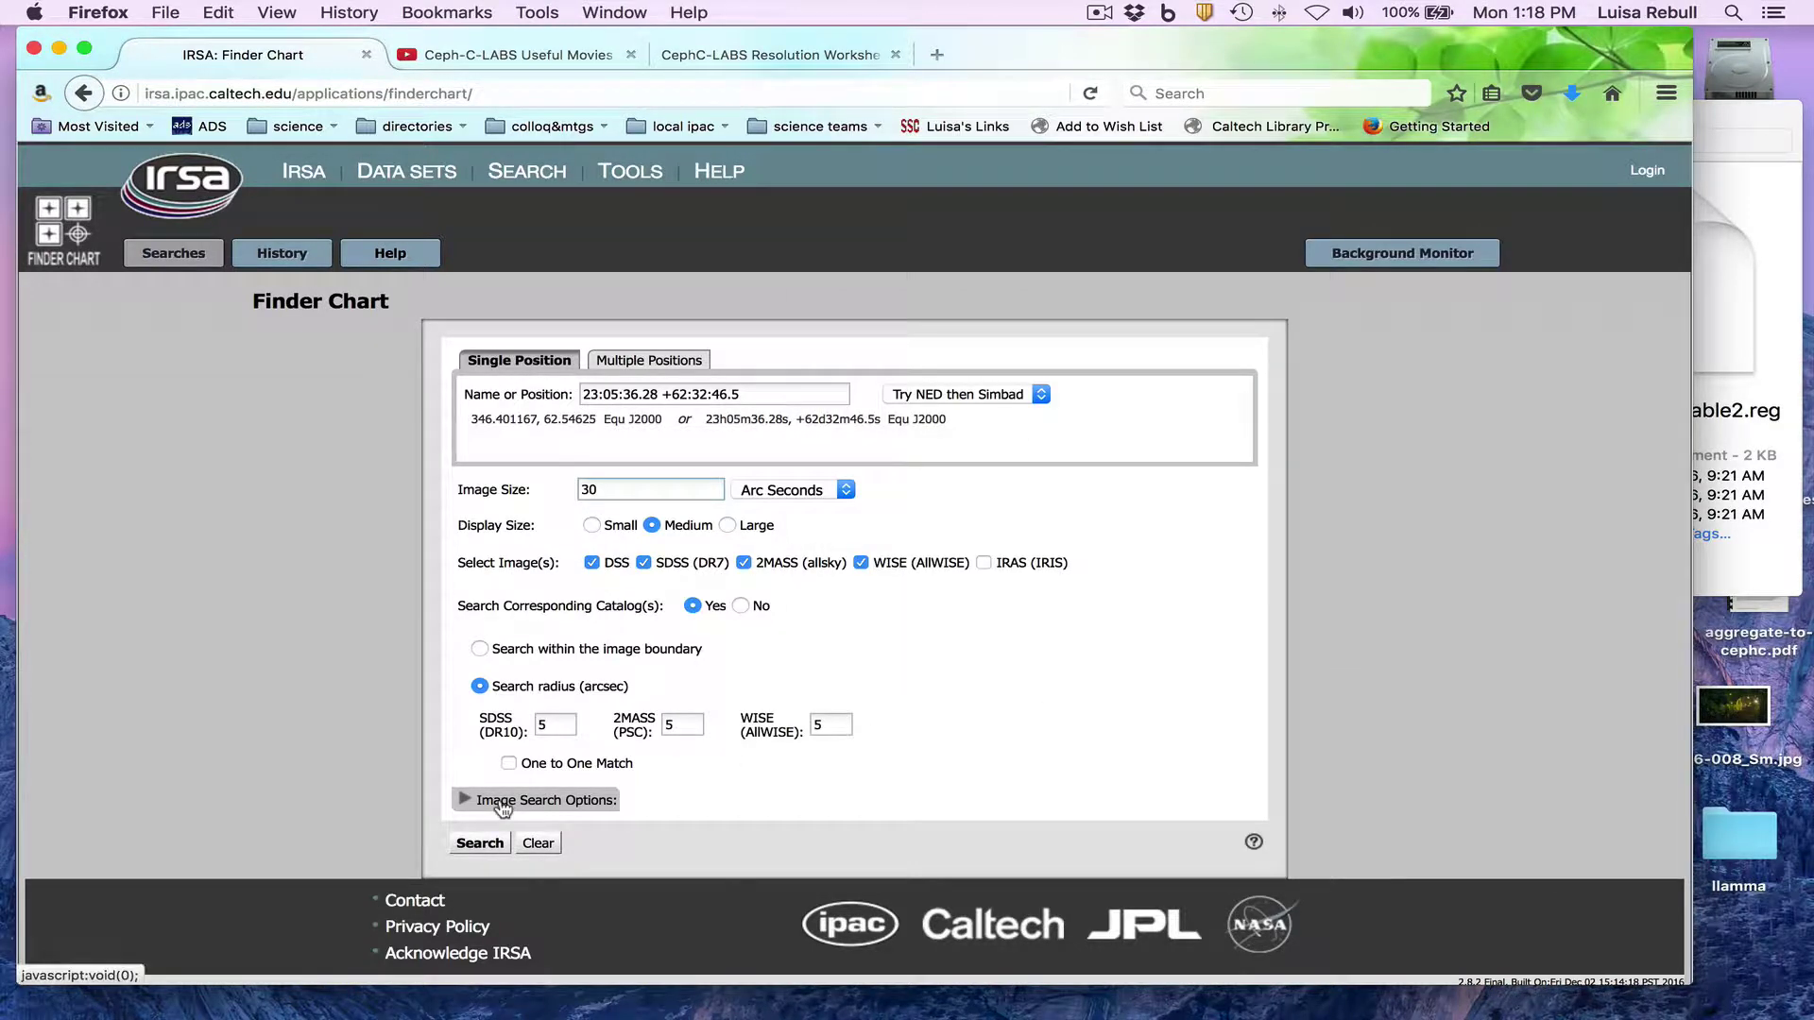
{"action": "left_click", "coordinate": [471, 845]}
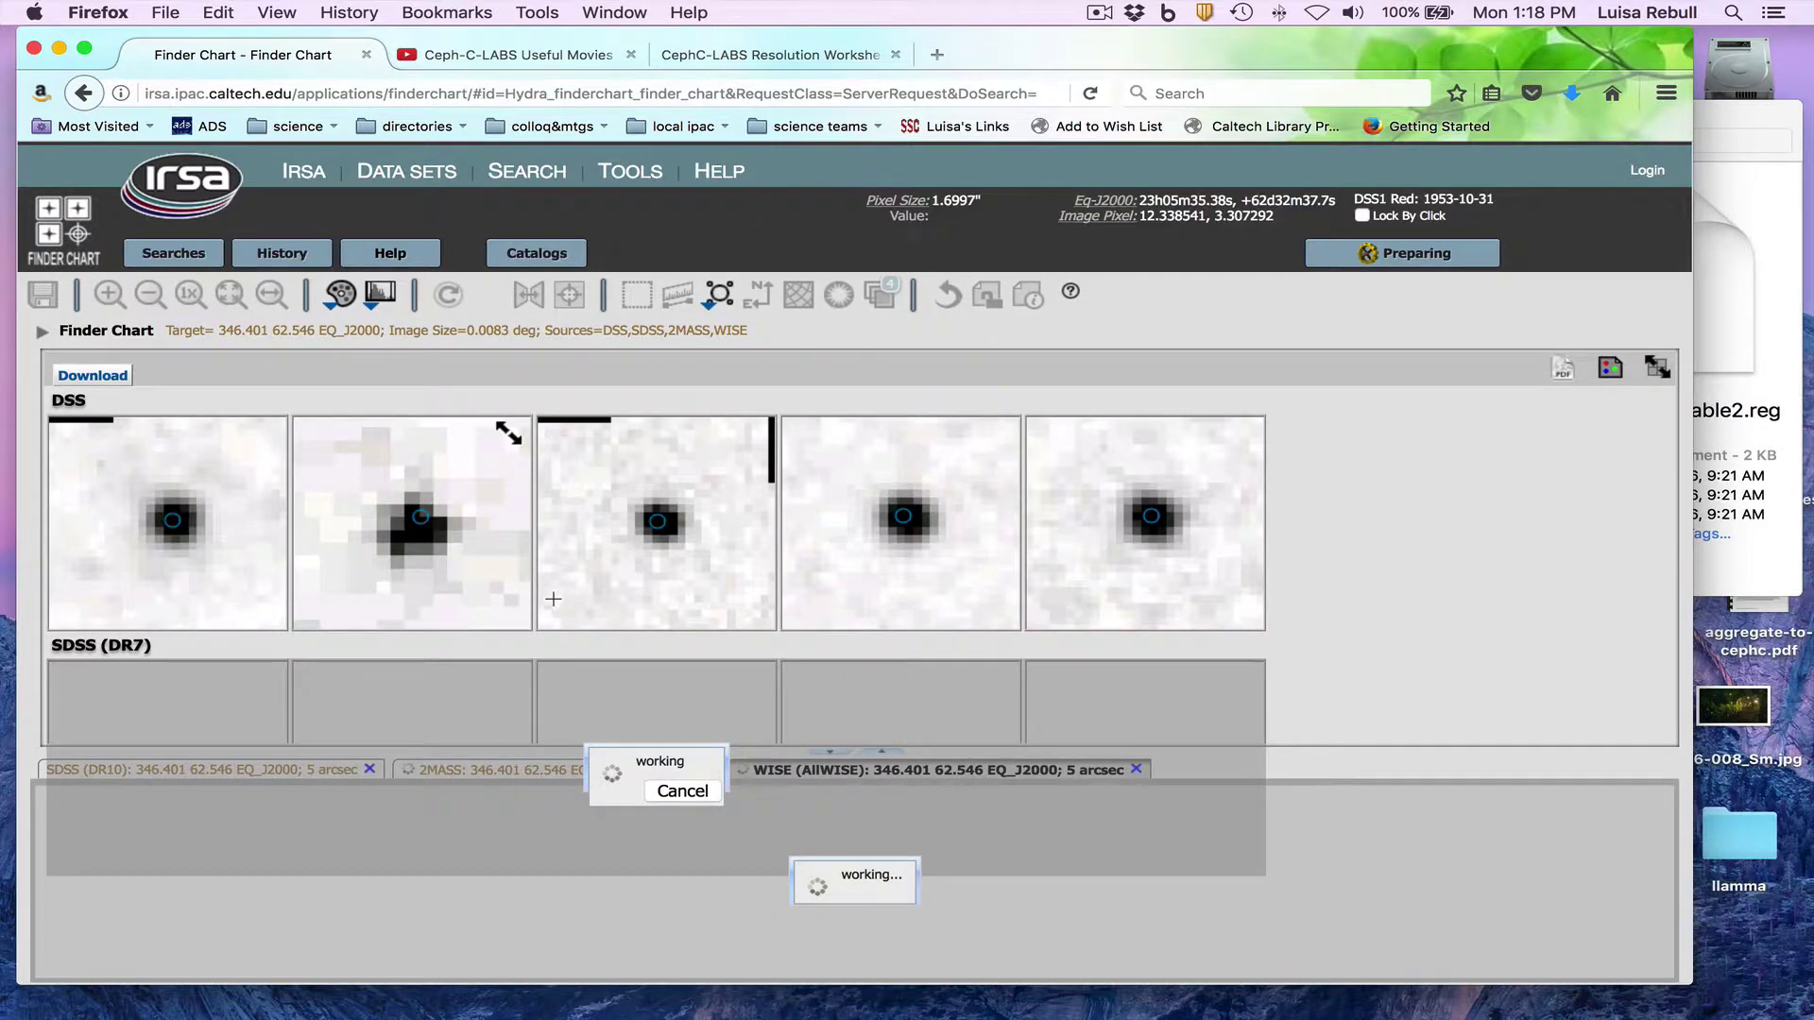
Examine the DSS, SDSS, 2MASS and WISE images of the source together with the SDSS, 2MASS and AllWISE catalog tables.
{"action": "scroll", "coordinate": [548, 603], "scroll_direction": "down", "scroll_amount": 3}
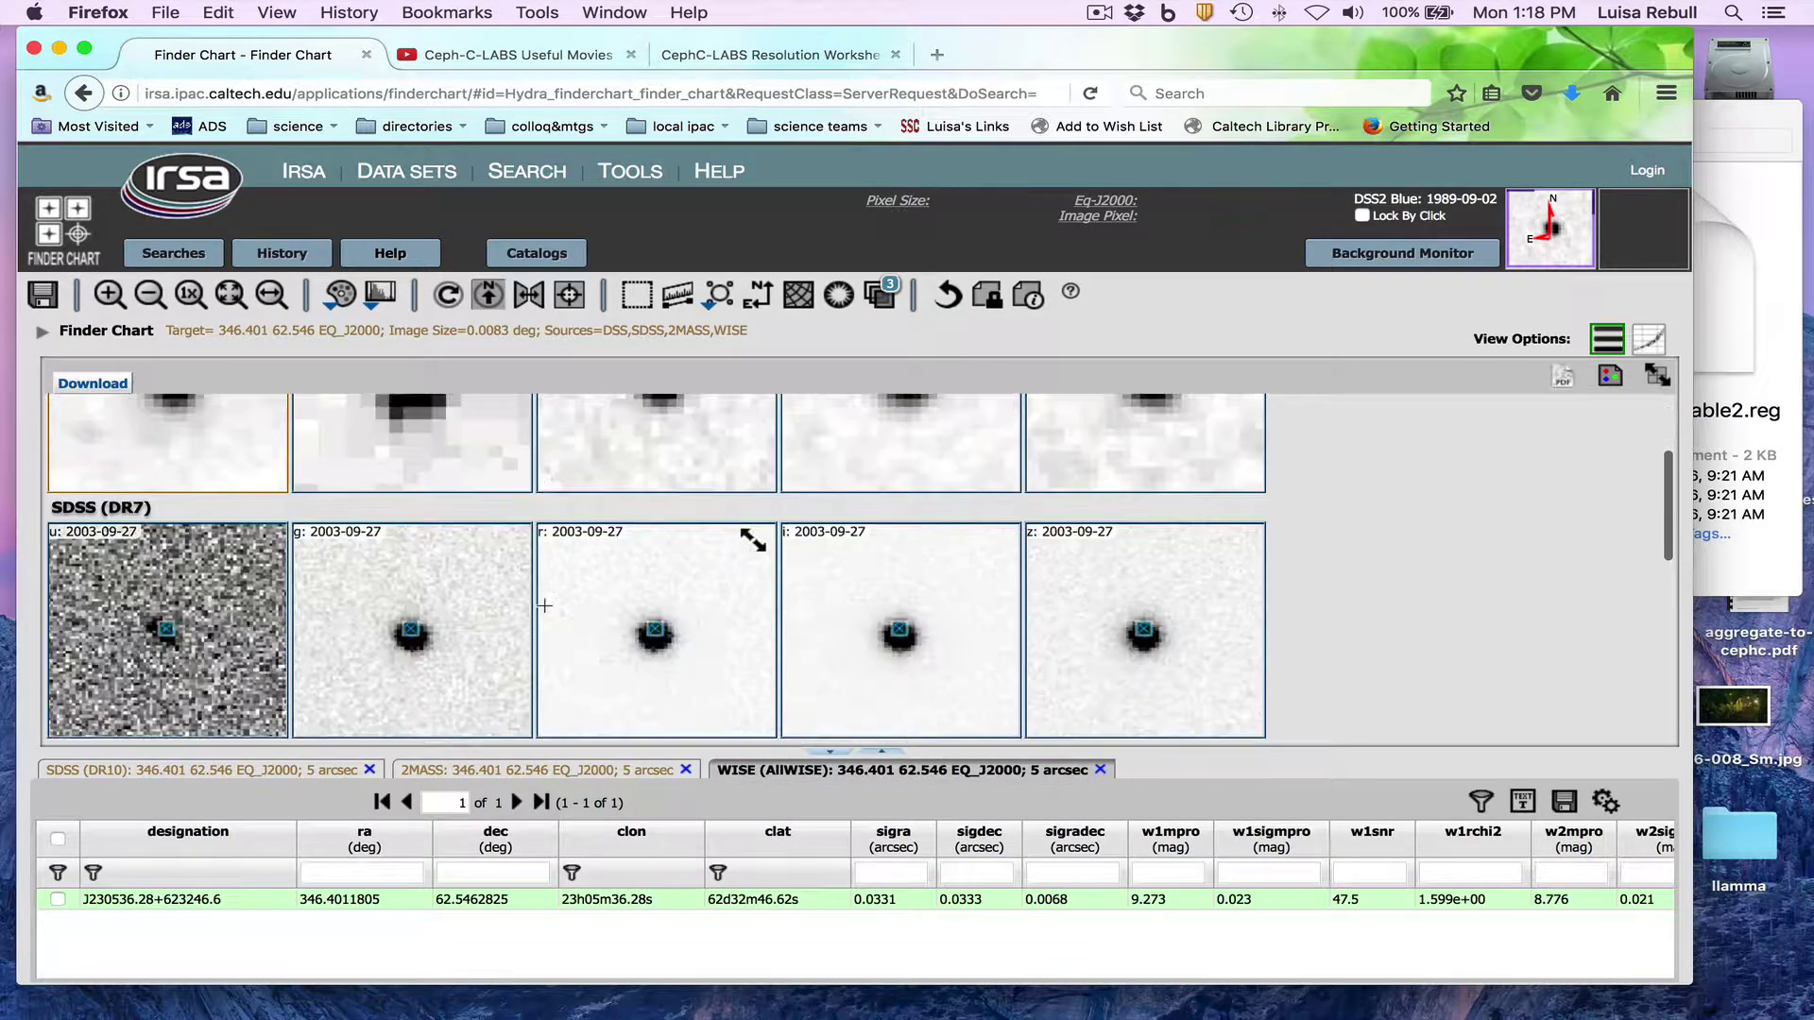
{"action": "scroll", "coordinate": [544, 606], "scroll_direction": "down", "scroll_amount": 4}
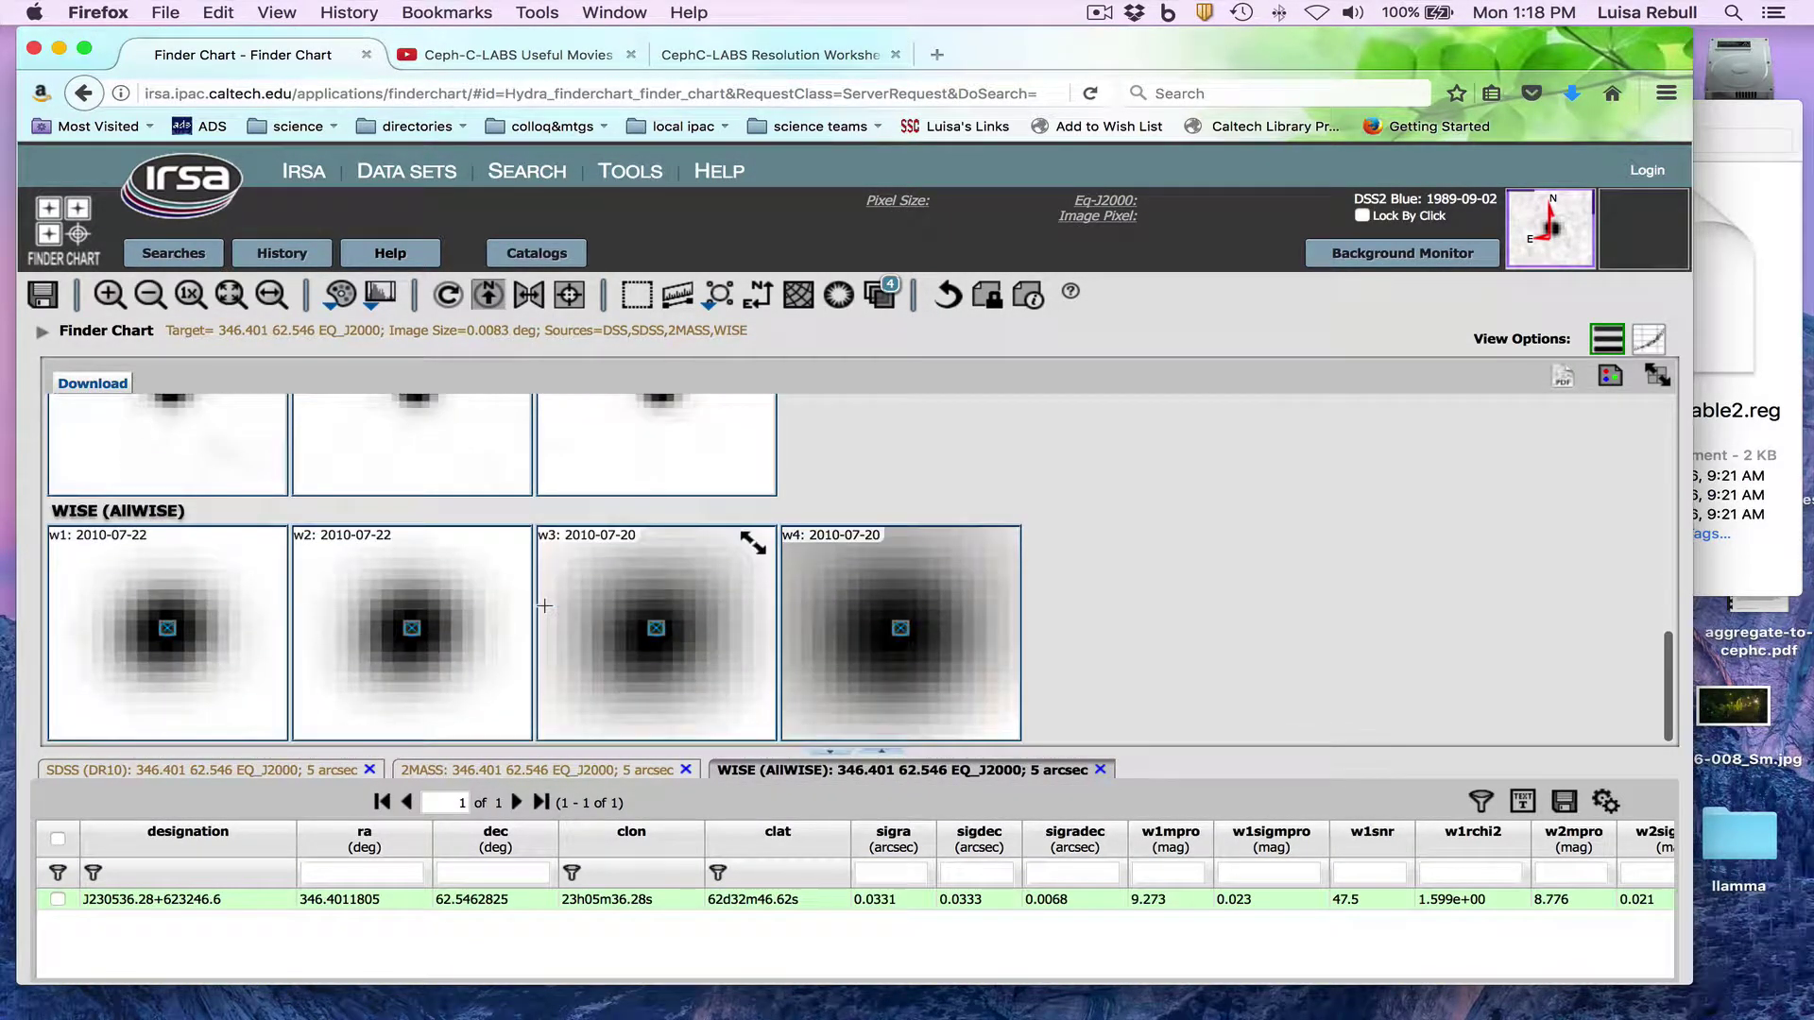
{"action": "left_click", "coordinate": [274, 770]}
{"action": "scroll", "coordinate": [457, 715], "scroll_direction": "up", "scroll_amount": 4}
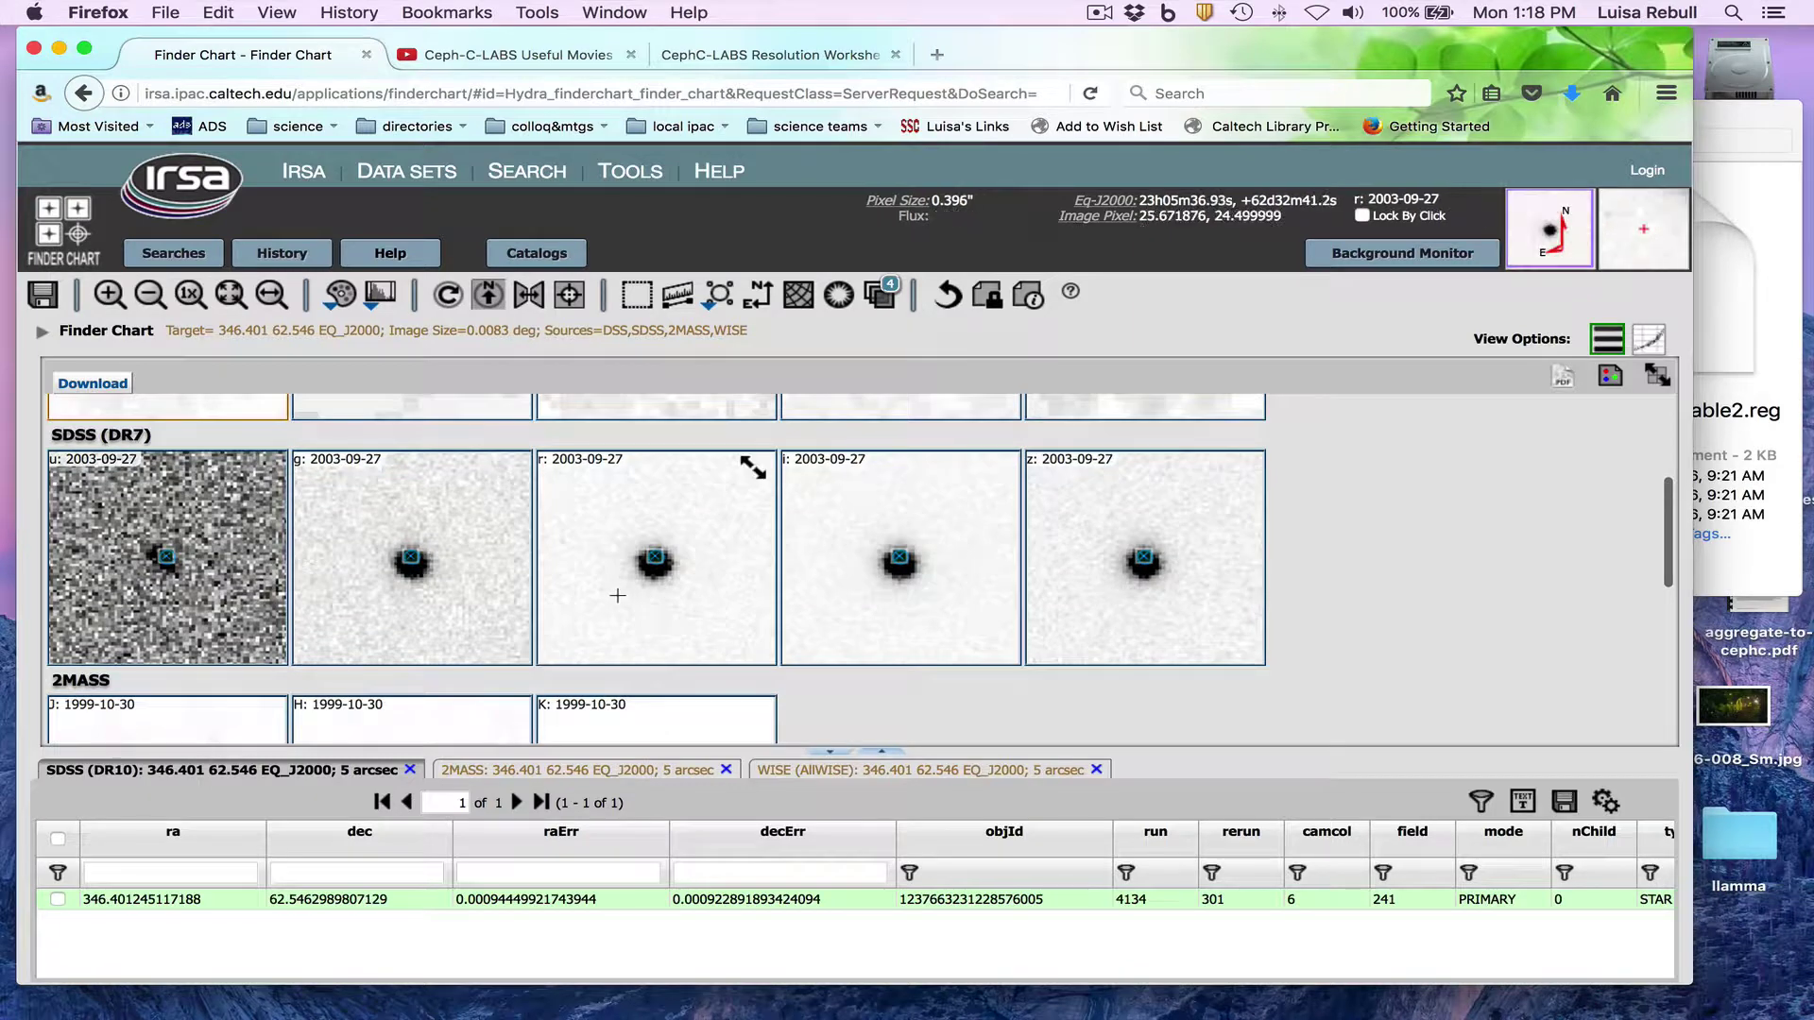
{"action": "scroll", "coordinate": [605, 595], "scroll_direction": "down", "scroll_amount": 3}
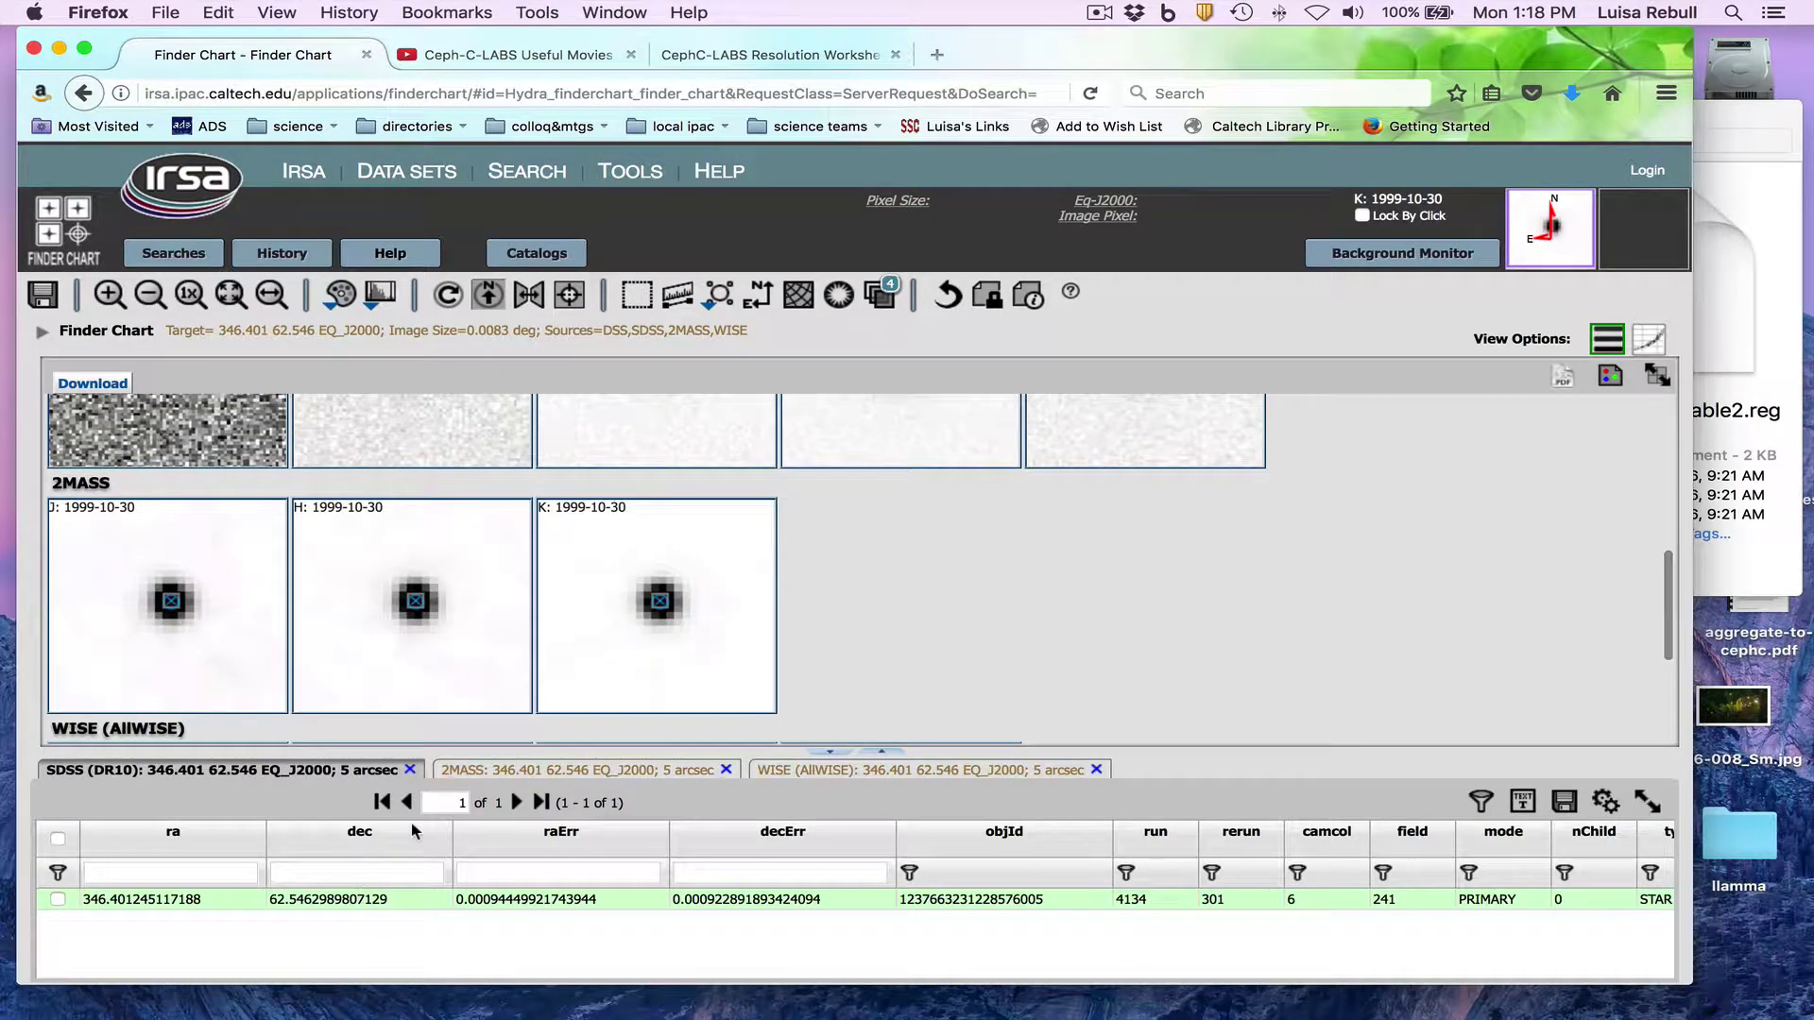
{"action": "left_click", "coordinate": [513, 770]}
{"action": "scroll", "coordinate": [553, 640], "scroll_direction": "down", "scroll_amount": 3}
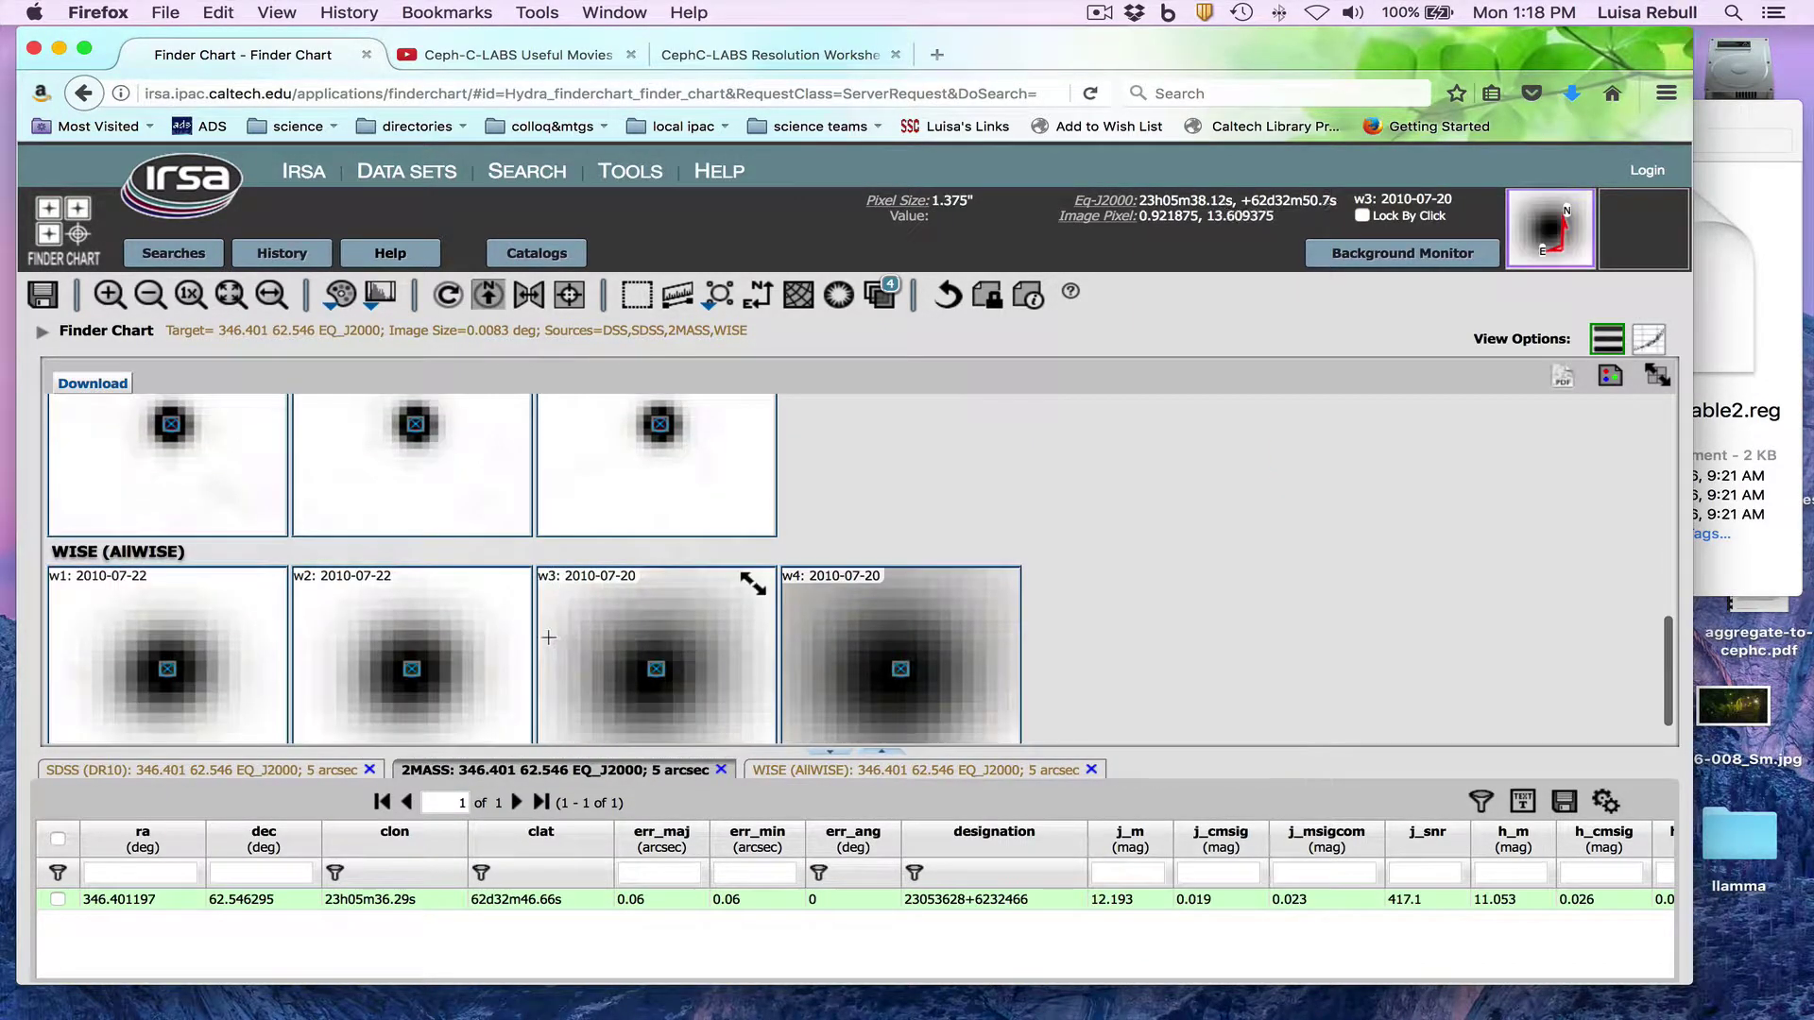
{"action": "left_click", "coordinate": [820, 774]}
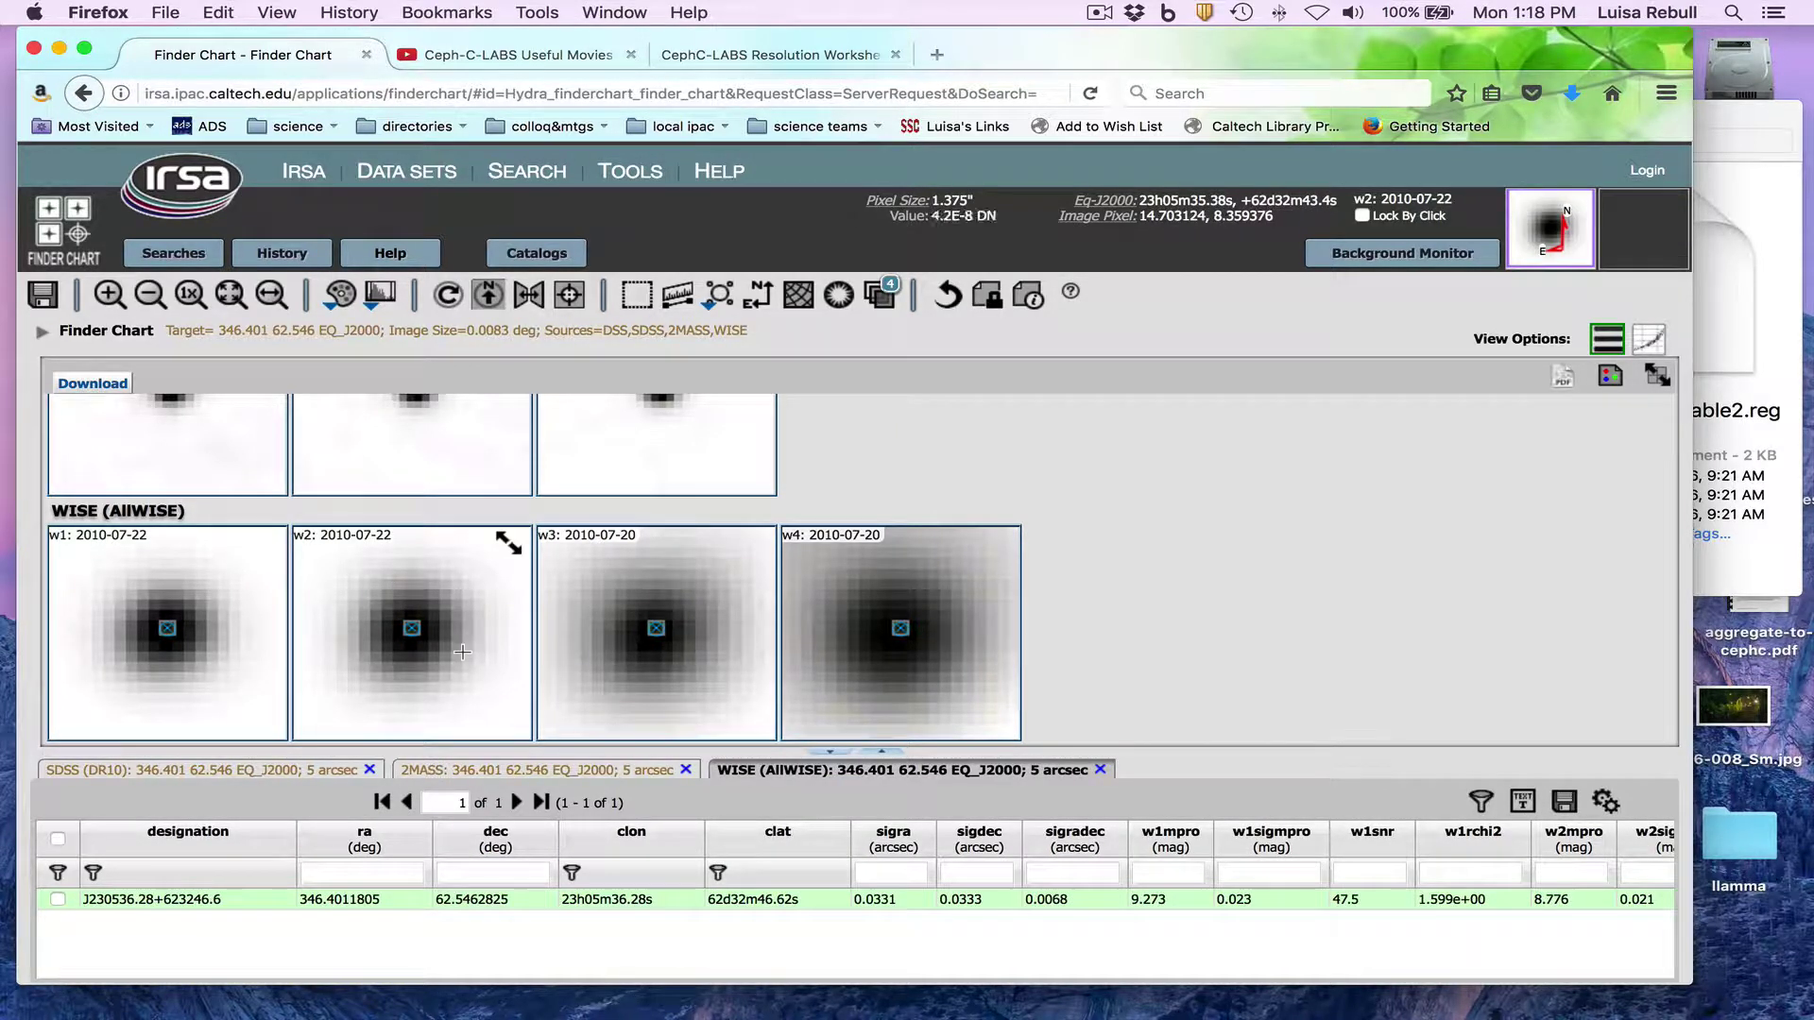
Open the overlay layers for the WISE w3 image and compare them with those of the 2MASS K image.
{"action": "left_click", "coordinate": [559, 579]}
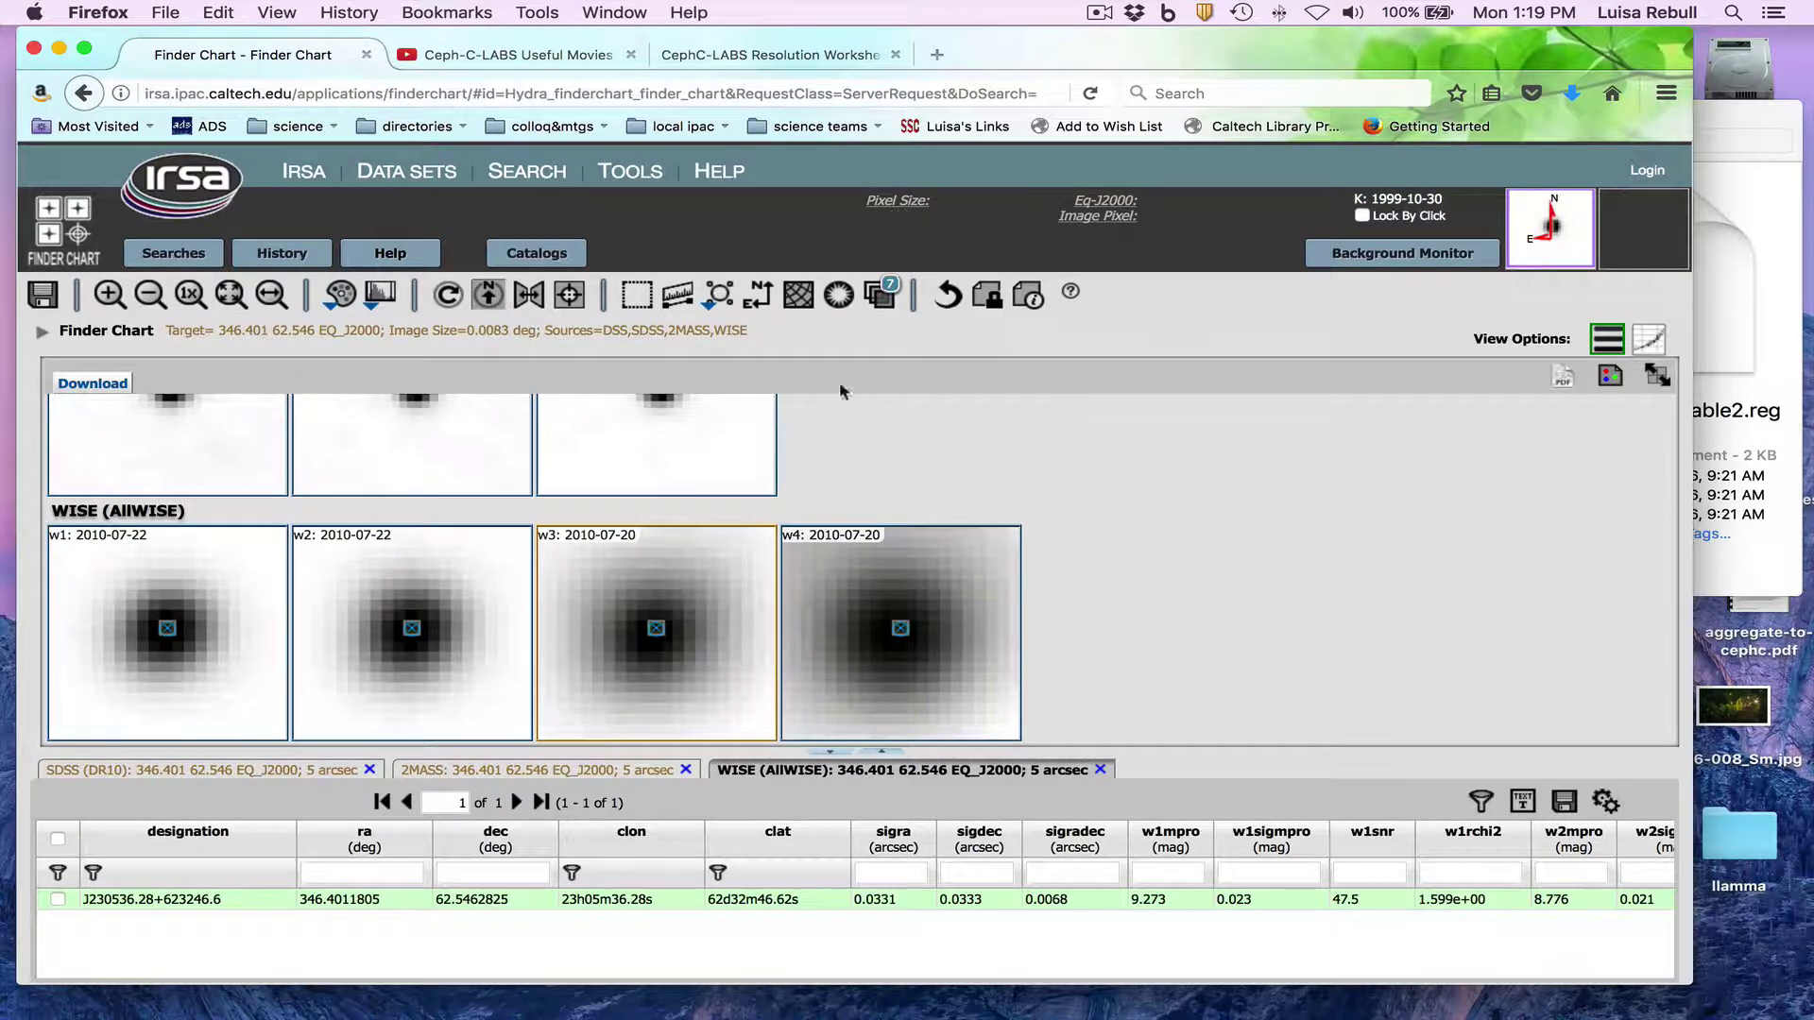
{"action": "left_click", "coordinate": [888, 306]}
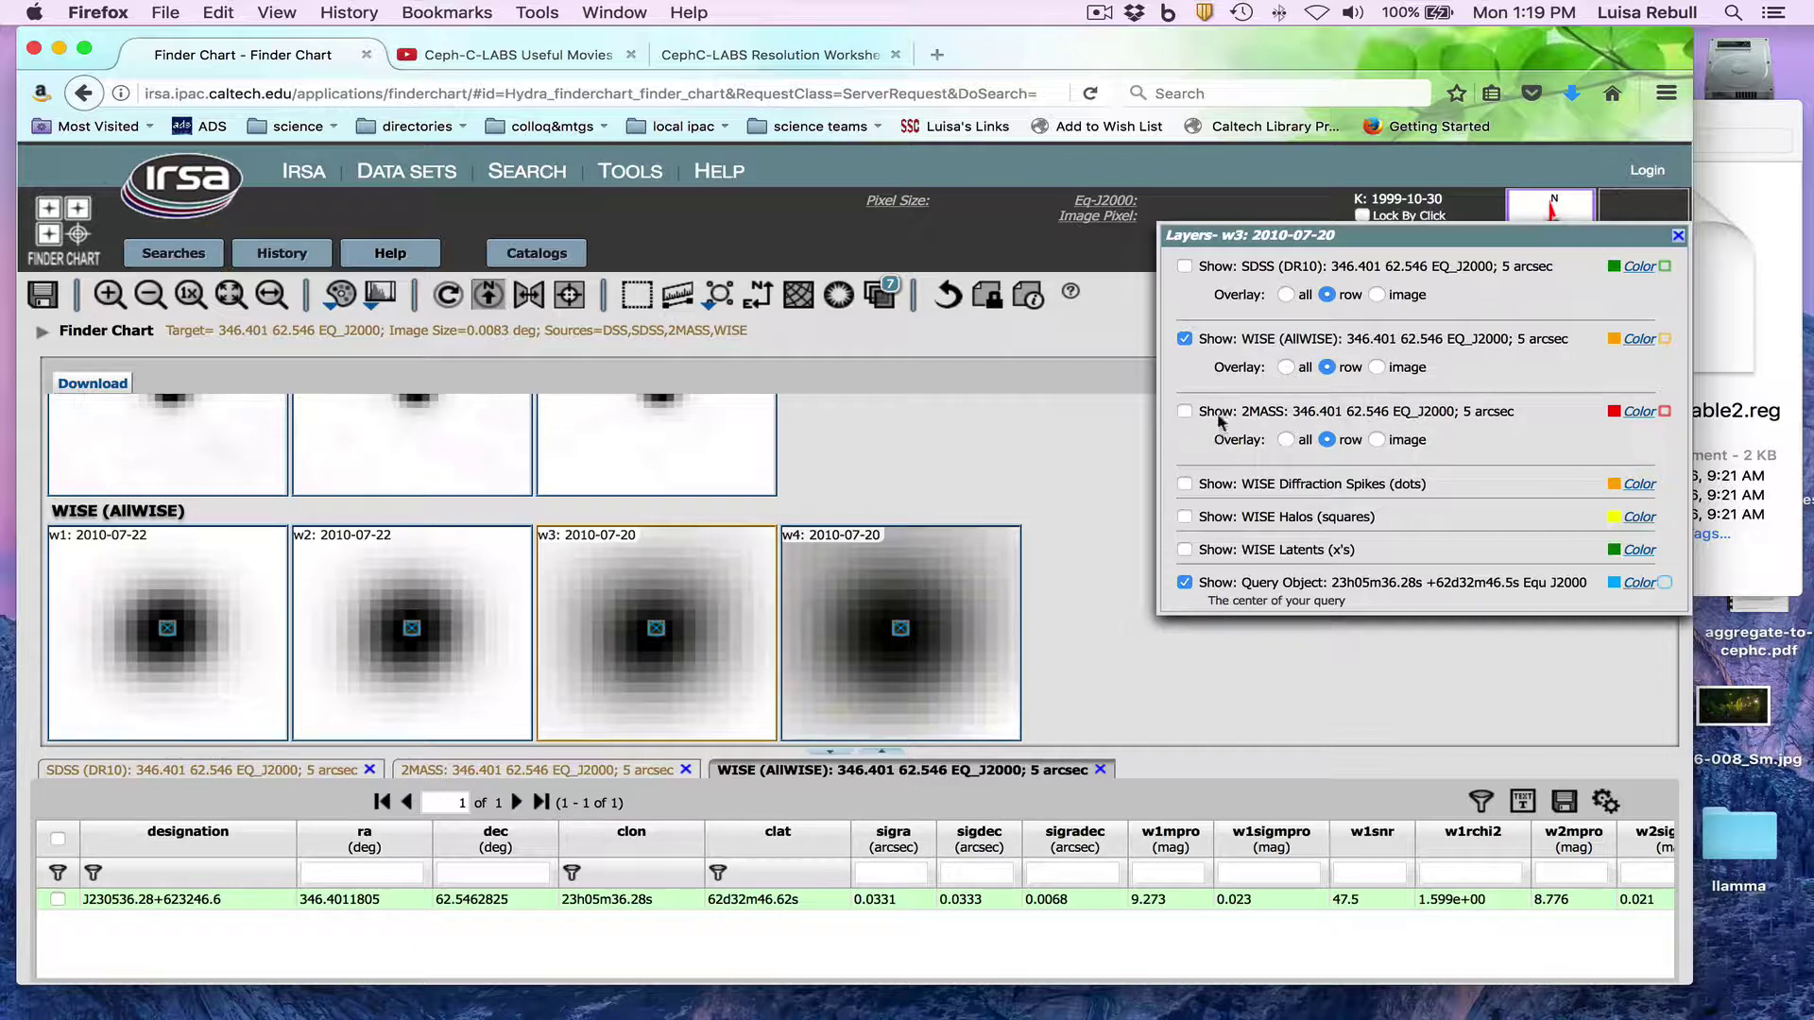
{"action": "left_click", "coordinate": [731, 482]}
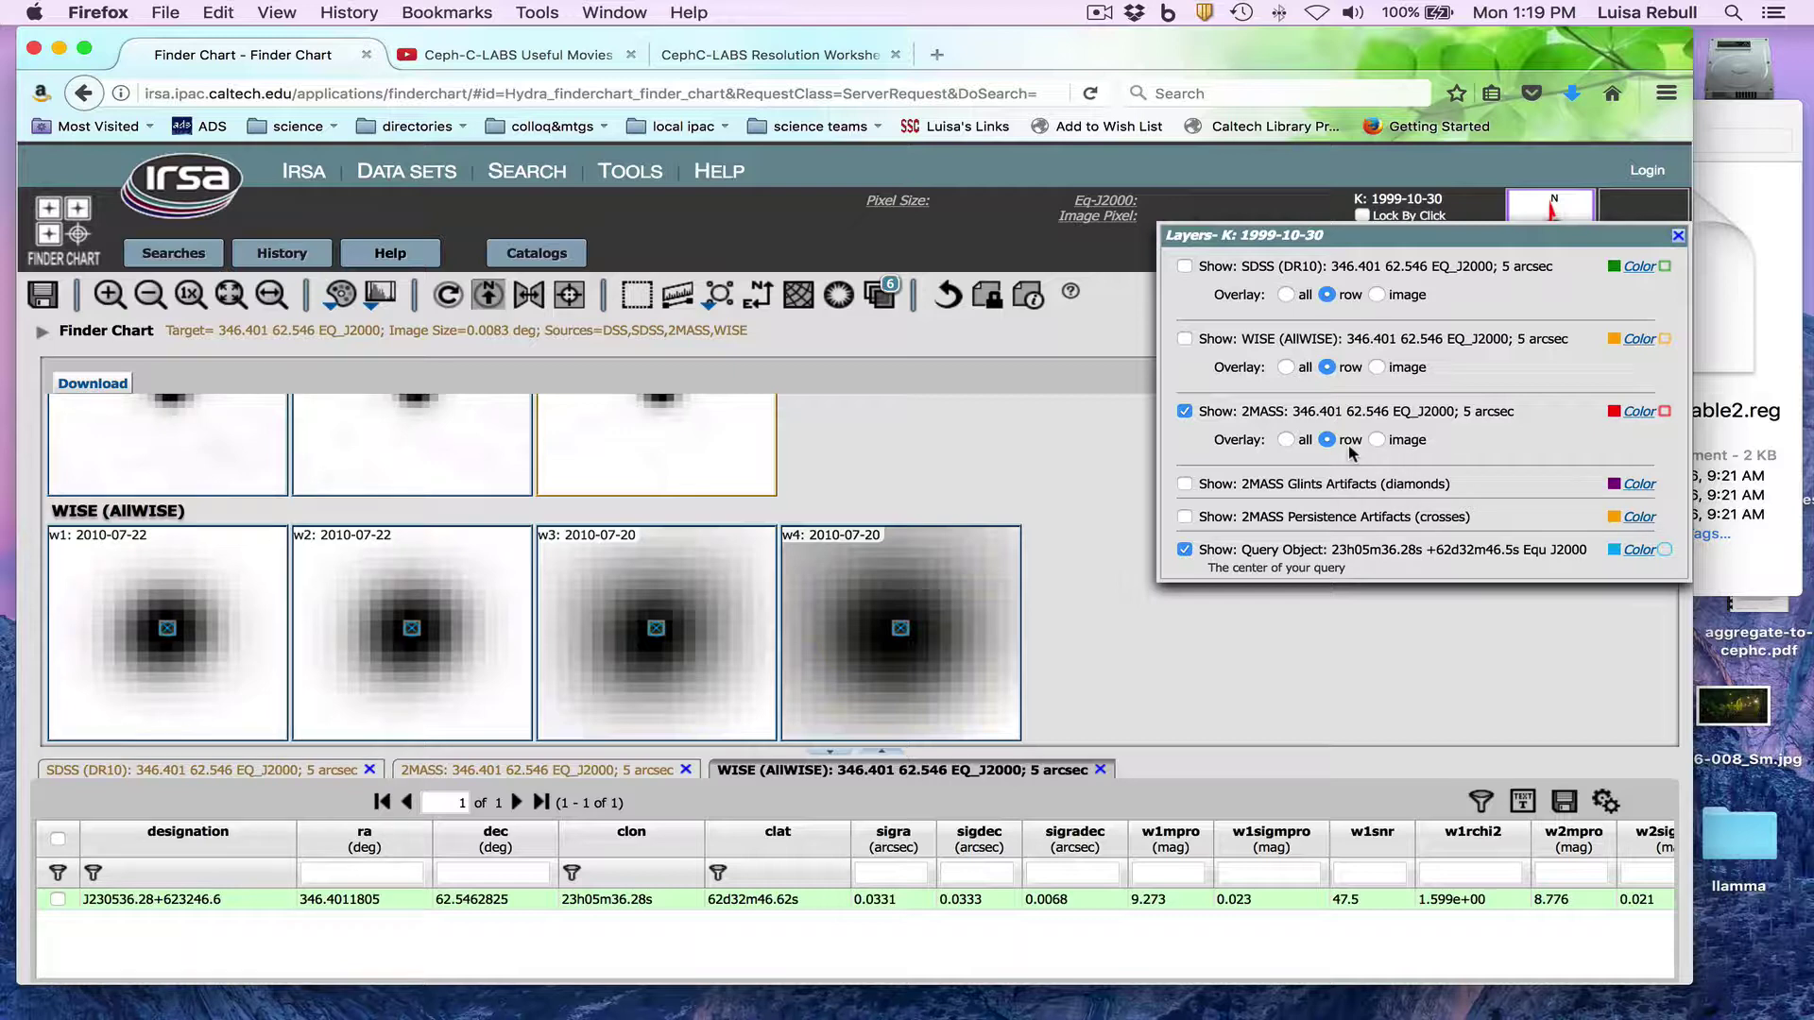
{"action": "left_click", "coordinate": [737, 548]}
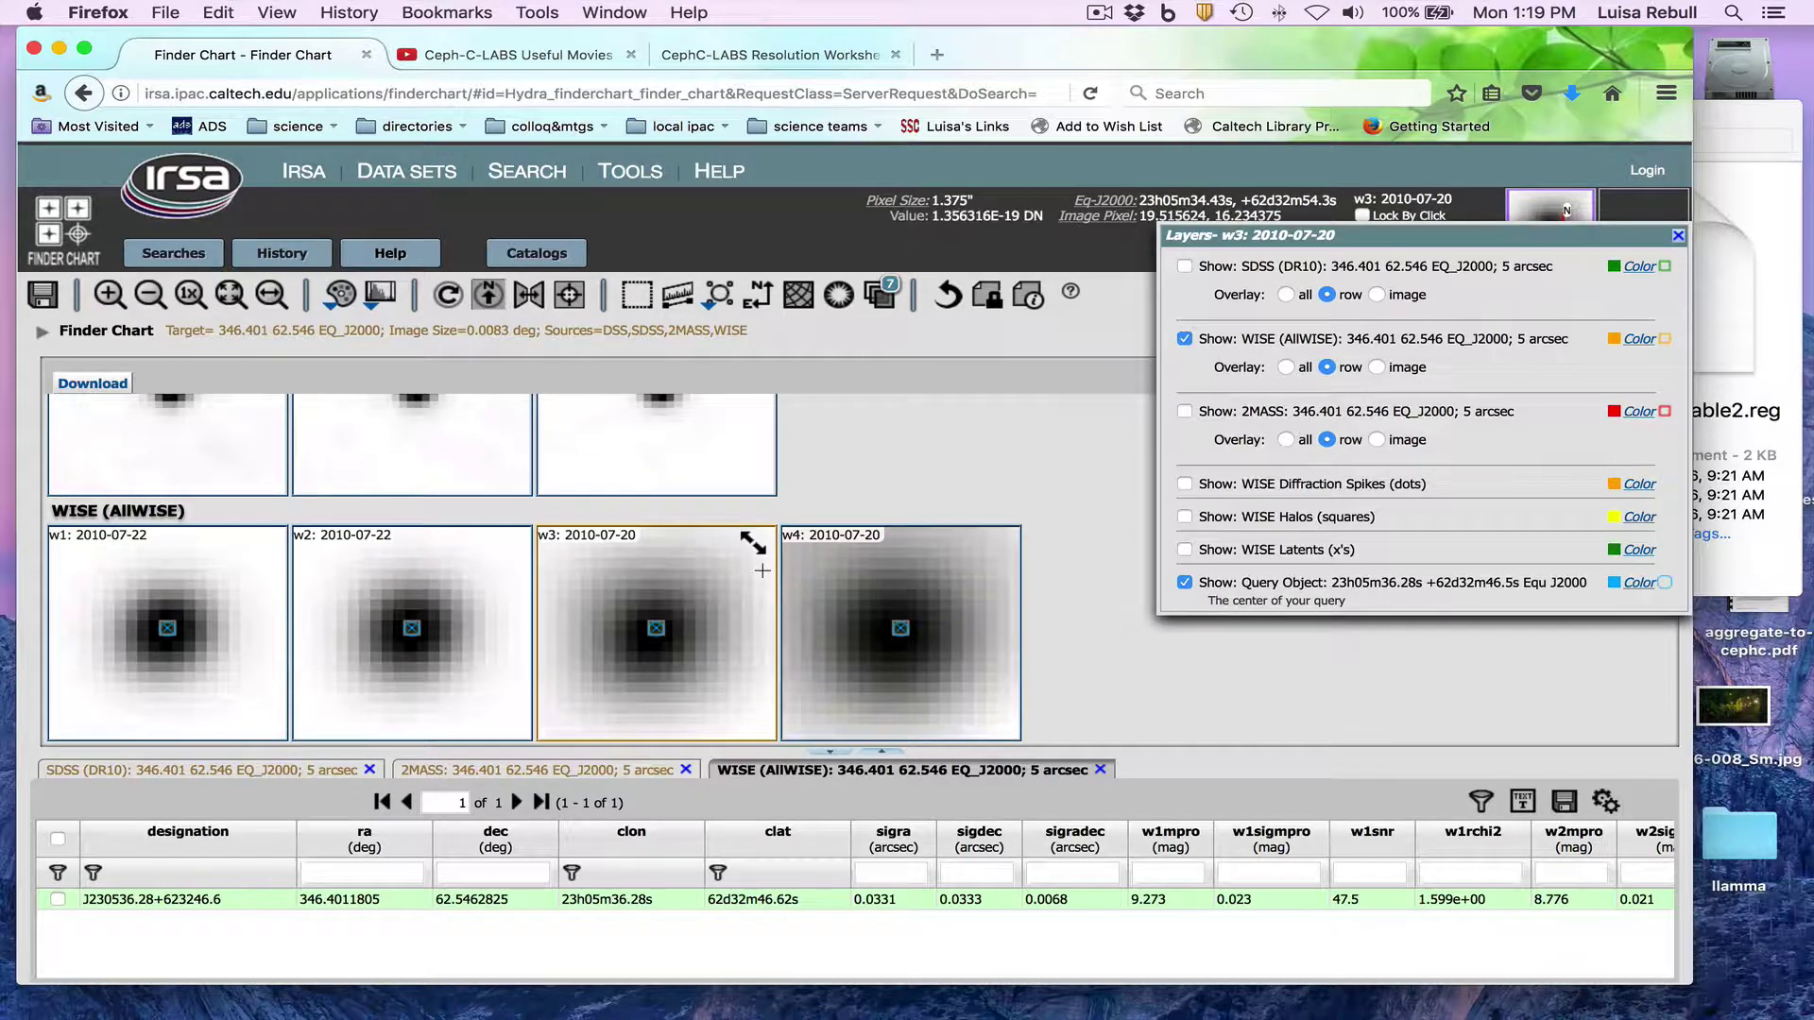
Toggle the 2MASS catalog overlay on the WISE images on and off to compare the source positions.
{"action": "left_click", "coordinate": [1185, 415]}
{"action": "left_click", "coordinate": [1186, 414]}
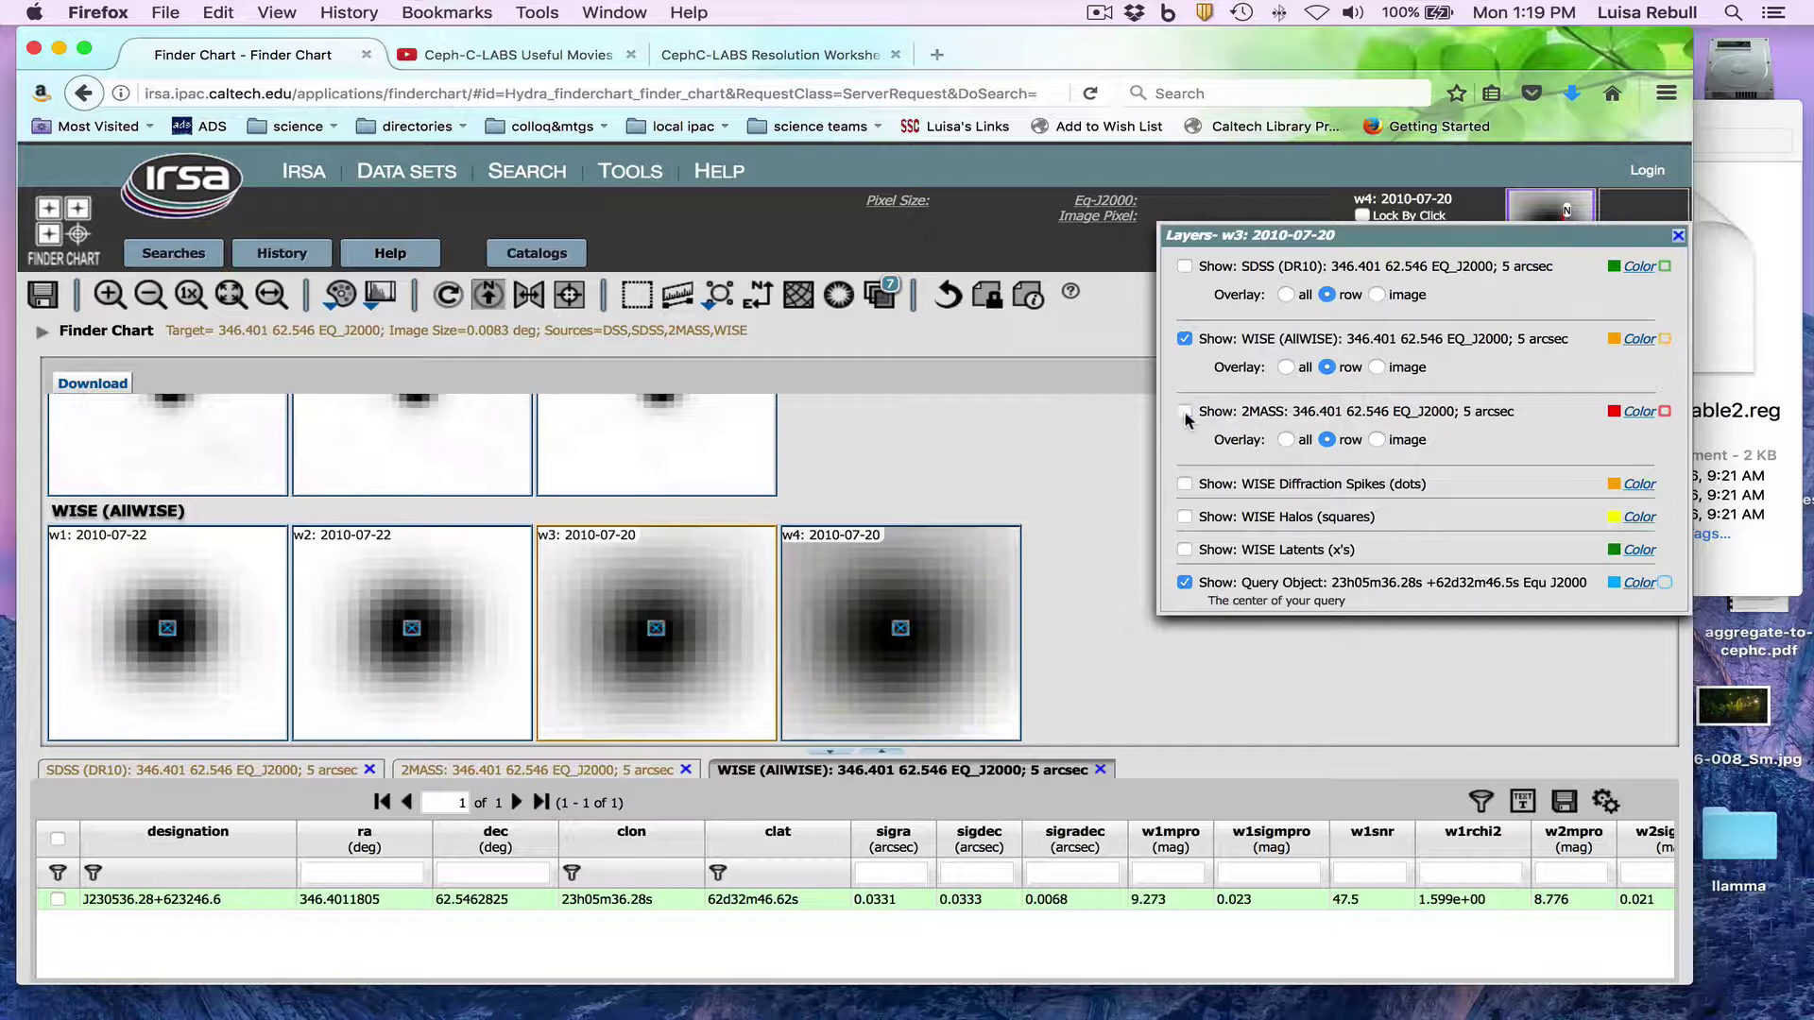
{"action": "left_click", "coordinate": [1186, 414]}
{"action": "left_click", "coordinate": [1185, 413]}
Start a catalog search with SPITZER as the project and Spitzer Enhanced Imaging Products as the category.
{"action": "left_click", "coordinate": [577, 257]}
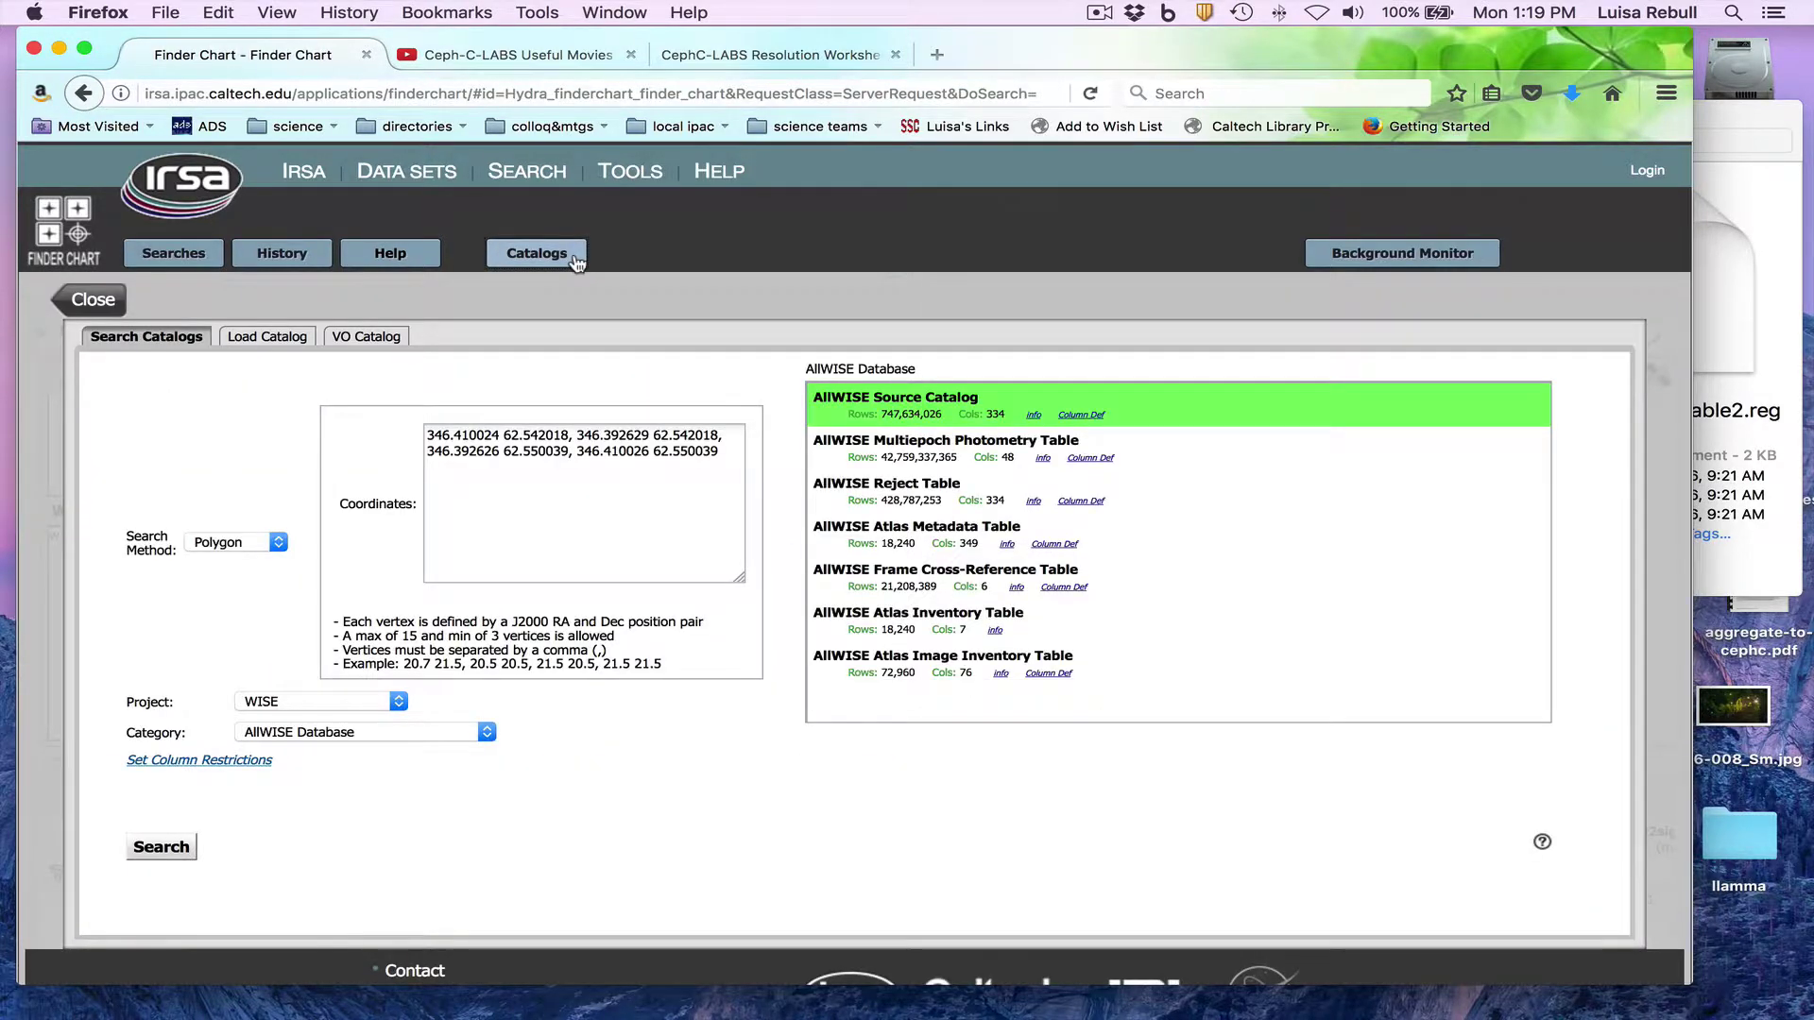
{"action": "left_click", "coordinate": [310, 701]}
{"action": "left_click", "coordinate": [320, 786]}
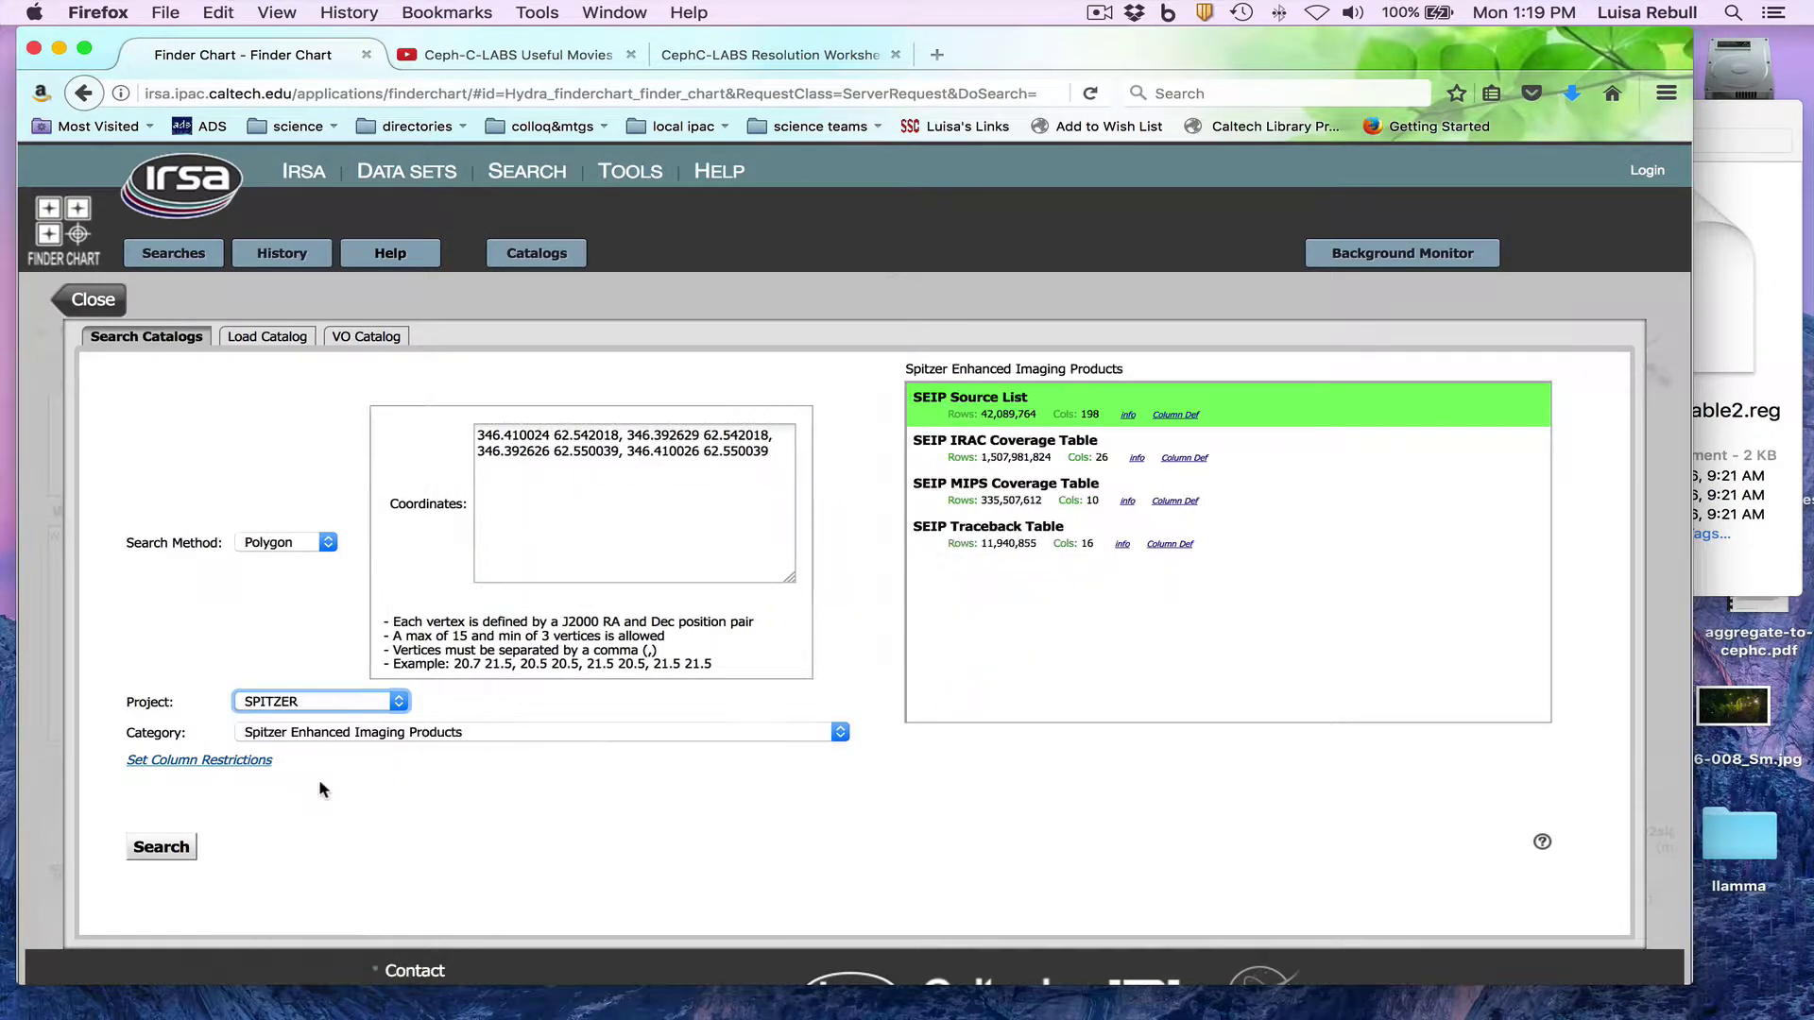
{"action": "left_click", "coordinate": [418, 734]}
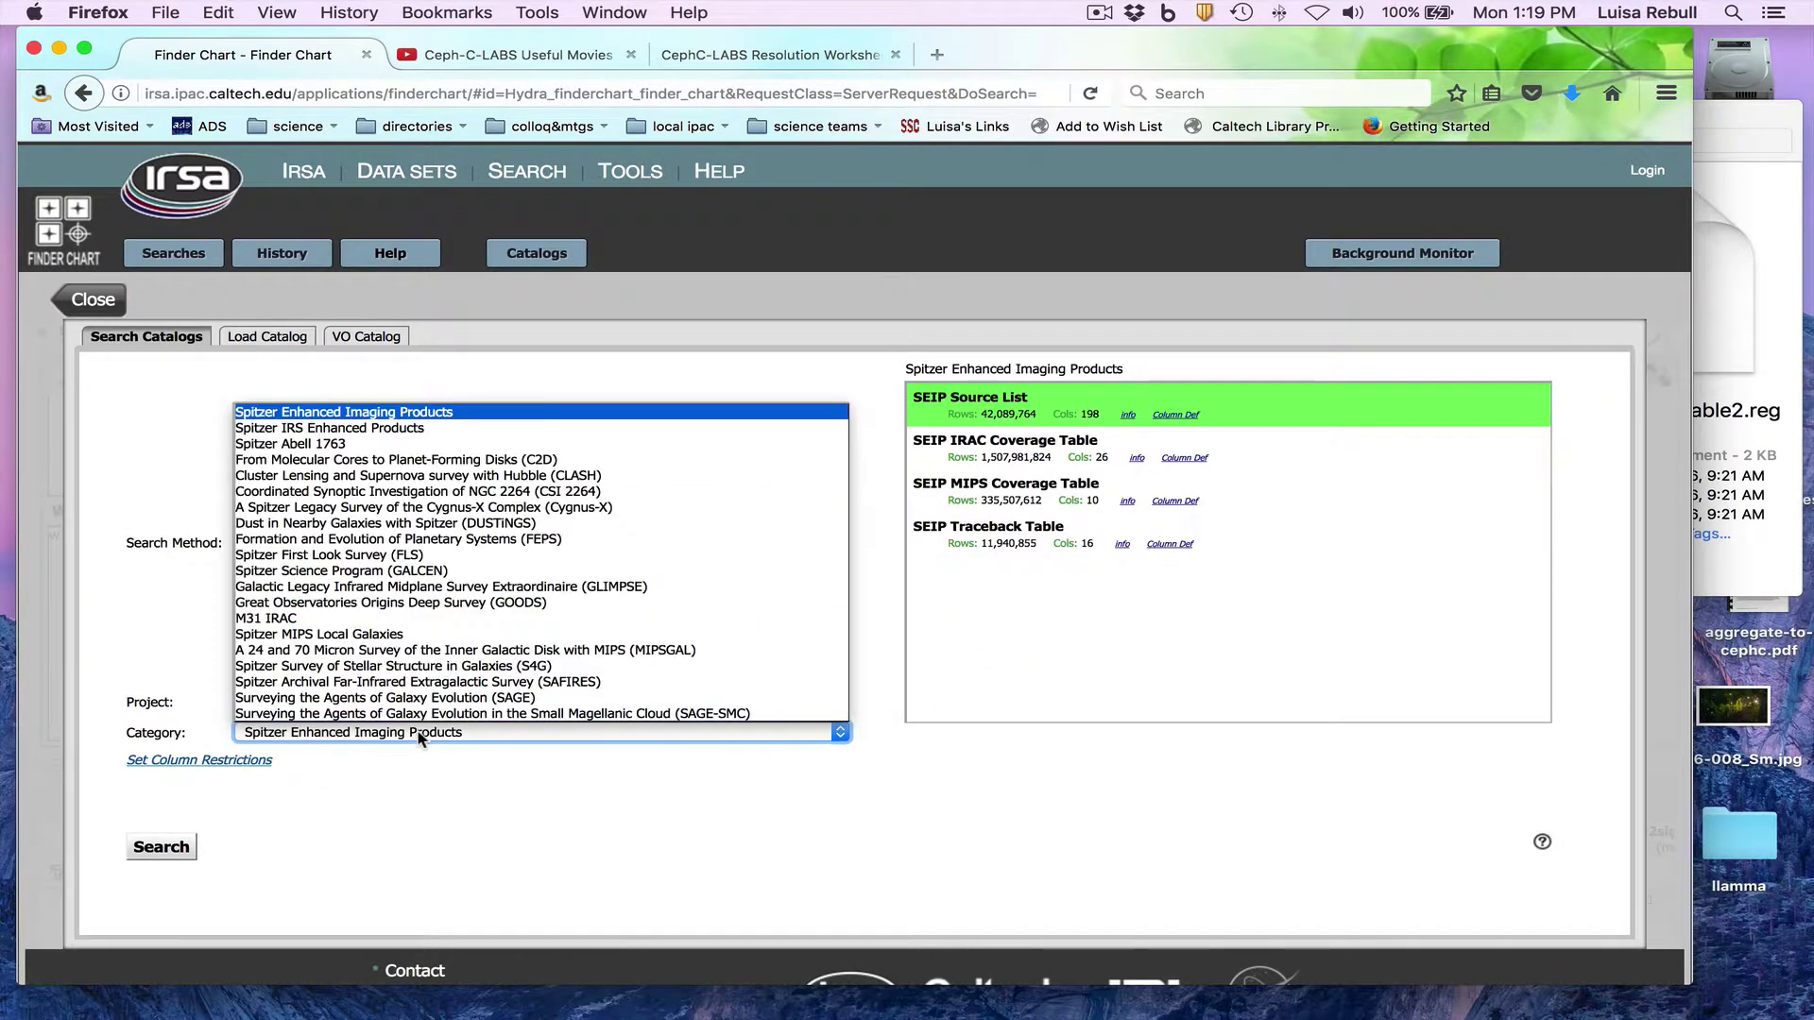
{"action": "left_click", "coordinate": [418, 734]}
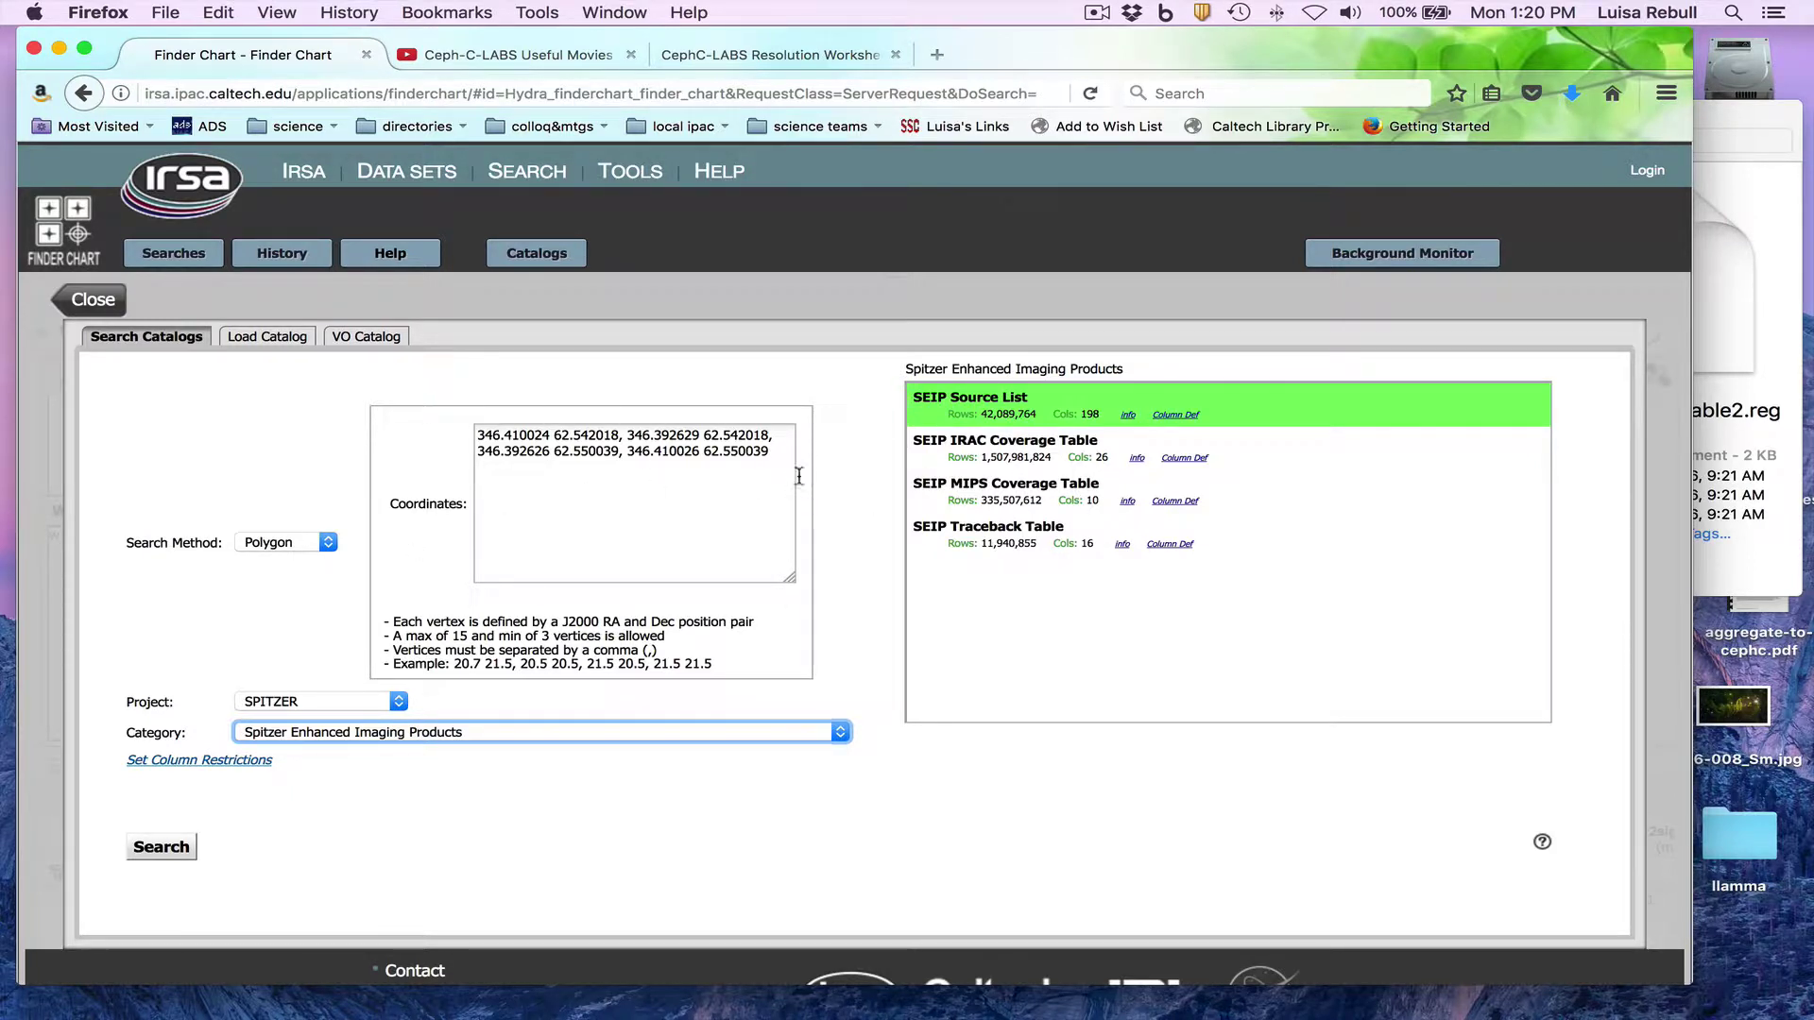
Search the SEIP Source List around the target with the Cone method and a radius of 30 arc seconds.
{"action": "left_click", "coordinate": [293, 536]}
{"action": "left_click", "coordinate": [291, 564]}
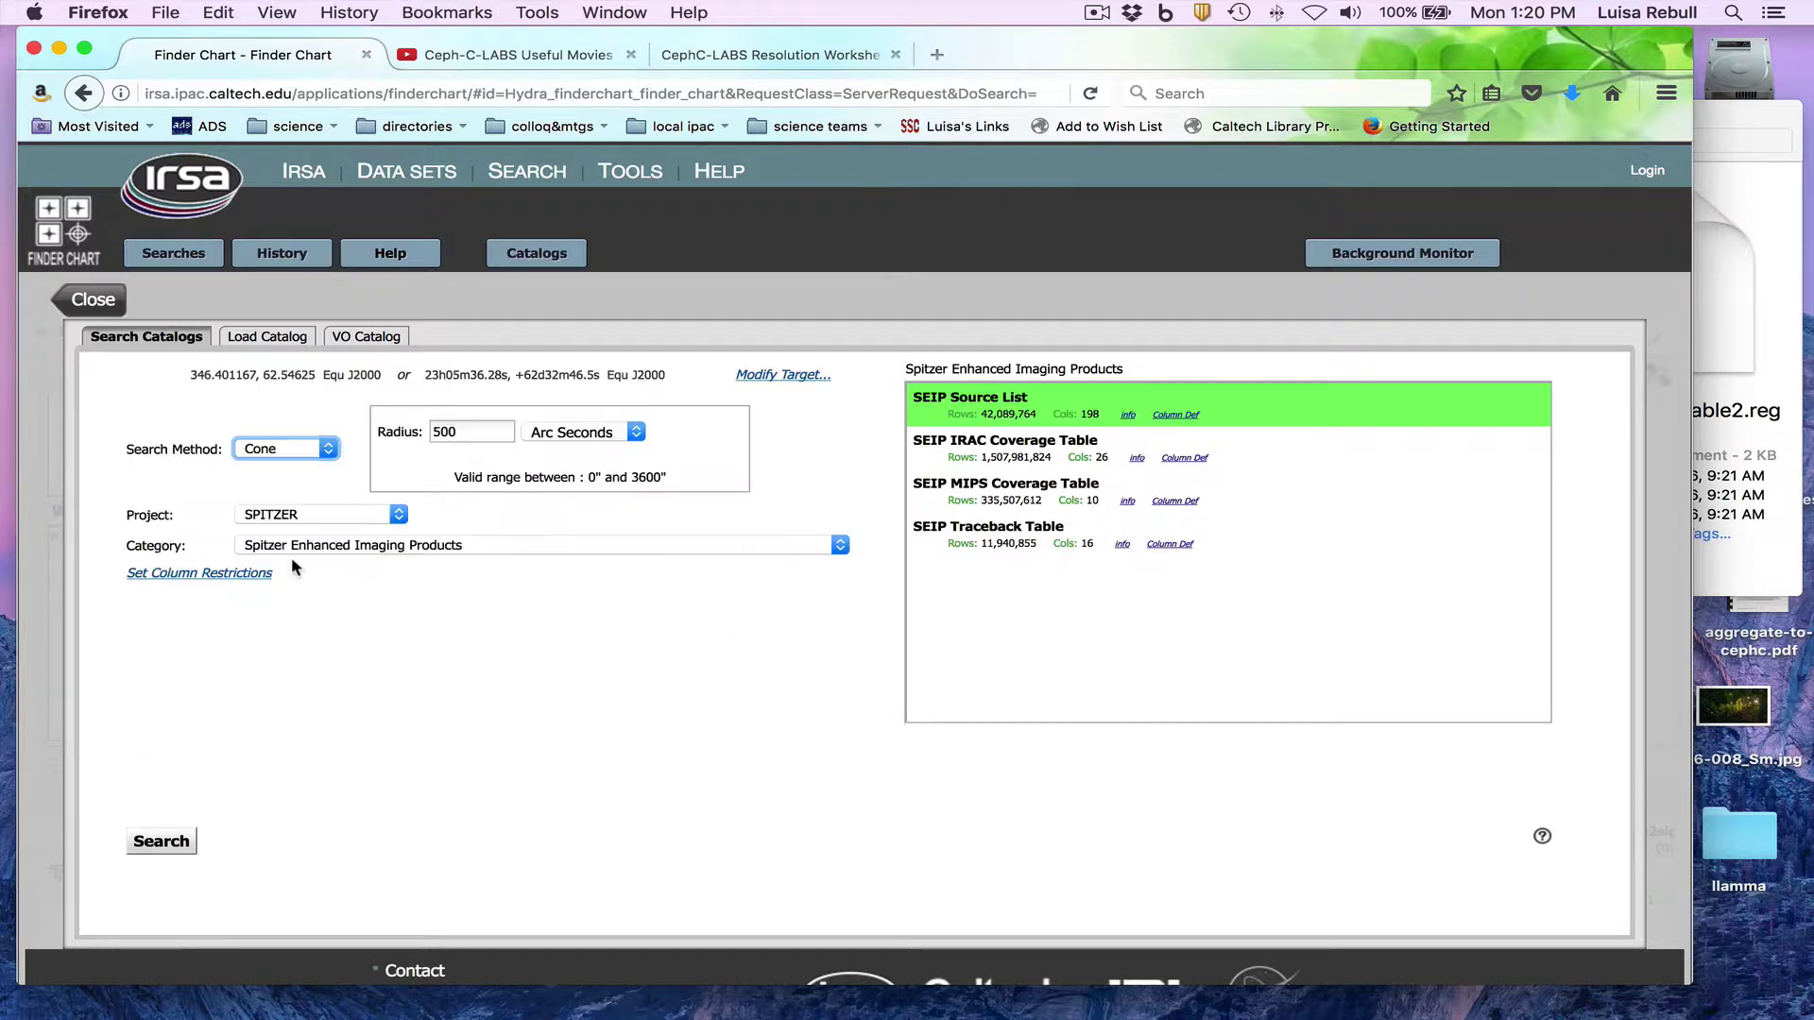
{"action": "double_click", "coordinate": [453, 432]}
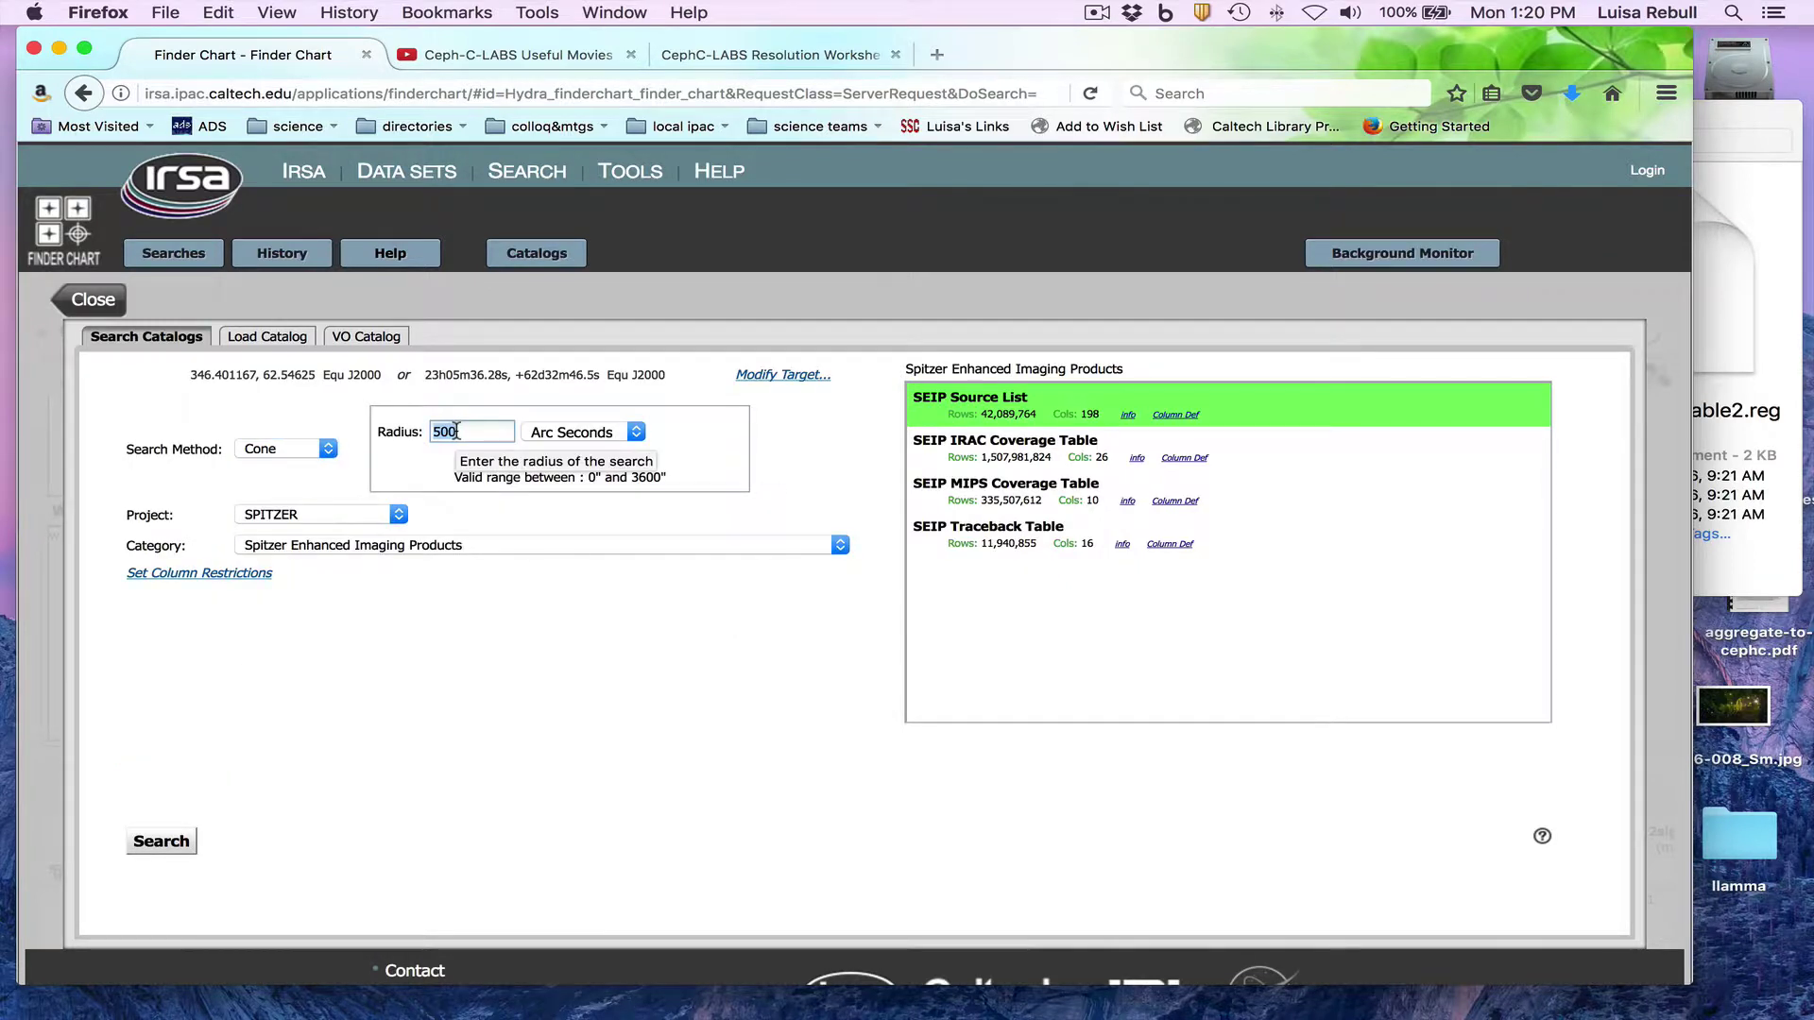
{"action": "type", "text": "30"}
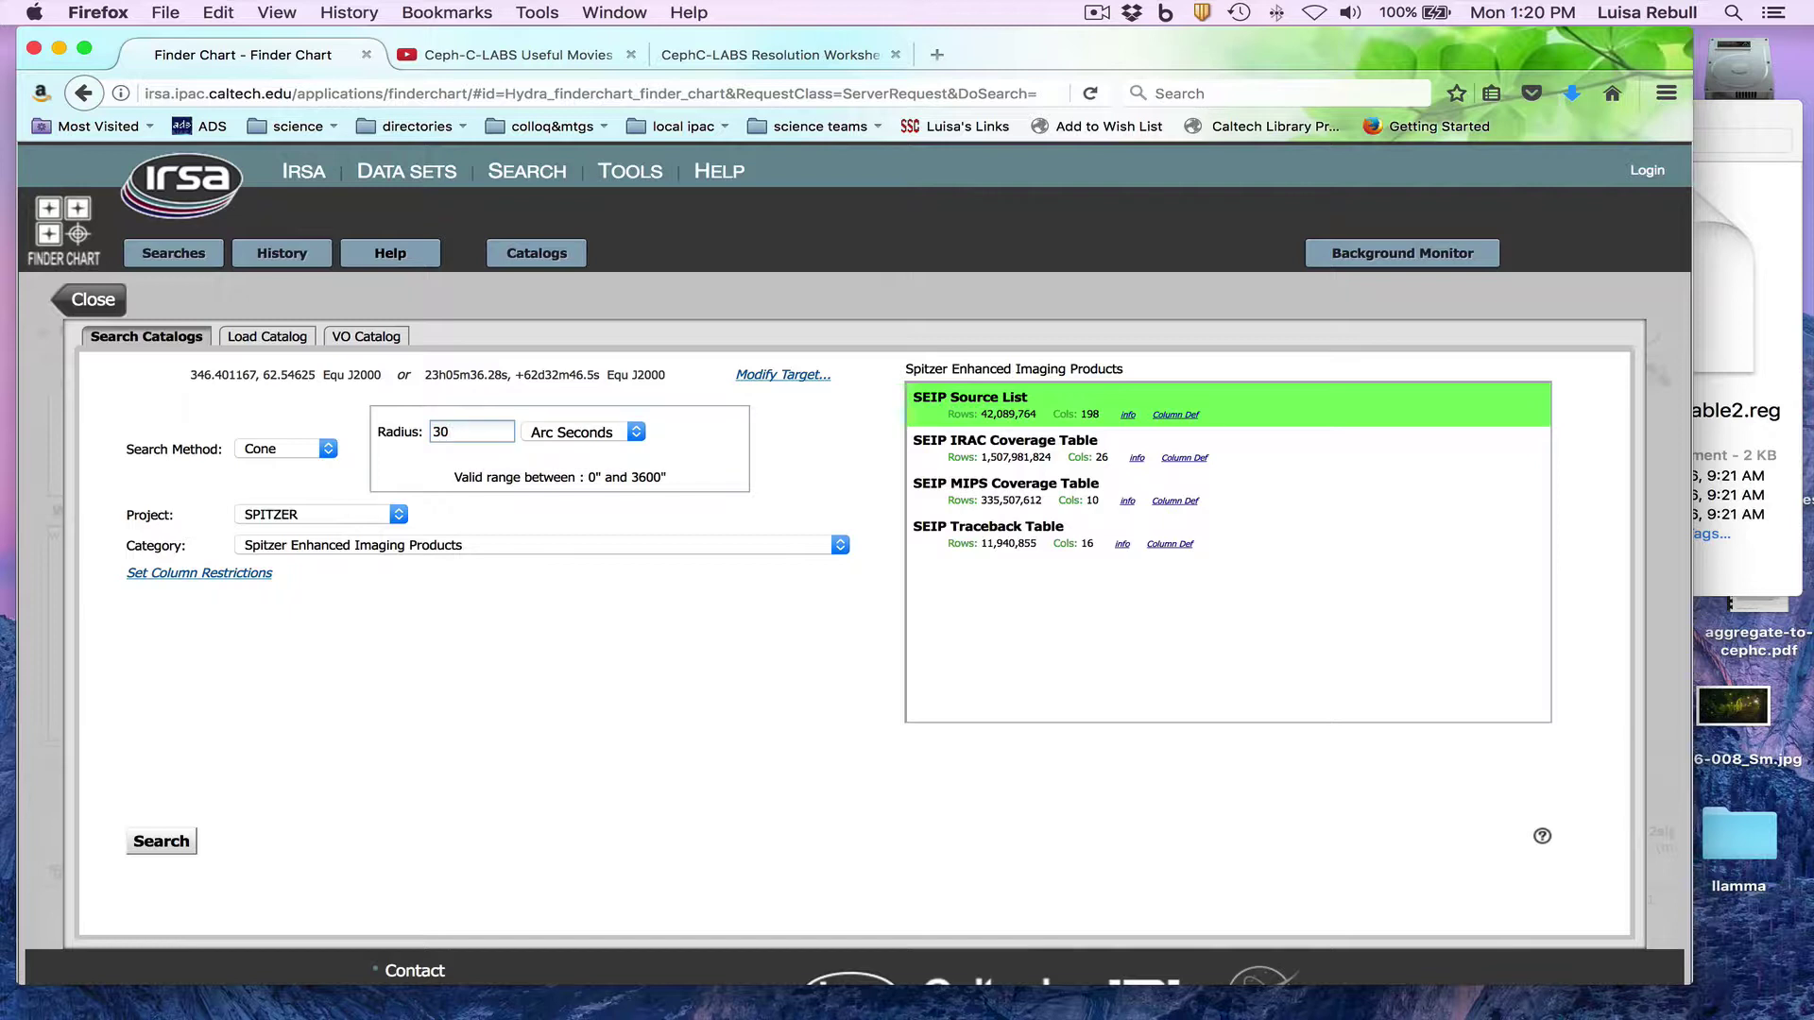
{"action": "left_click", "coordinate": [159, 850]}
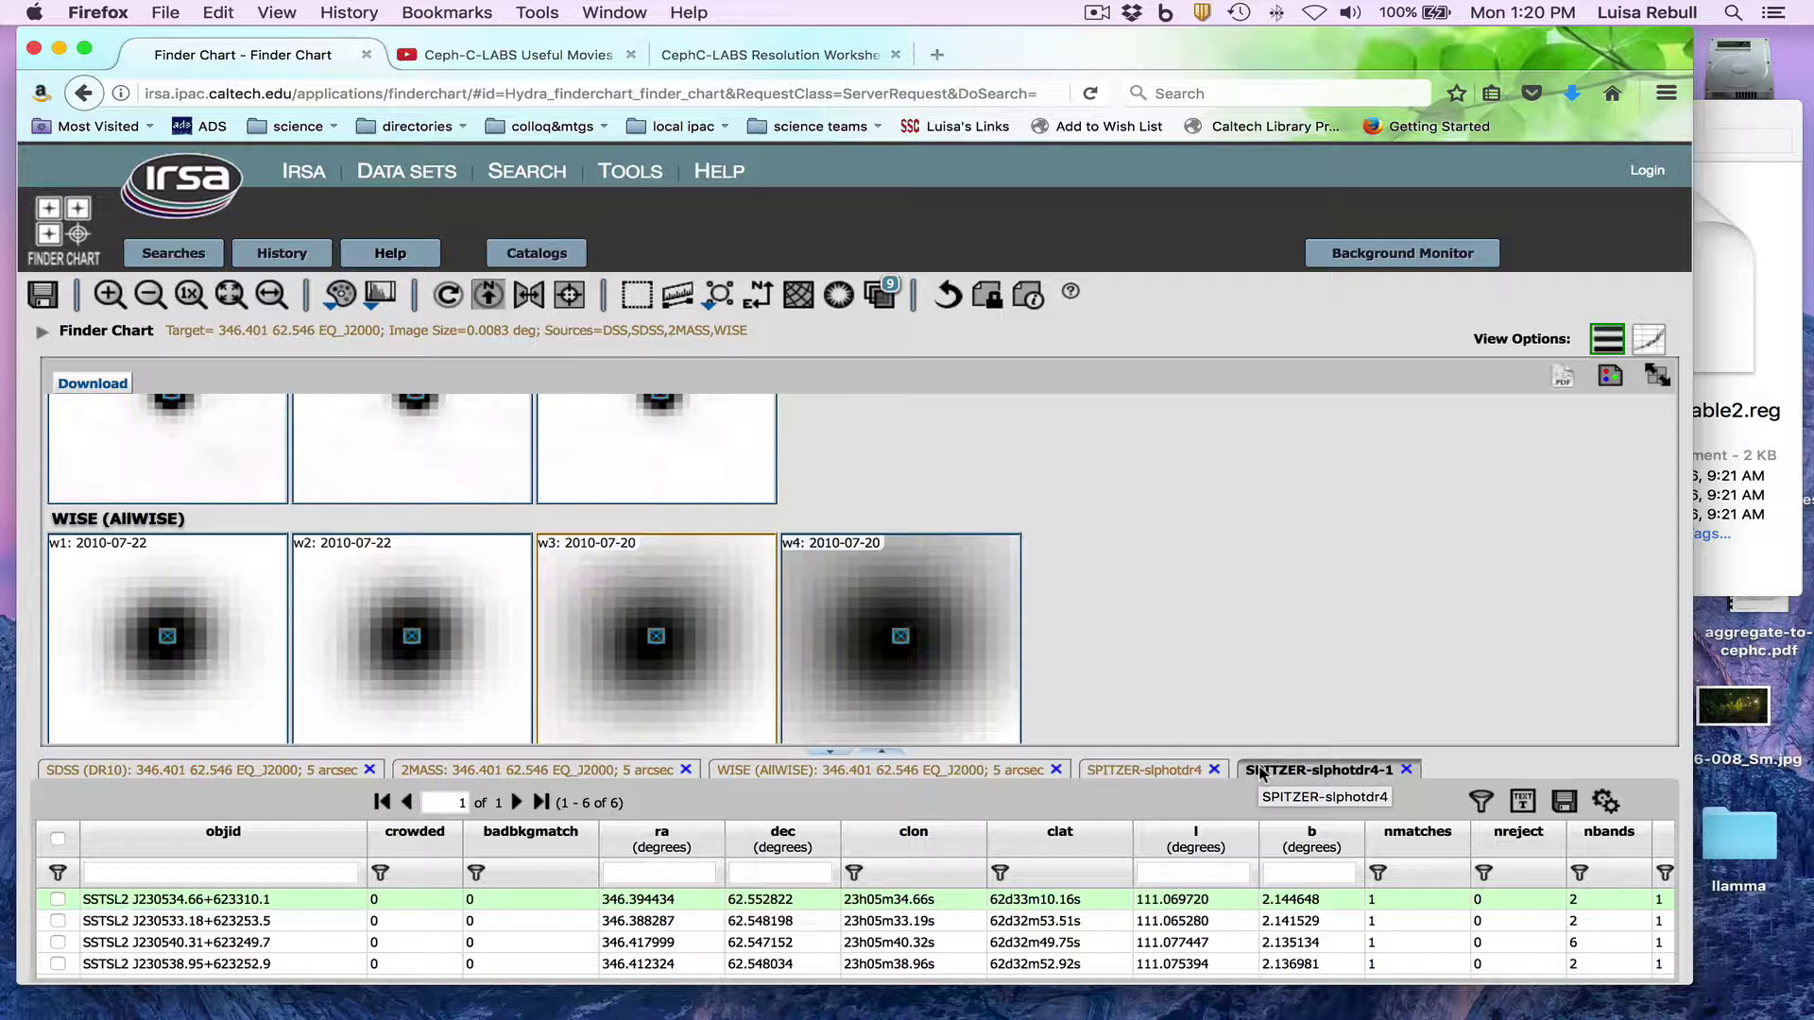
Close the duplicate Spitzer results table and display the remaining SPITZER-slphotdr4 table.
{"action": "left_click", "coordinate": [1408, 770]}
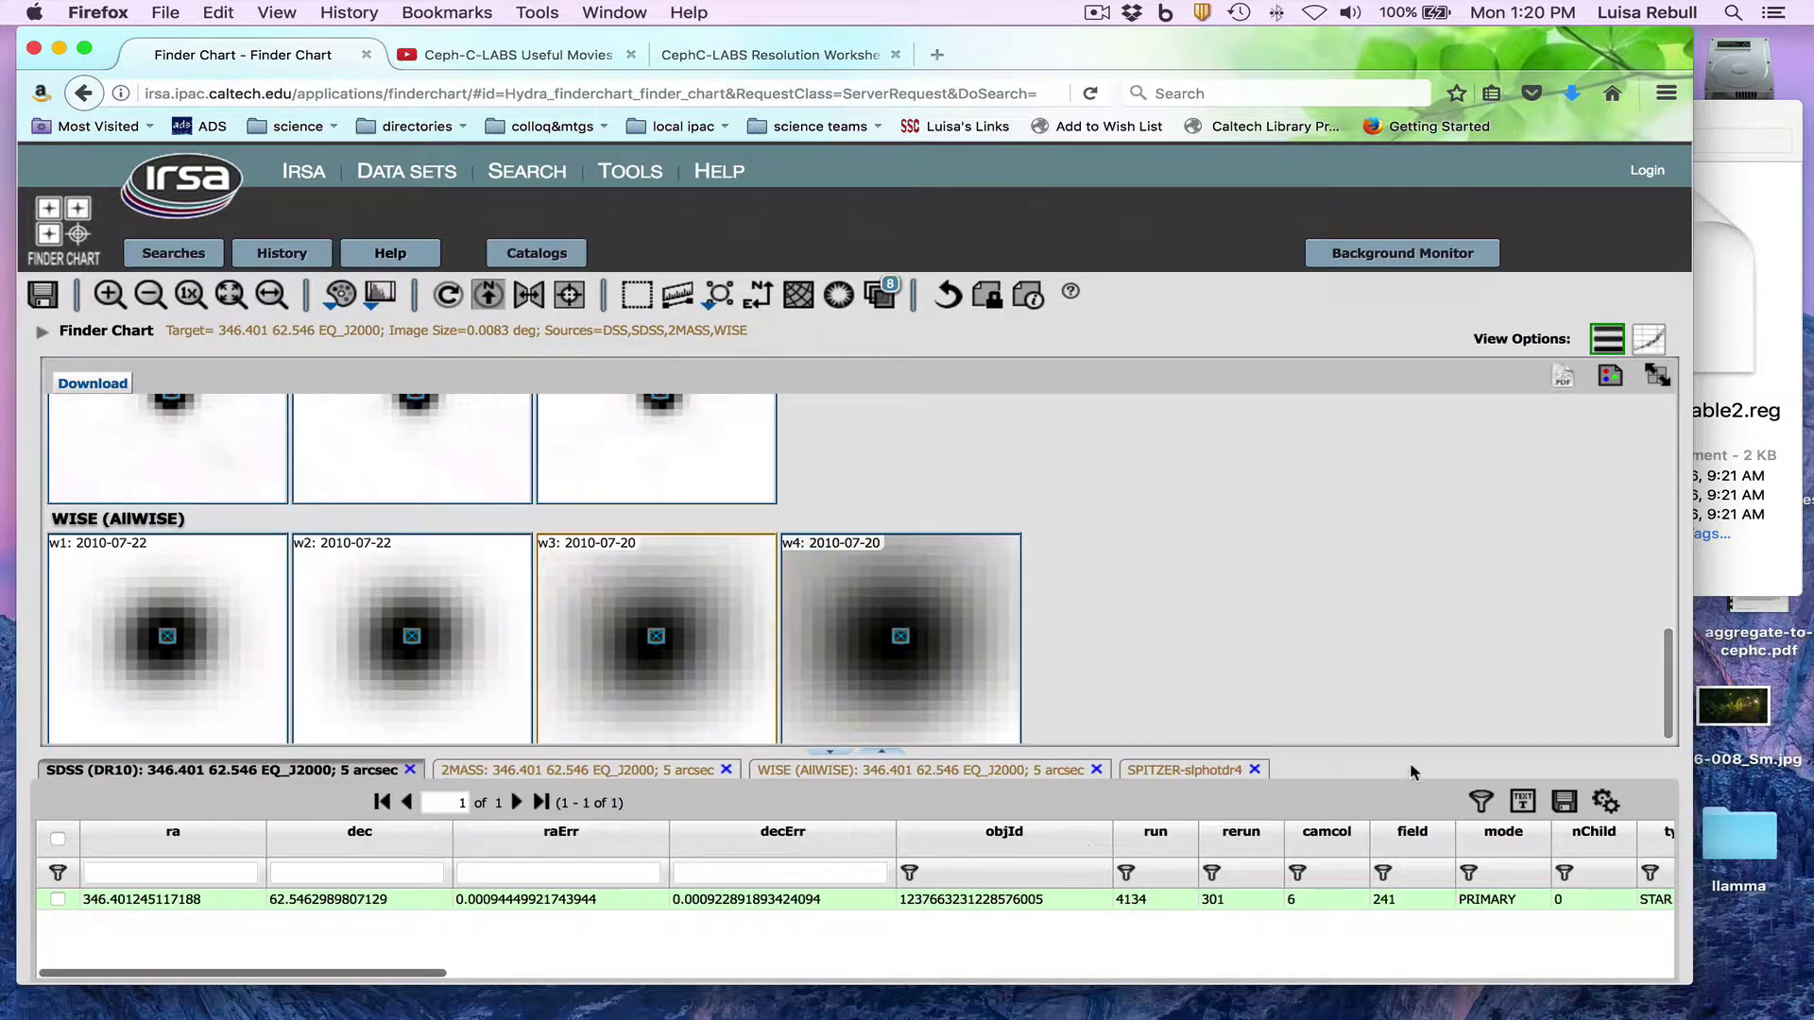
{"action": "left_click", "coordinate": [1197, 773]}
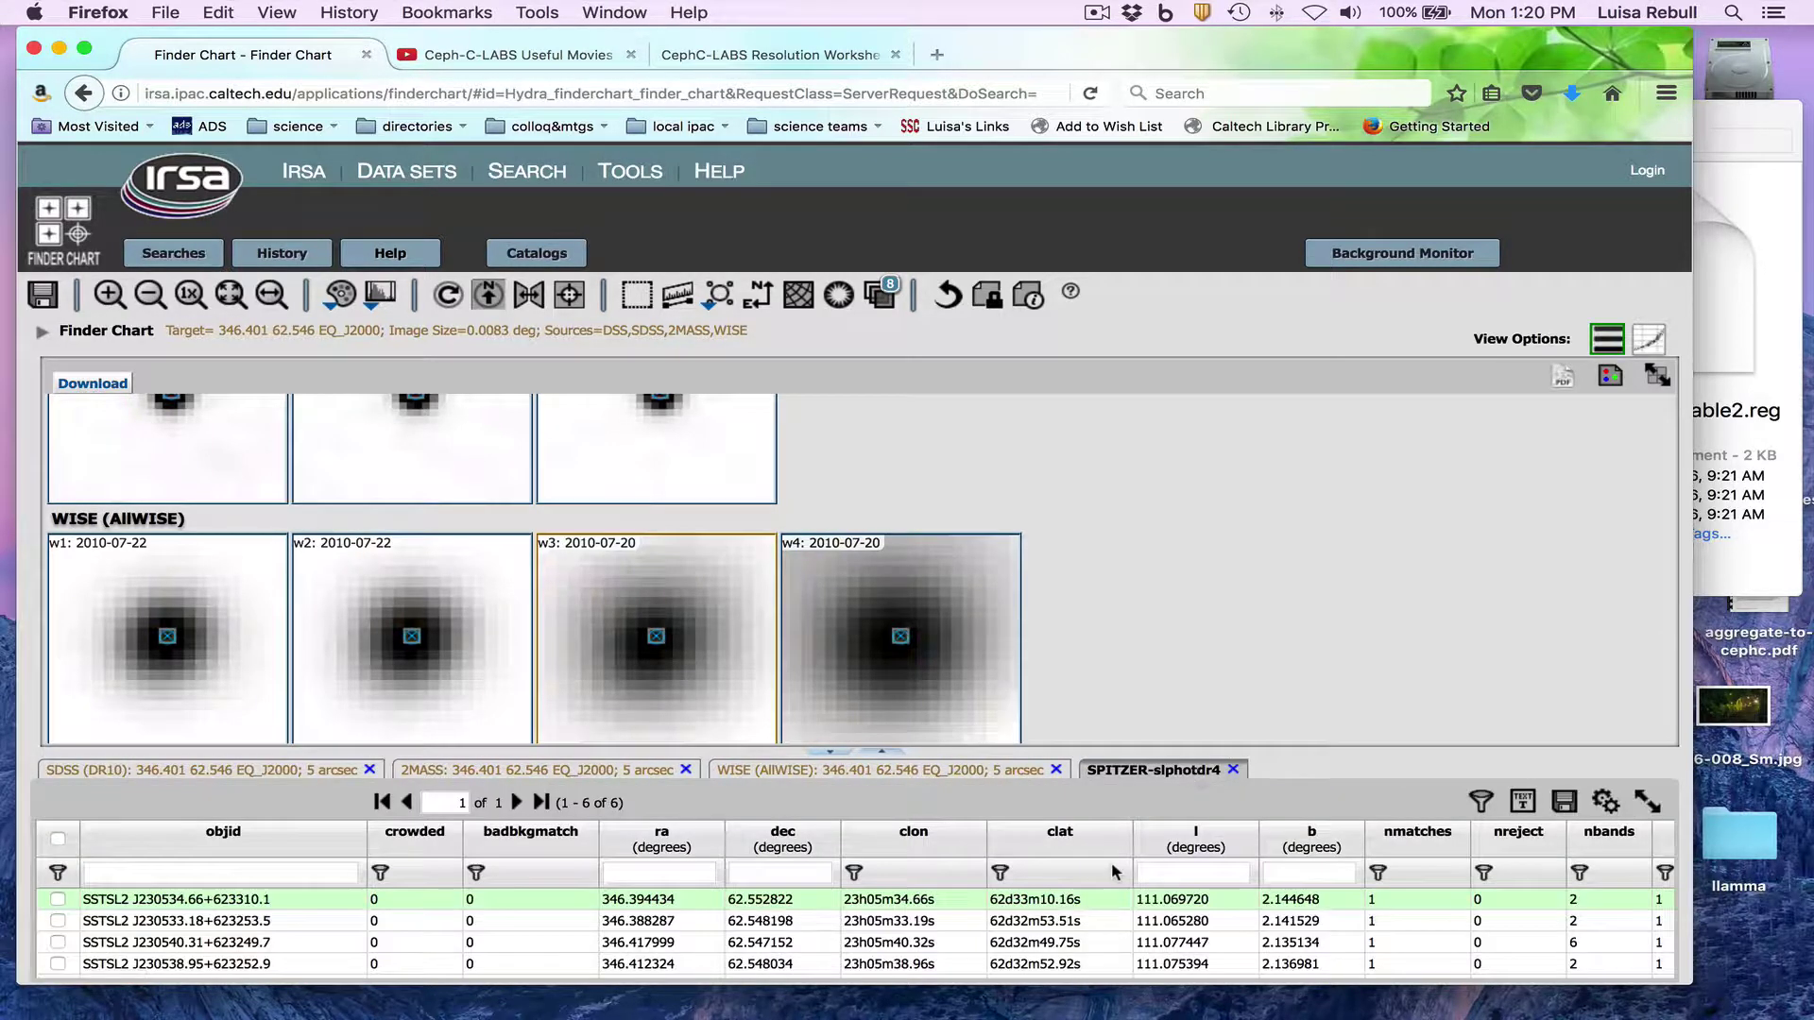
Show the SPITZER-slphotdr4 catalog overlay on the images through the WISE w3 image's layers.
{"action": "scroll", "coordinate": [624, 661], "scroll_direction": "up", "scroll_amount": 5}
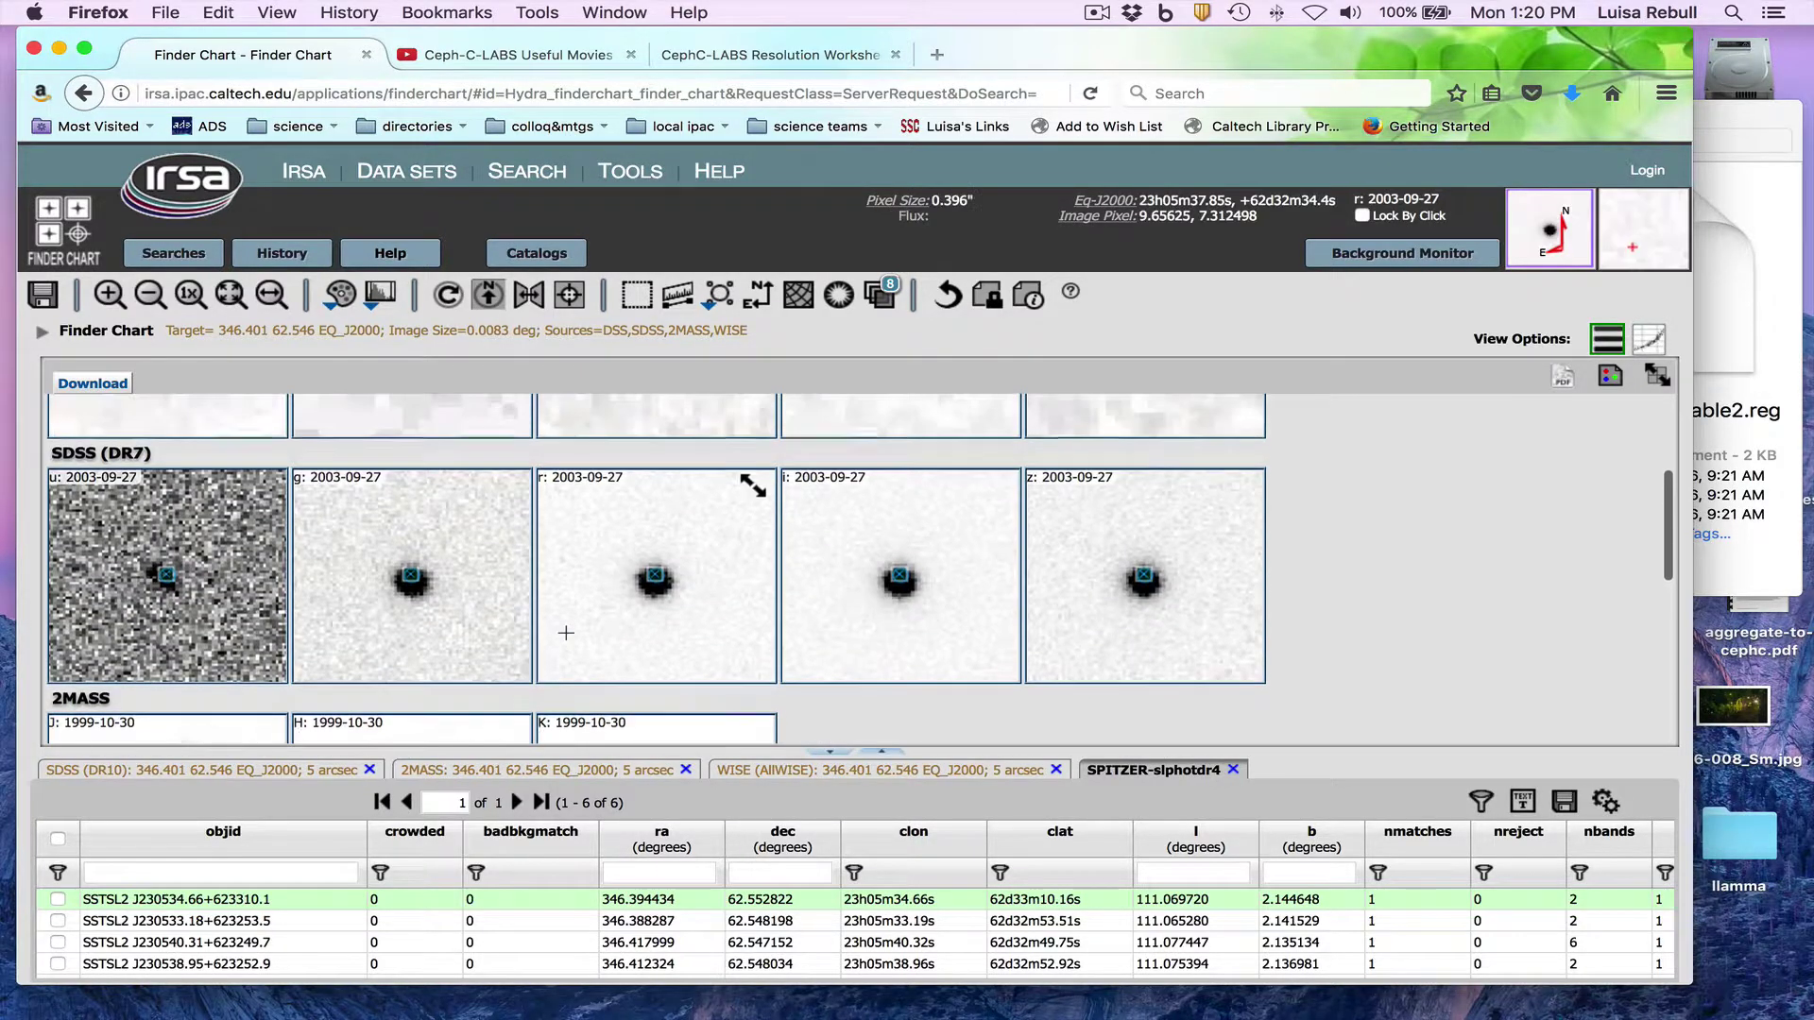
{"action": "scroll", "coordinate": [566, 633], "scroll_direction": "down", "scroll_amount": 4}
{"action": "scroll", "coordinate": [566, 633], "scroll_direction": "down", "scroll_amount": 1}
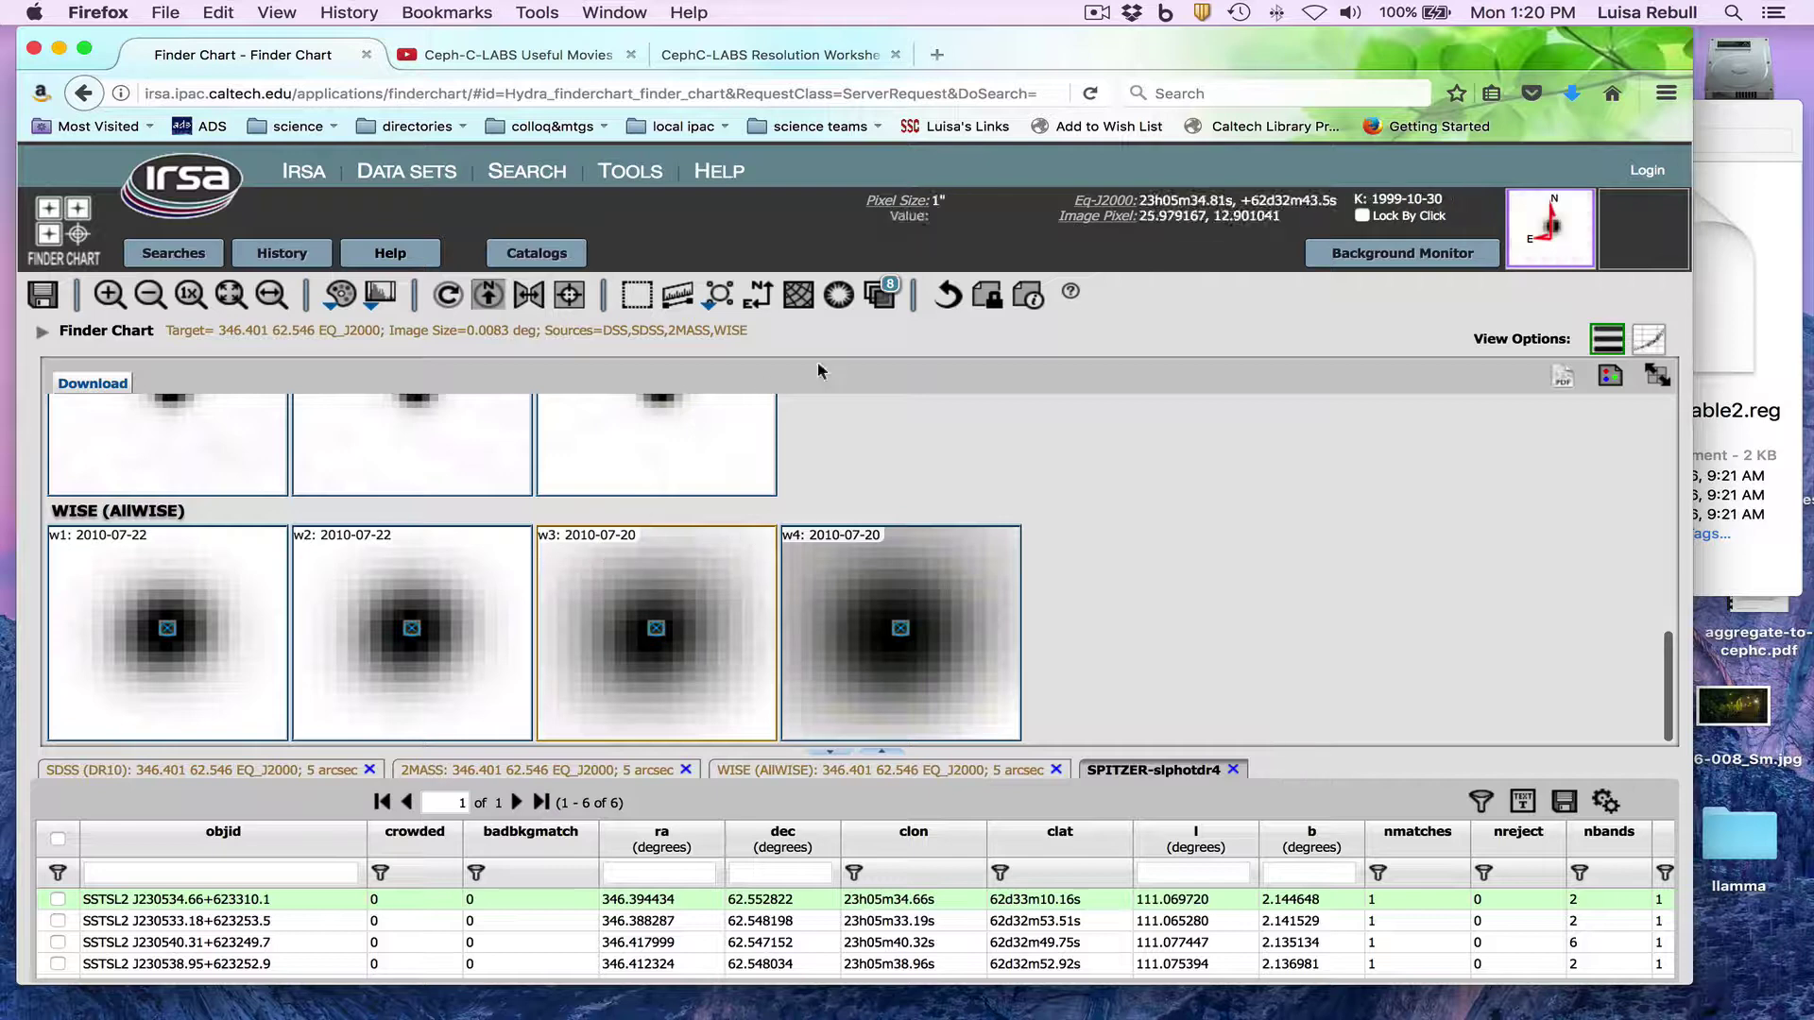
{"action": "left_click", "coordinate": [872, 304]}
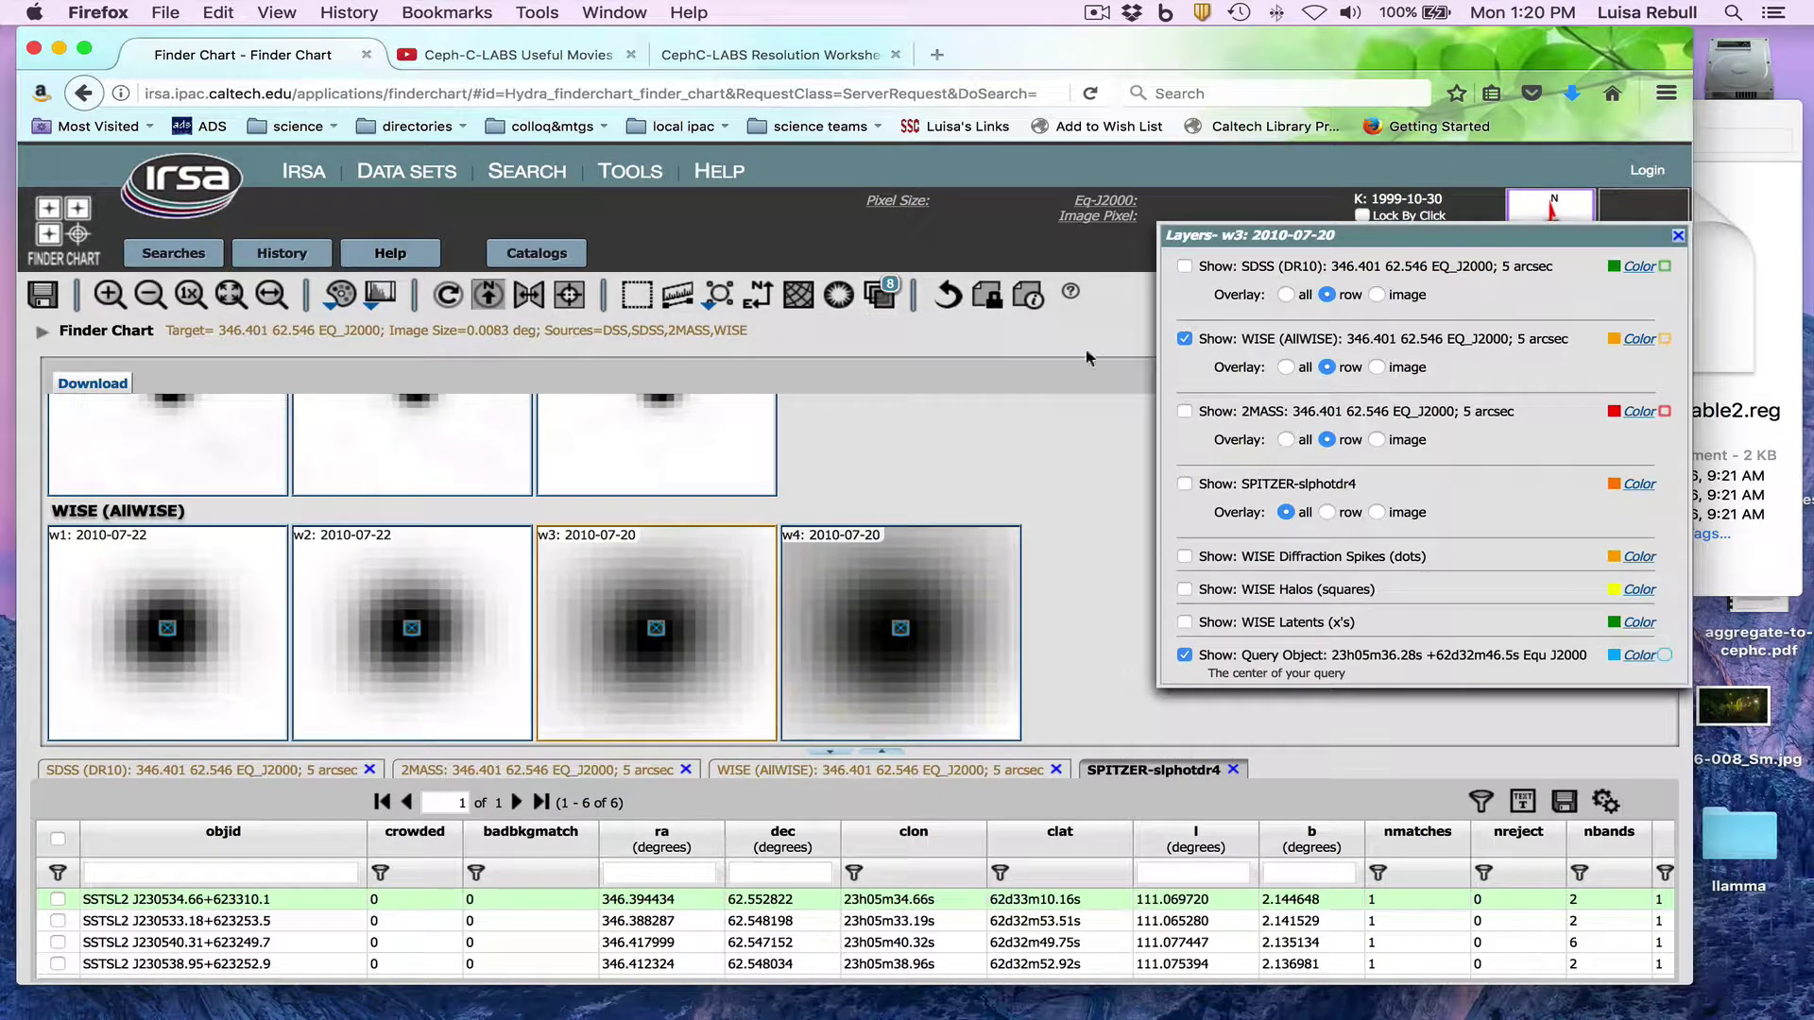
{"action": "left_click", "coordinate": [1184, 484]}
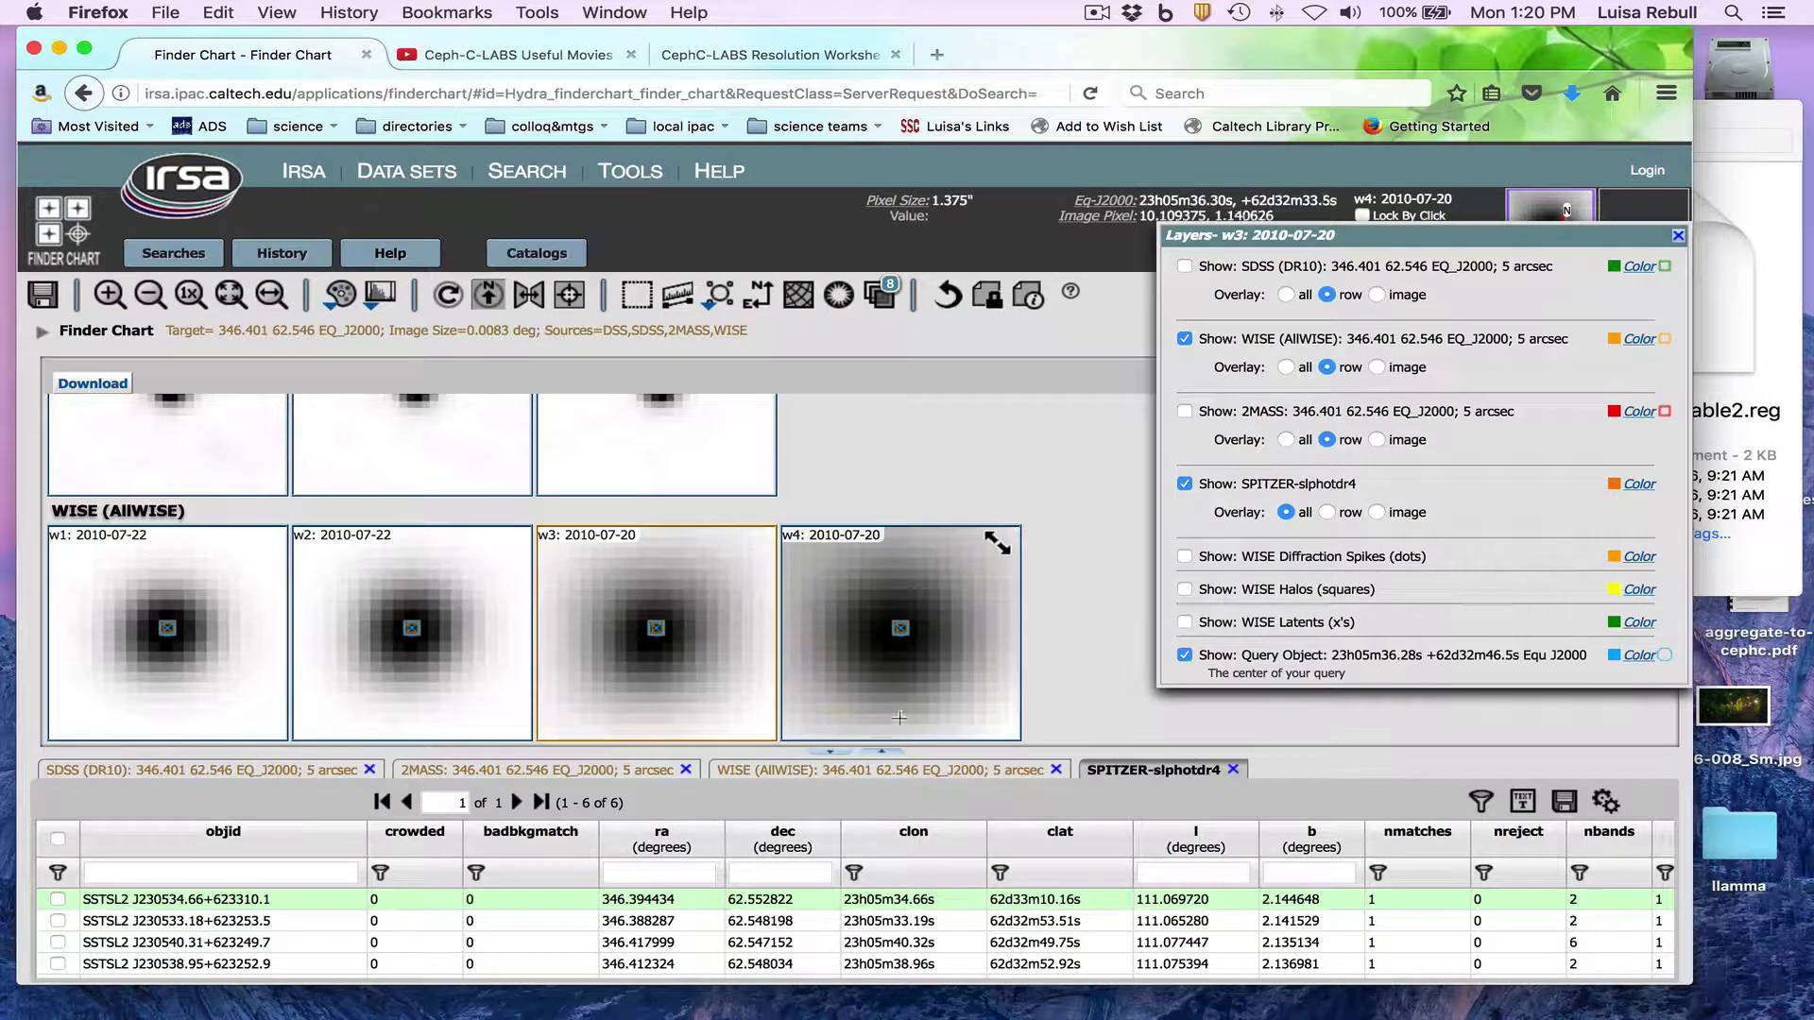
Select the WISE w4 image and turn the SPITZER-slphotdr4 overlay off and on again to compare its position with the target.
{"action": "left_click", "coordinate": [898, 650]}
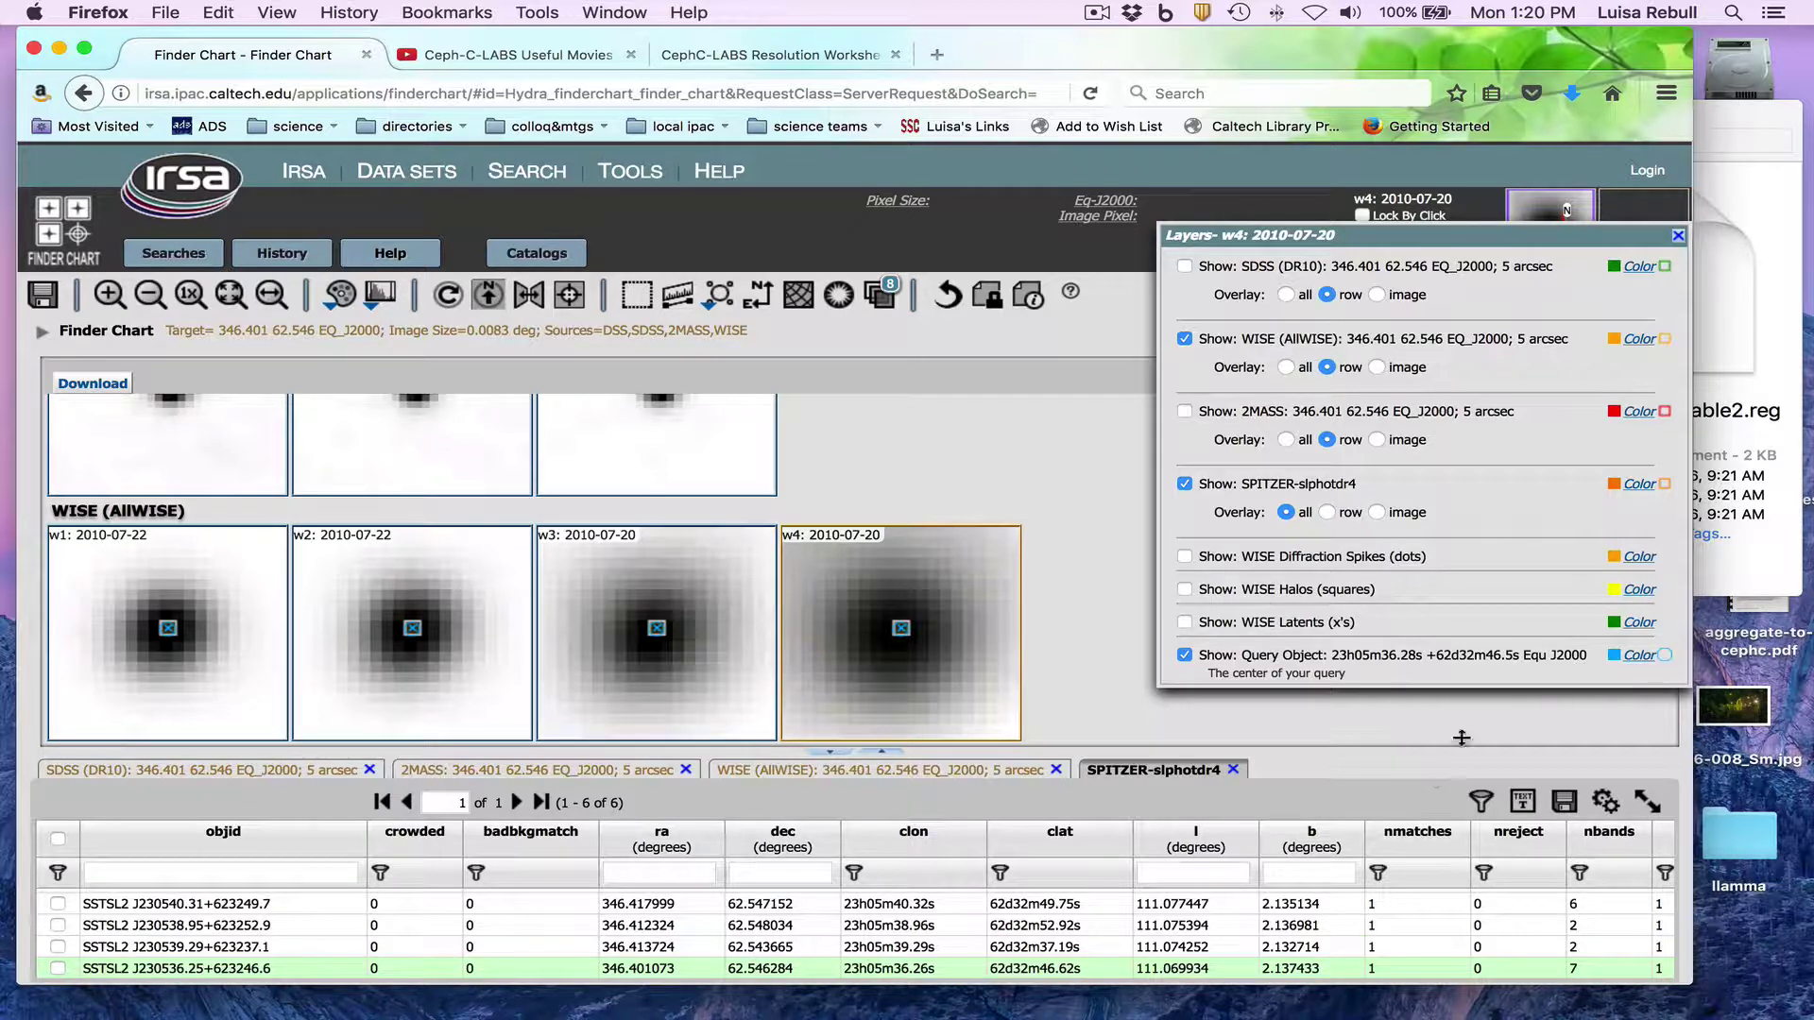
{"action": "left_click", "coordinate": [1186, 486]}
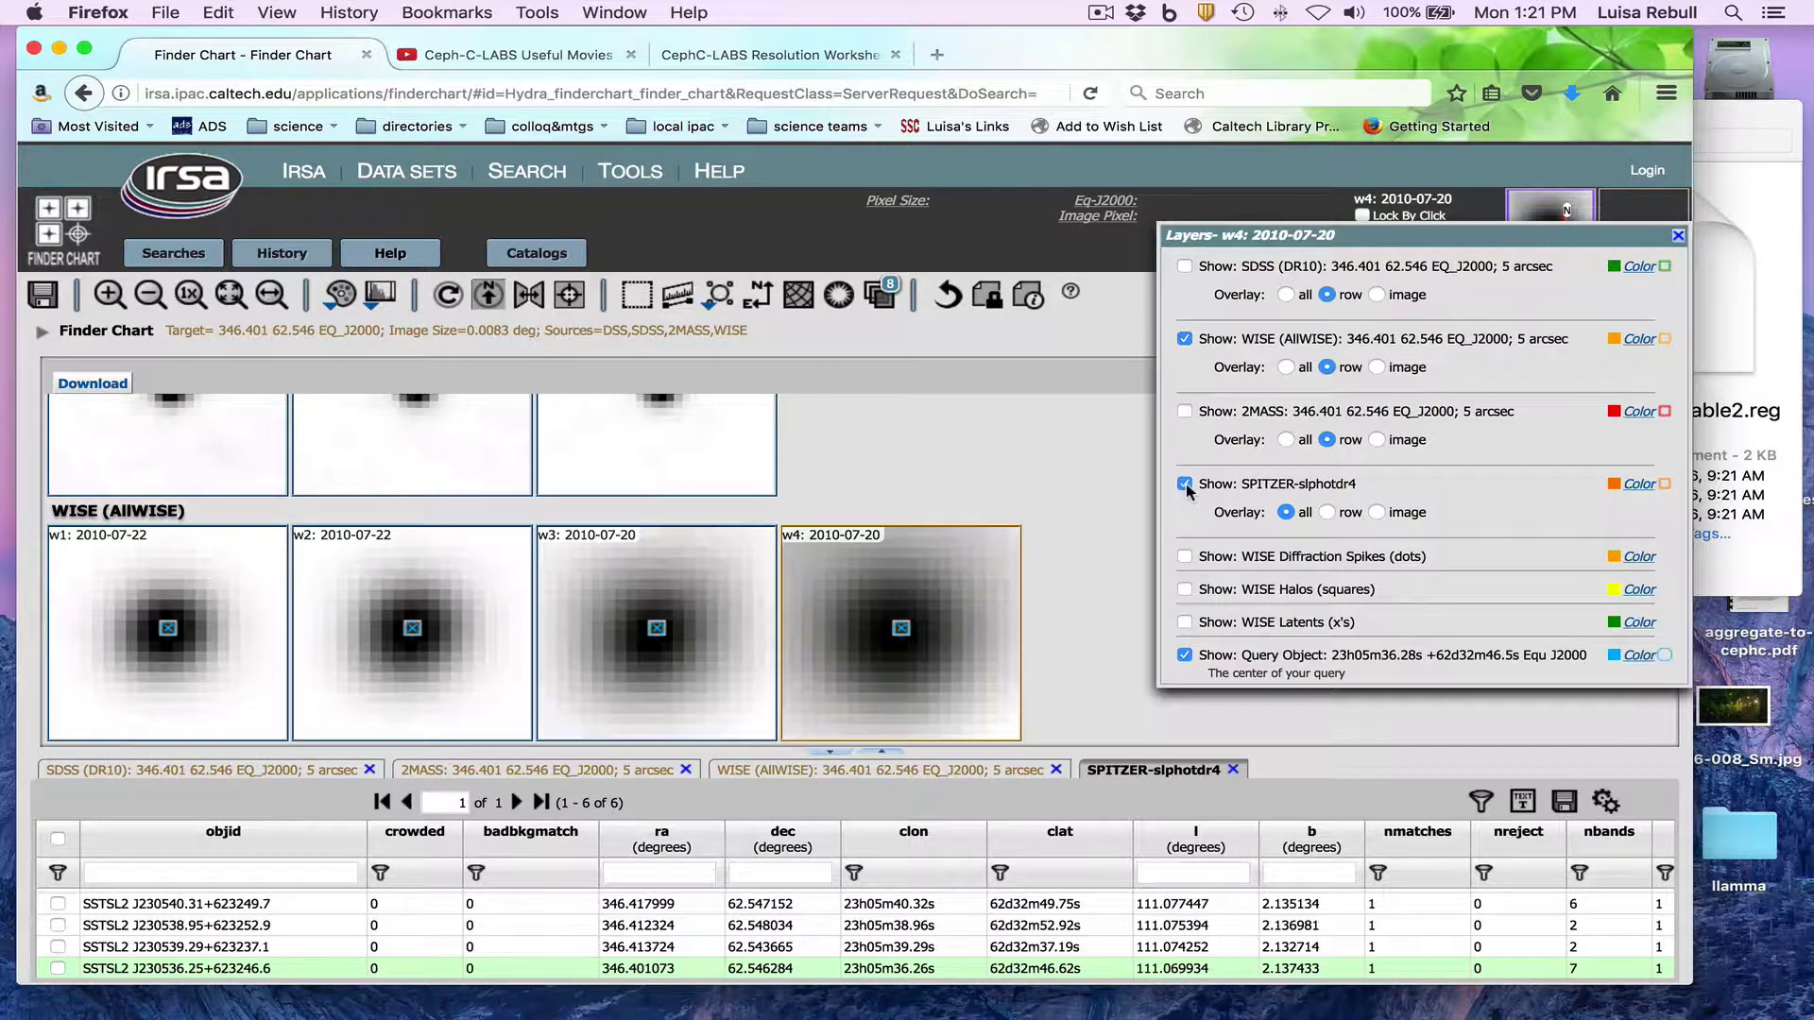
{"action": "left_click", "coordinate": [1186, 485]}
Review the WISE (AllWISE), 2MASS and SDSS (DR10) result tables and return to the SPITZER-slphotdr4 table.
{"action": "left_click", "coordinate": [822, 775]}
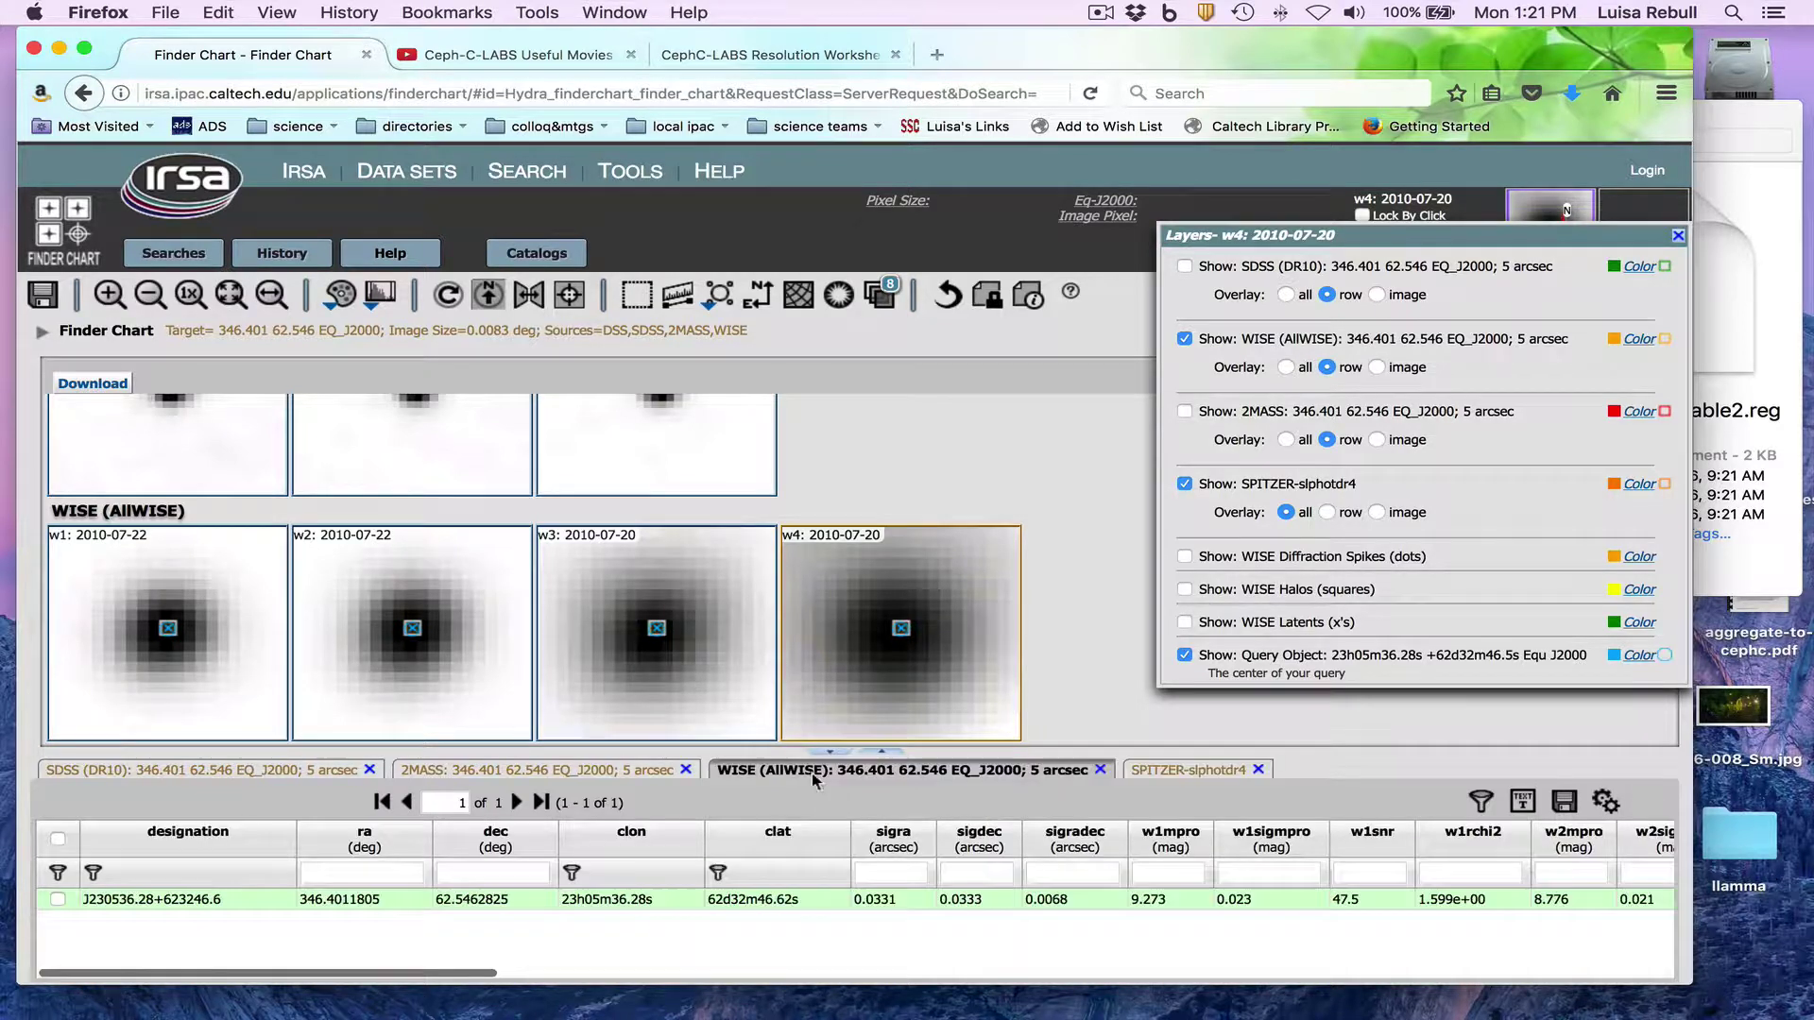
{"action": "left_click", "coordinate": [607, 769]}
{"action": "left_click", "coordinate": [237, 767]}
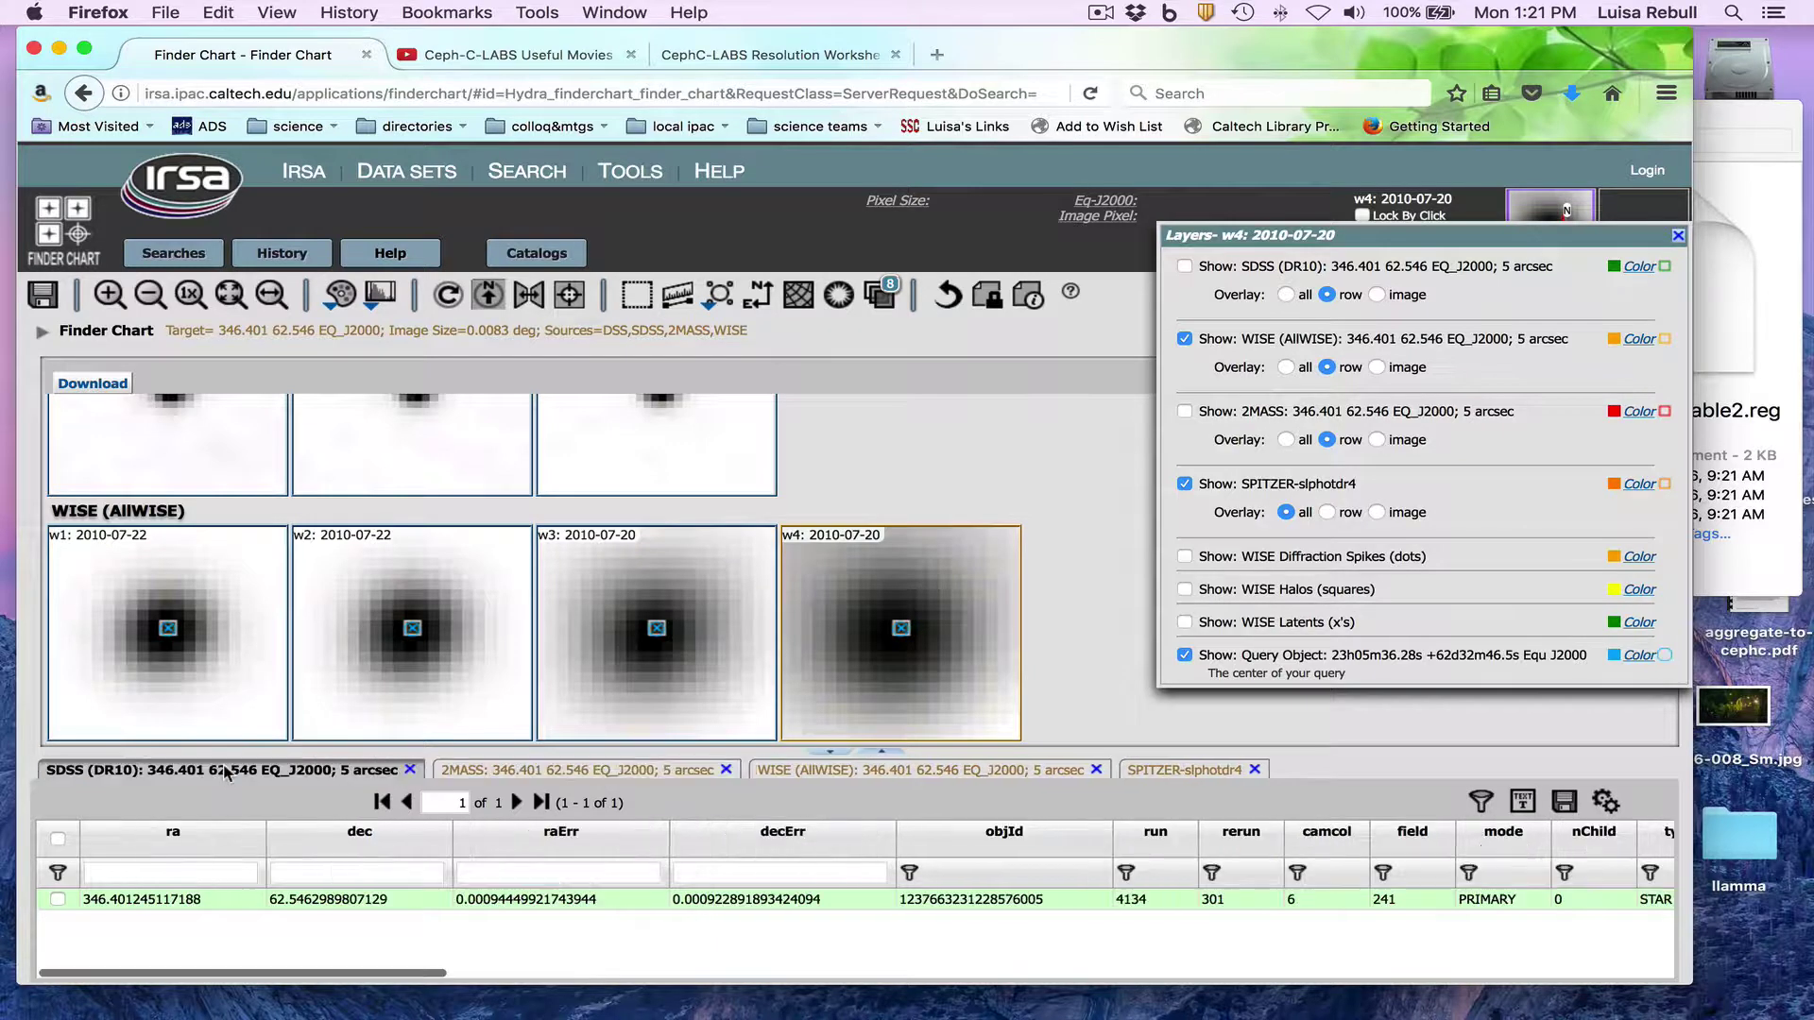
{"action": "left_click", "coordinate": [1150, 774]}
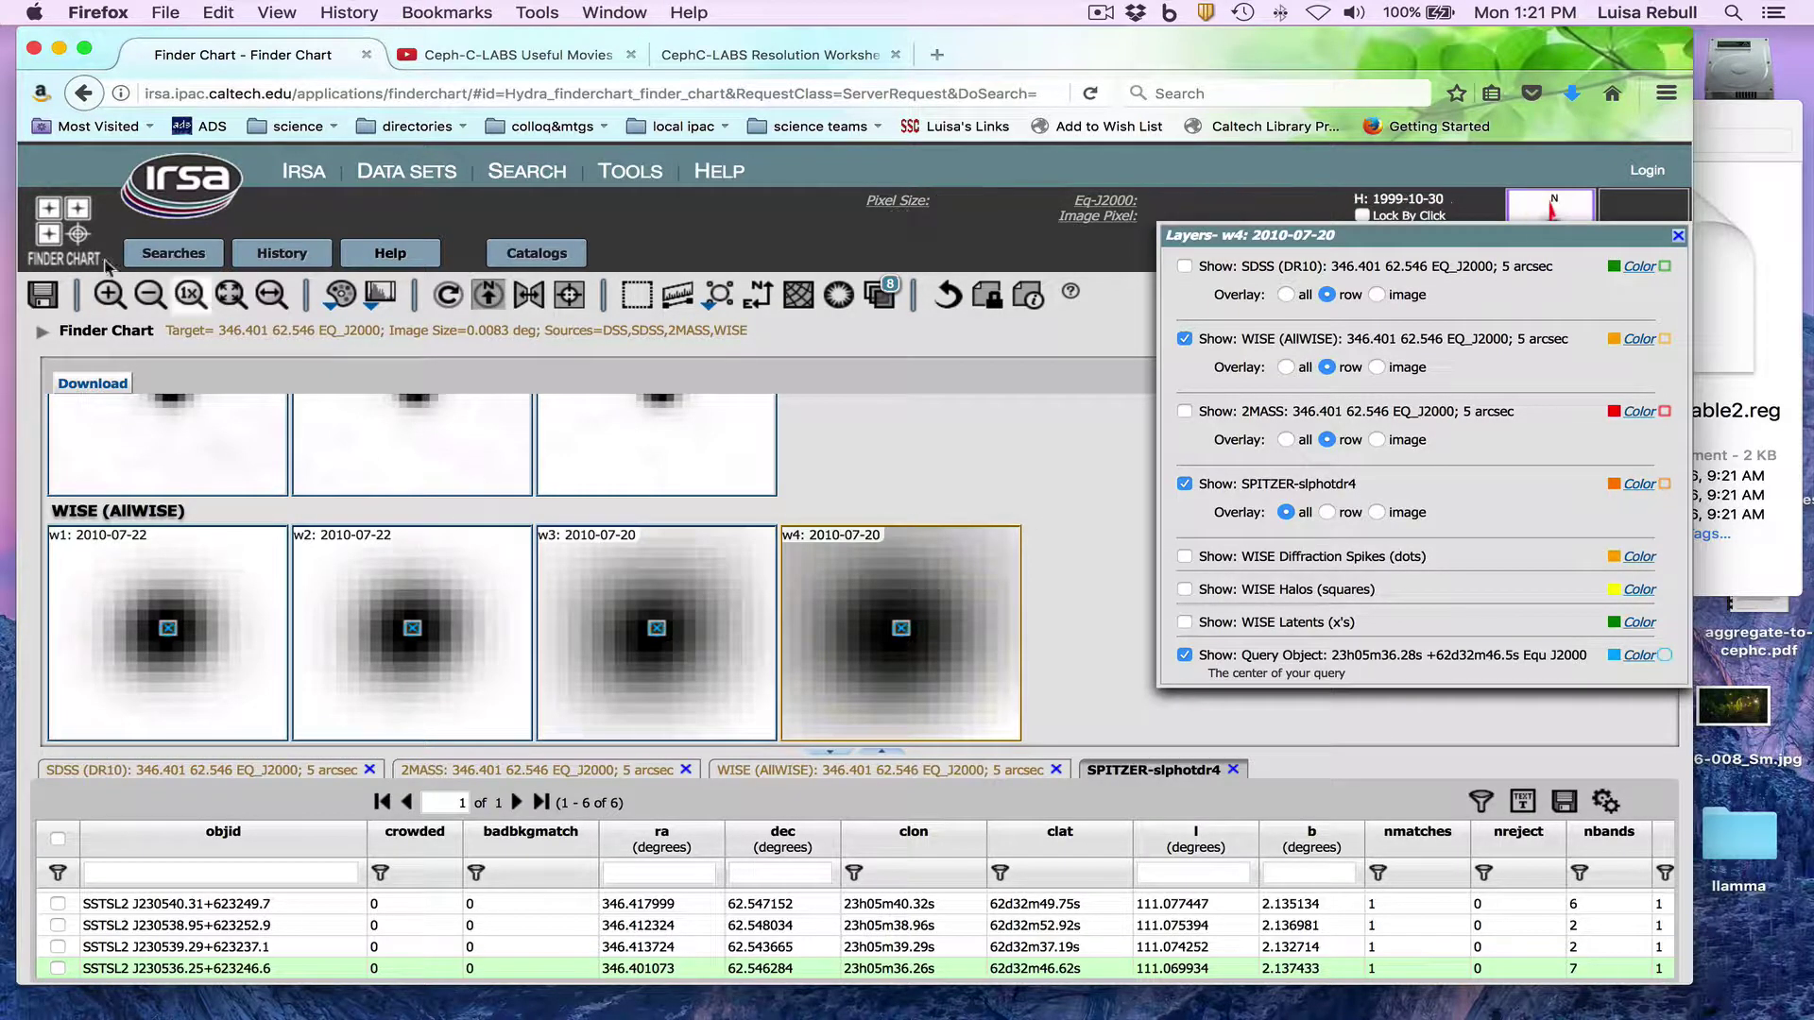
Examine the Finder Chart search form for multiple positions and the table files in the scuba folder, closing the form without searching.
{"action": "left_click", "coordinate": [158, 267]}
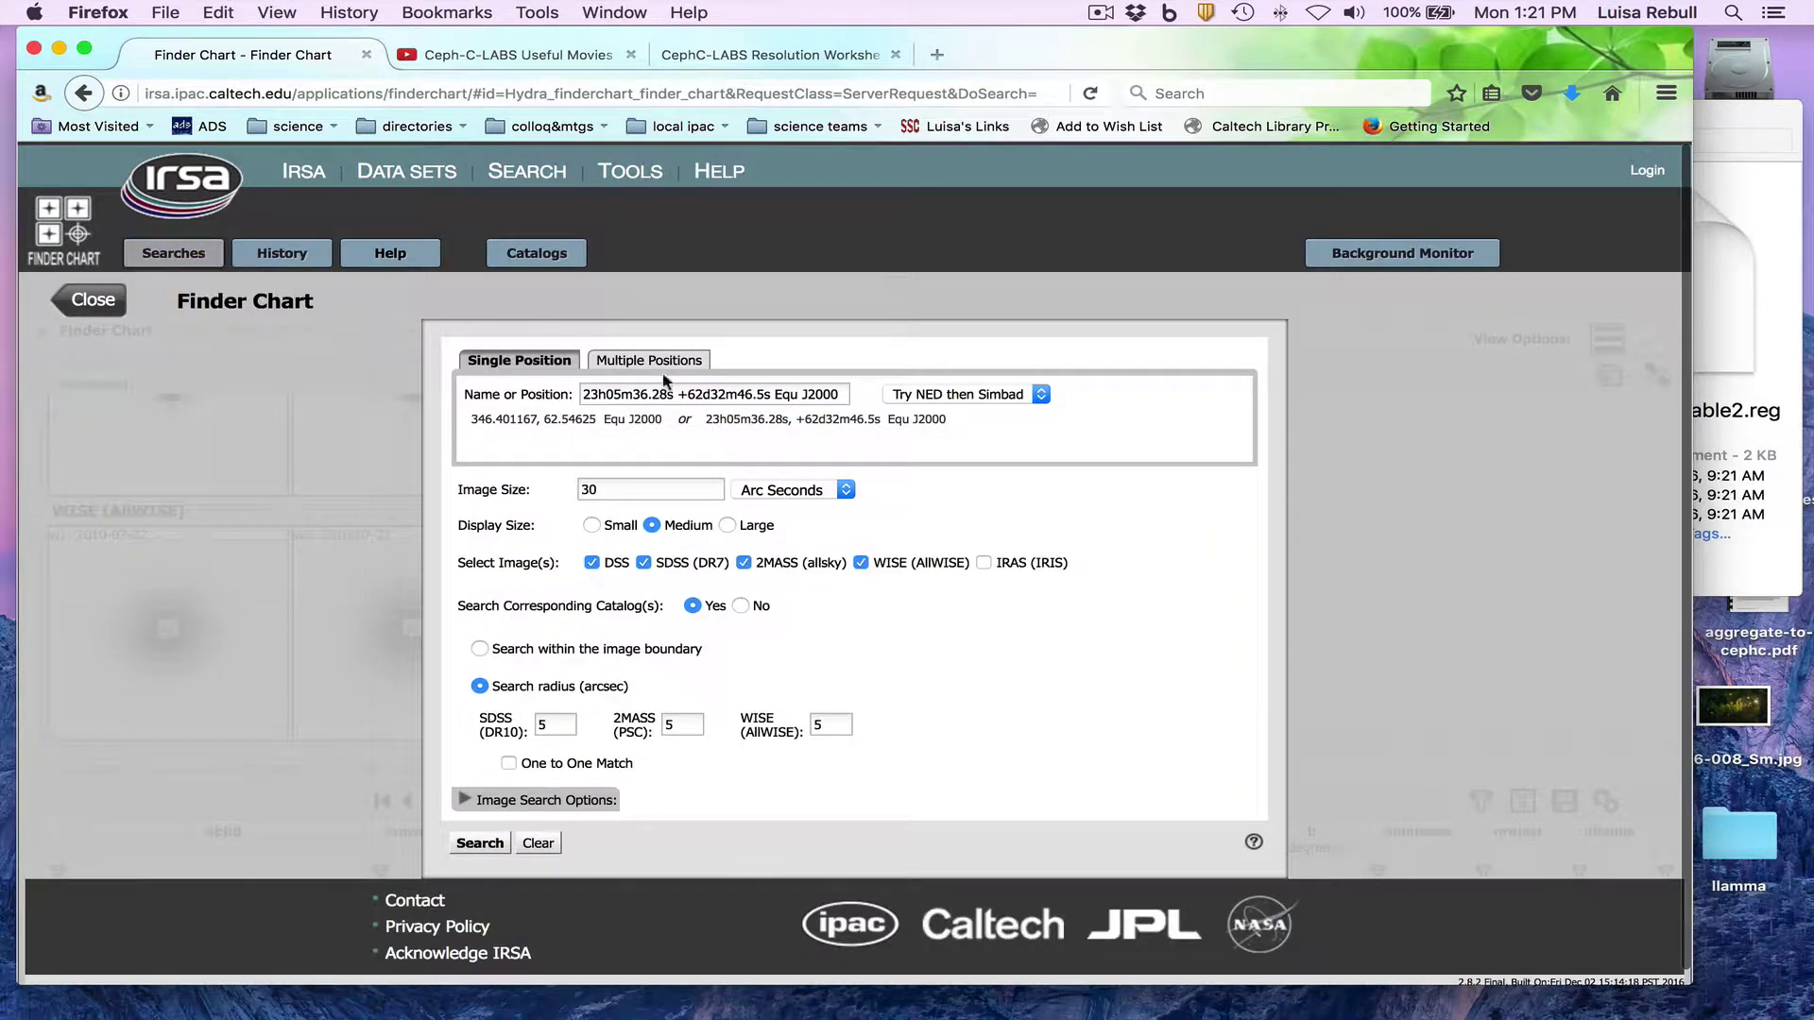
{"action": "left_click", "coordinate": [654, 362]}
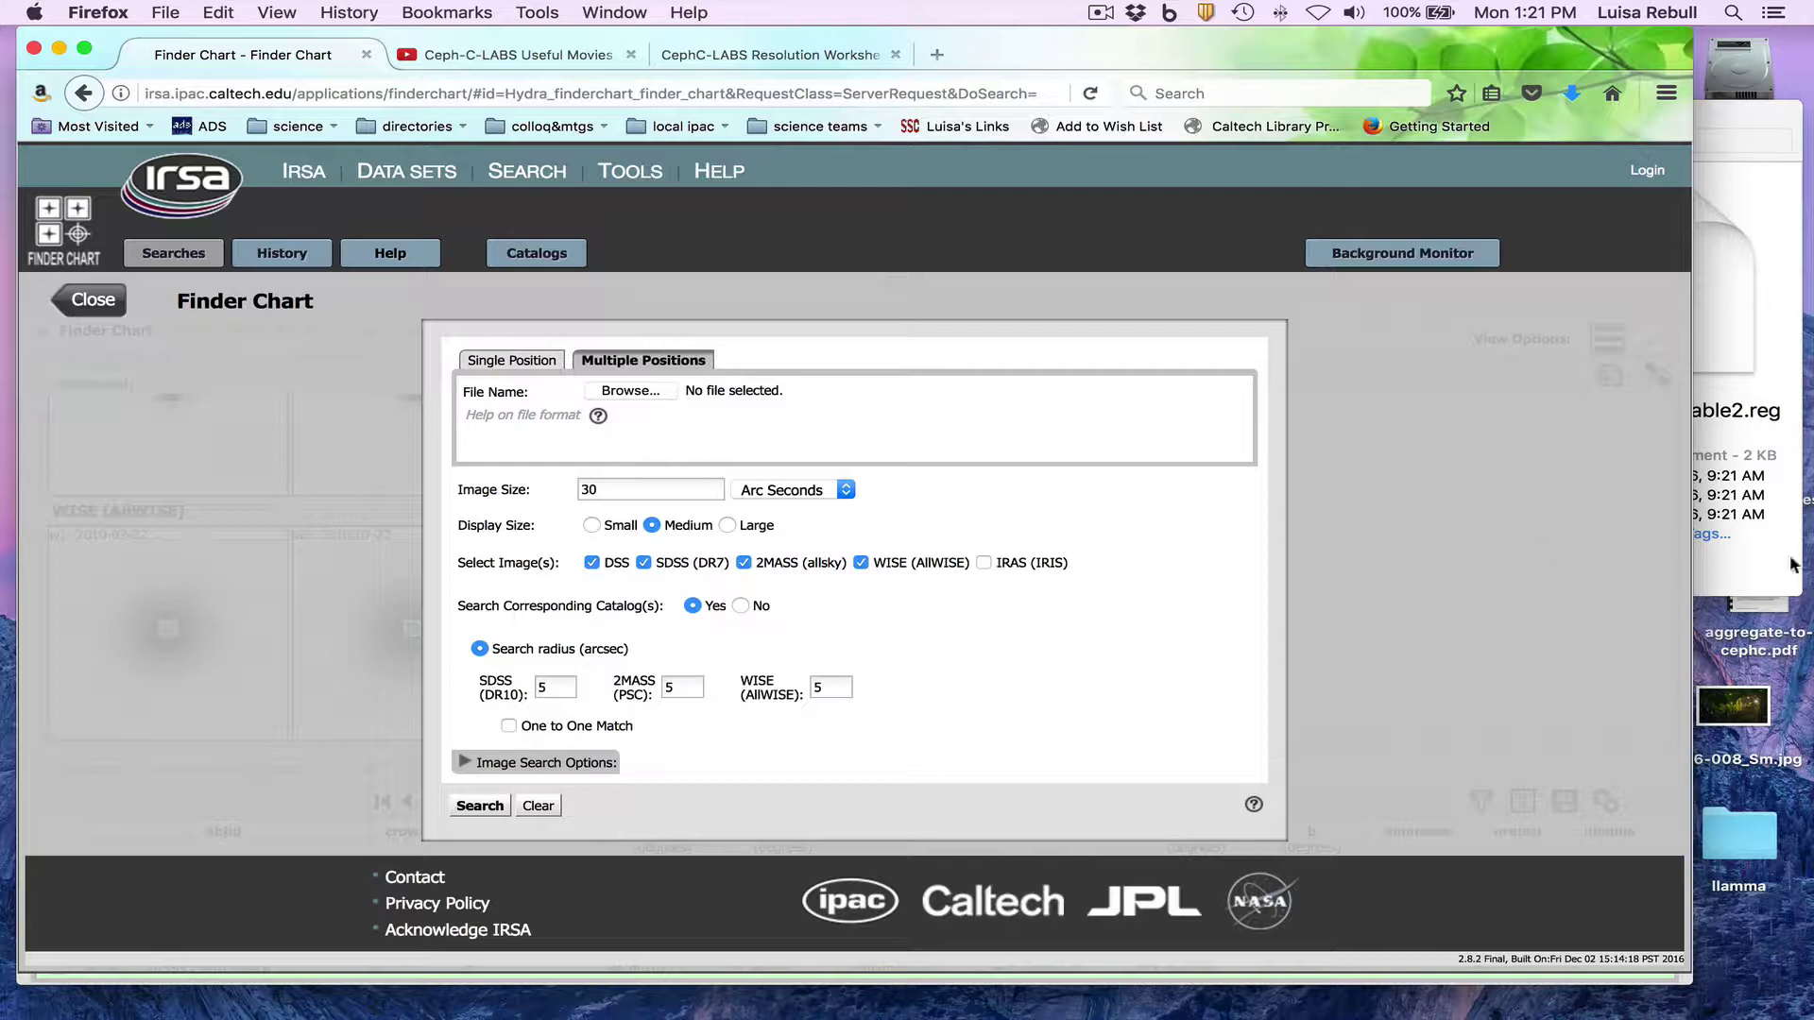
{"action": "left_click", "coordinate": [1749, 563]}
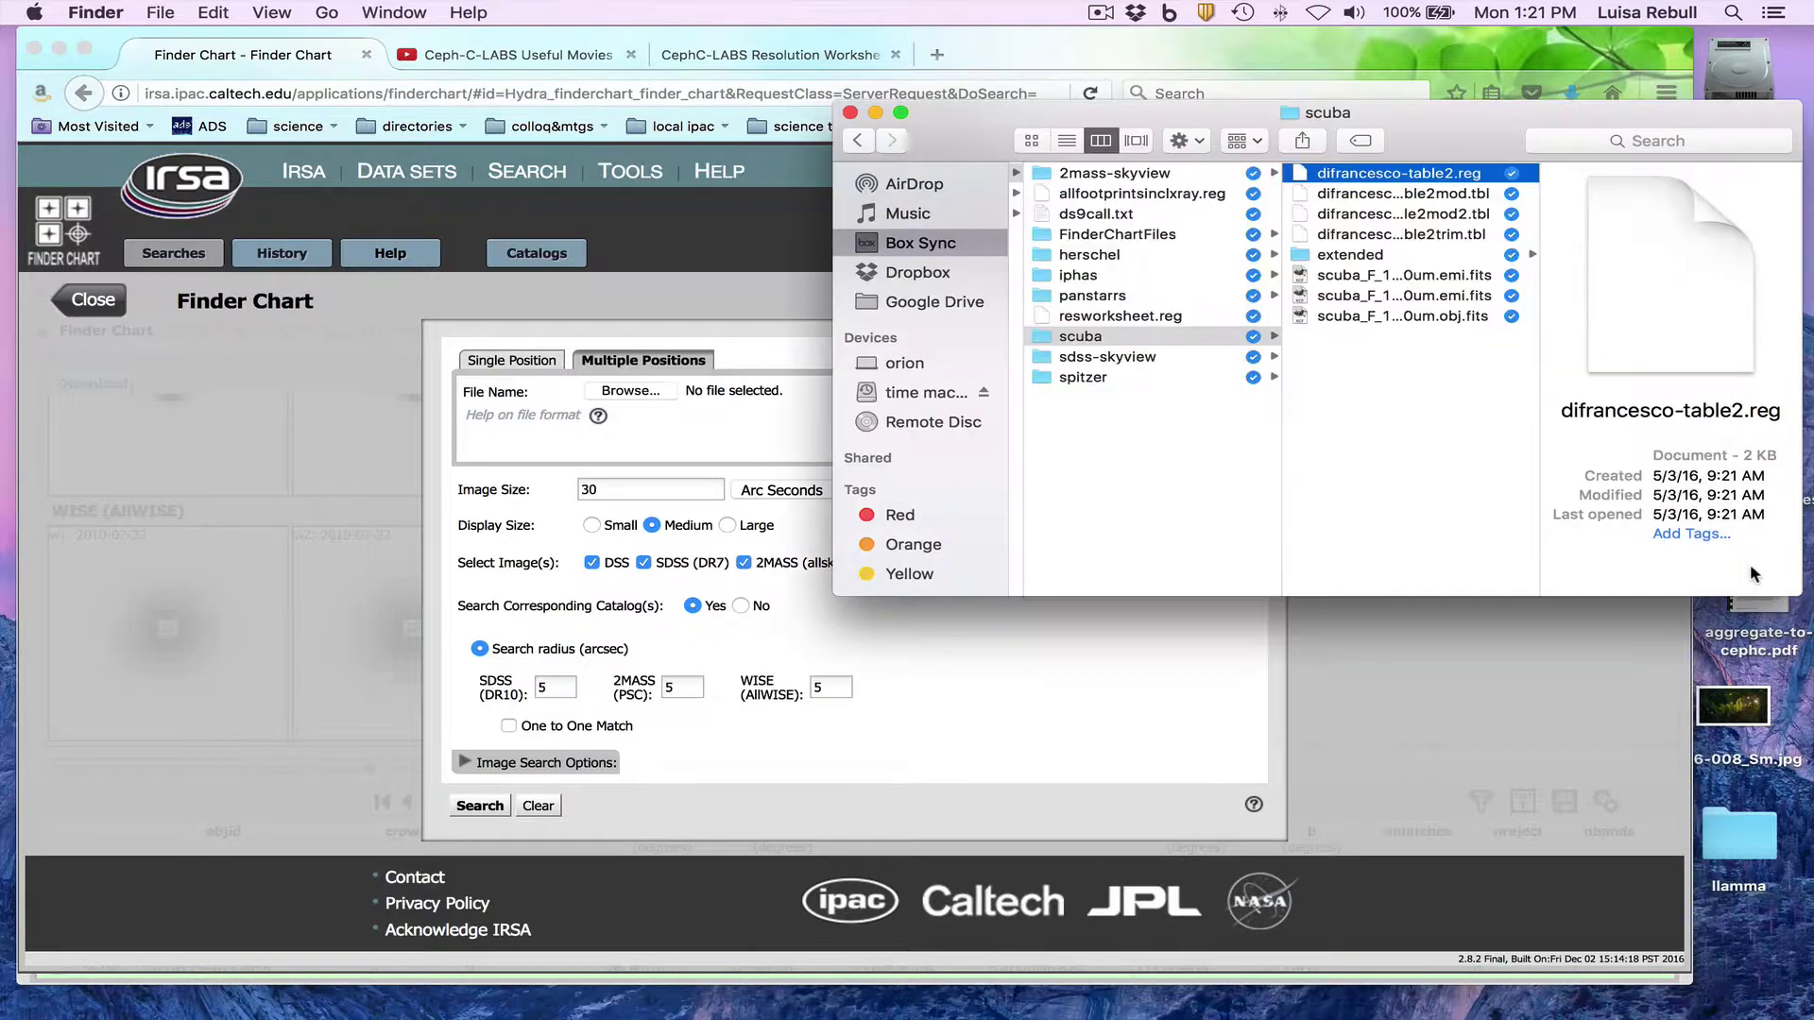
{"action": "left_click", "coordinate": [1423, 208]}
{"action": "left_click", "coordinate": [1423, 196]}
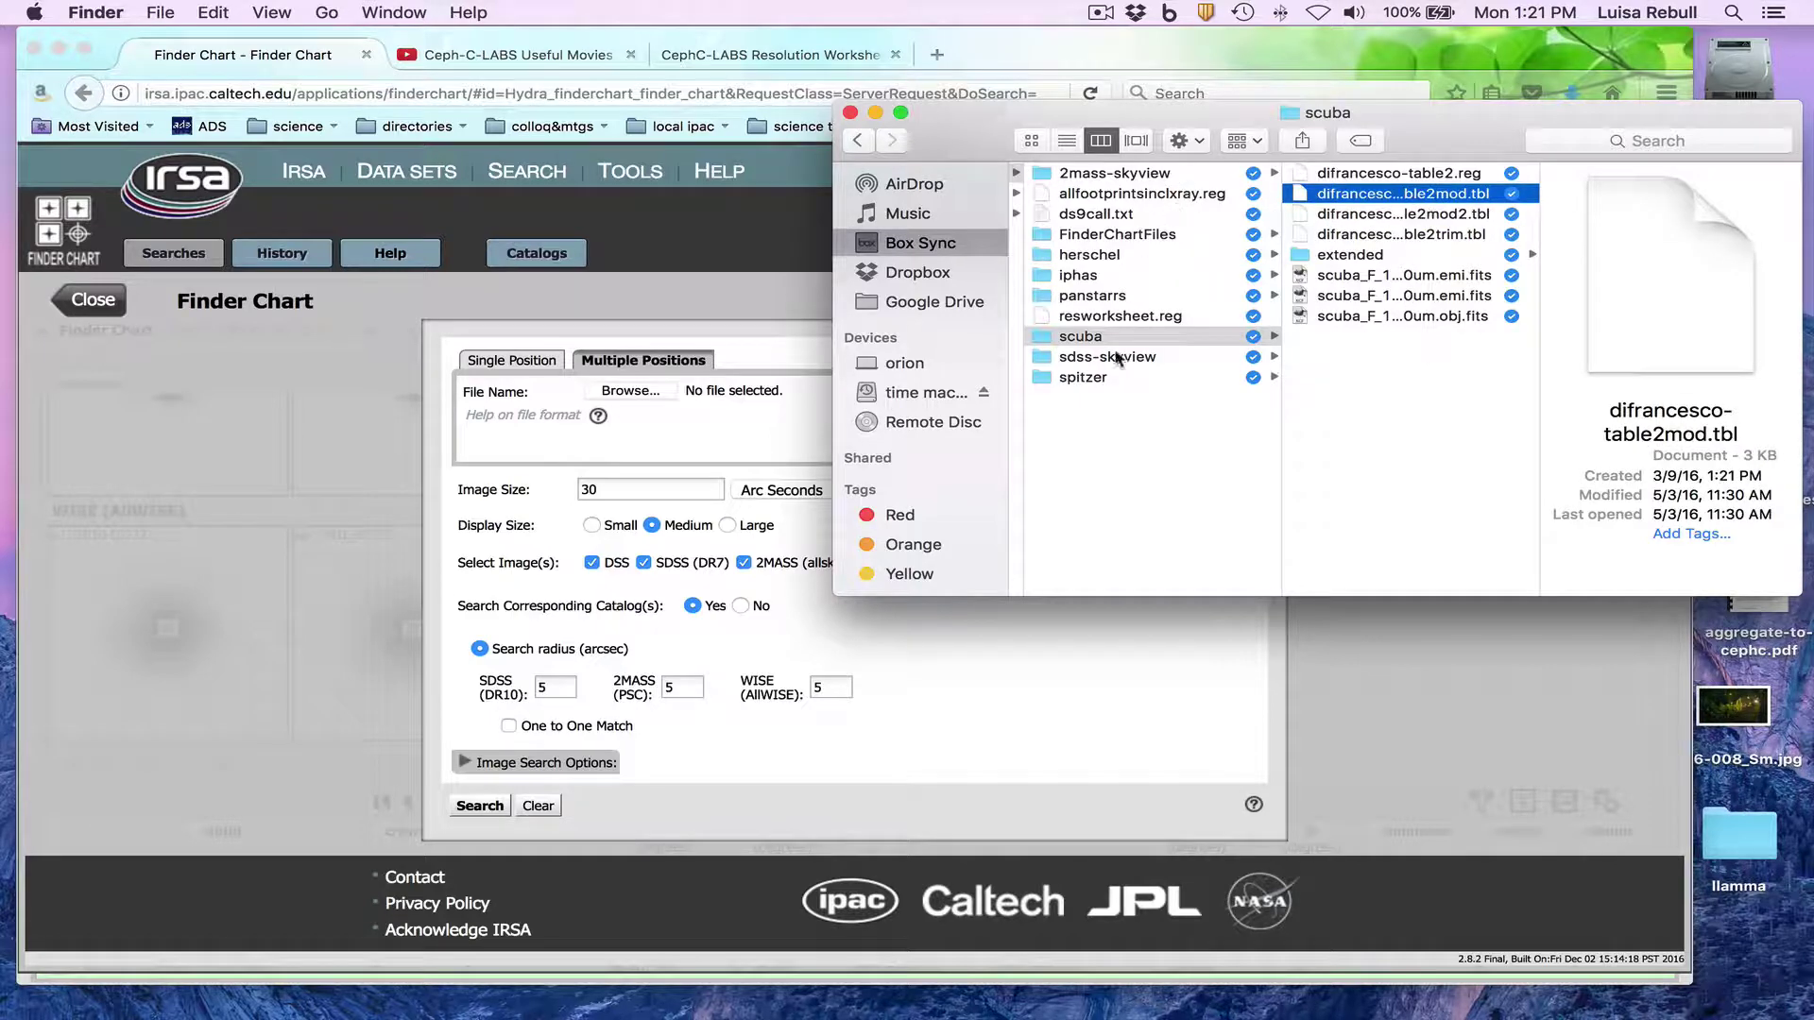
{"action": "left_click", "coordinate": [1392, 818]}
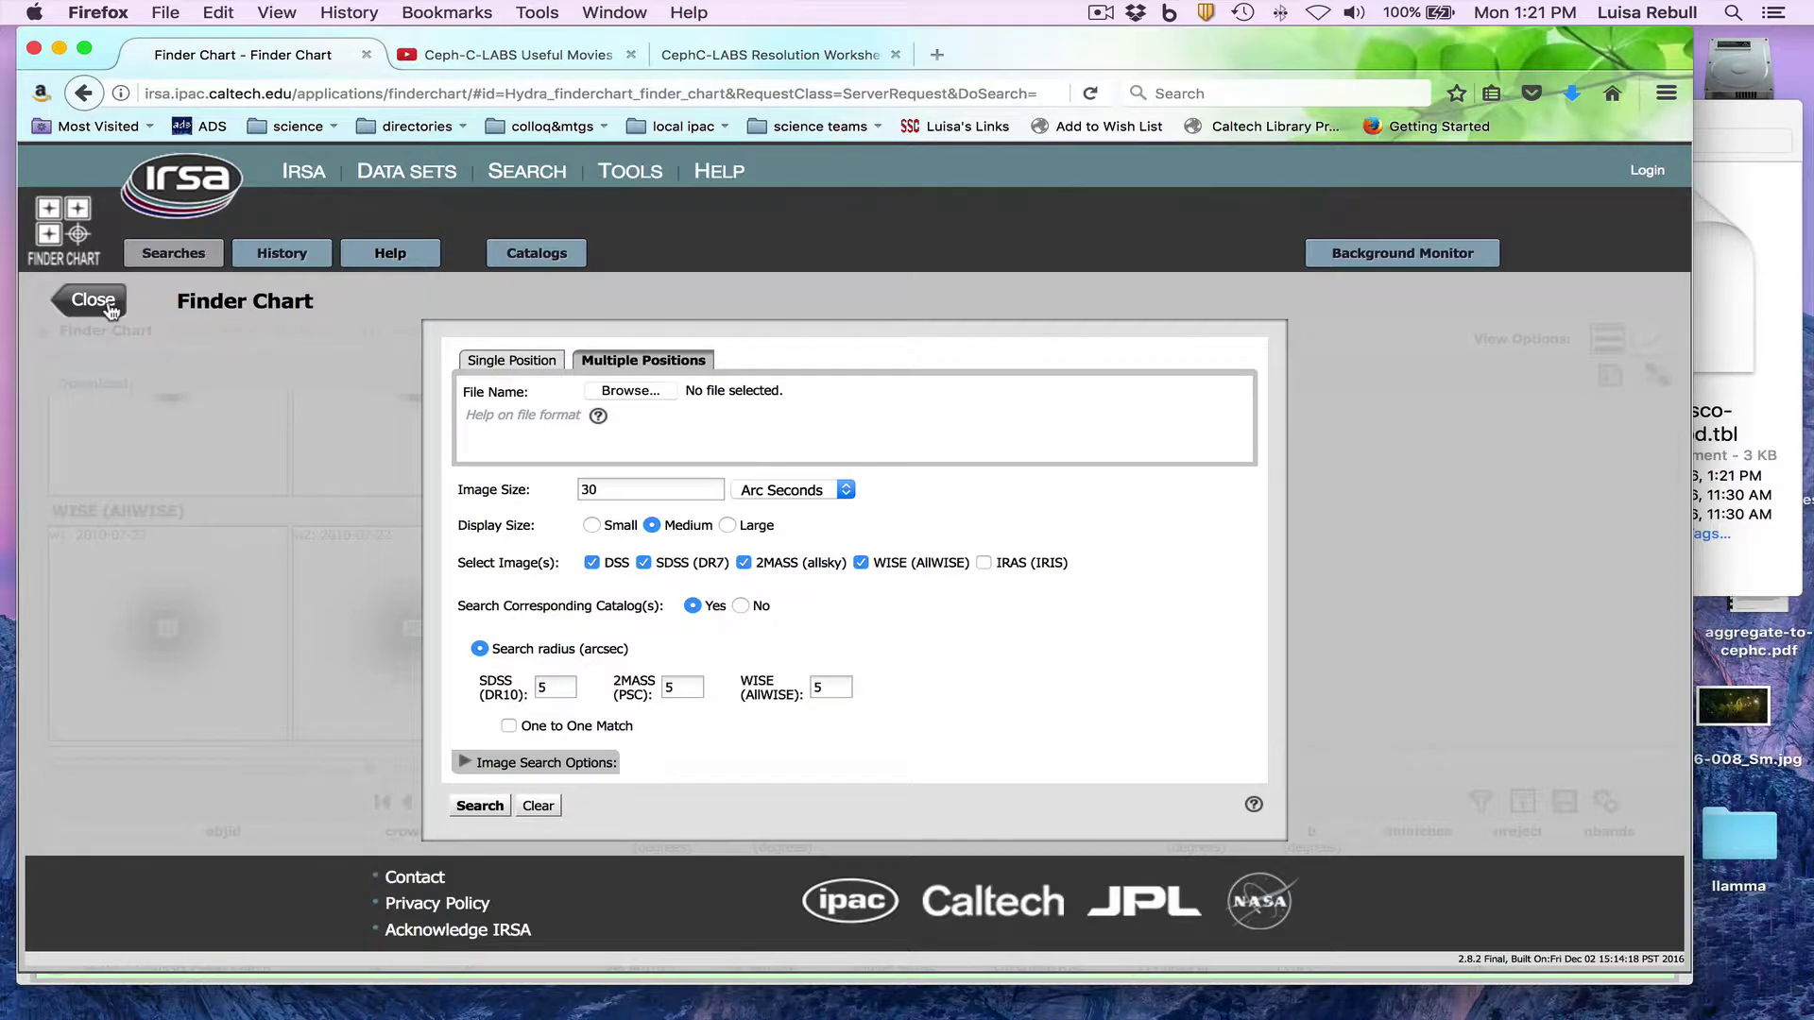
{"action": "left_click", "coordinate": [94, 301]}
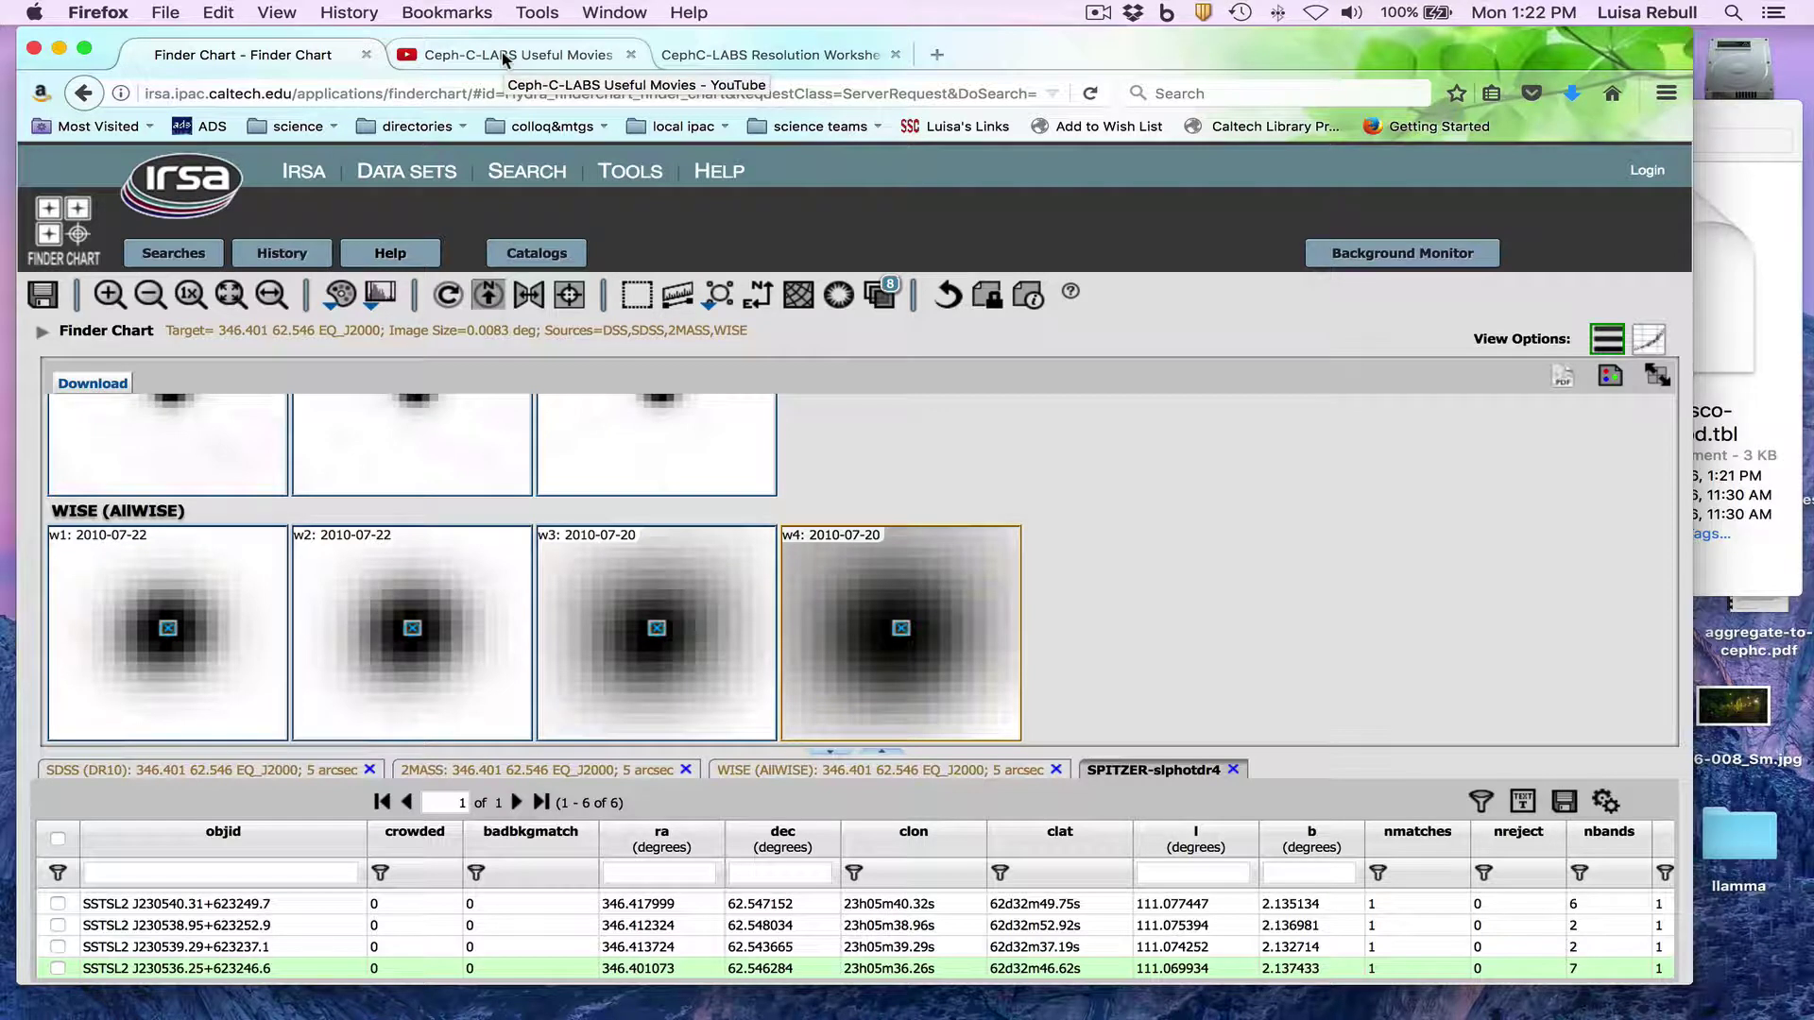
Move the browser window aside and copy the entire ds9 command from the ds9call.txt document.
{"action": "left_click_drag", "start_coordinate": [1073, 35], "coordinate": [1345, 184]}
{"action": "left_click", "coordinate": [1077, 85]}
{"action": "left_click_drag", "start_coordinate": [1001, 38], "coordinate": [711, 38]}
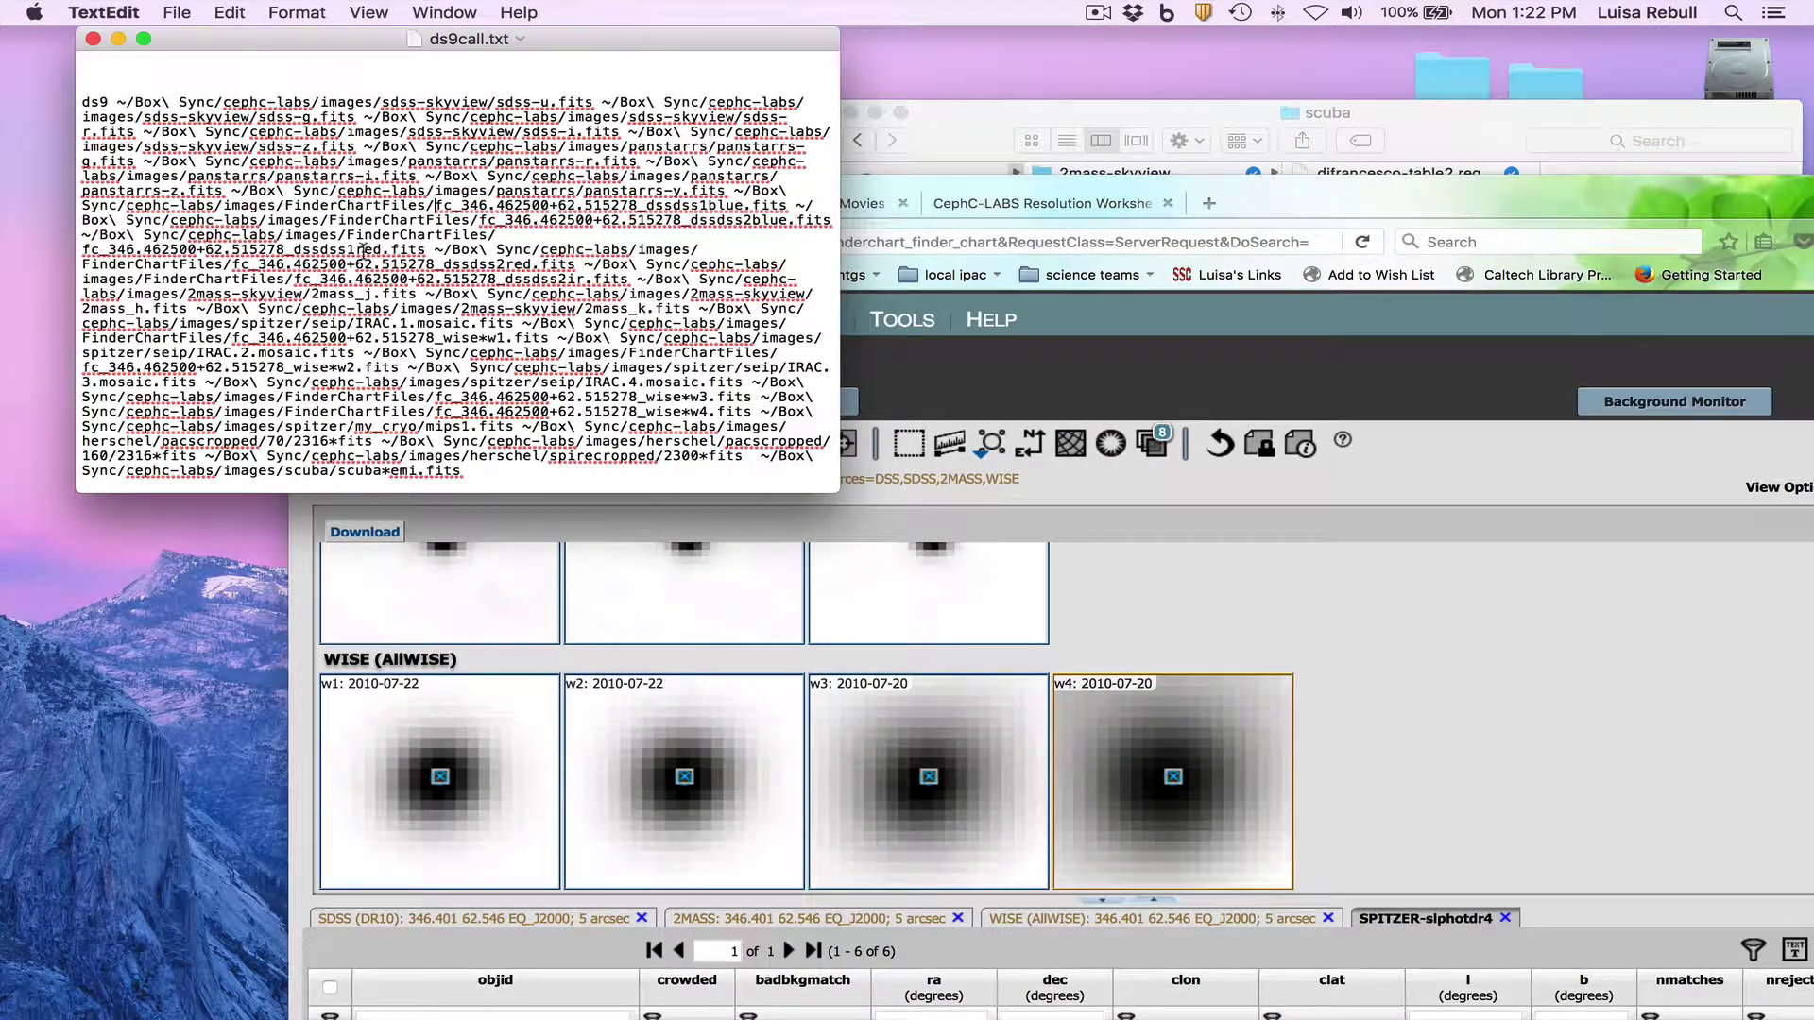
{"action": "key", "text": "super+a"}
{"action": "key", "text": "super+c"}
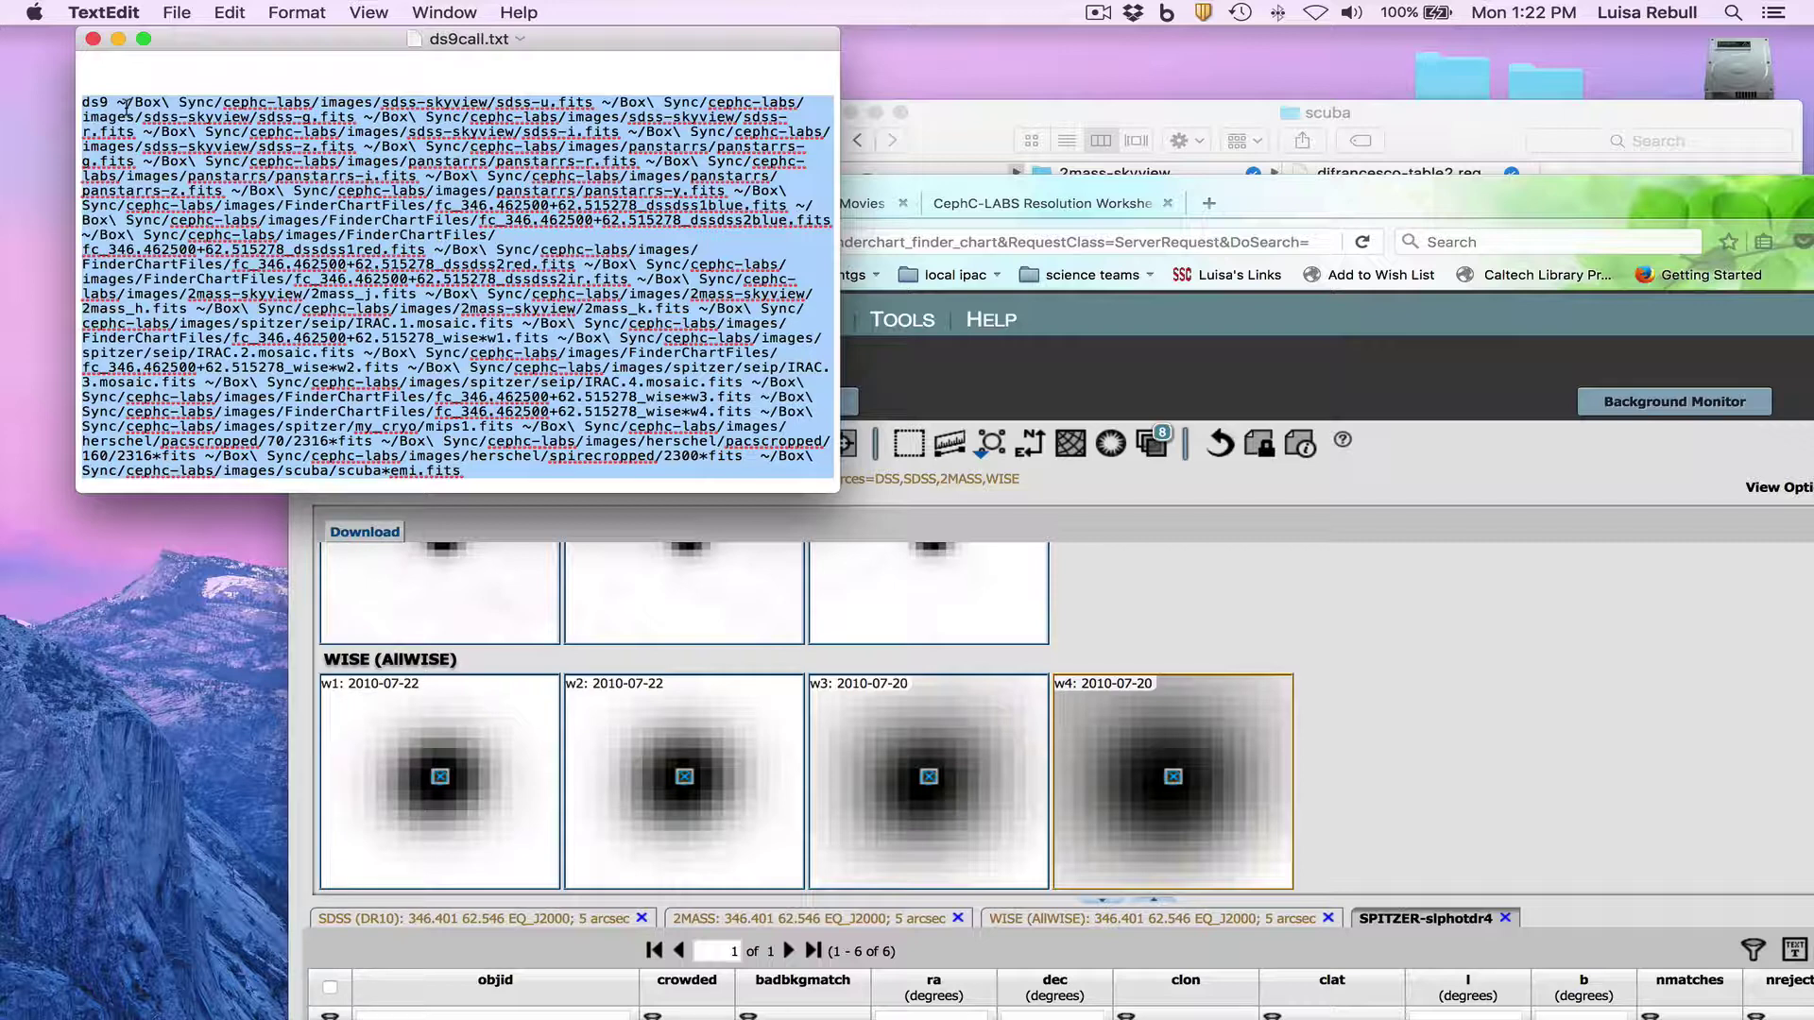
Switch to the xterm terminal and change from the home directory to Box Sync/cephc-labs.
{"action": "left_click", "coordinate": [1072, 993]}
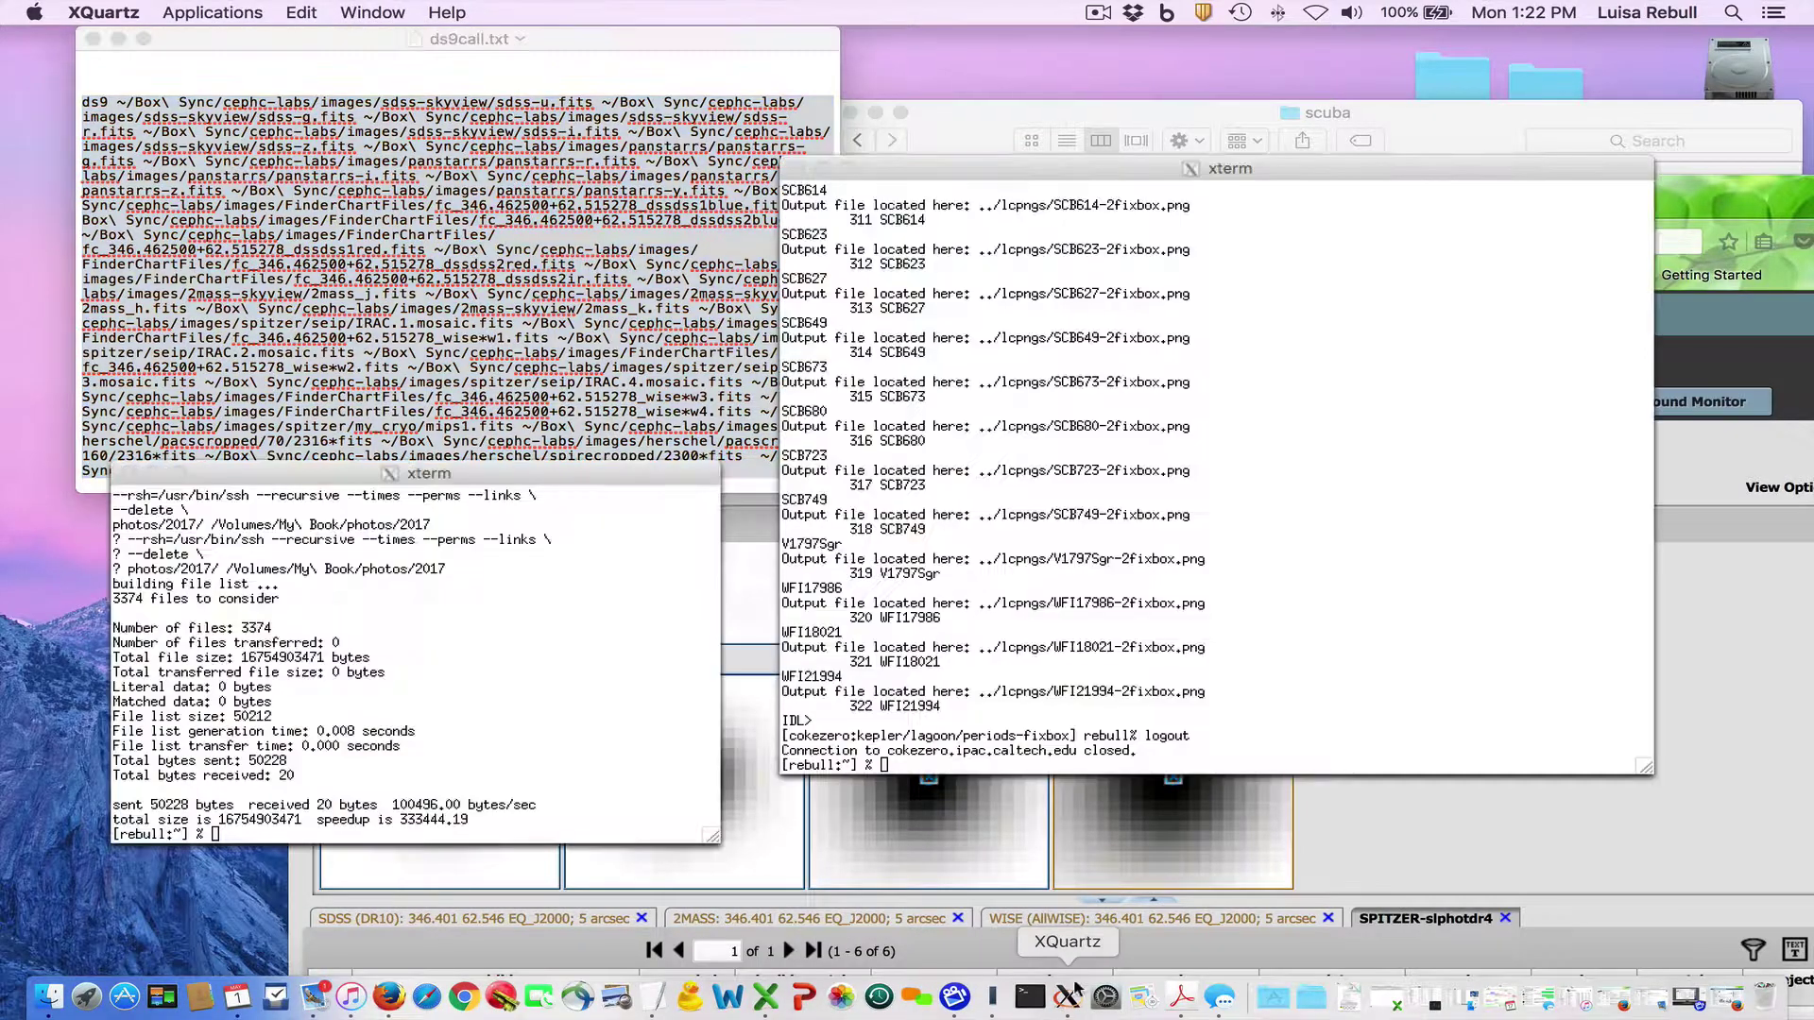
{"action": "left_click", "coordinate": [232, 666]}
{"action": "type", "text": "cd"}
{"action": "key", "text": "Return"}
{"action": "type", "text": "cd Box\\ Sync/"}
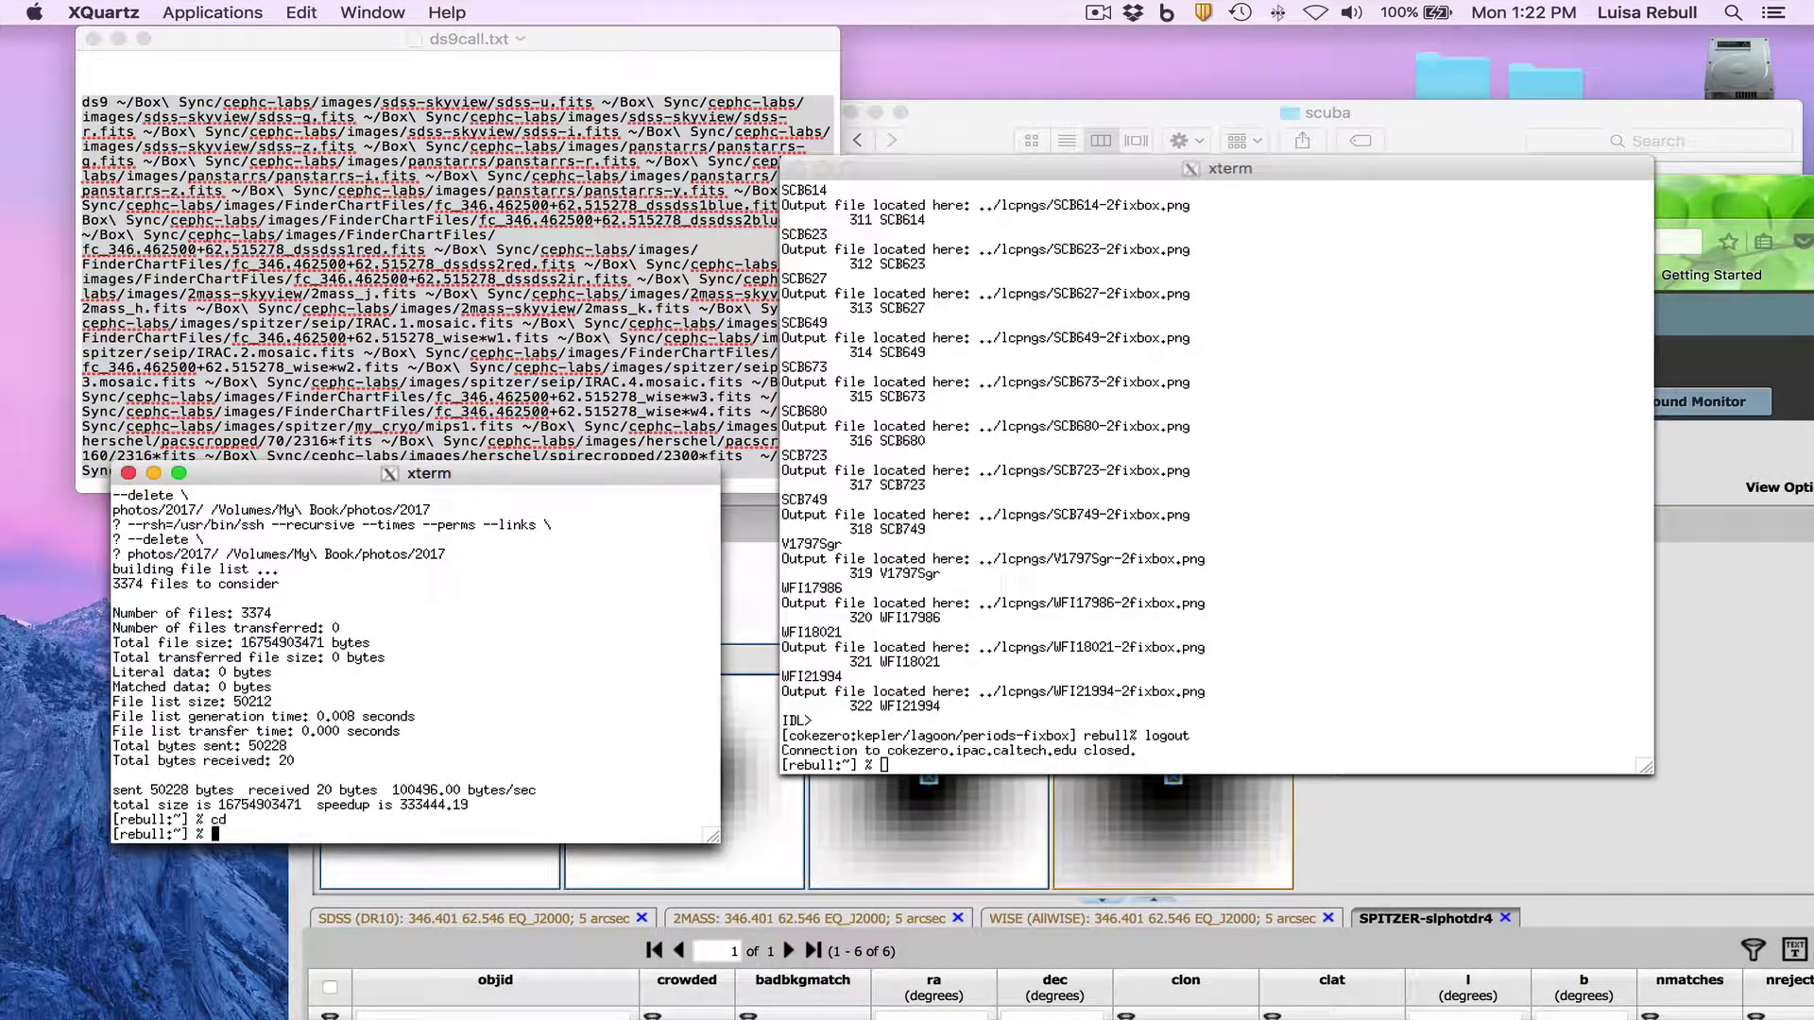
{"action": "key", "text": "Return"}
{"action": "type", "text": "cd cephc-labs/"}
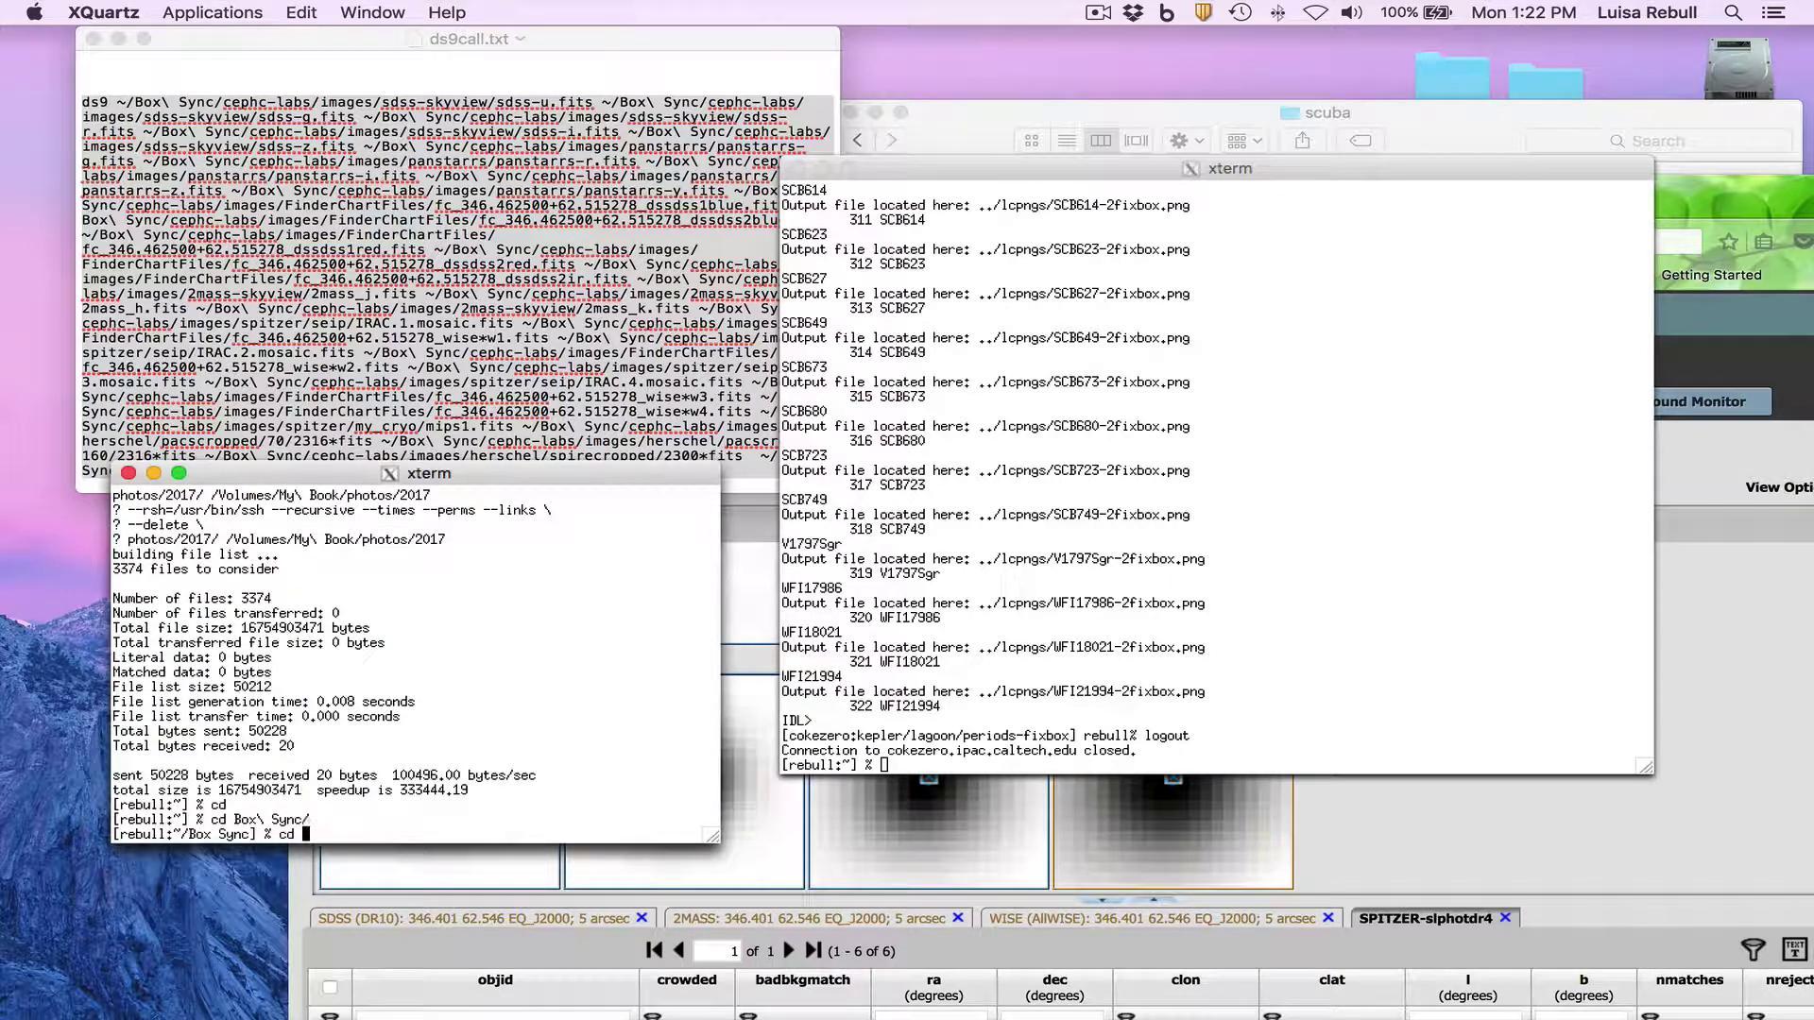
{"action": "key", "text": "Return"}
List the cephc-labs directory, change into its images folder and list that folder's contents.
{"action": "type", "text": "ls"}
{"action": "key", "text": "Return"}
{"action": "type", "text": "cd images/"}
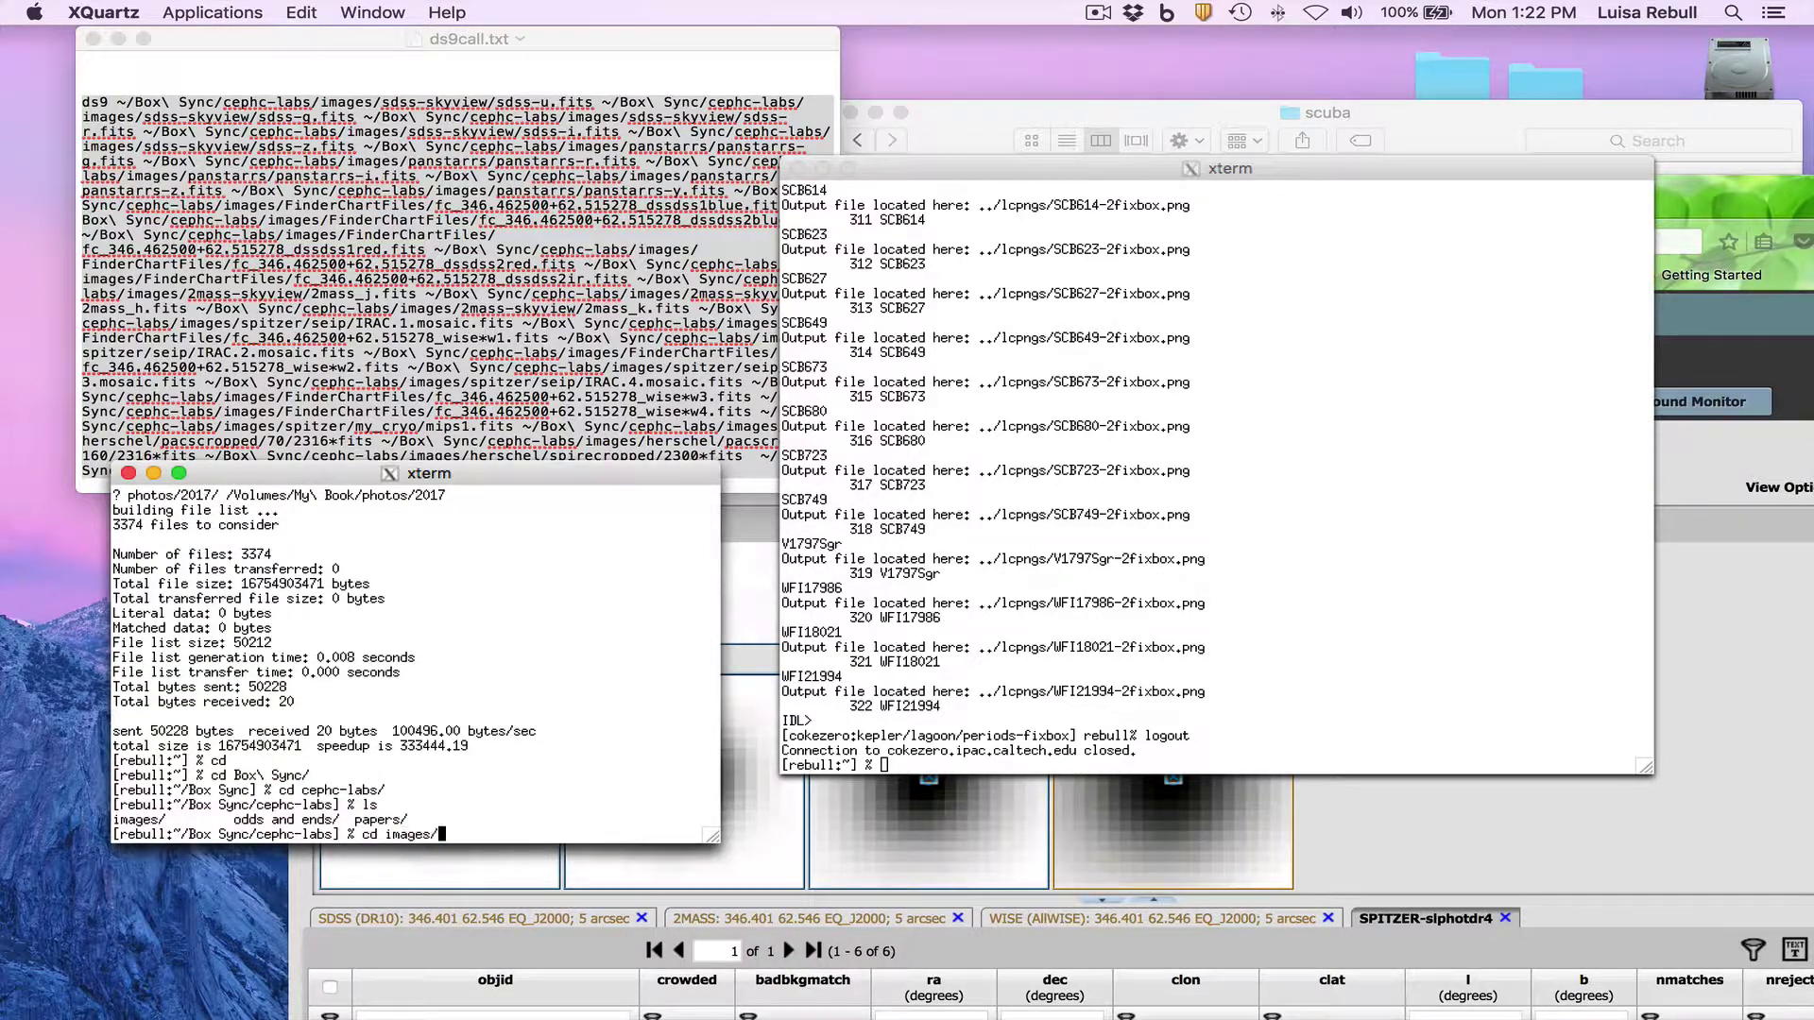
{"action": "key", "text": "Return"}
{"action": "type", "text": "ls"}
{"action": "key", "text": "Return"}
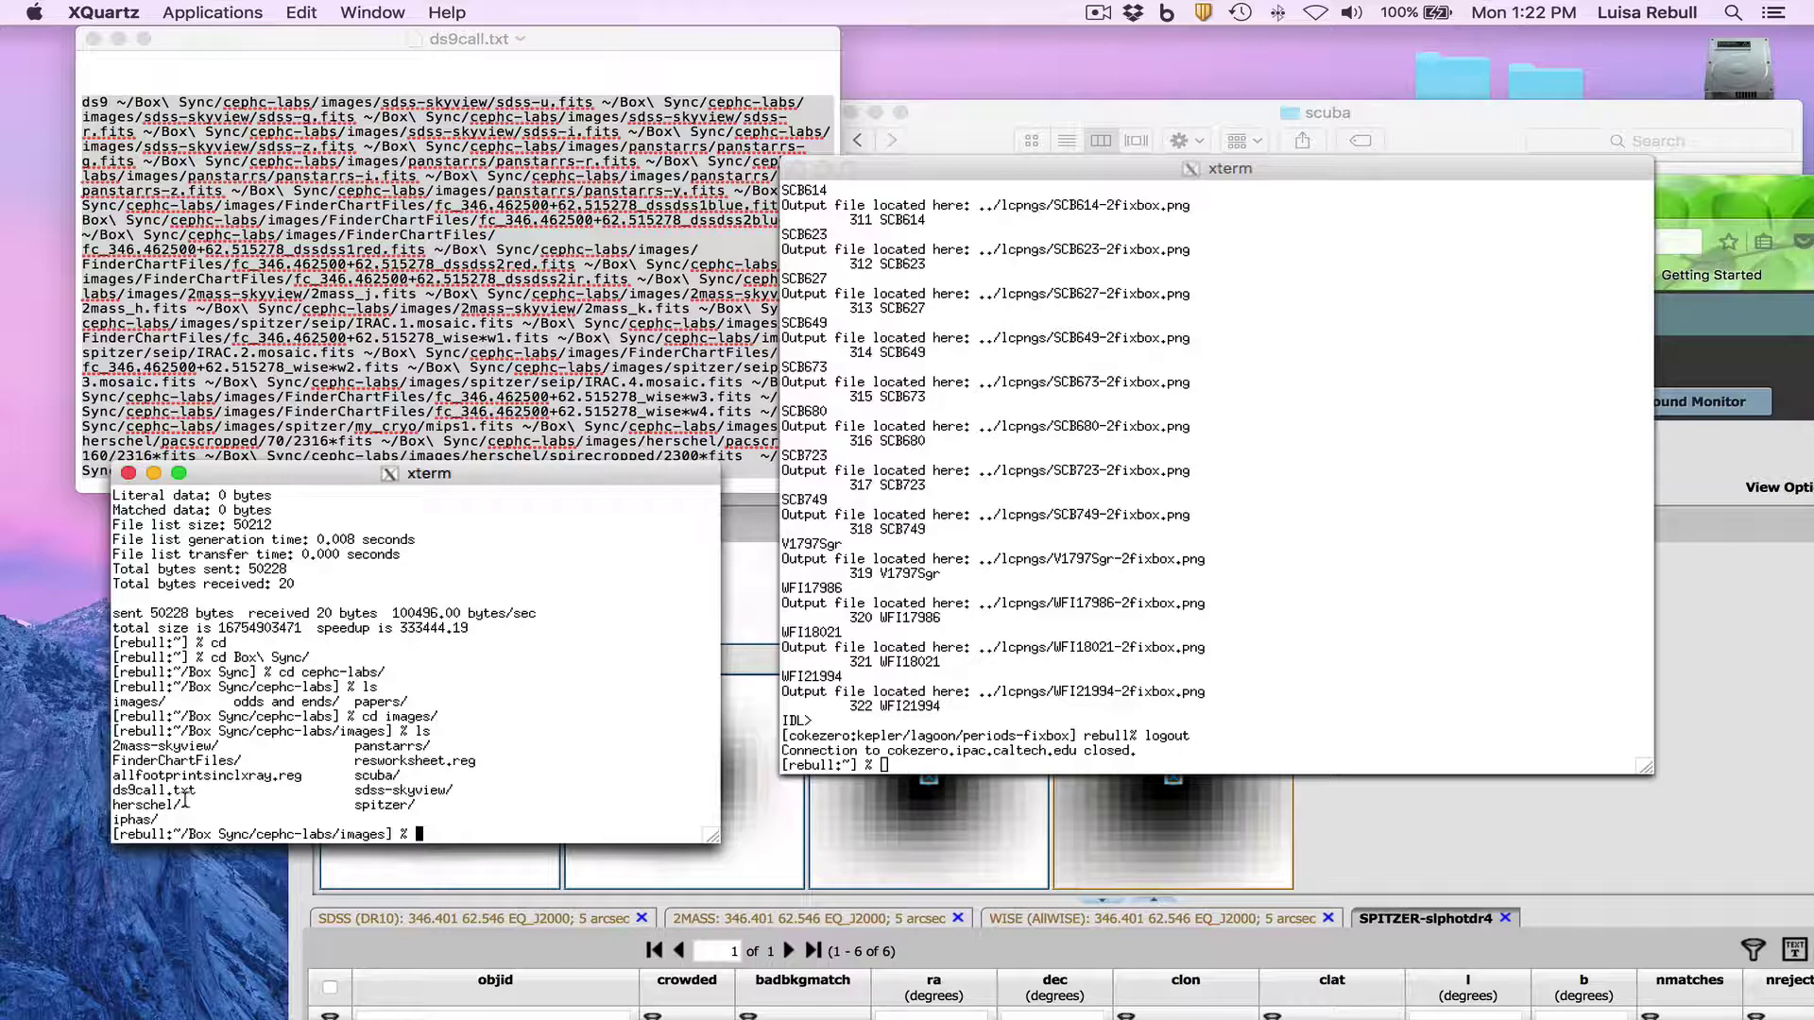
Copy the full ds9 command from ds9call.txt again and run it in the terminal to load all the FITS images.
{"action": "left_click", "coordinate": [391, 242]}
{"action": "key", "text": "super+a"}
{"action": "key", "text": "super+c"}
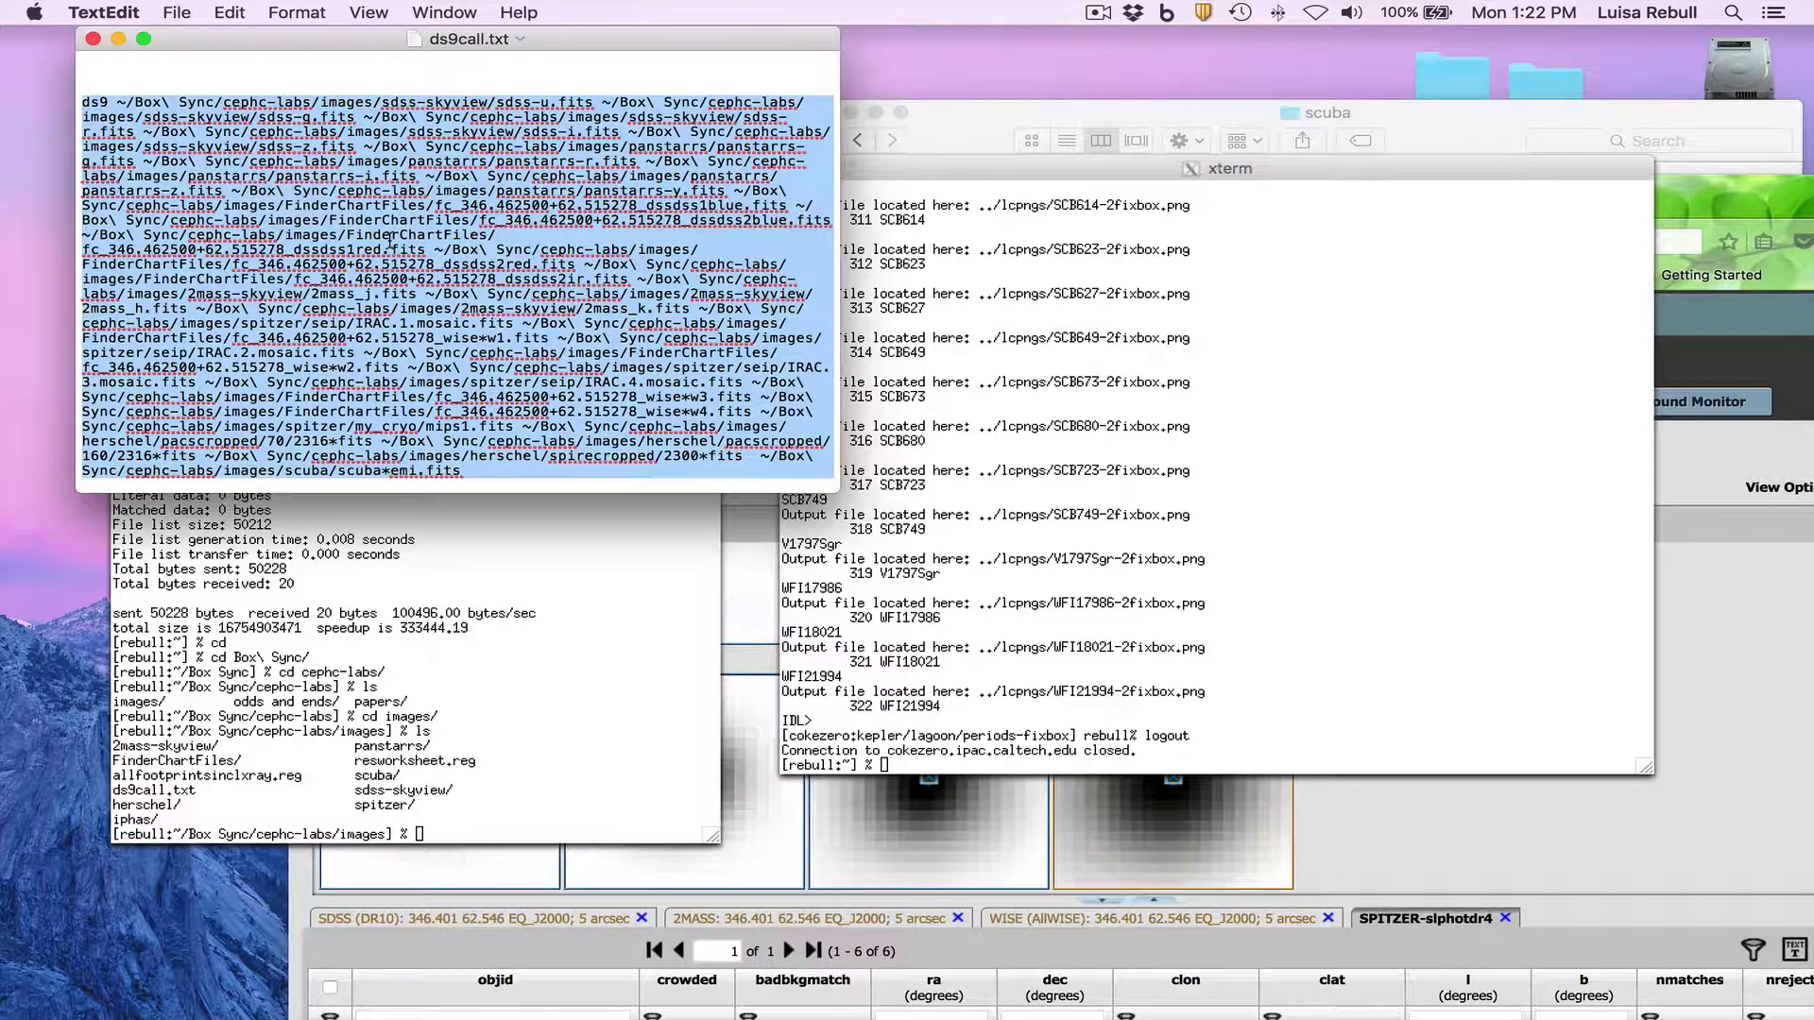
{"action": "left_click", "coordinate": [493, 710]}
{"action": "key", "text": "super+v"}
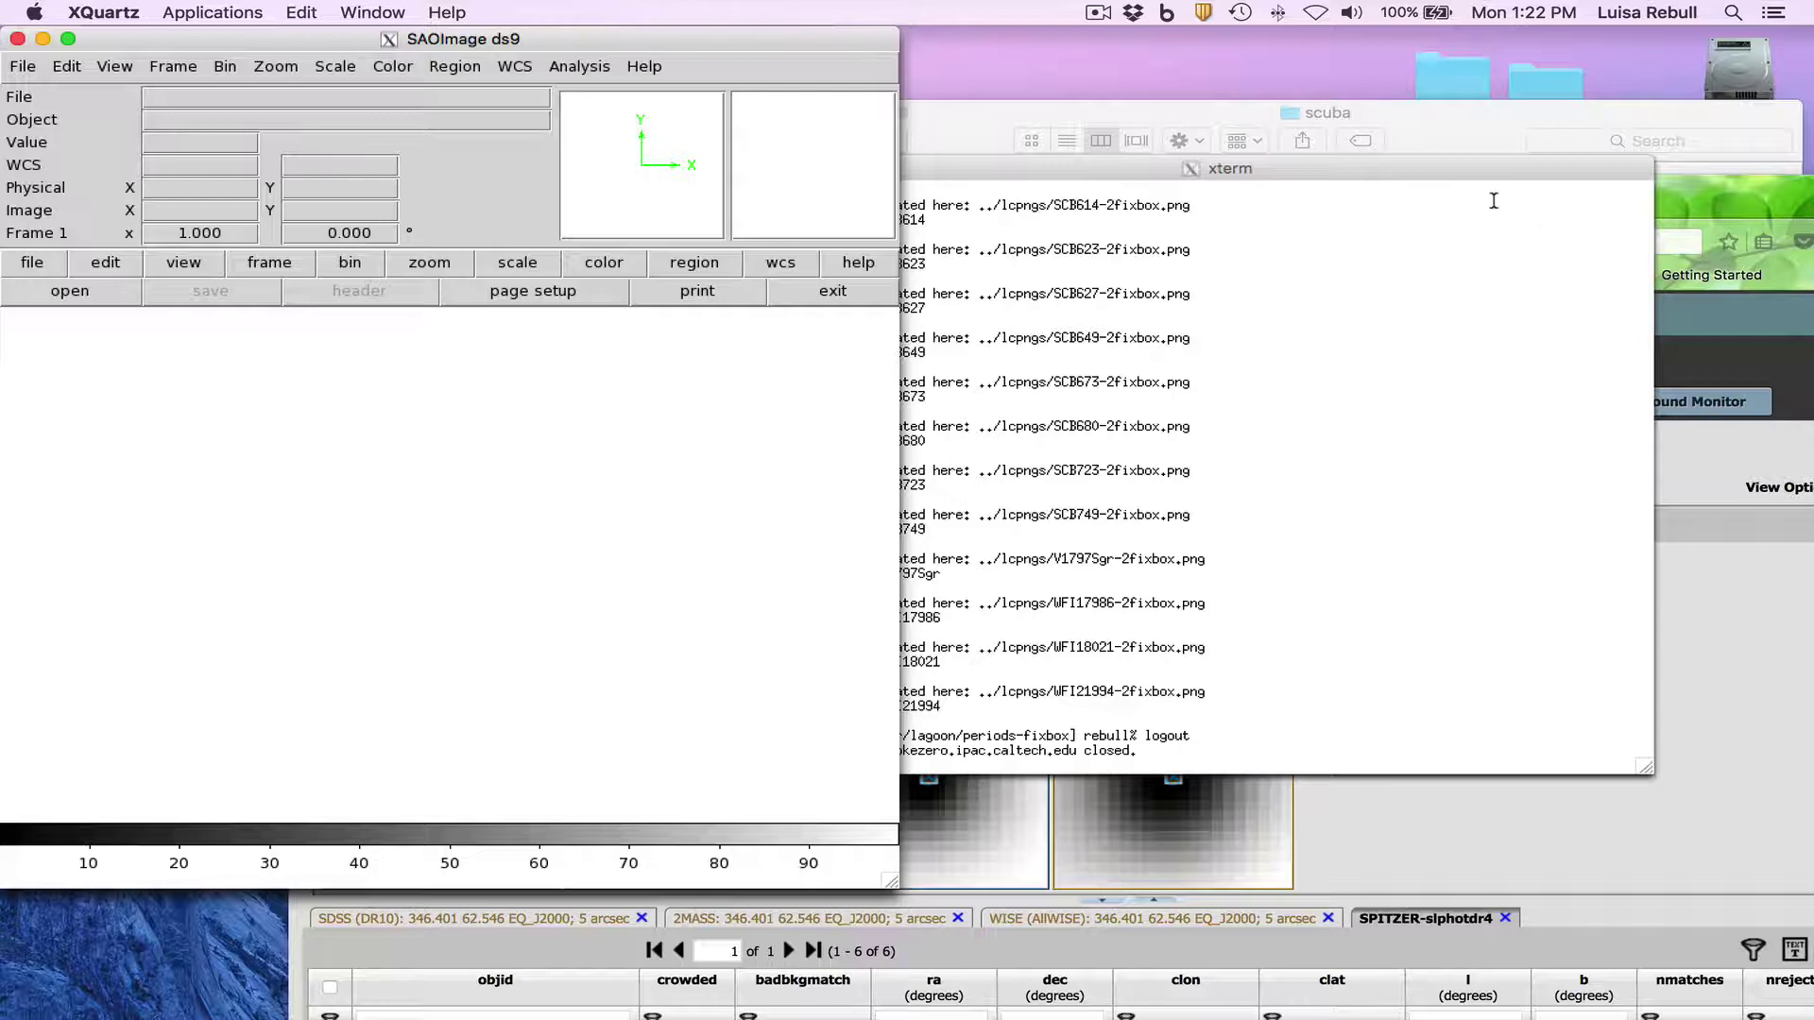
Look through the Ceph-C-LABS Useful Movies playlist in the browser for the video on starting ds9 from the command line in Windows.
{"action": "left_click", "coordinate": [1683, 190]}
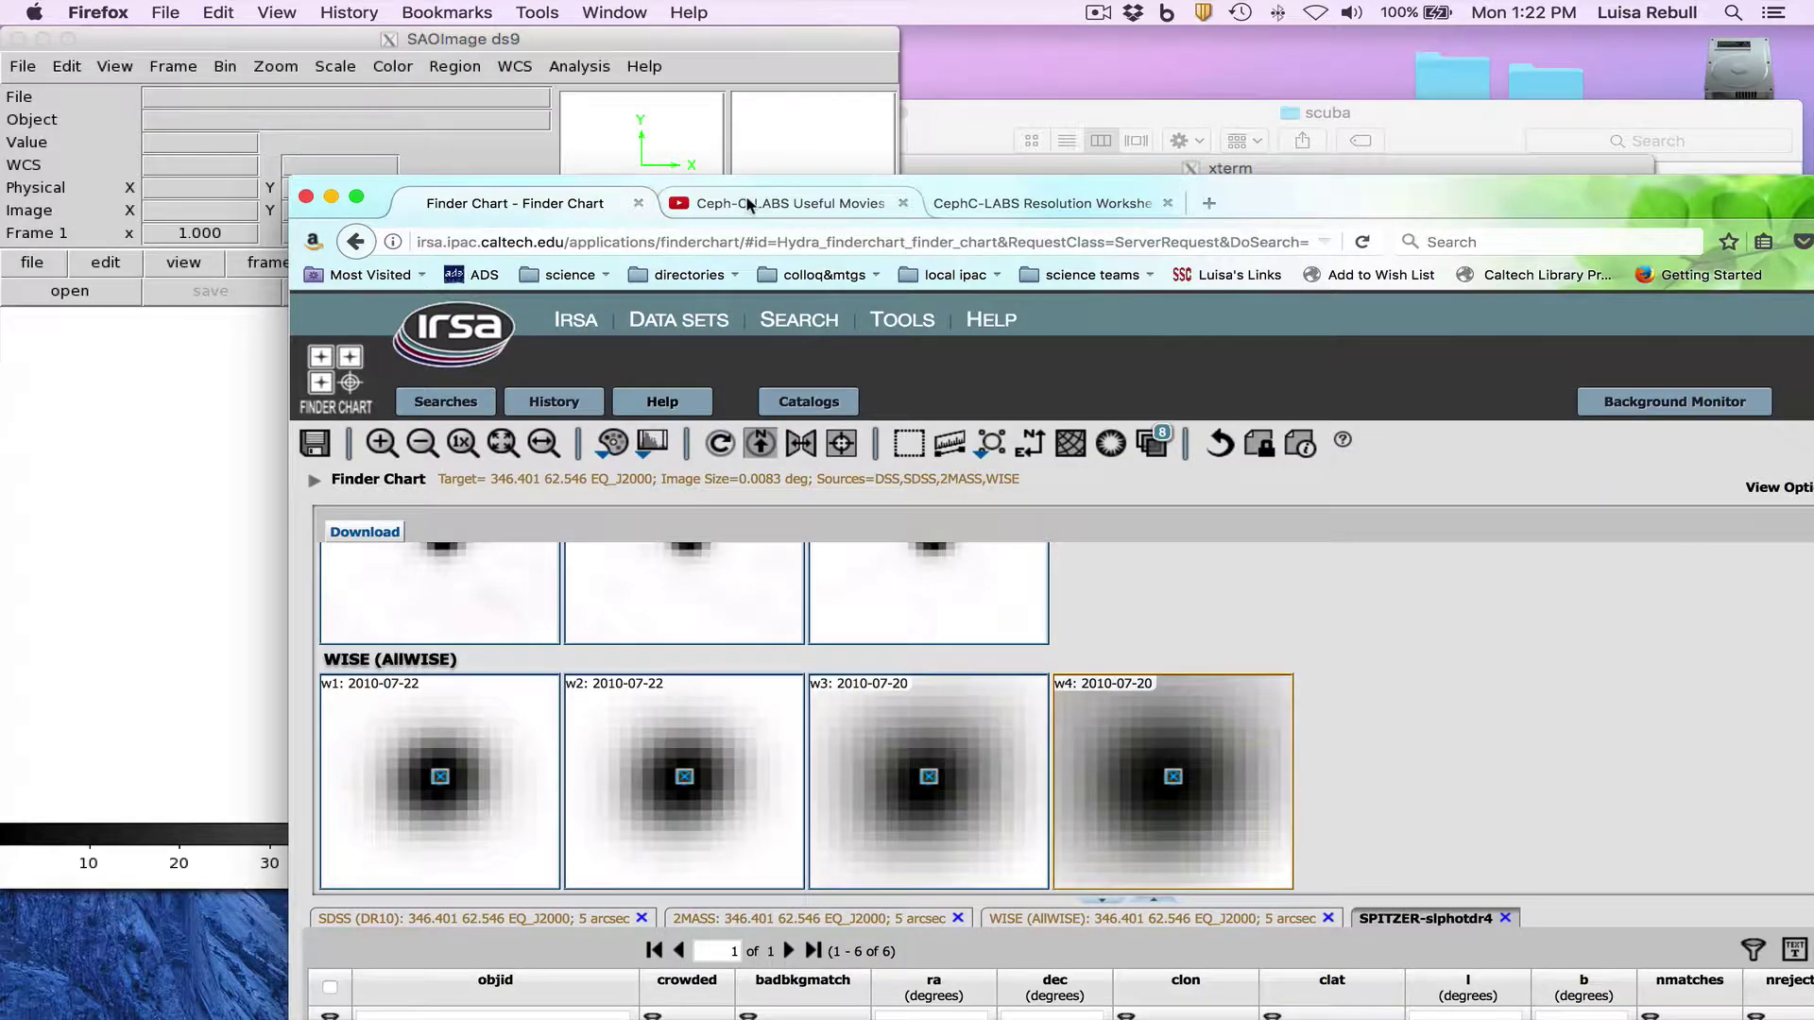
{"action": "left_click", "coordinate": [744, 202]}
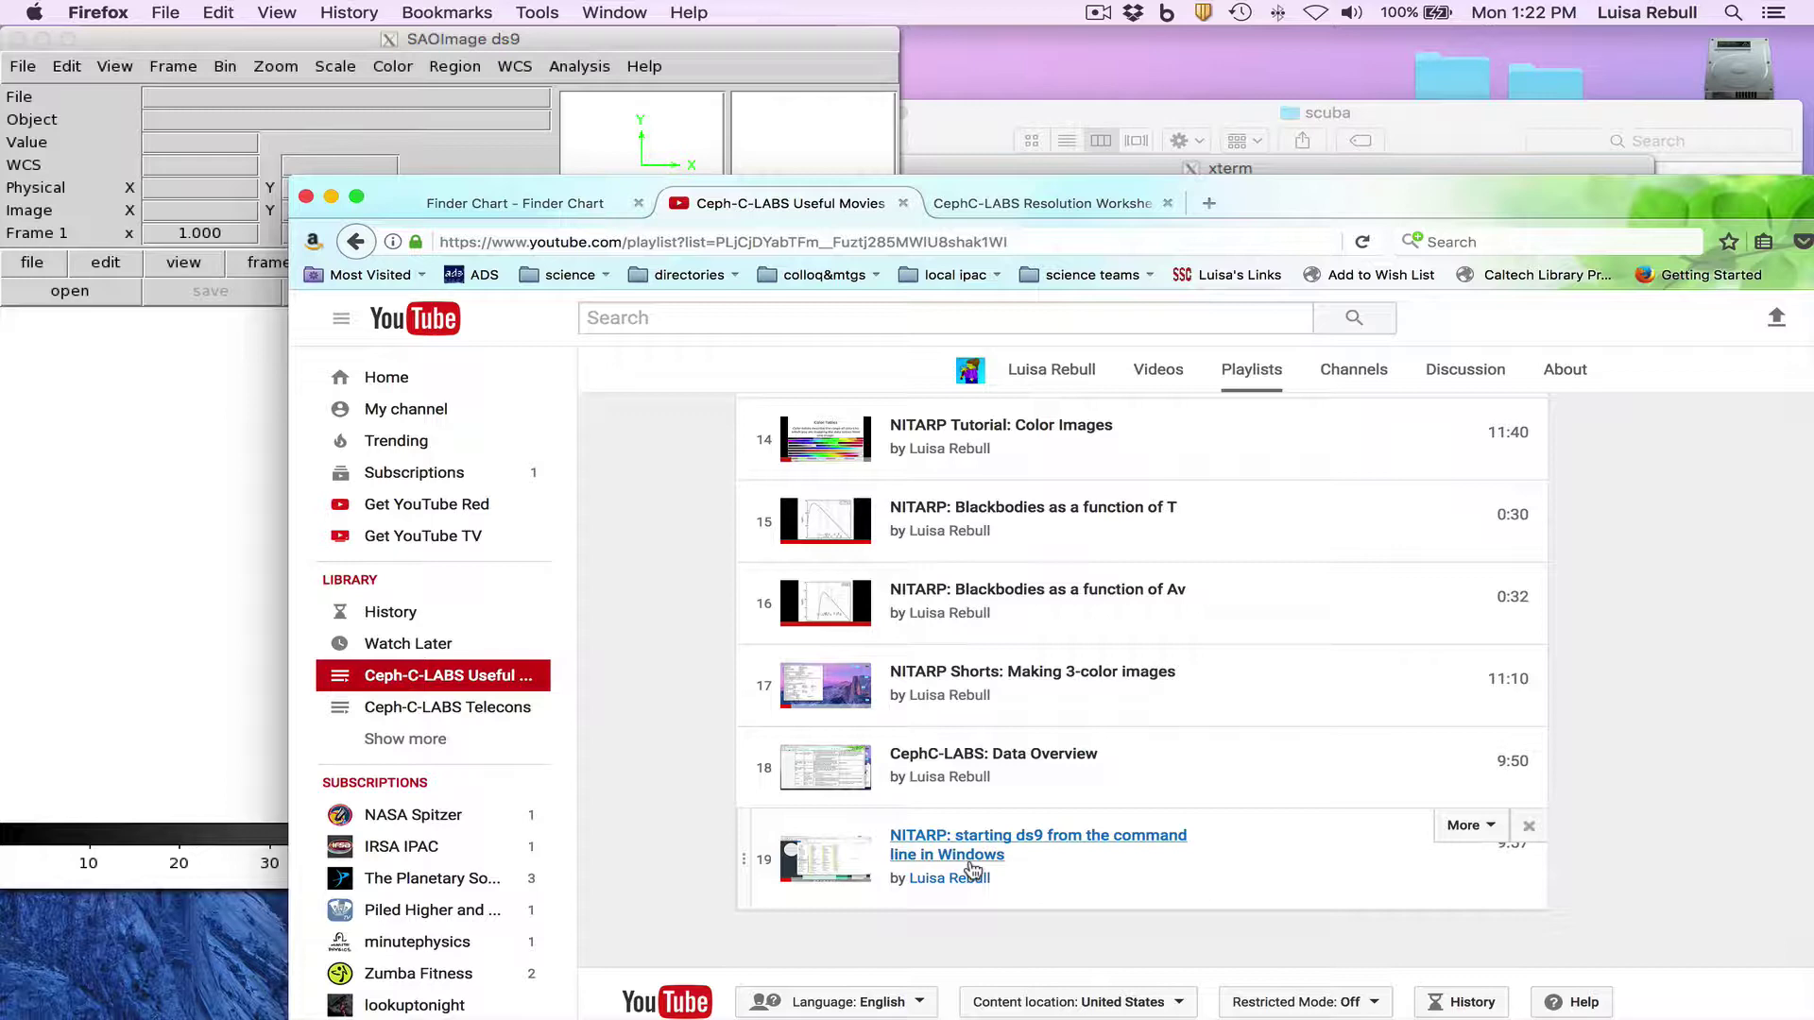
{"action": "scroll", "coordinate": [973, 869], "scroll_direction": "up", "scroll_amount": 15}
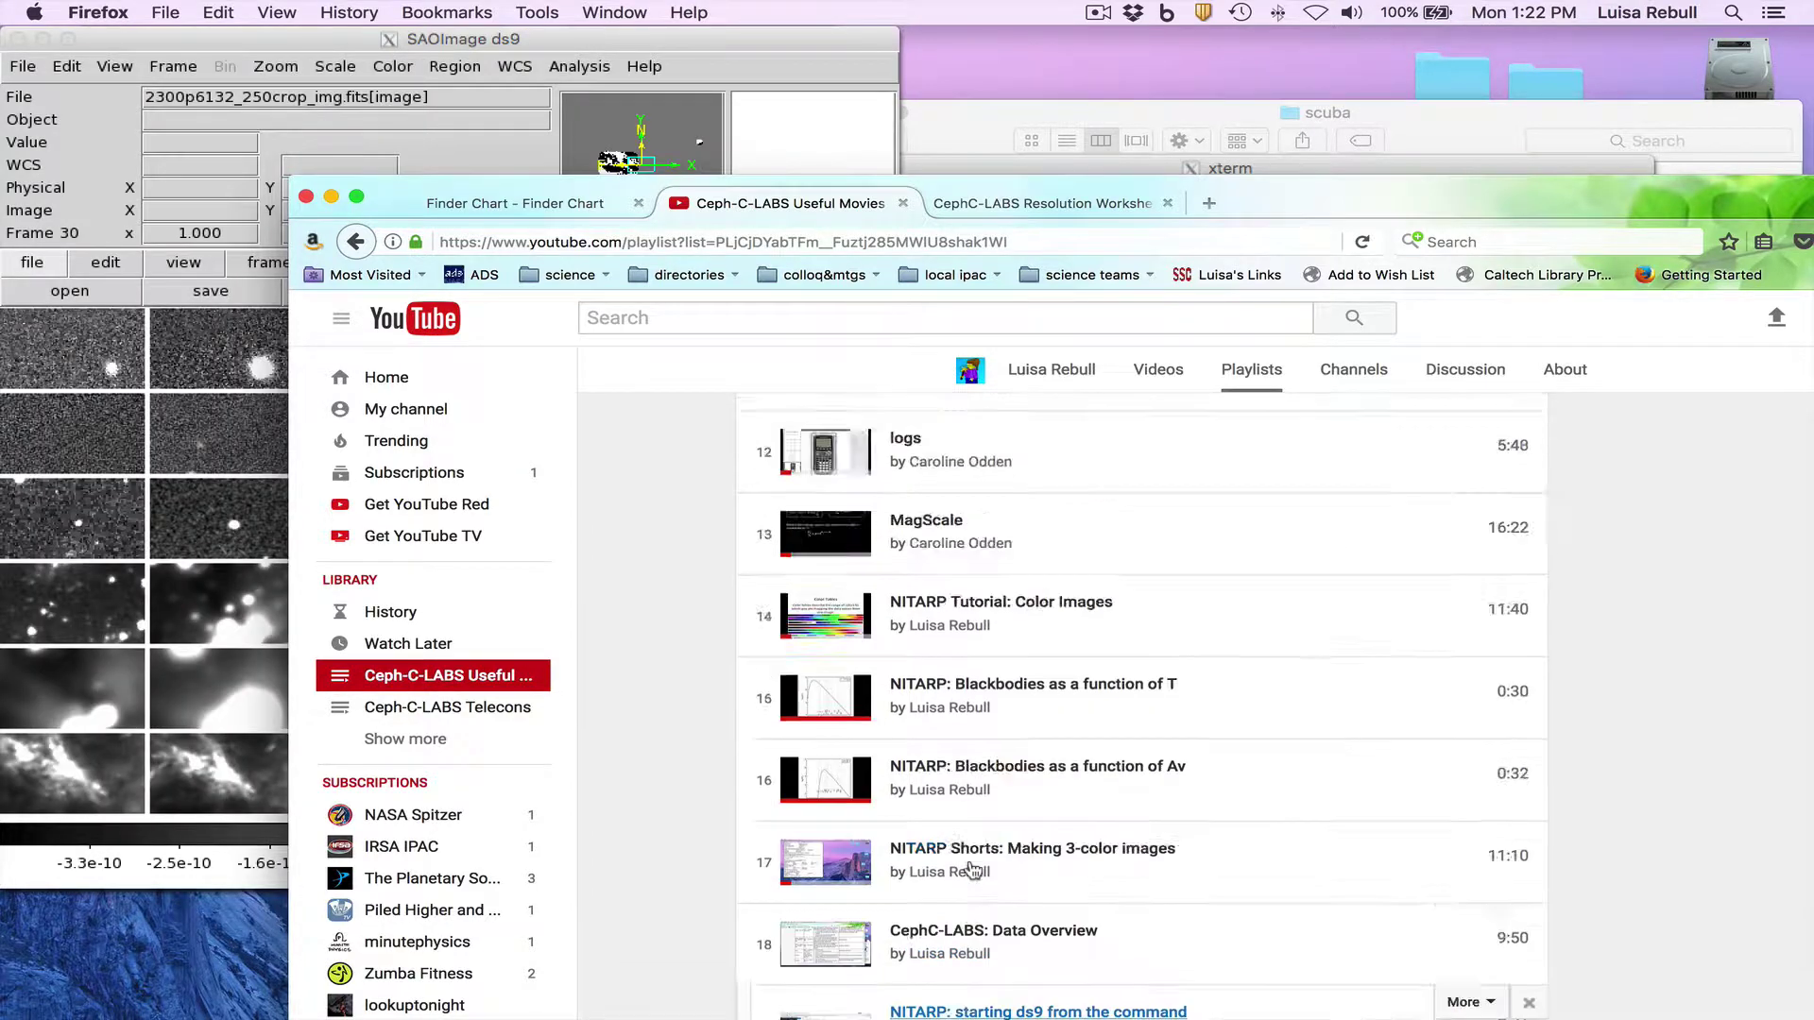
{"action": "scroll", "coordinate": [1223, 851], "scroll_direction": "down", "scroll_amount": 15}
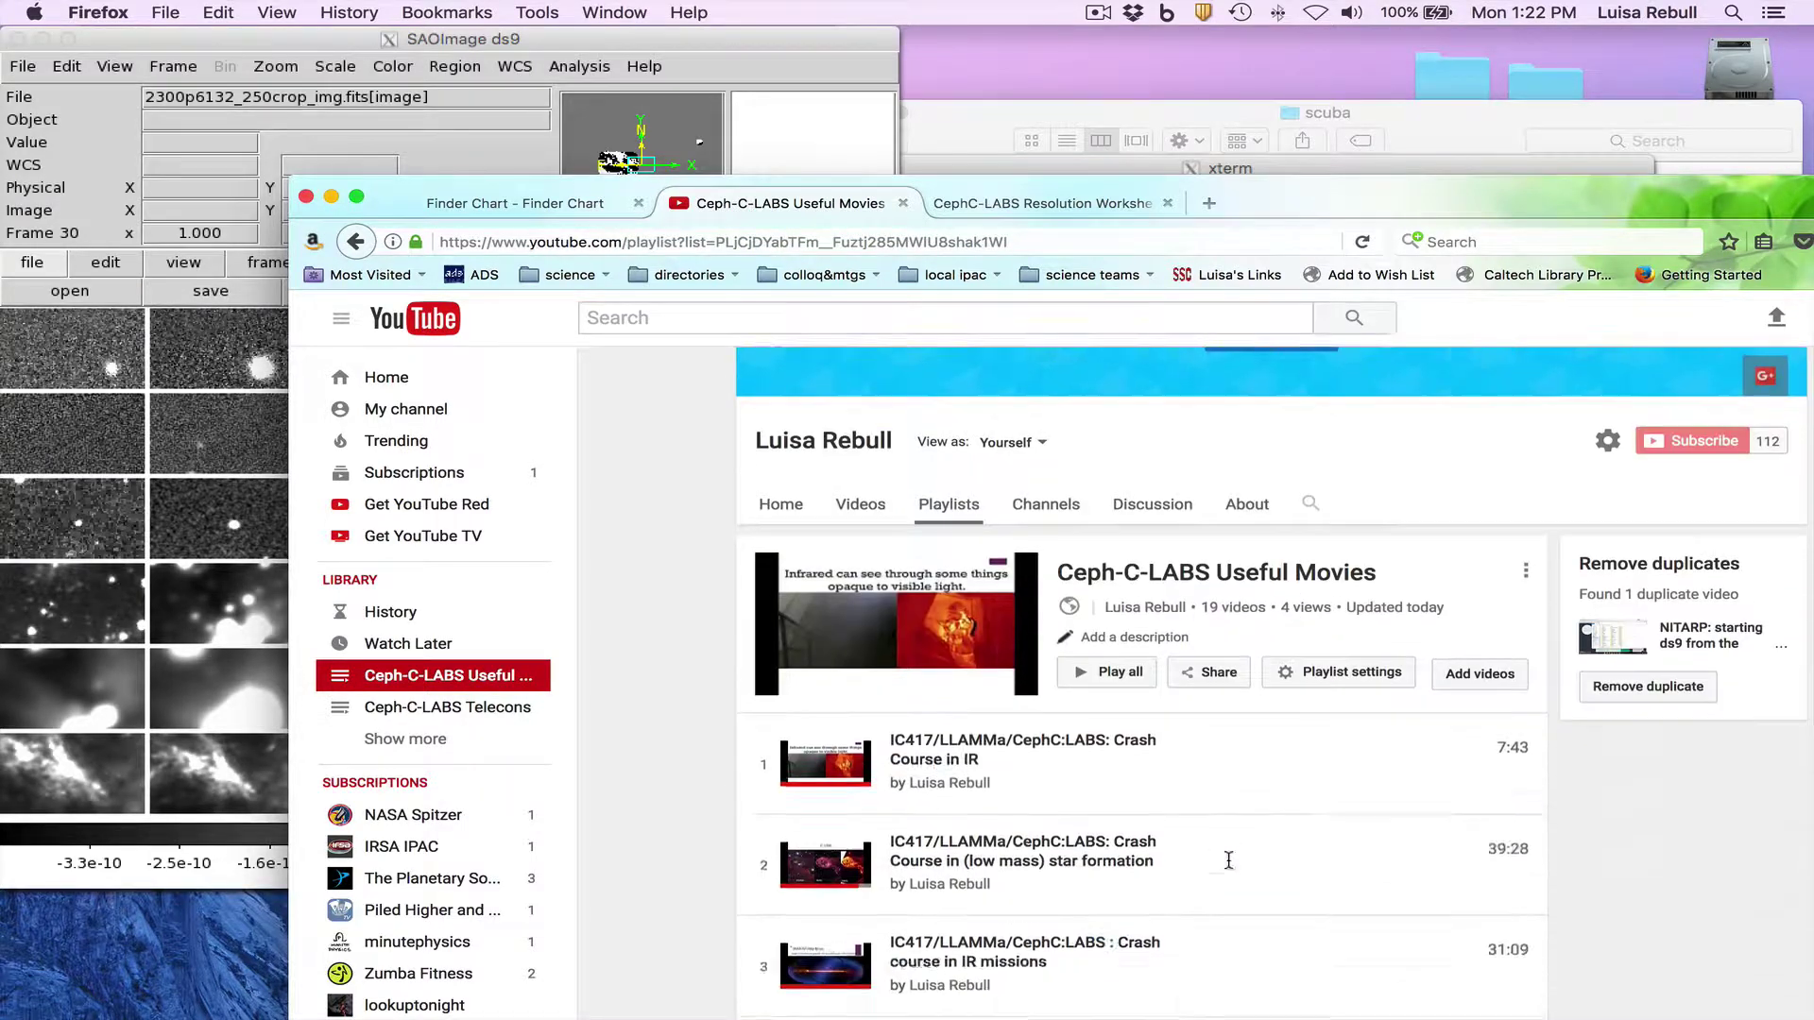
{"action": "scroll", "coordinate": [1228, 869], "scroll_direction": "down", "scroll_amount": 2}
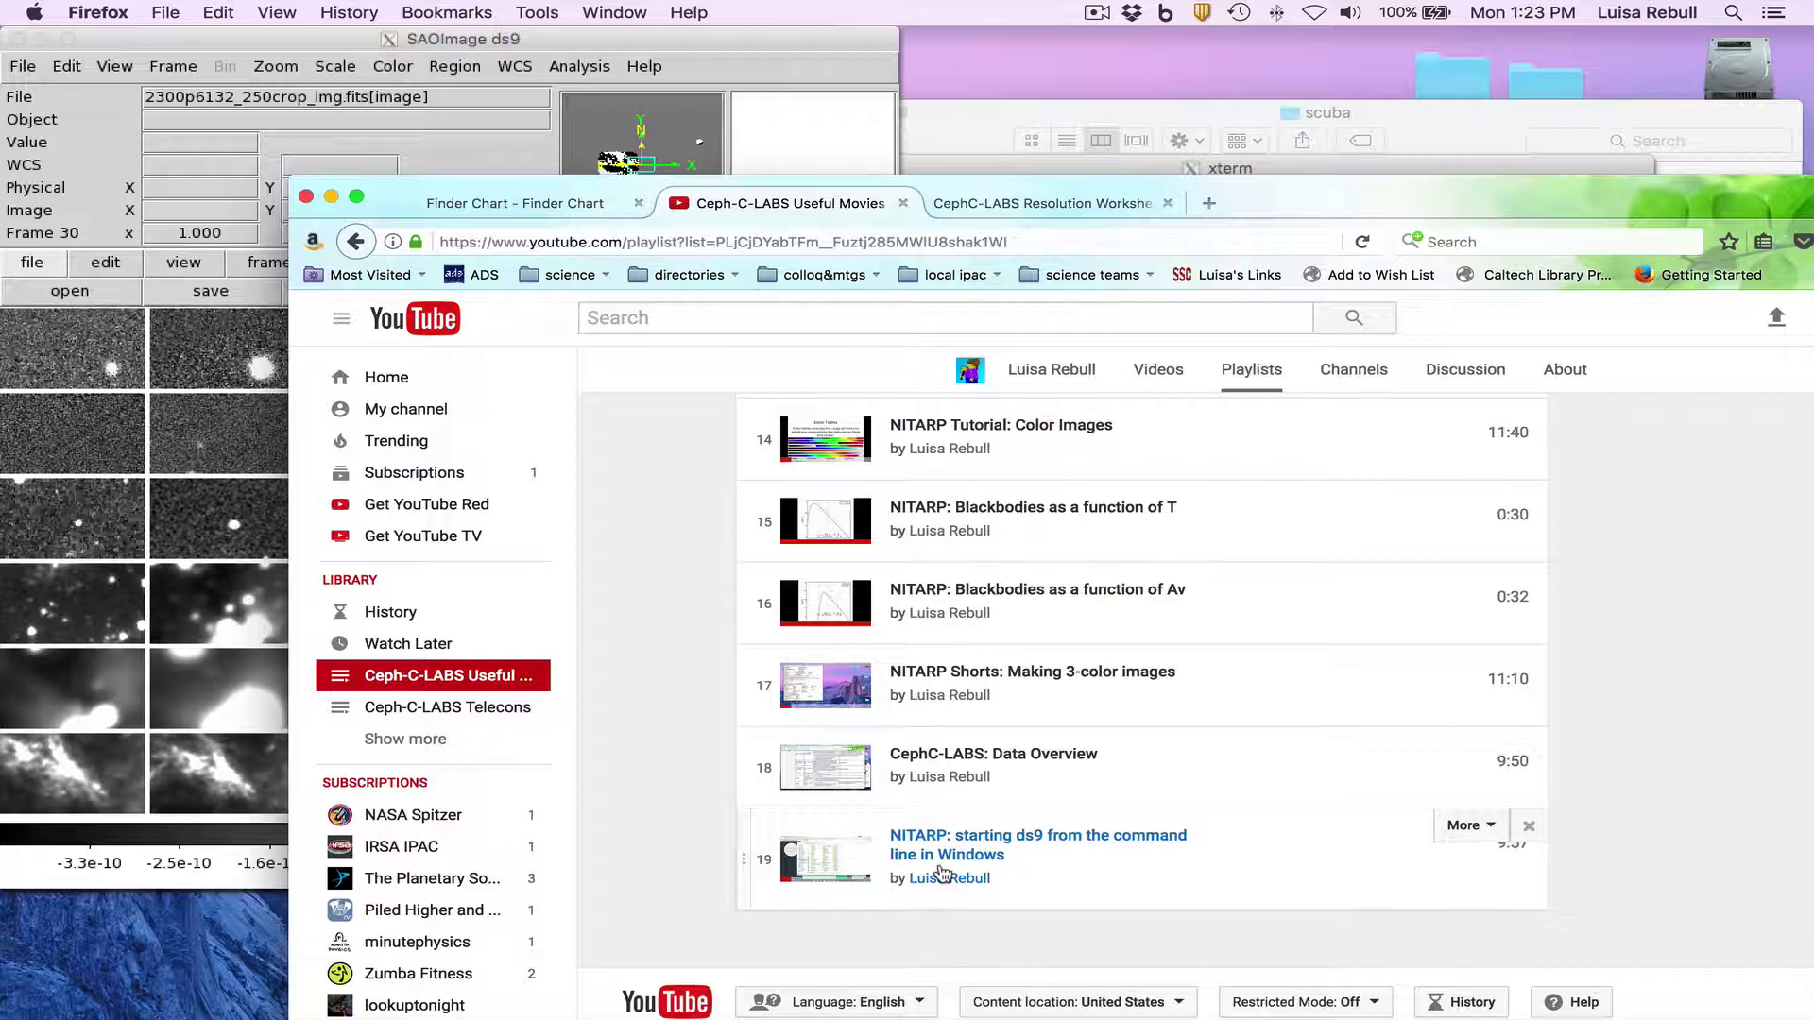
Move the ds9 window with the tiled images aside and launch a second, empty ds9 from the terminal with the ds9 command.
{"action": "left_click", "coordinate": [753, 60]}
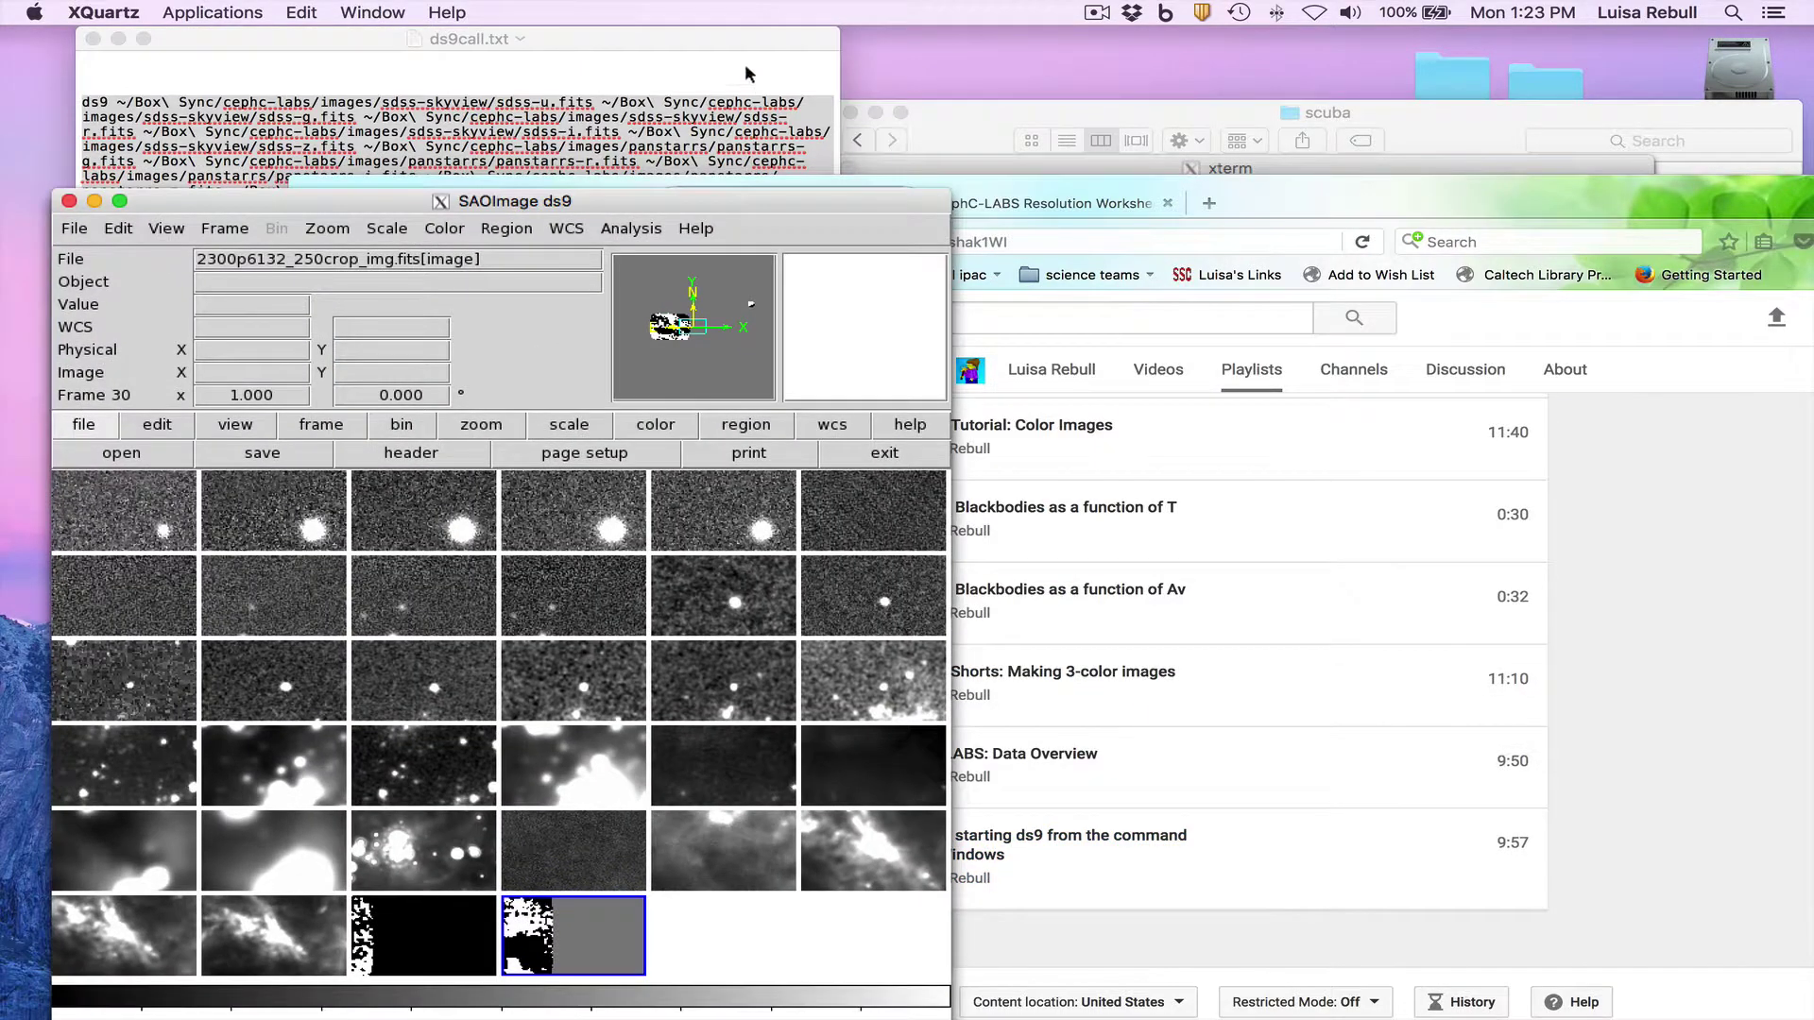
{"action": "left_click", "coordinate": [749, 74]}
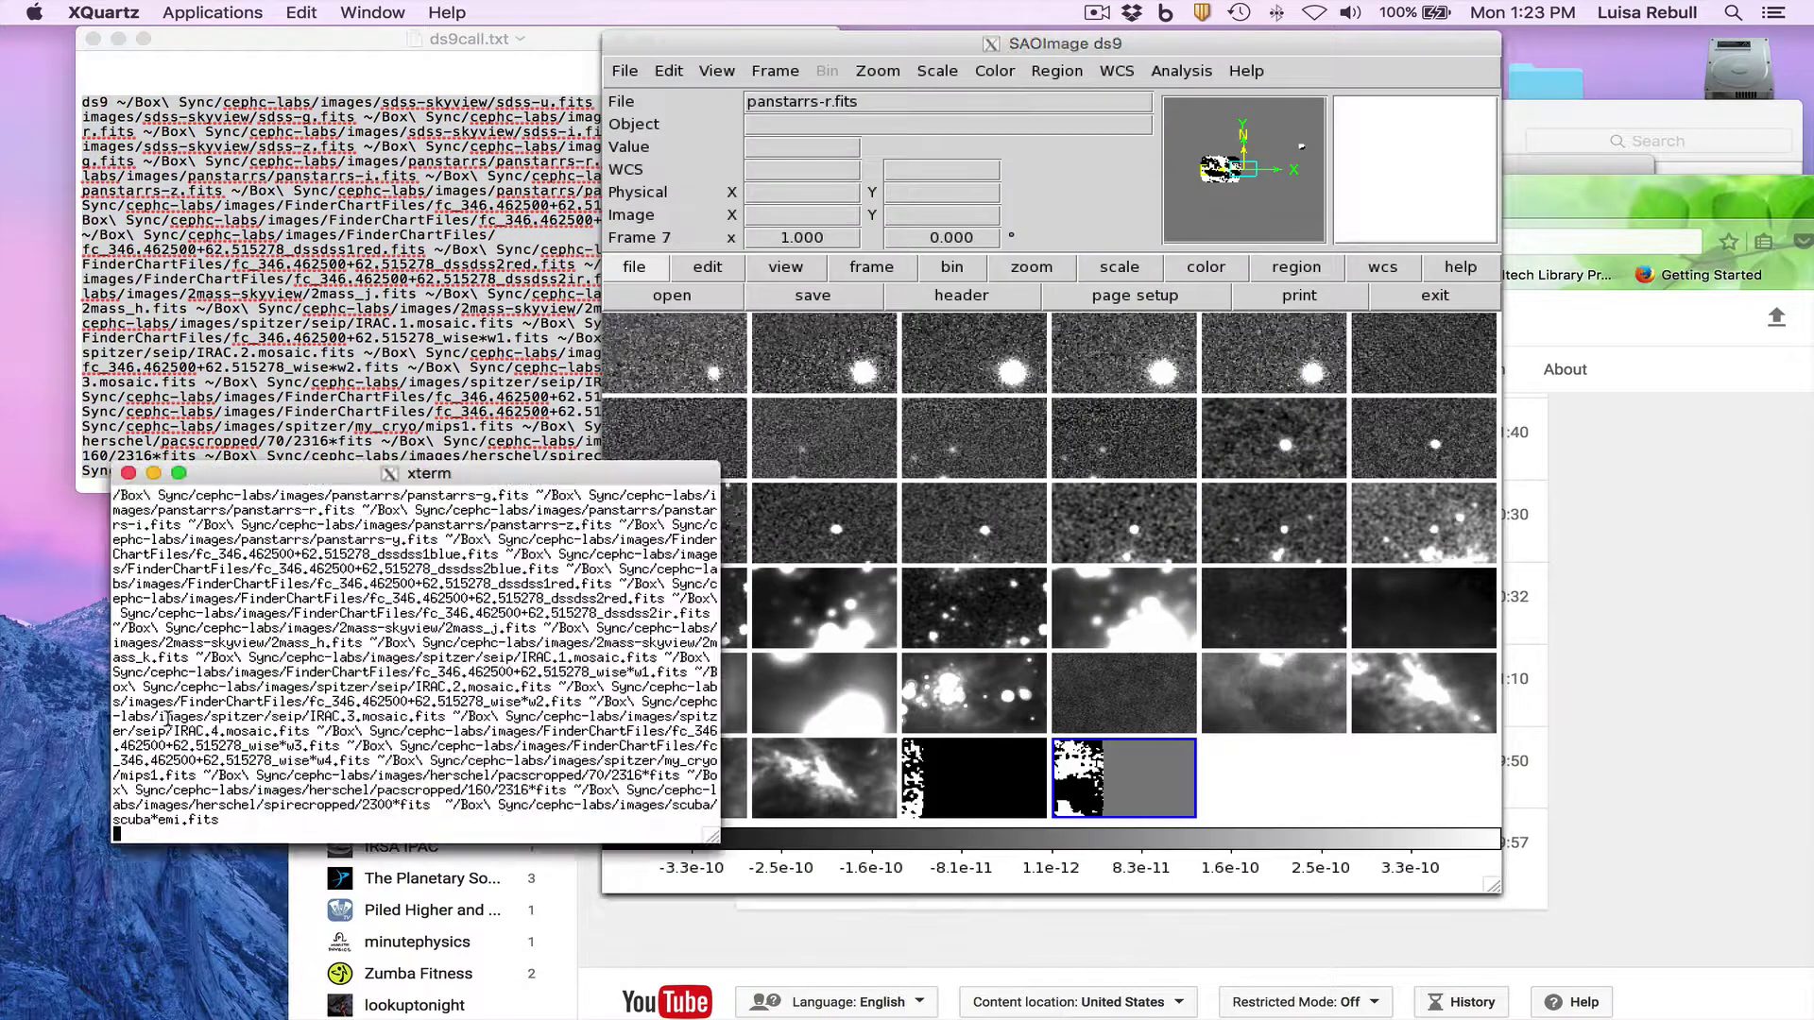
{"action": "type", "text": "ds9"}
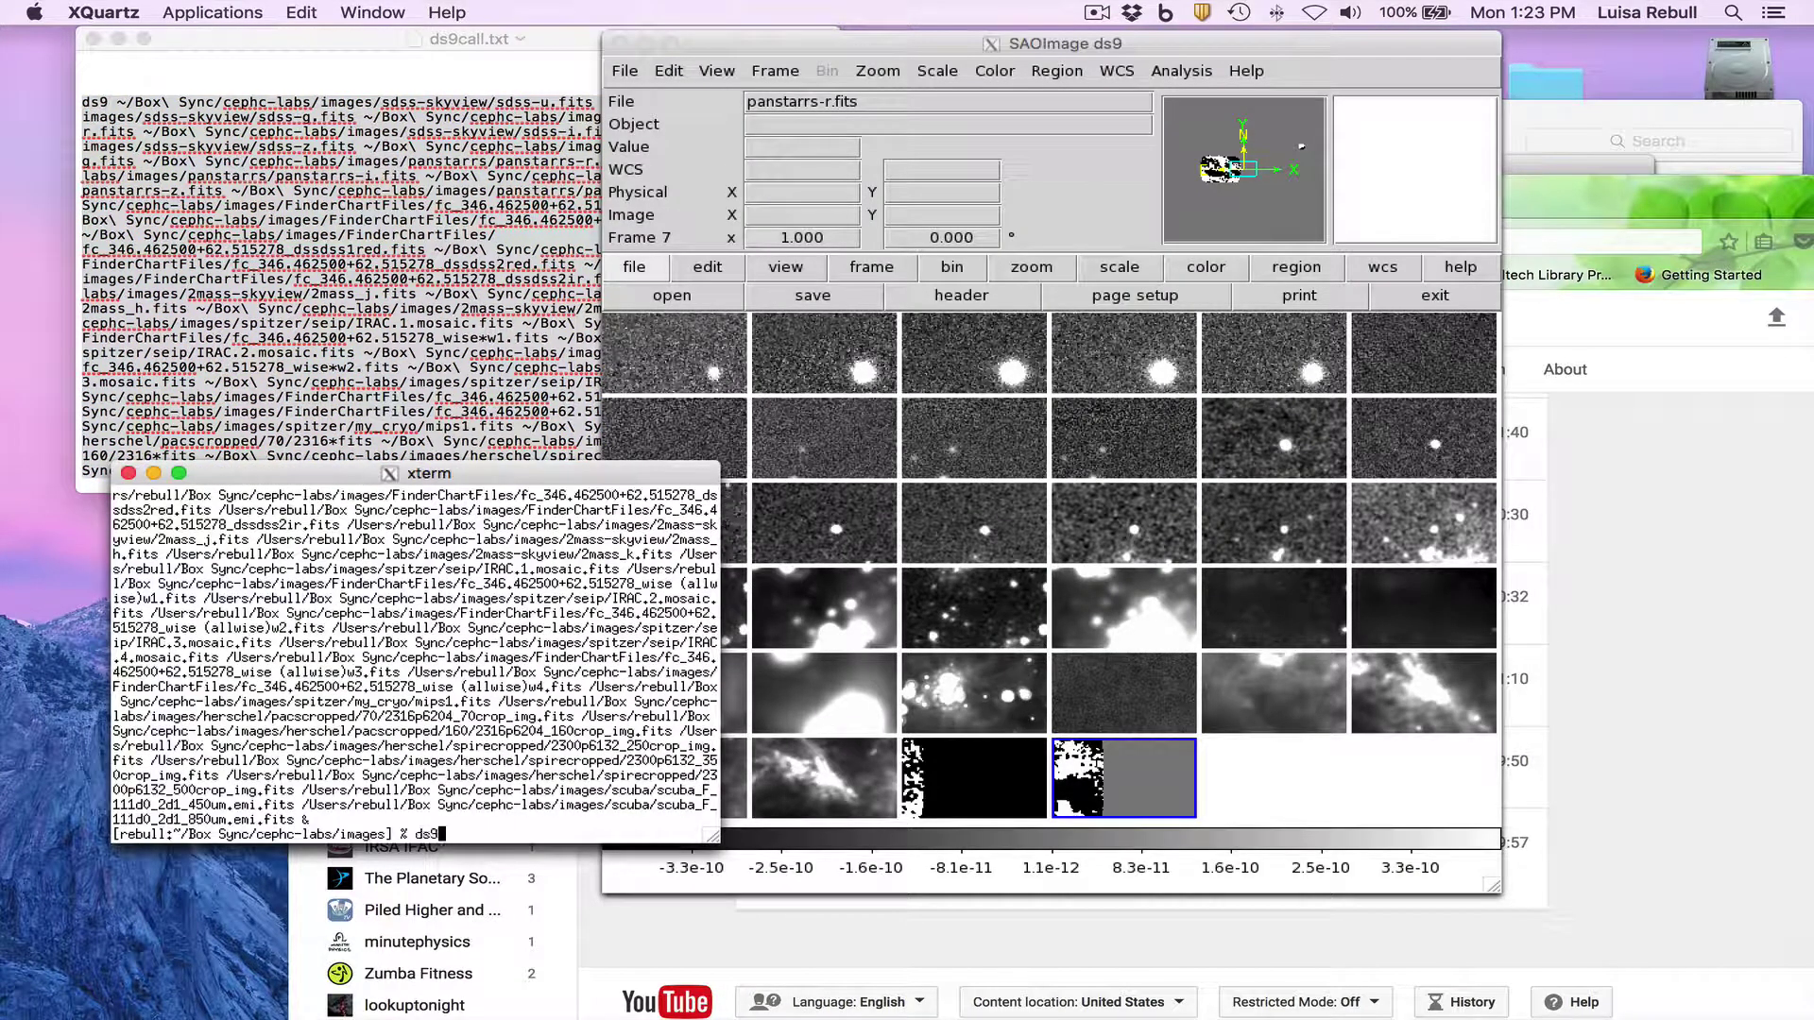
{"action": "key", "text": "Return"}
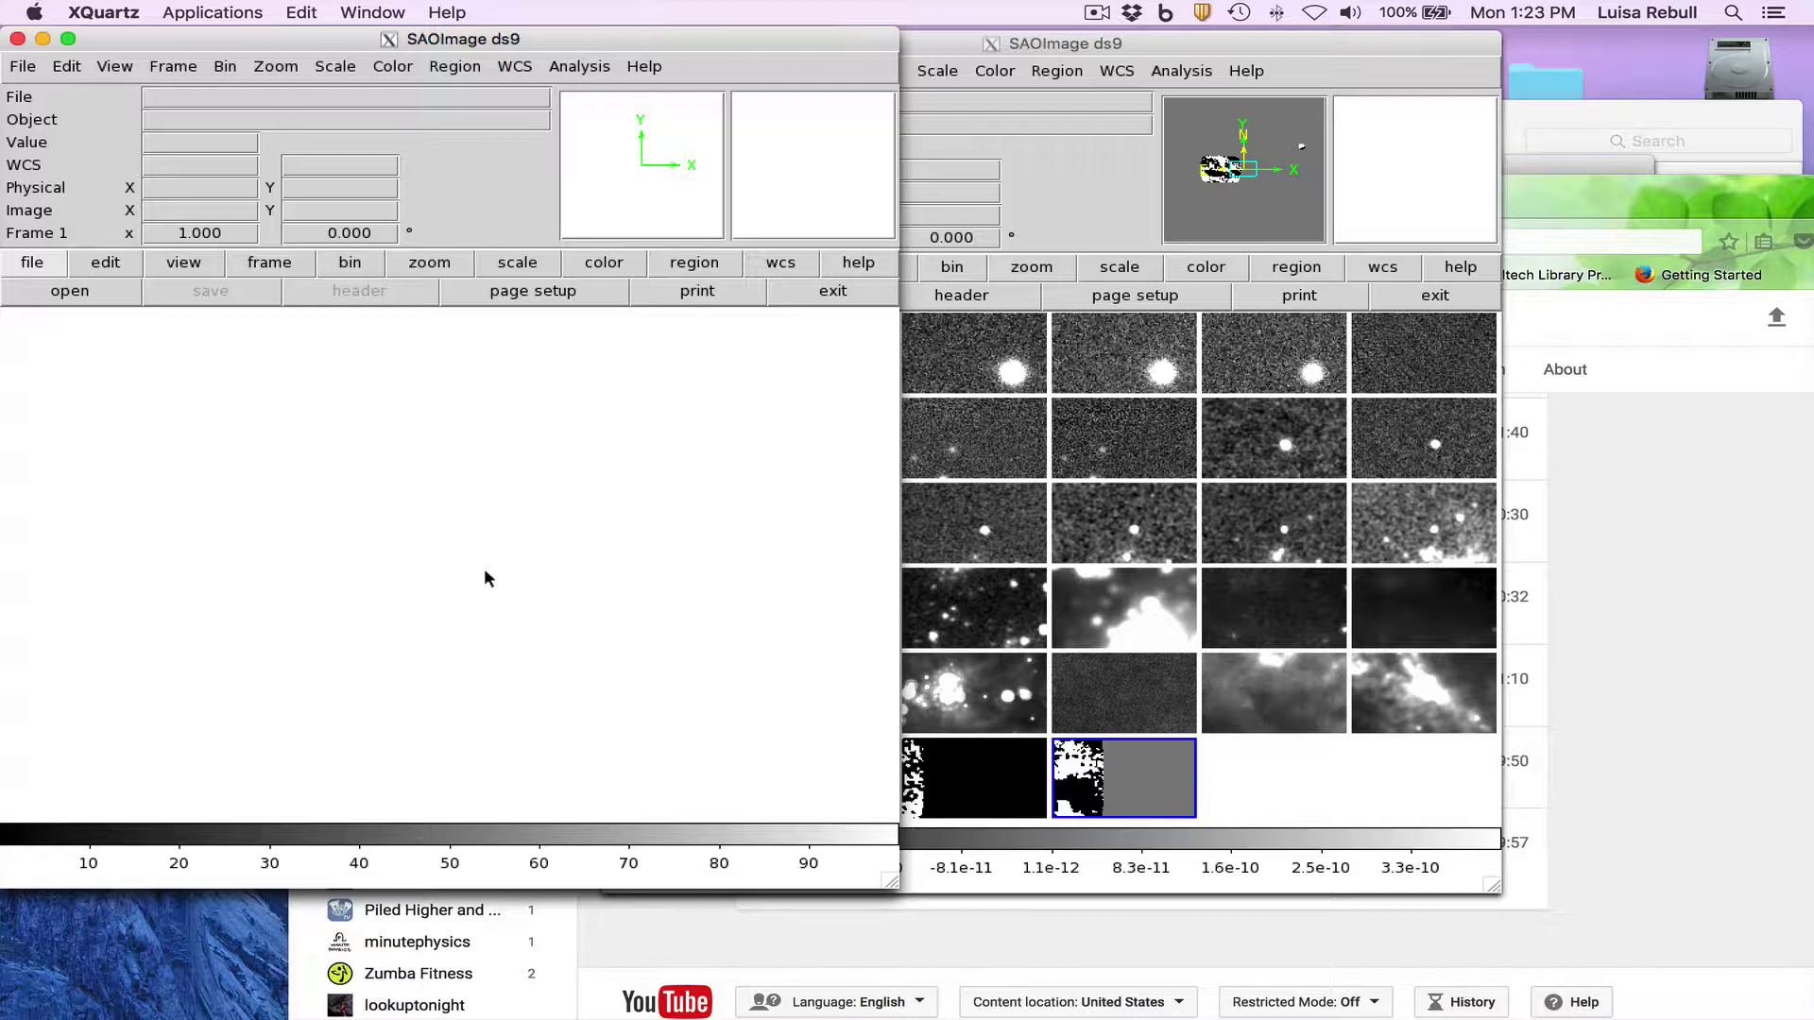
Add a second frame in the empty ds9, bringing up and cancelling the Open dialog for both the first and second frames.
{"action": "left_click", "coordinate": [57, 290]}
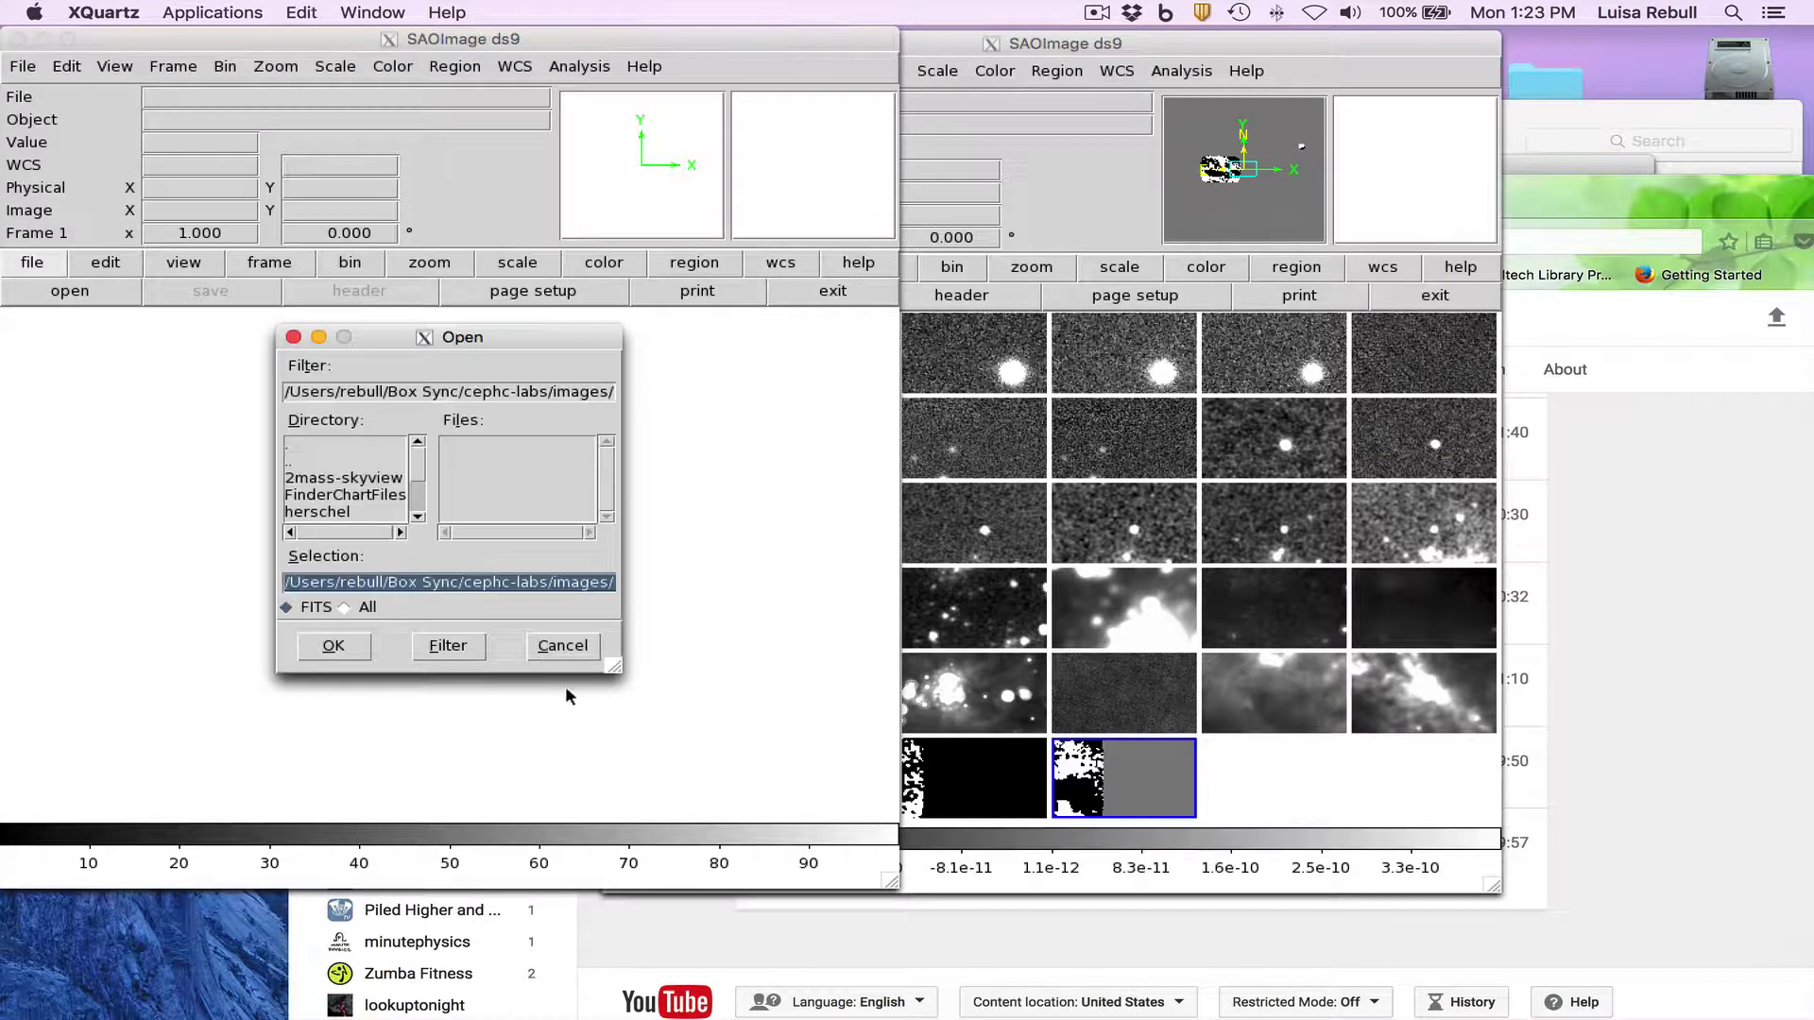
{"action": "left_click", "coordinate": [562, 645]}
{"action": "left_click", "coordinate": [271, 263]}
{"action": "left_click", "coordinate": [28, 291]}
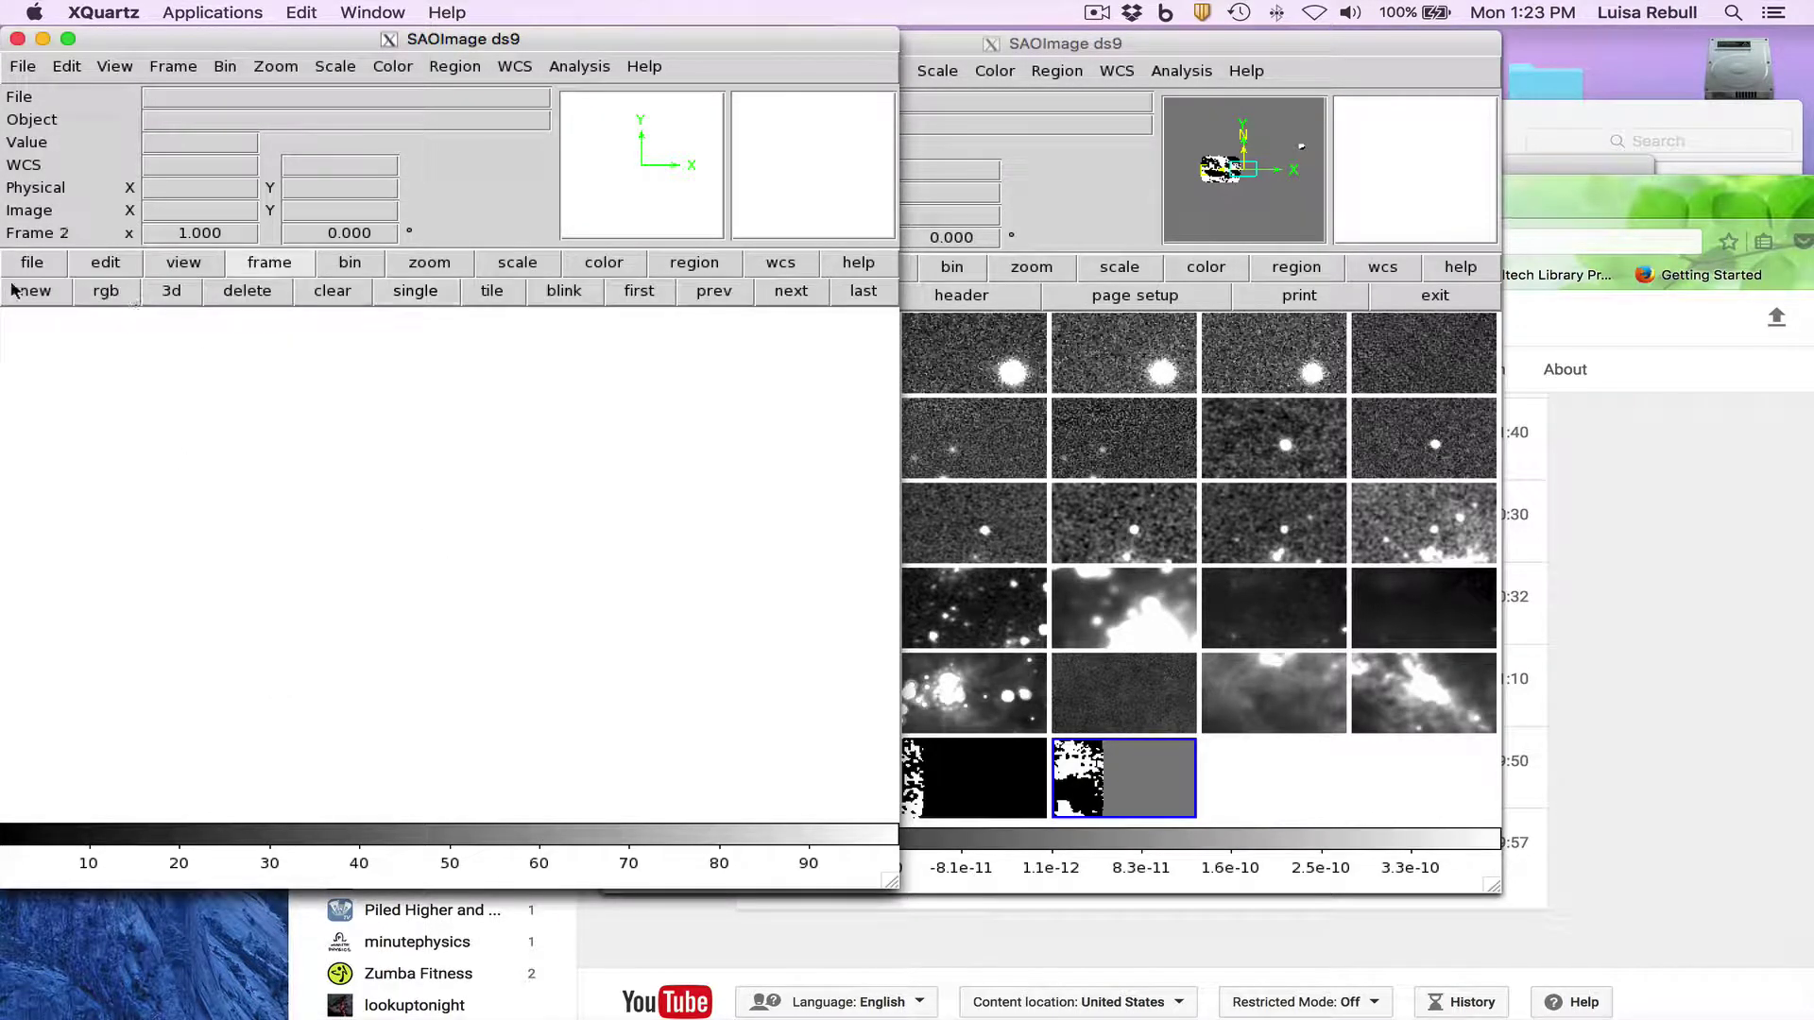
{"action": "left_click", "coordinate": [49, 263]}
{"action": "left_click", "coordinate": [95, 293]}
{"action": "left_click", "coordinate": [562, 646]}
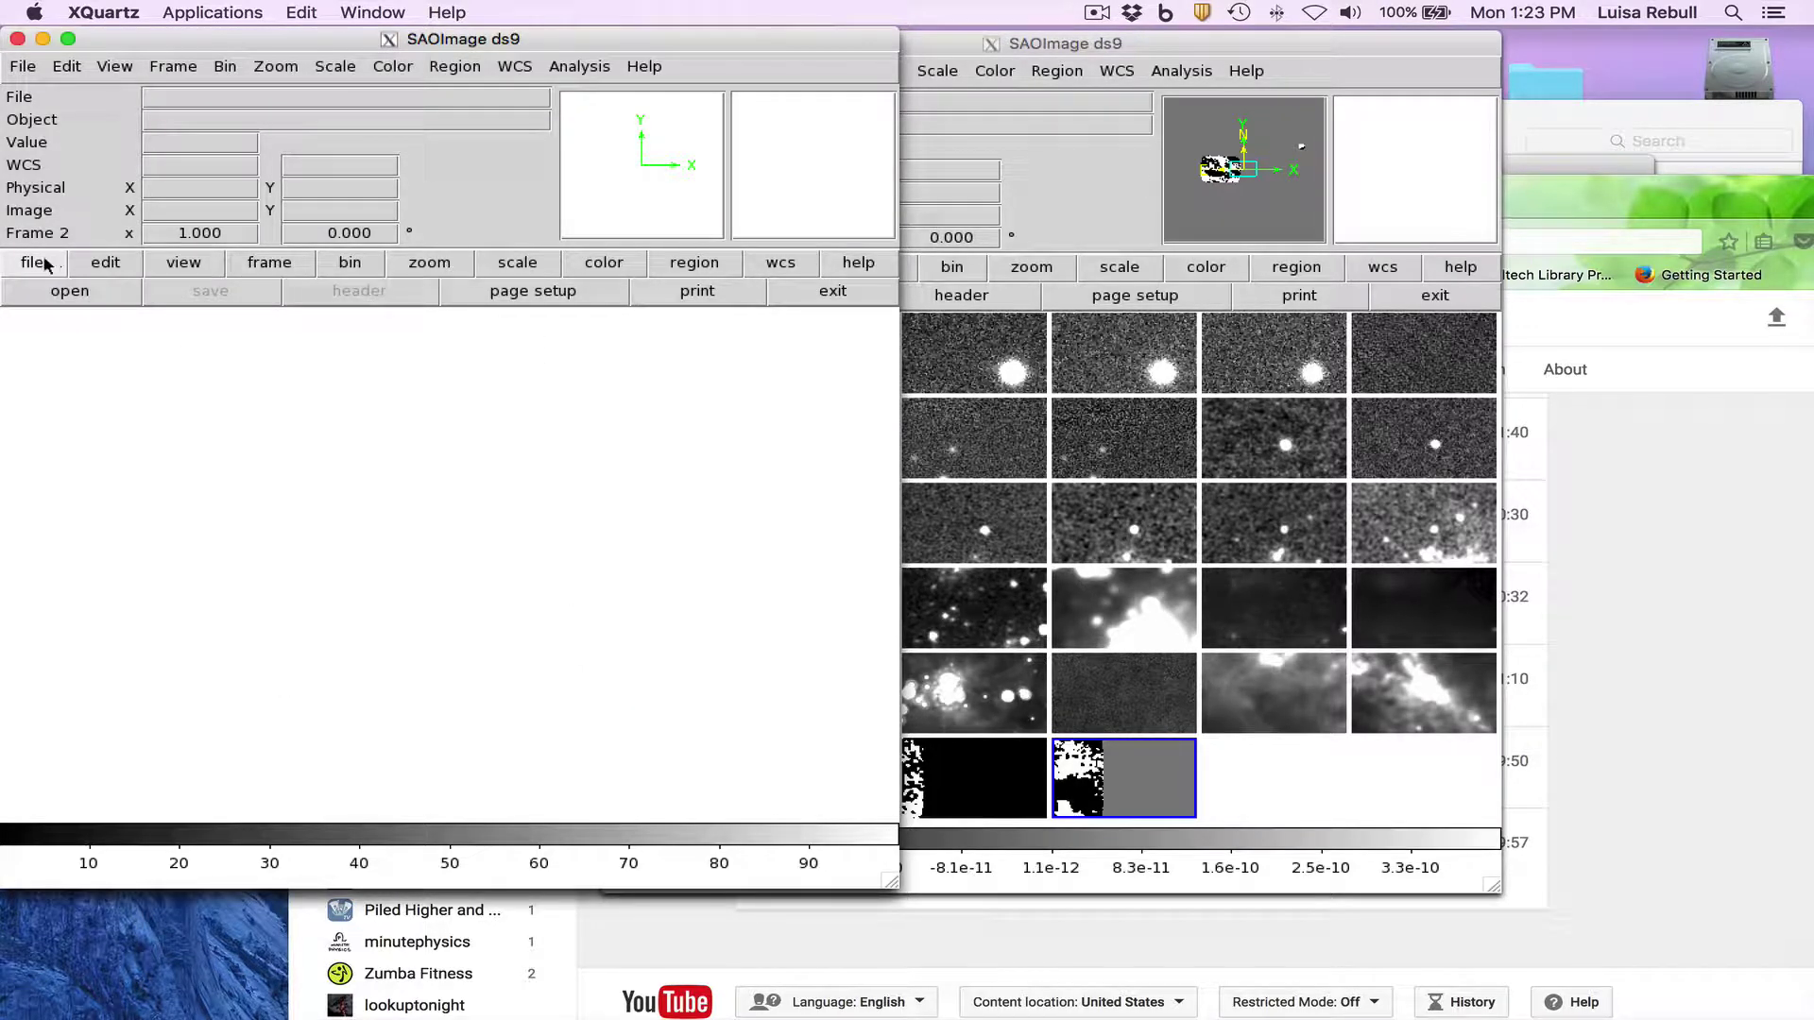
Add a third frame, bring up and cancel its Open dialog, and return to the ds9 window with the tiled images.
{"action": "left_click", "coordinate": [281, 269]}
{"action": "left_click", "coordinate": [35, 291]}
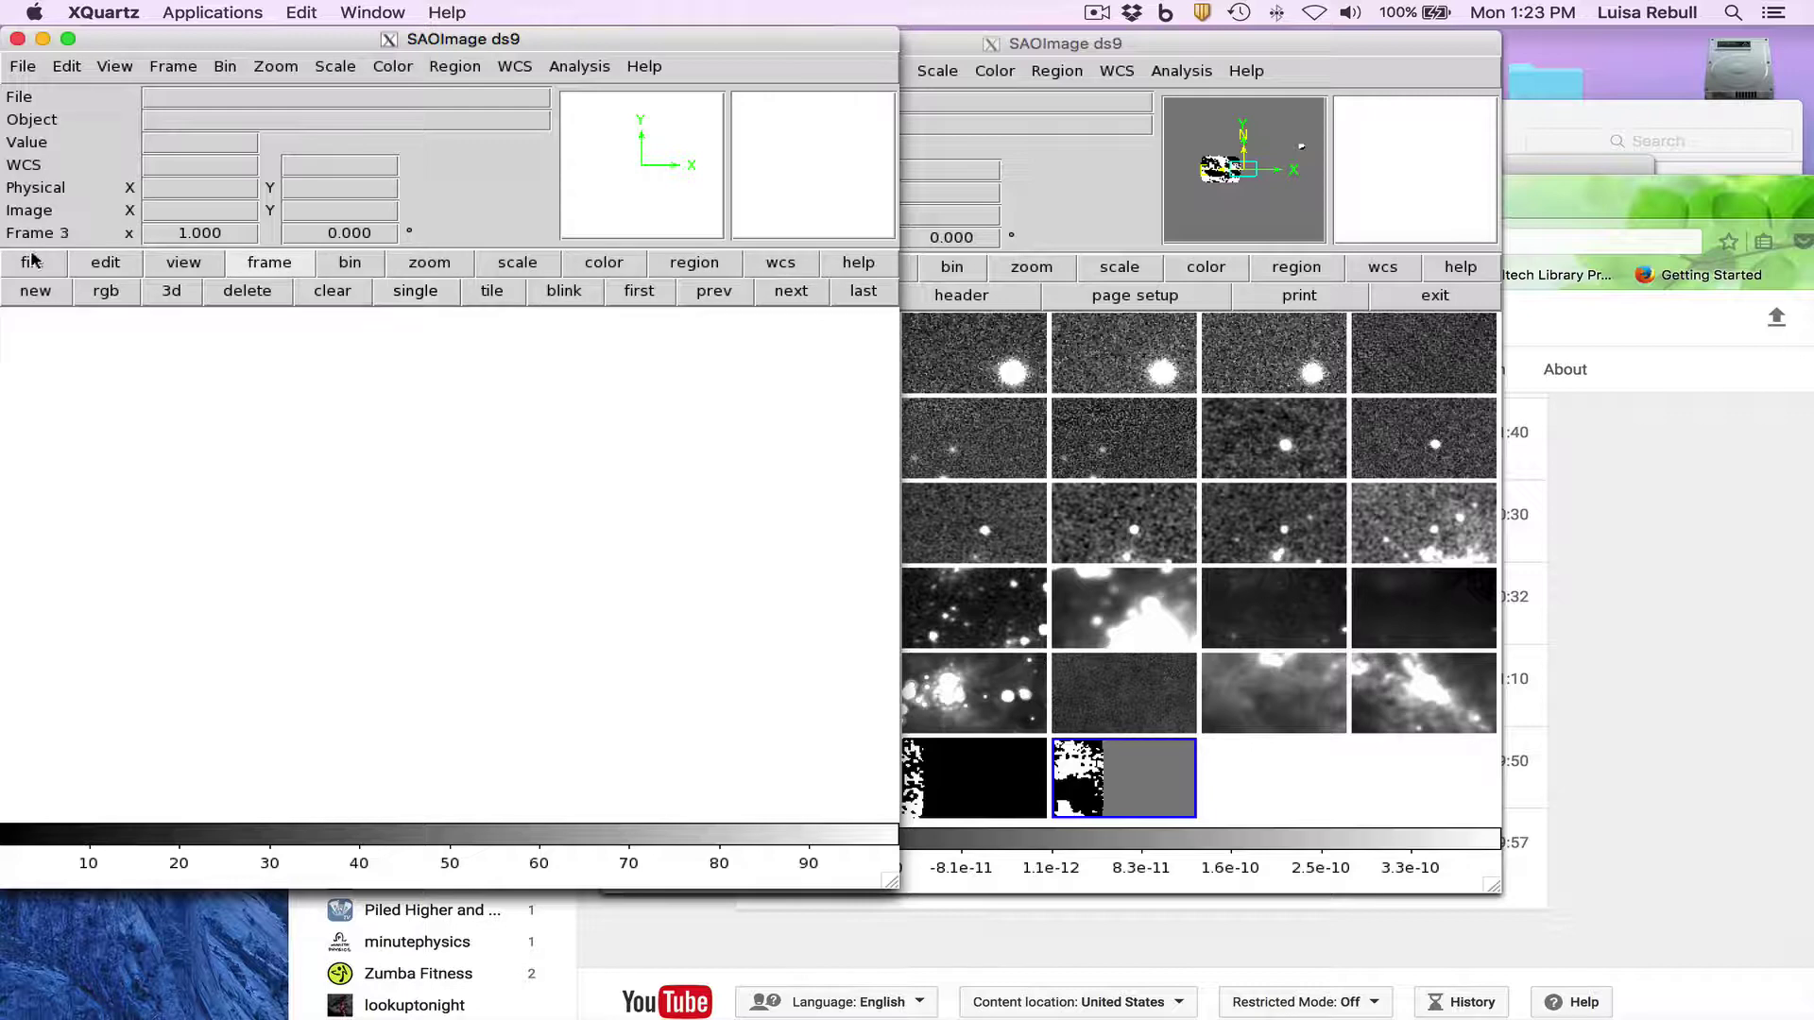
{"action": "left_click", "coordinate": [32, 263]}
{"action": "left_click", "coordinate": [42, 293]}
{"action": "left_click", "coordinate": [562, 645]}
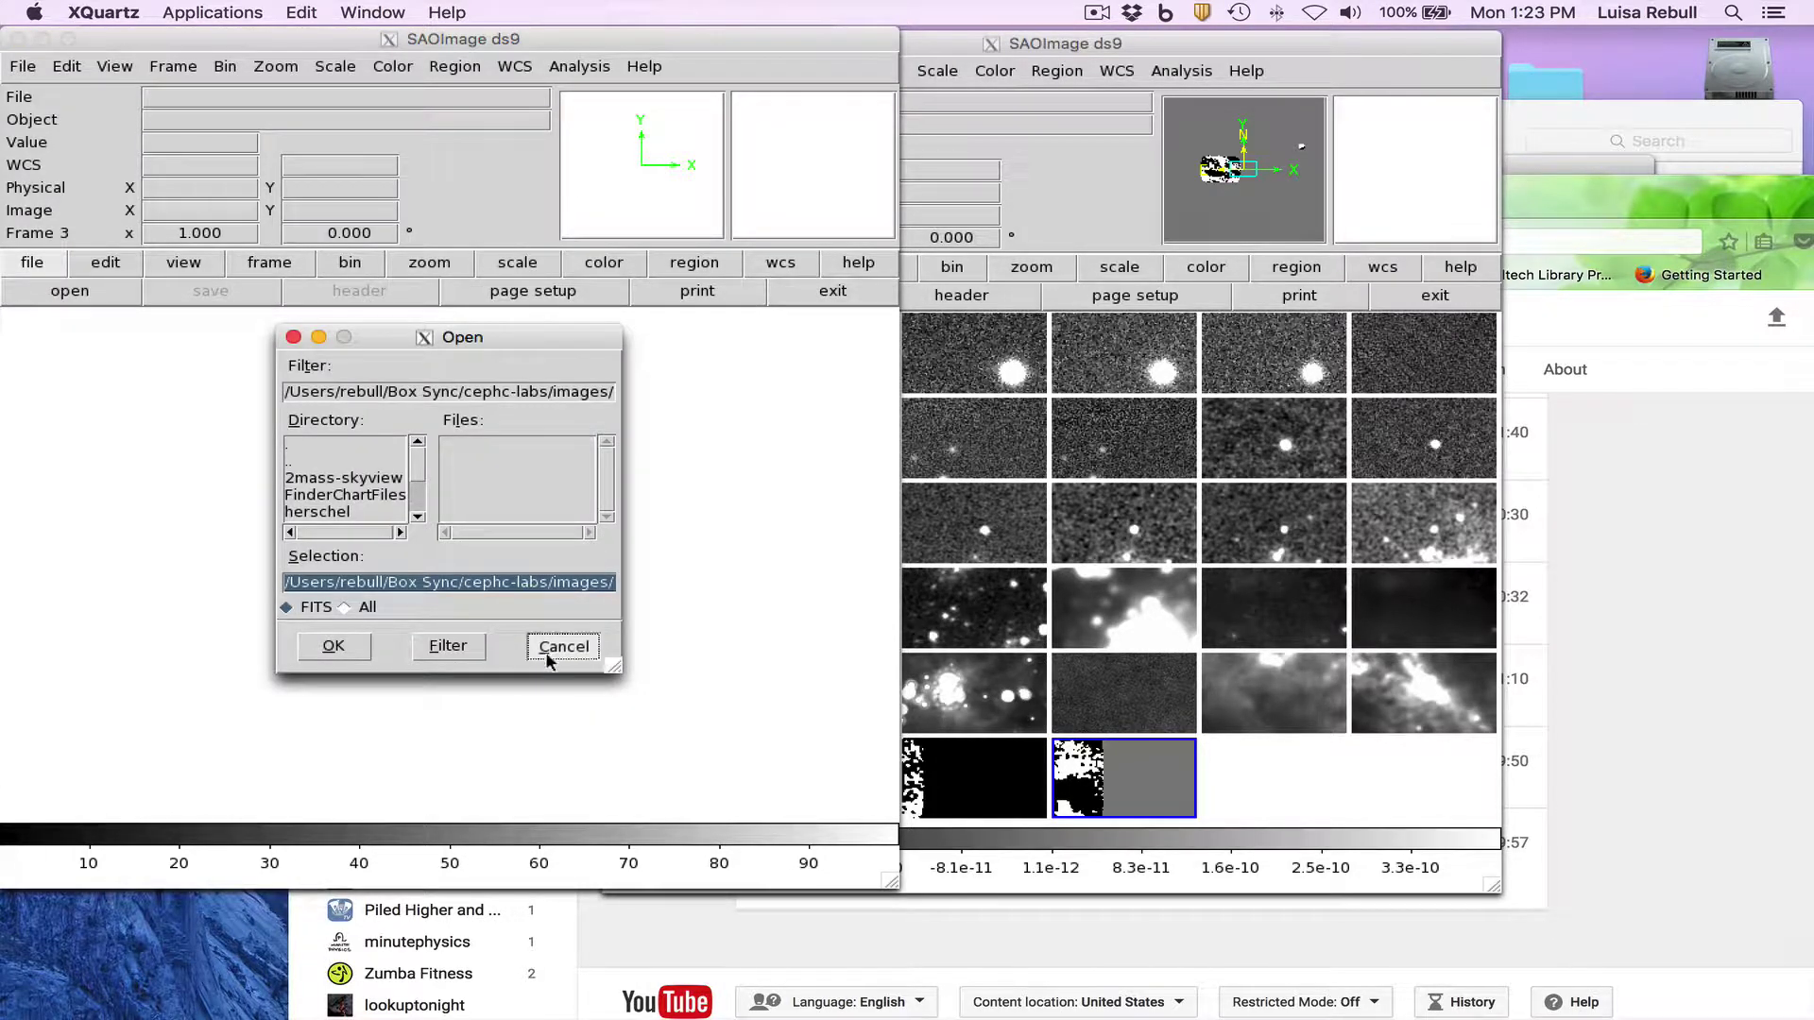
{"action": "left_click", "coordinate": [1098, 195]}
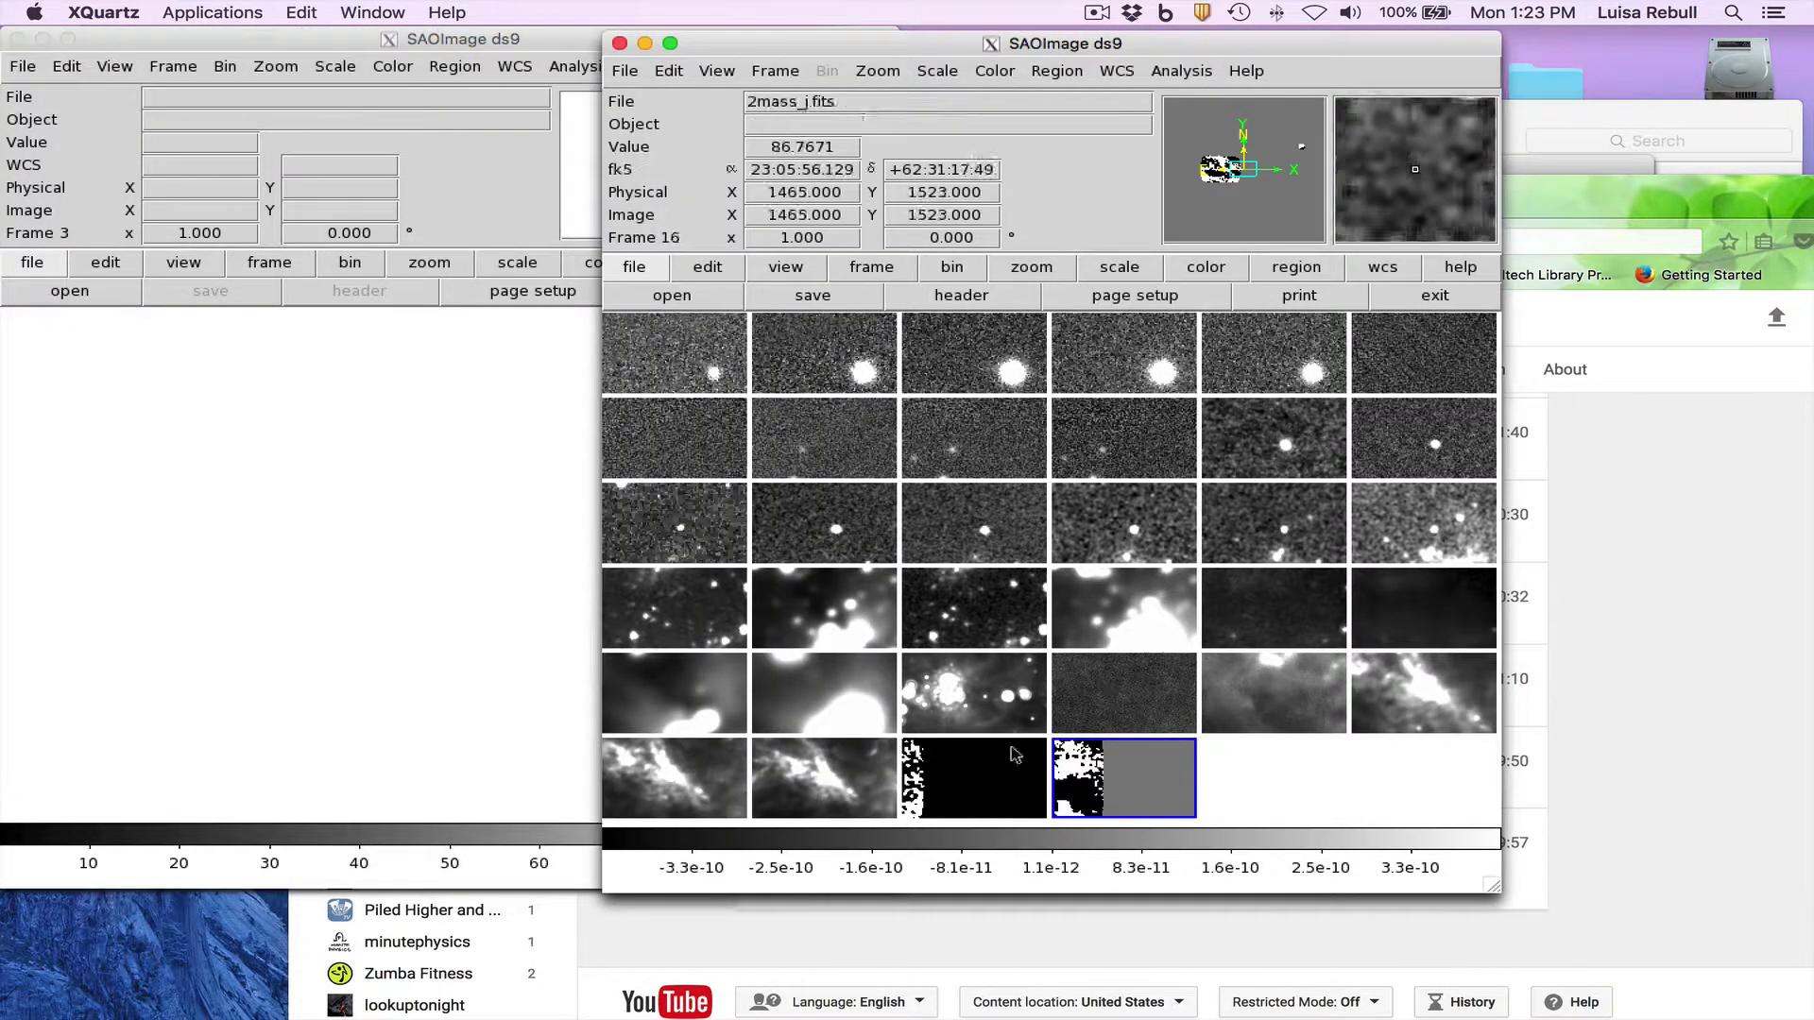
Close the empty second ds9 and move the window with the tiled images aside.
{"action": "left_click", "coordinate": [17, 38]}
{"action": "left_click_drag", "start_coordinate": [909, 45], "coordinate": [373, 50]}
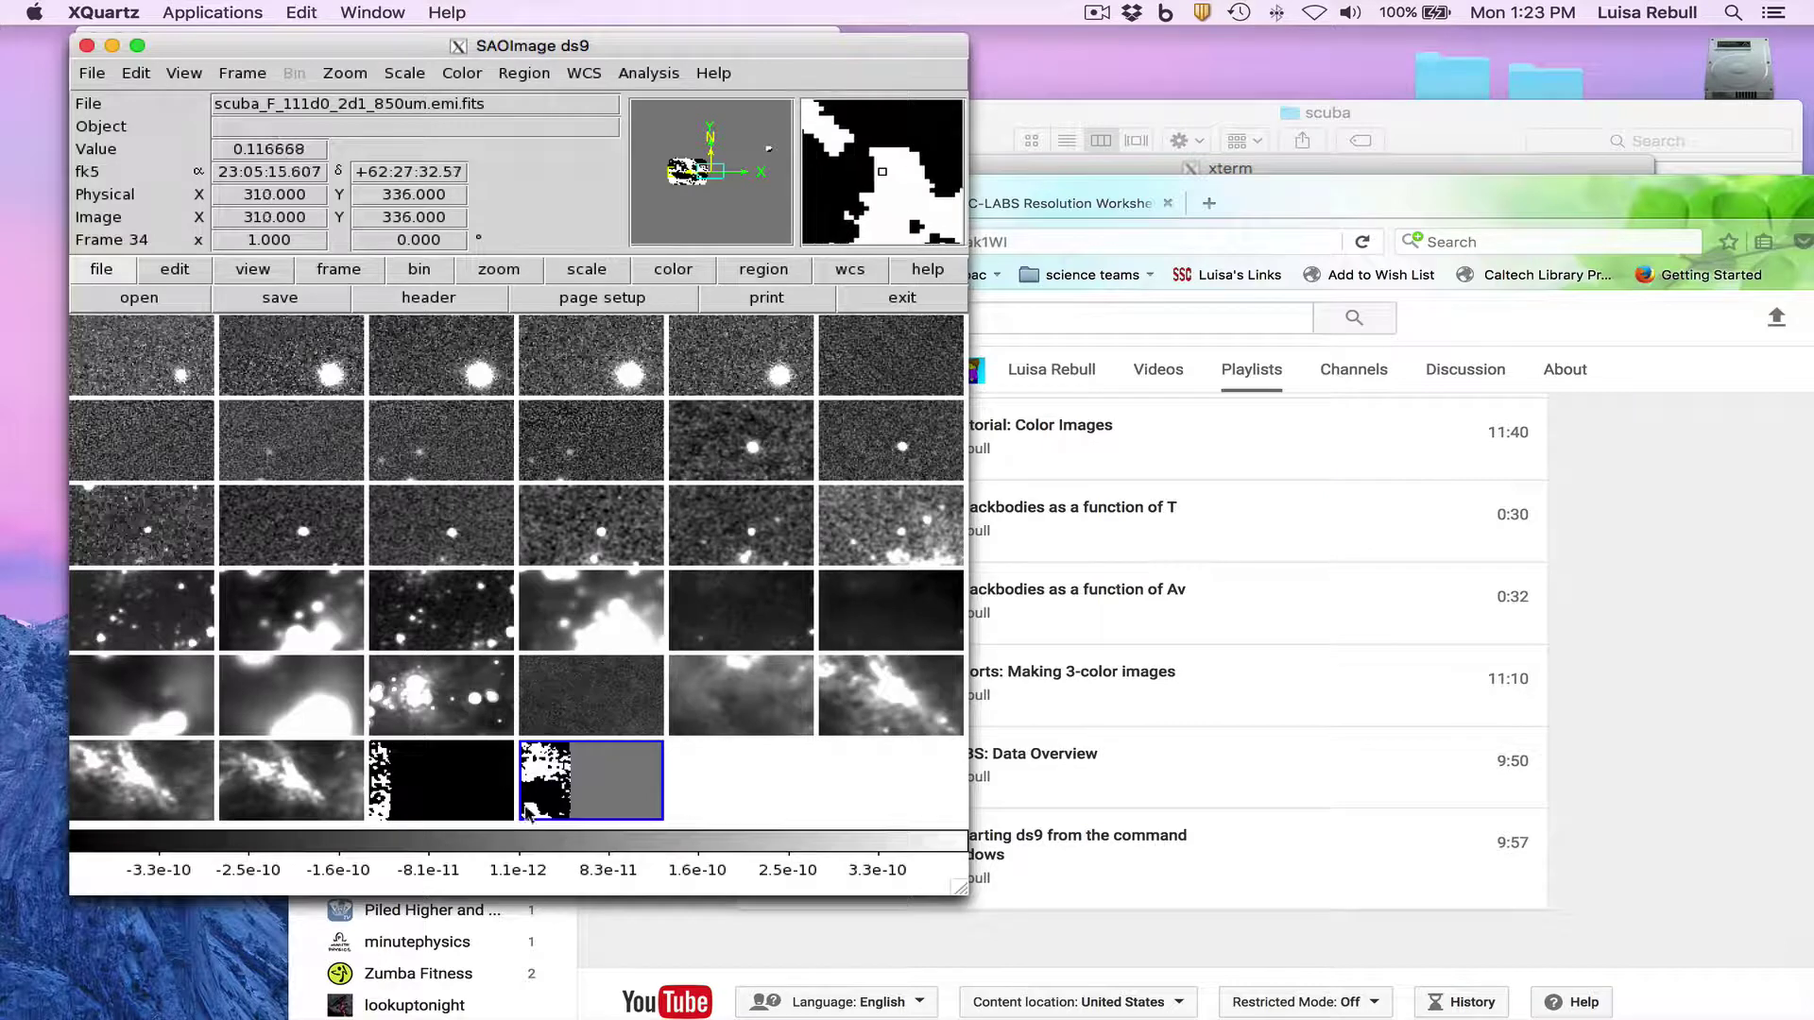
Select the mips1.fits frame among the tiles and display it as a single frame.
{"action": "left_click", "coordinate": [466, 714]}
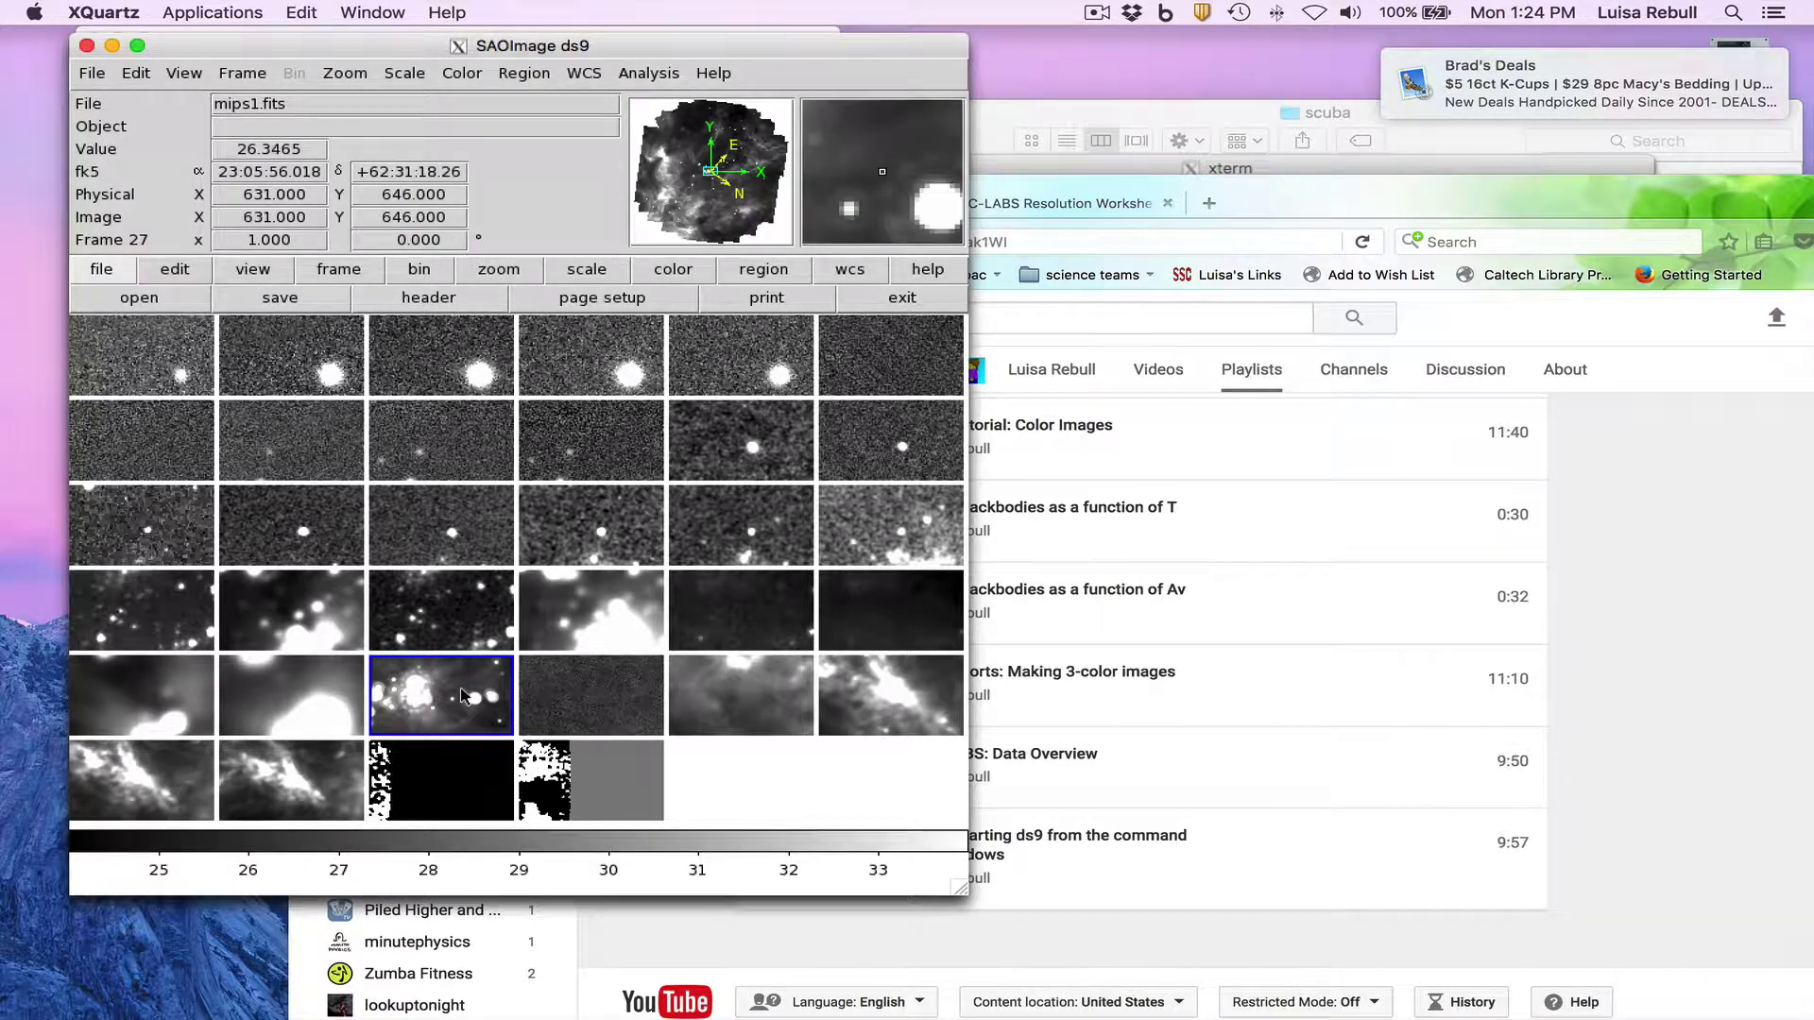
{"action": "left_click", "coordinate": [362, 274]}
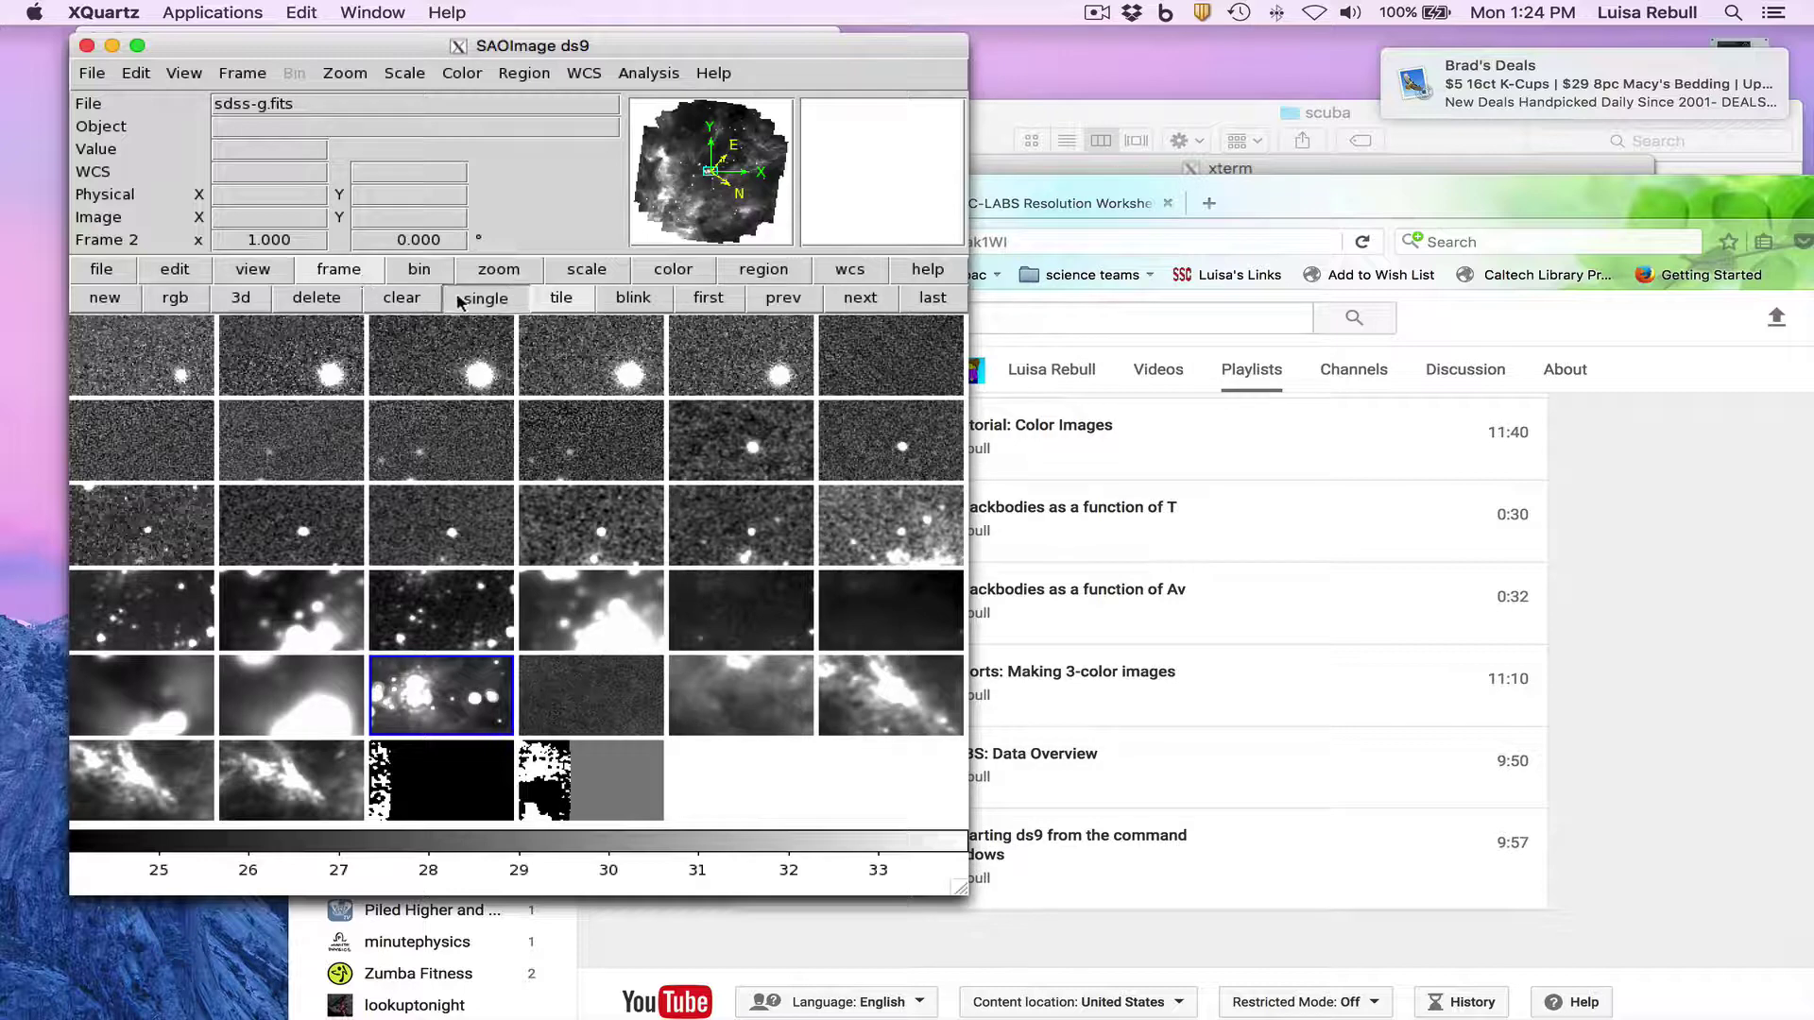
{"action": "left_click", "coordinate": [460, 299]}
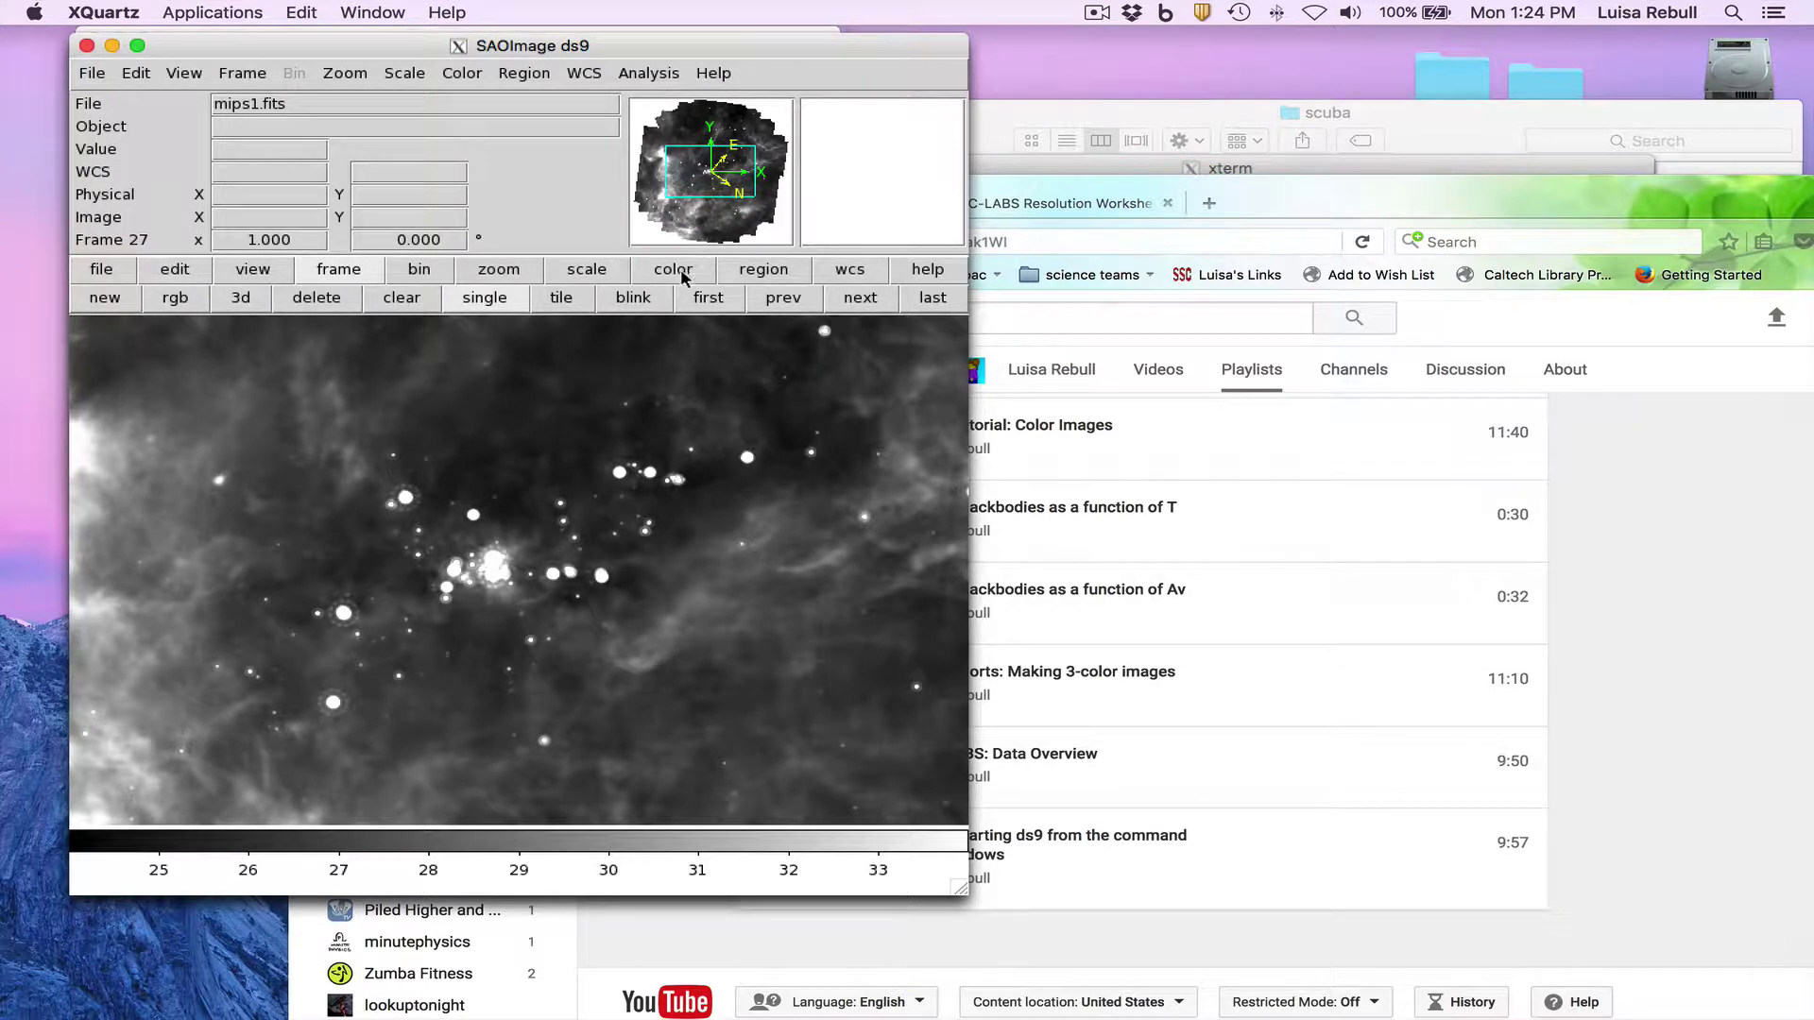
Load the numbered-source region file in ds9 format into all frames.
{"action": "left_click", "coordinate": [760, 271]}
{"action": "left_click", "coordinate": [823, 298]}
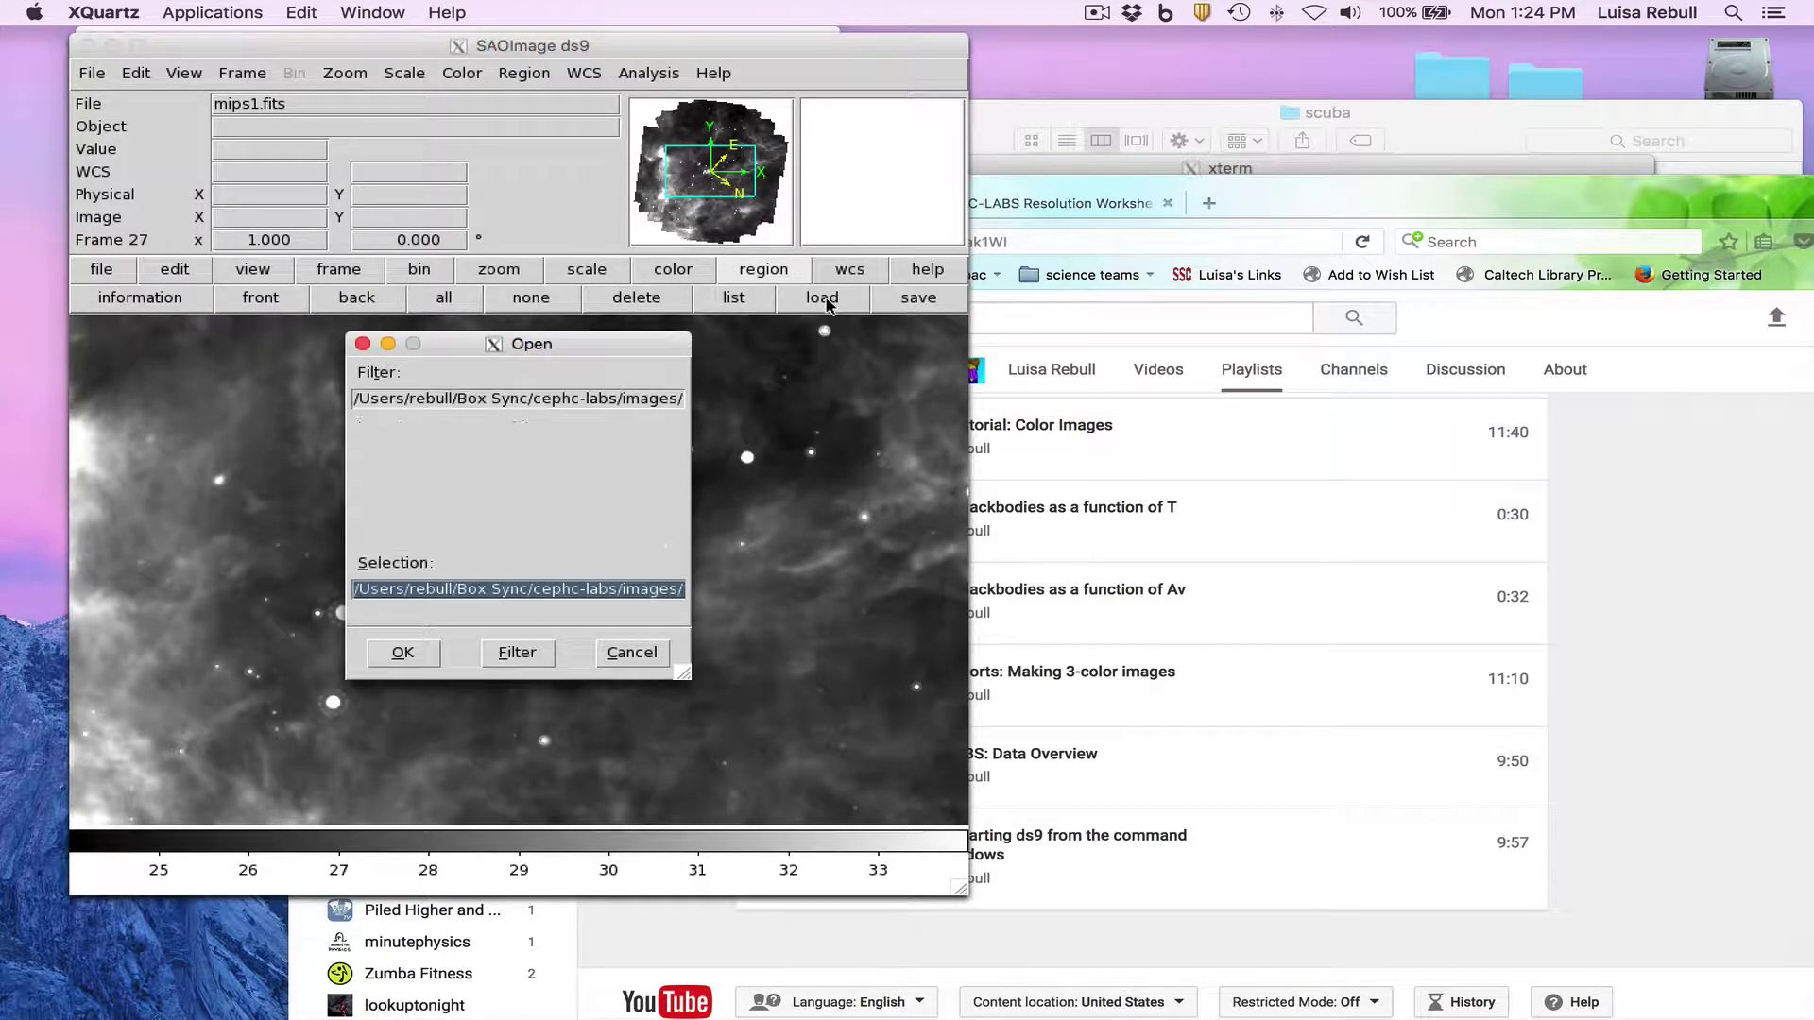
{"action": "left_click", "coordinate": [618, 469]}
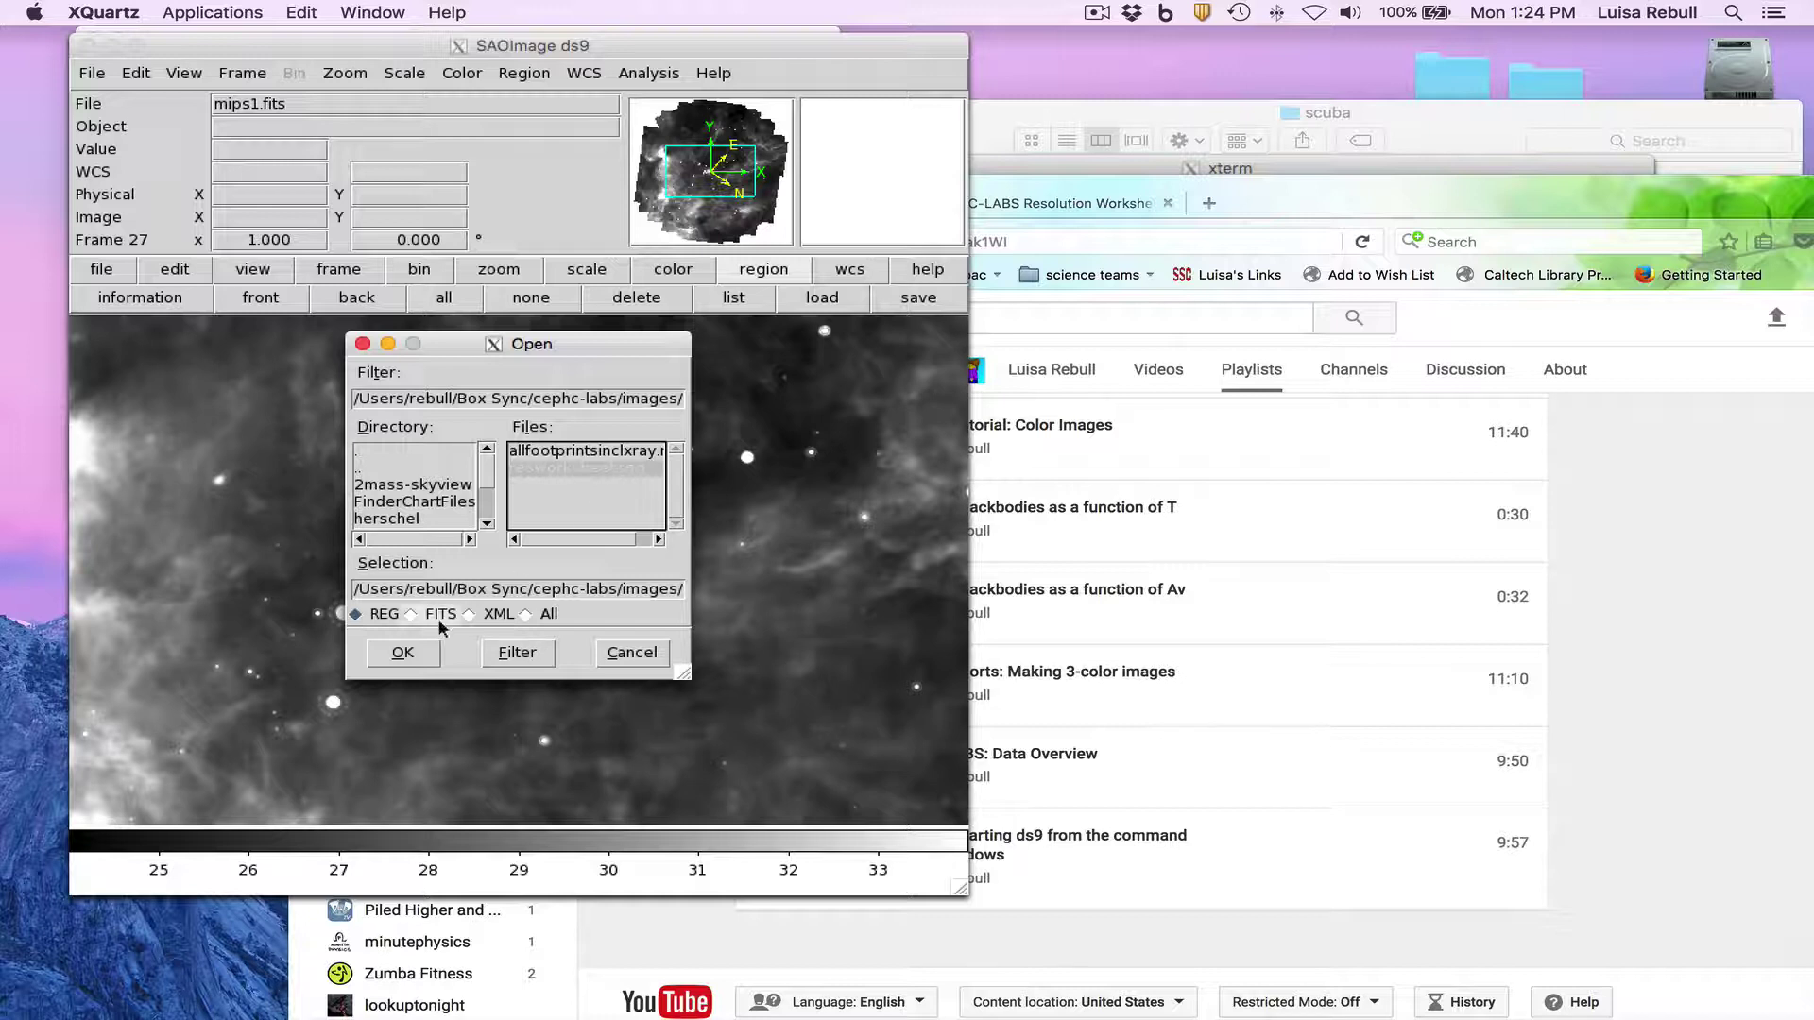
{"action": "left_click", "coordinate": [404, 653]}
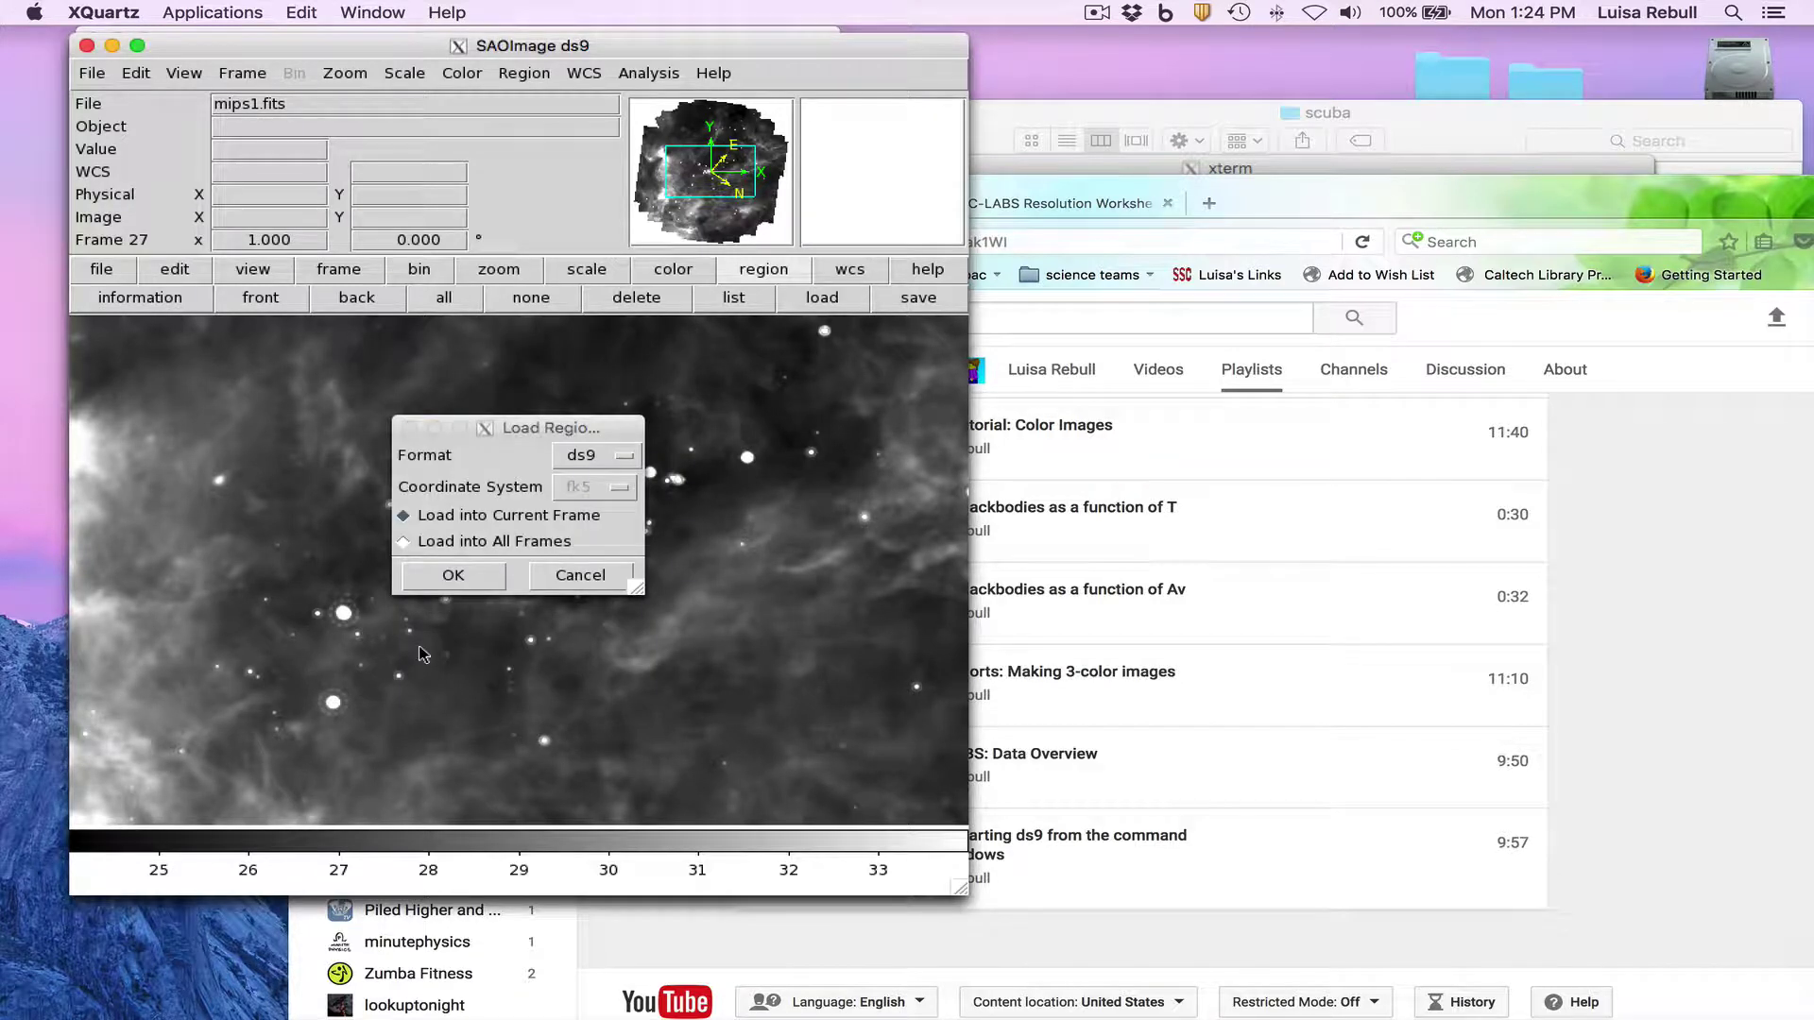
{"action": "left_click", "coordinate": [448, 543]}
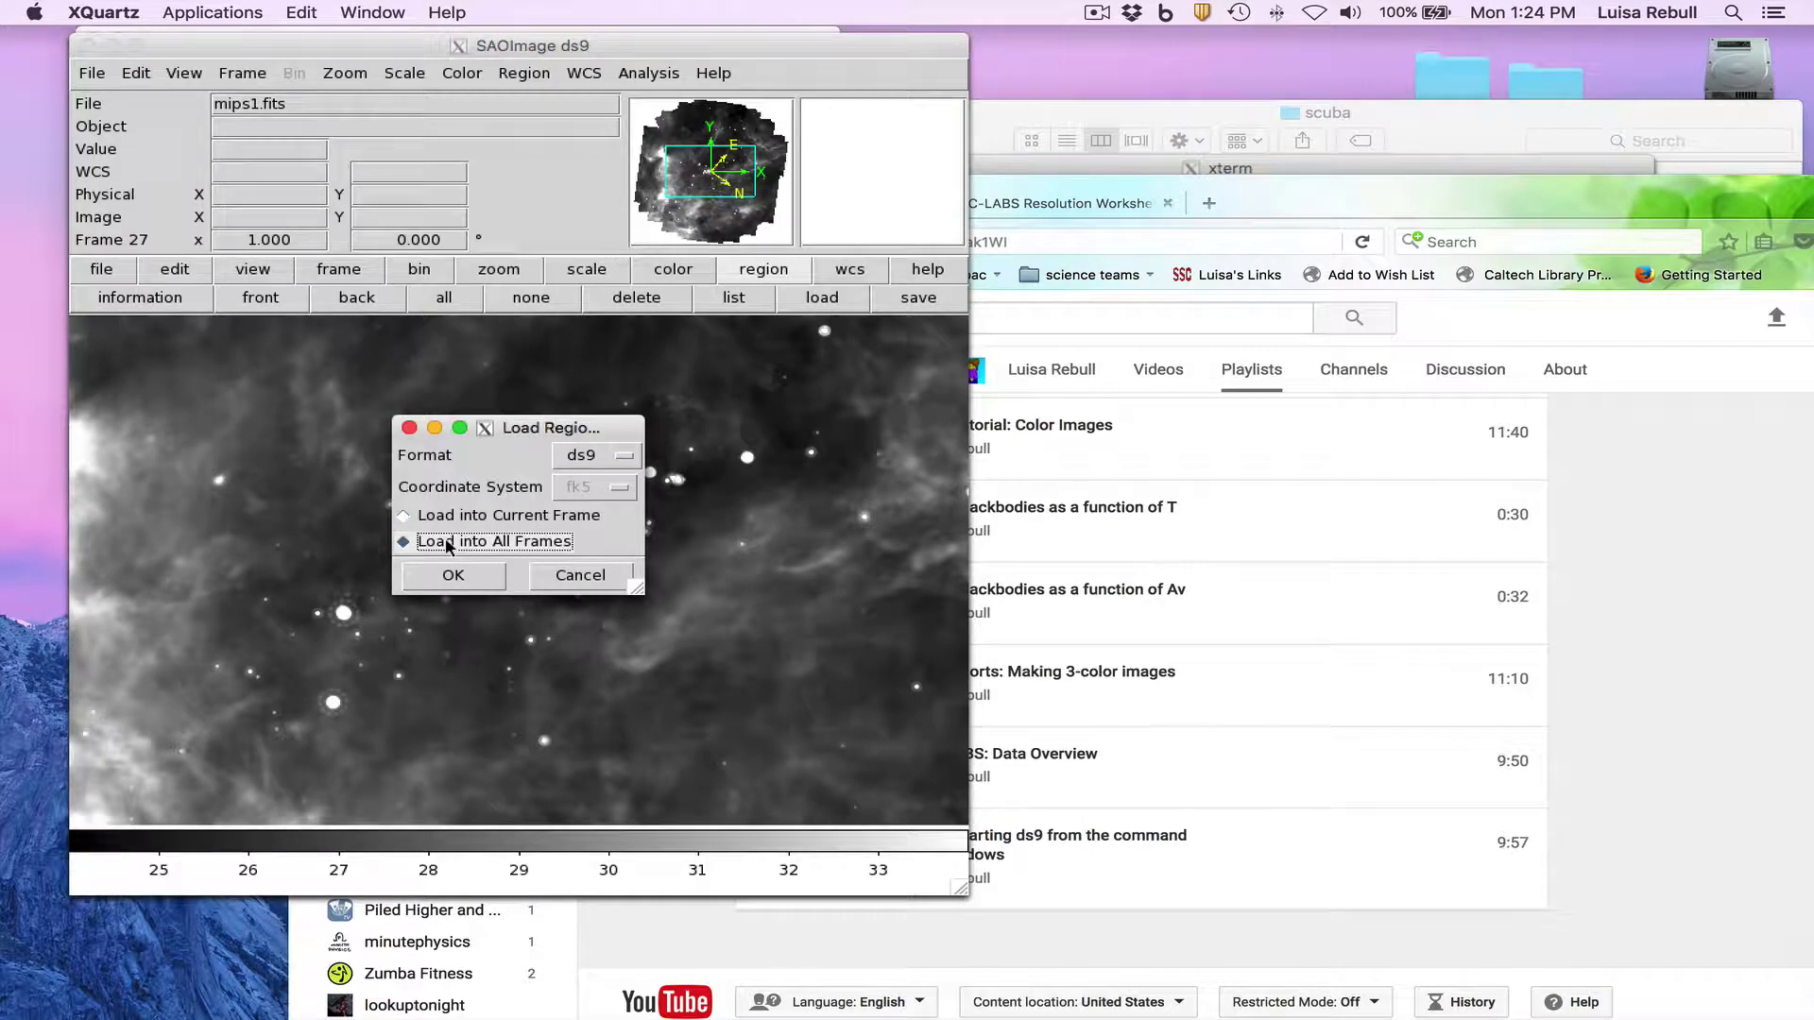
{"action": "left_click", "coordinate": [452, 578]}
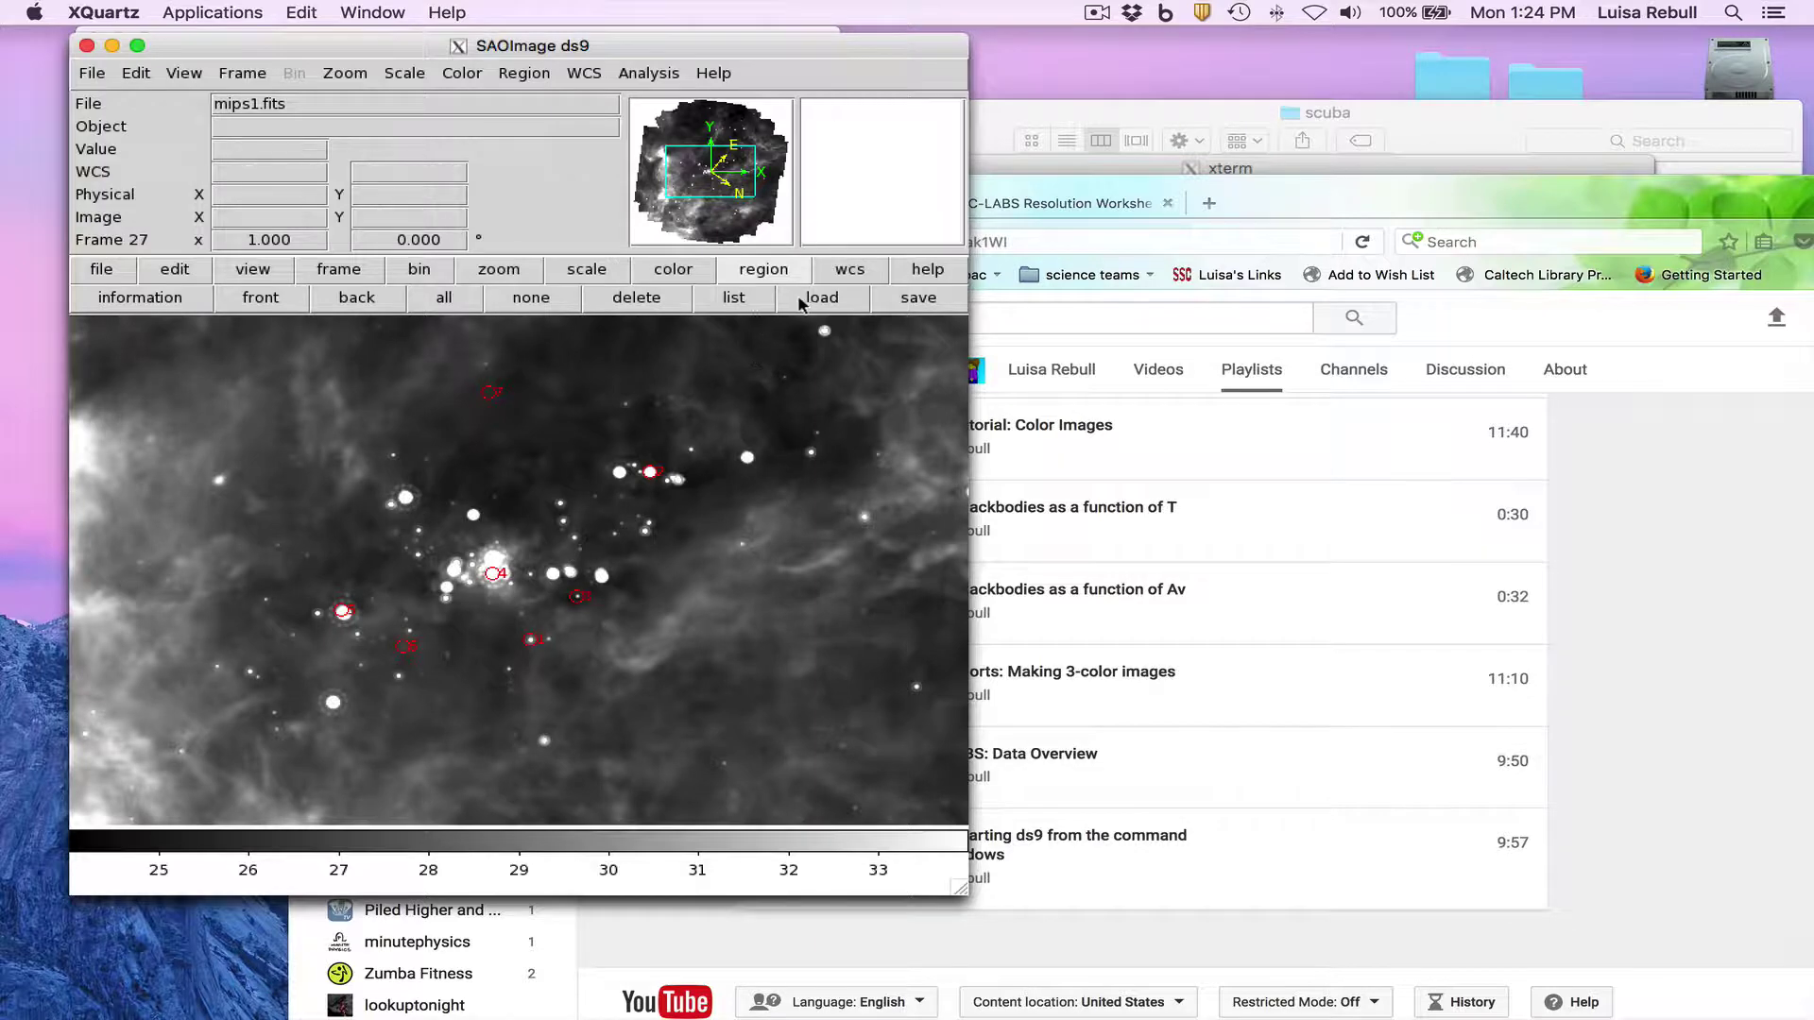
Step through the single frames to check the loaded source regions in each, and return to the tiled view.
{"action": "left_click", "coordinate": [338, 270]}
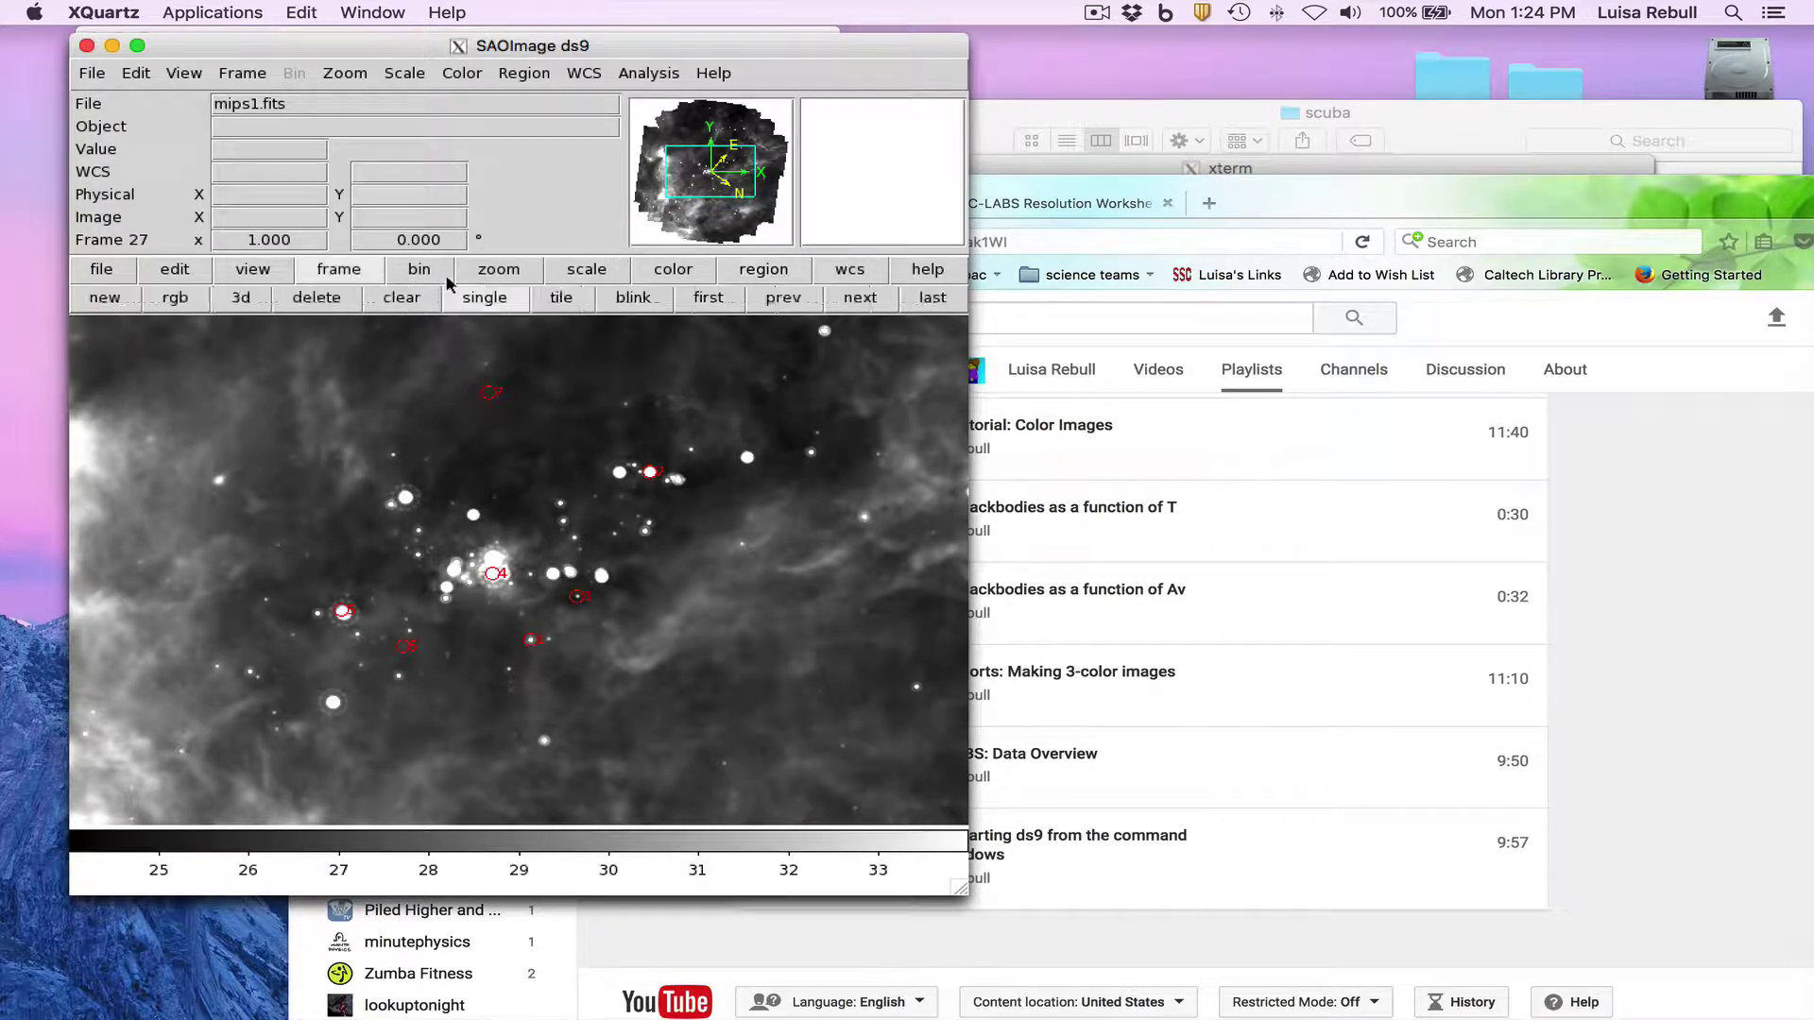
{"action": "left_click", "coordinate": [861, 299]}
{"action": "left_click", "coordinate": [861, 299]}
{"action": "left_click", "coordinate": [861, 298]}
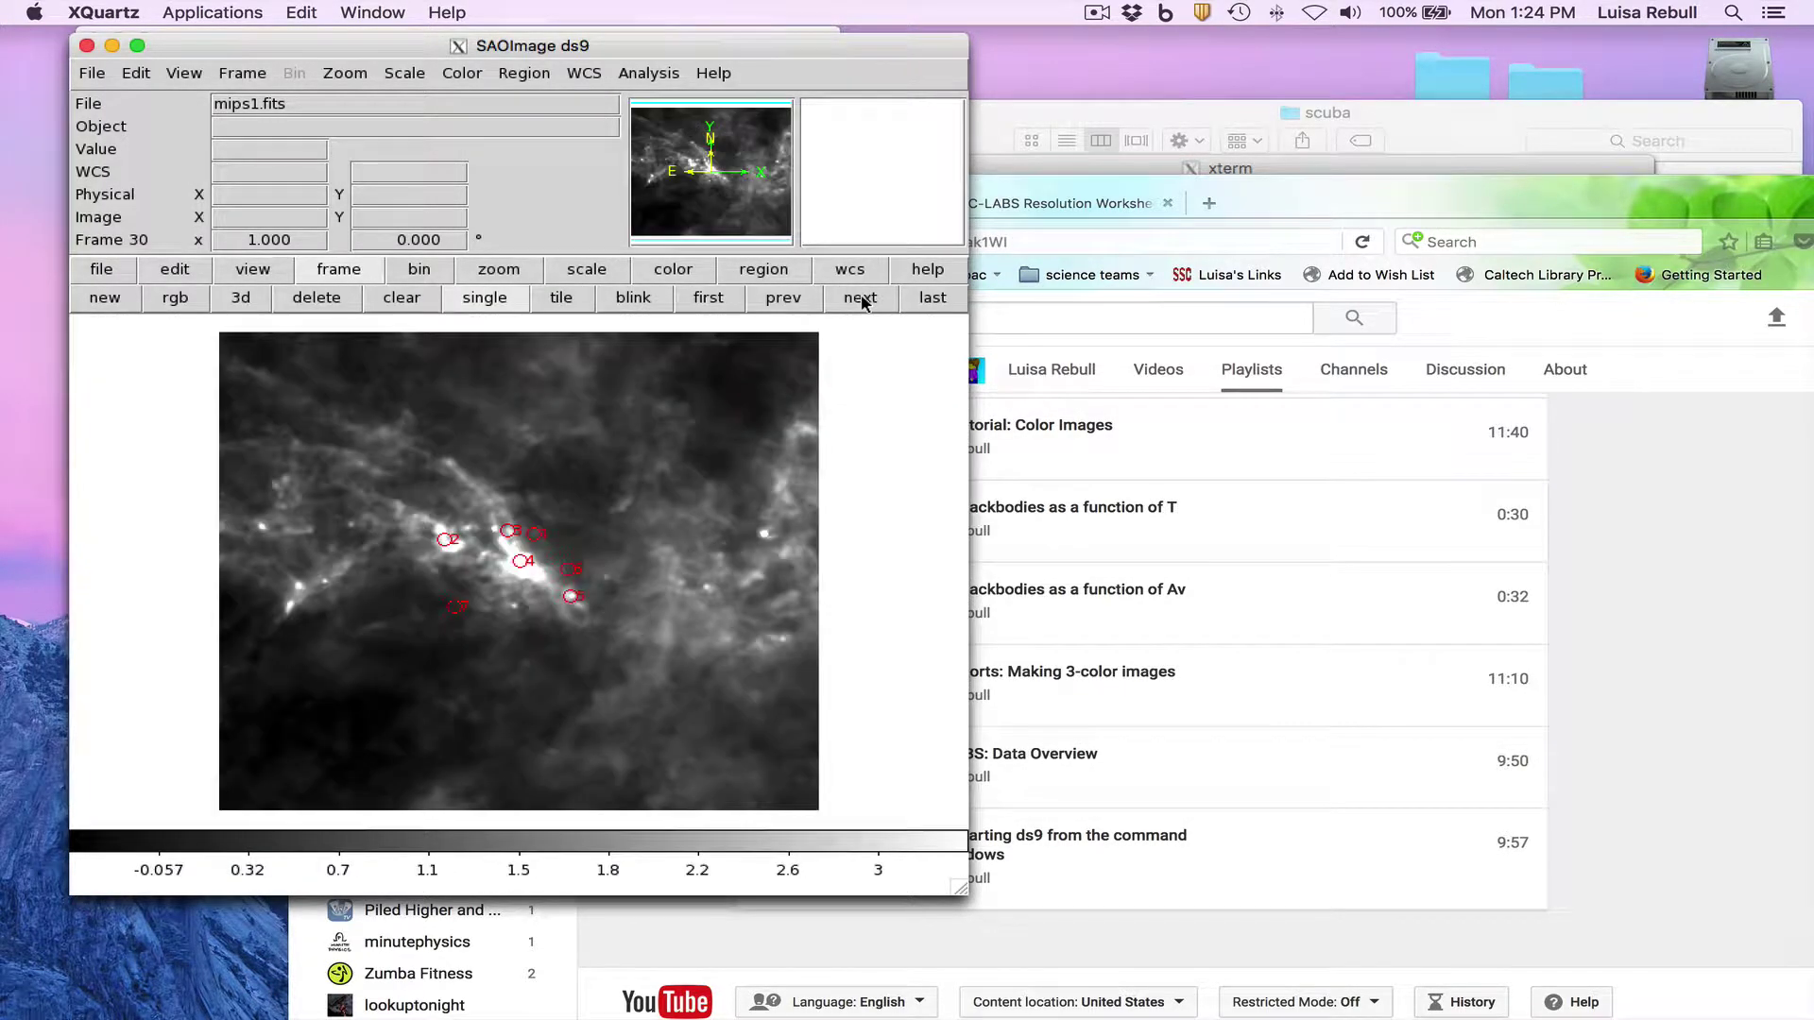
{"action": "left_click", "coordinate": [861, 298]}
{"action": "left_click", "coordinate": [860, 299]}
{"action": "left_click", "coordinate": [861, 299]}
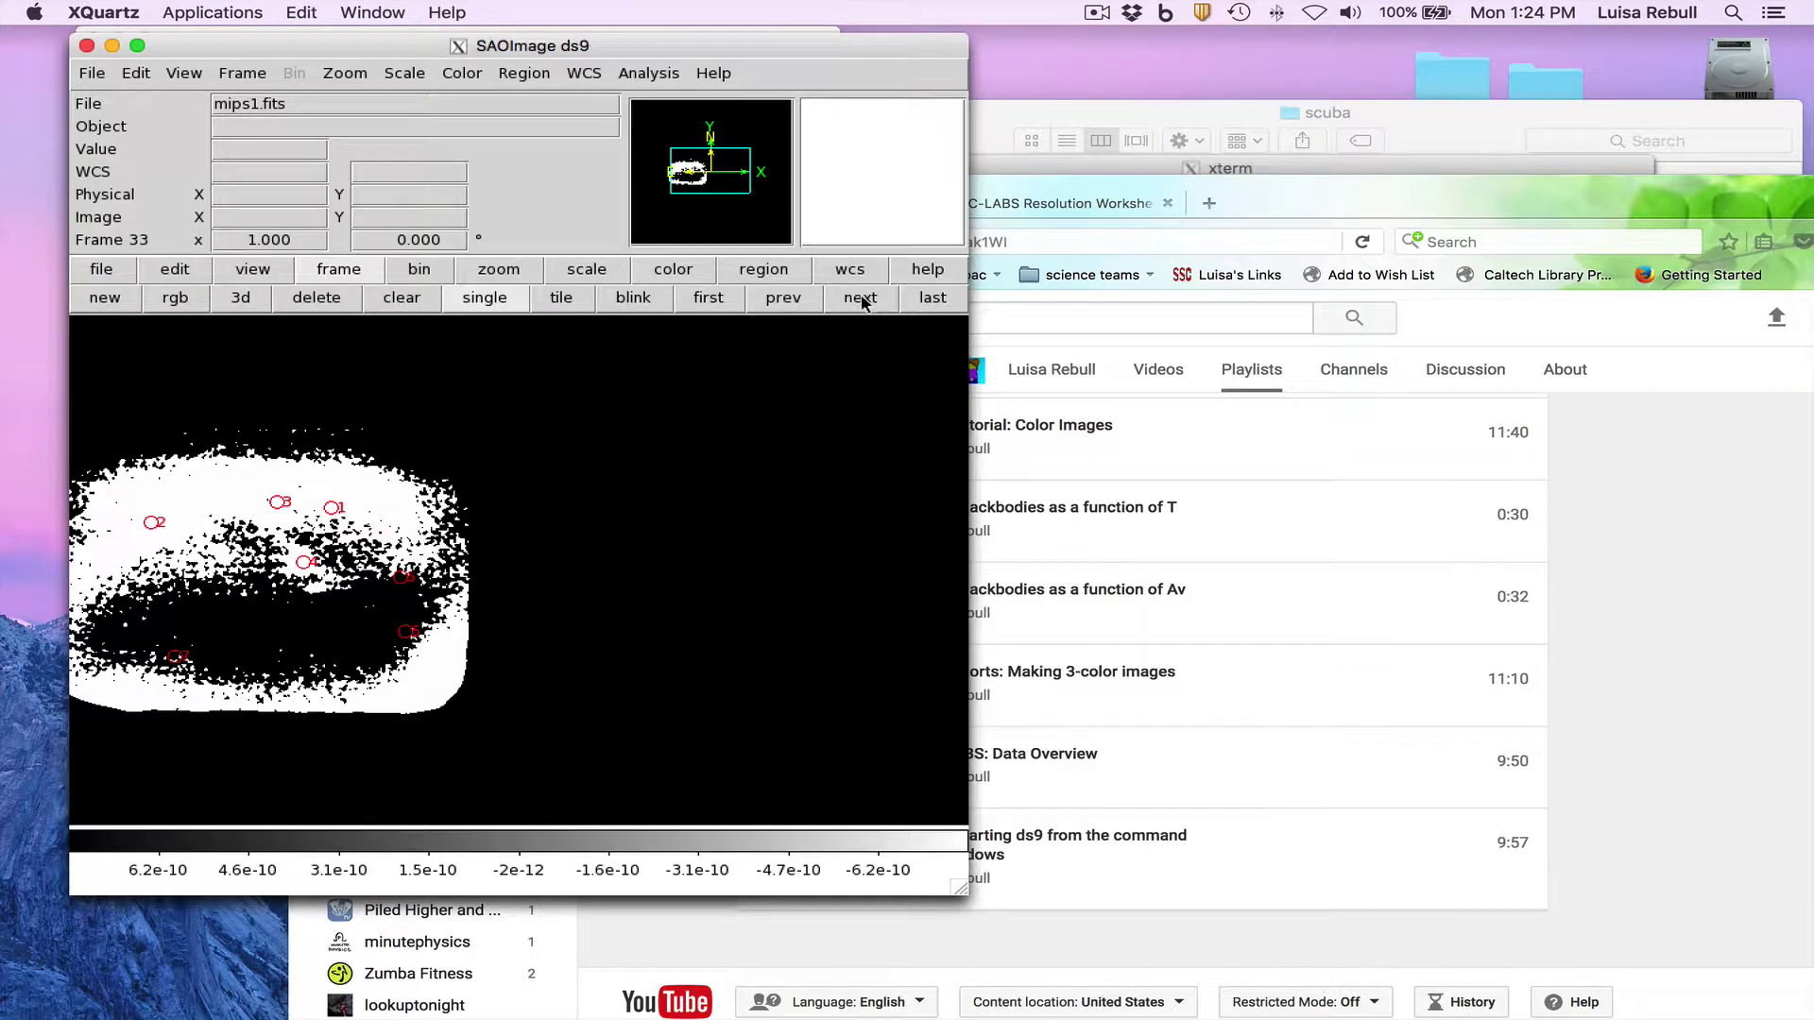
{"action": "left_click", "coordinate": [861, 299]}
{"action": "left_click", "coordinate": [861, 299]}
{"action": "left_click", "coordinate": [860, 298]}
{"action": "left_click", "coordinate": [861, 299]}
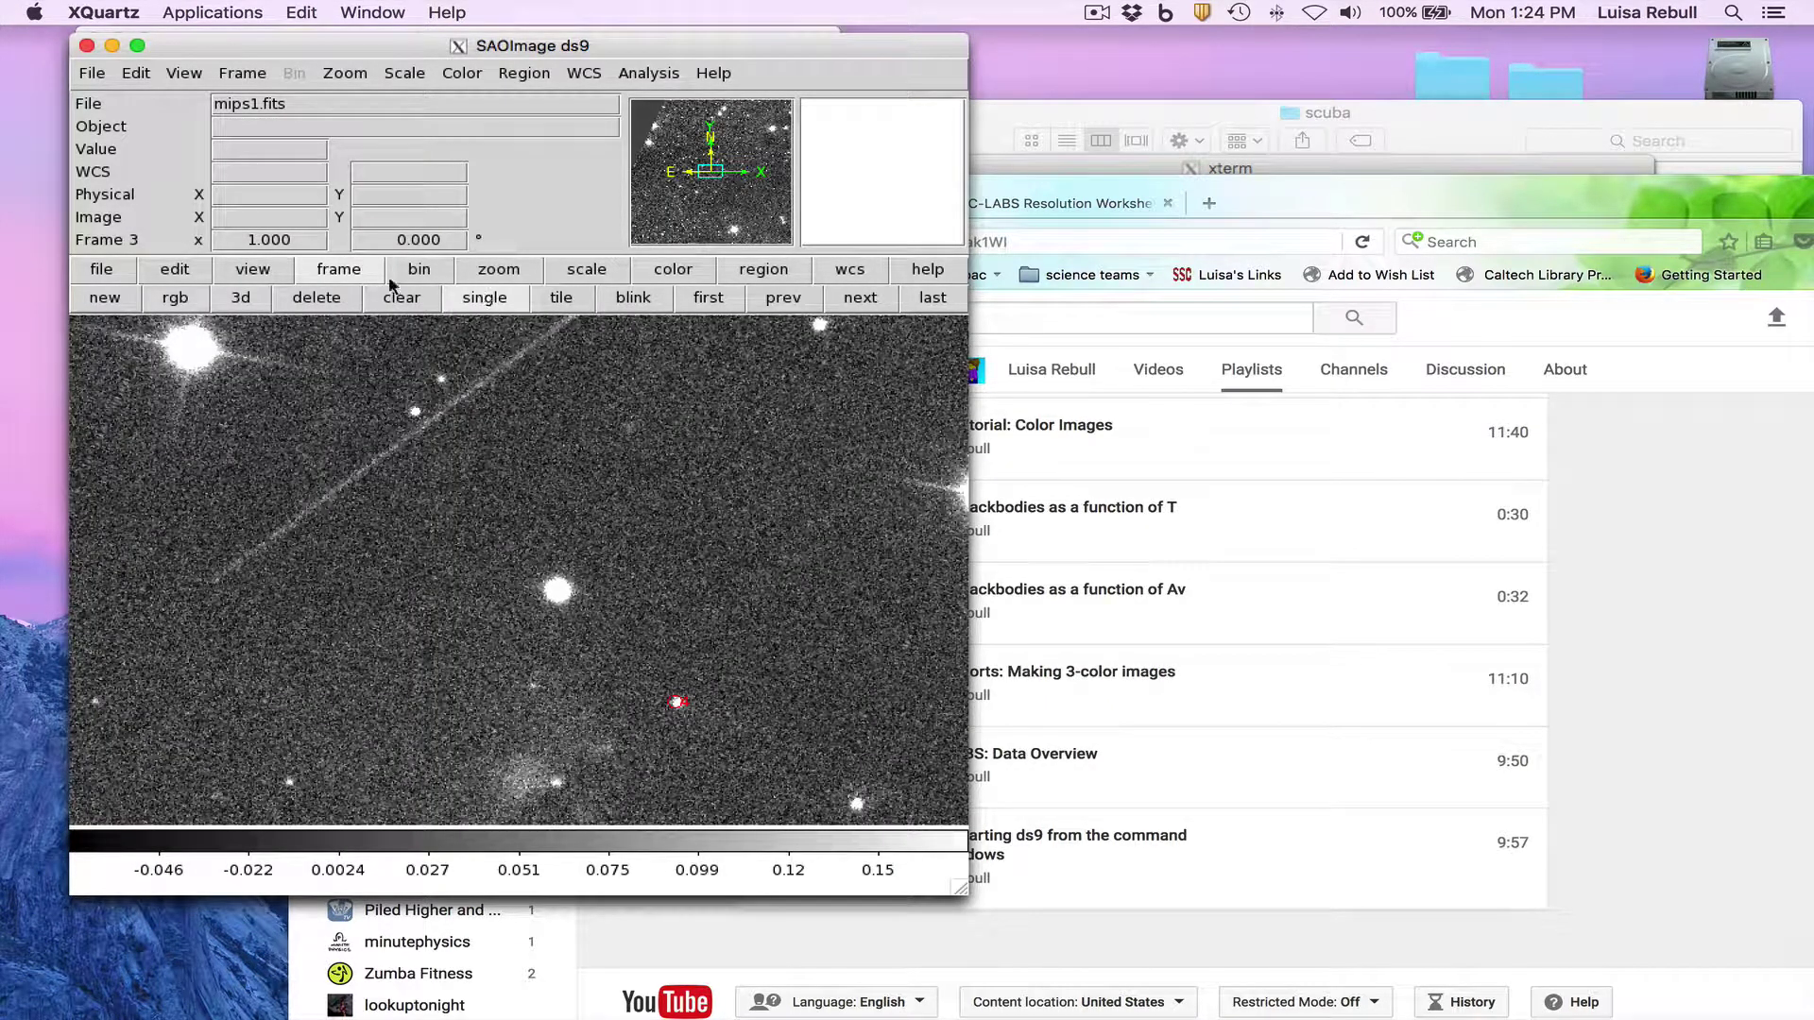
{"action": "left_click", "coordinate": [565, 298]}
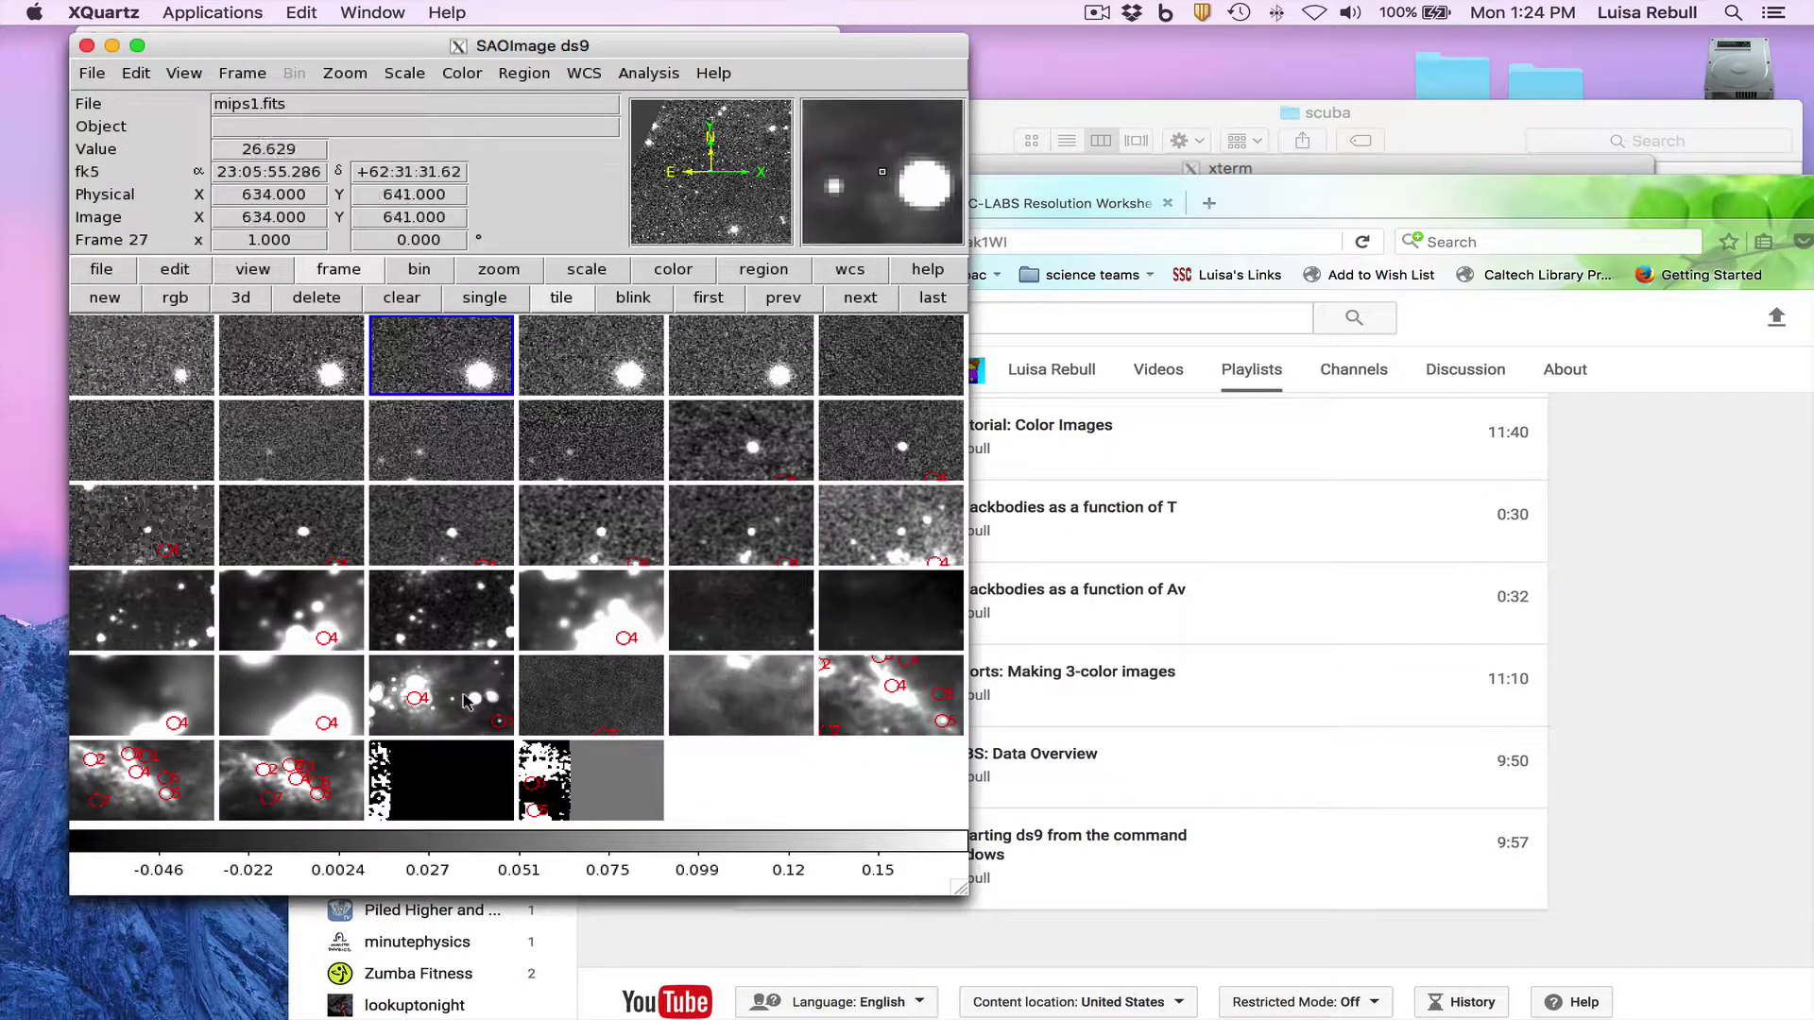
Display the mips1.fits frame singly, center it on source 1 and set the zoom to 2.
{"action": "left_click", "coordinate": [440, 680]}
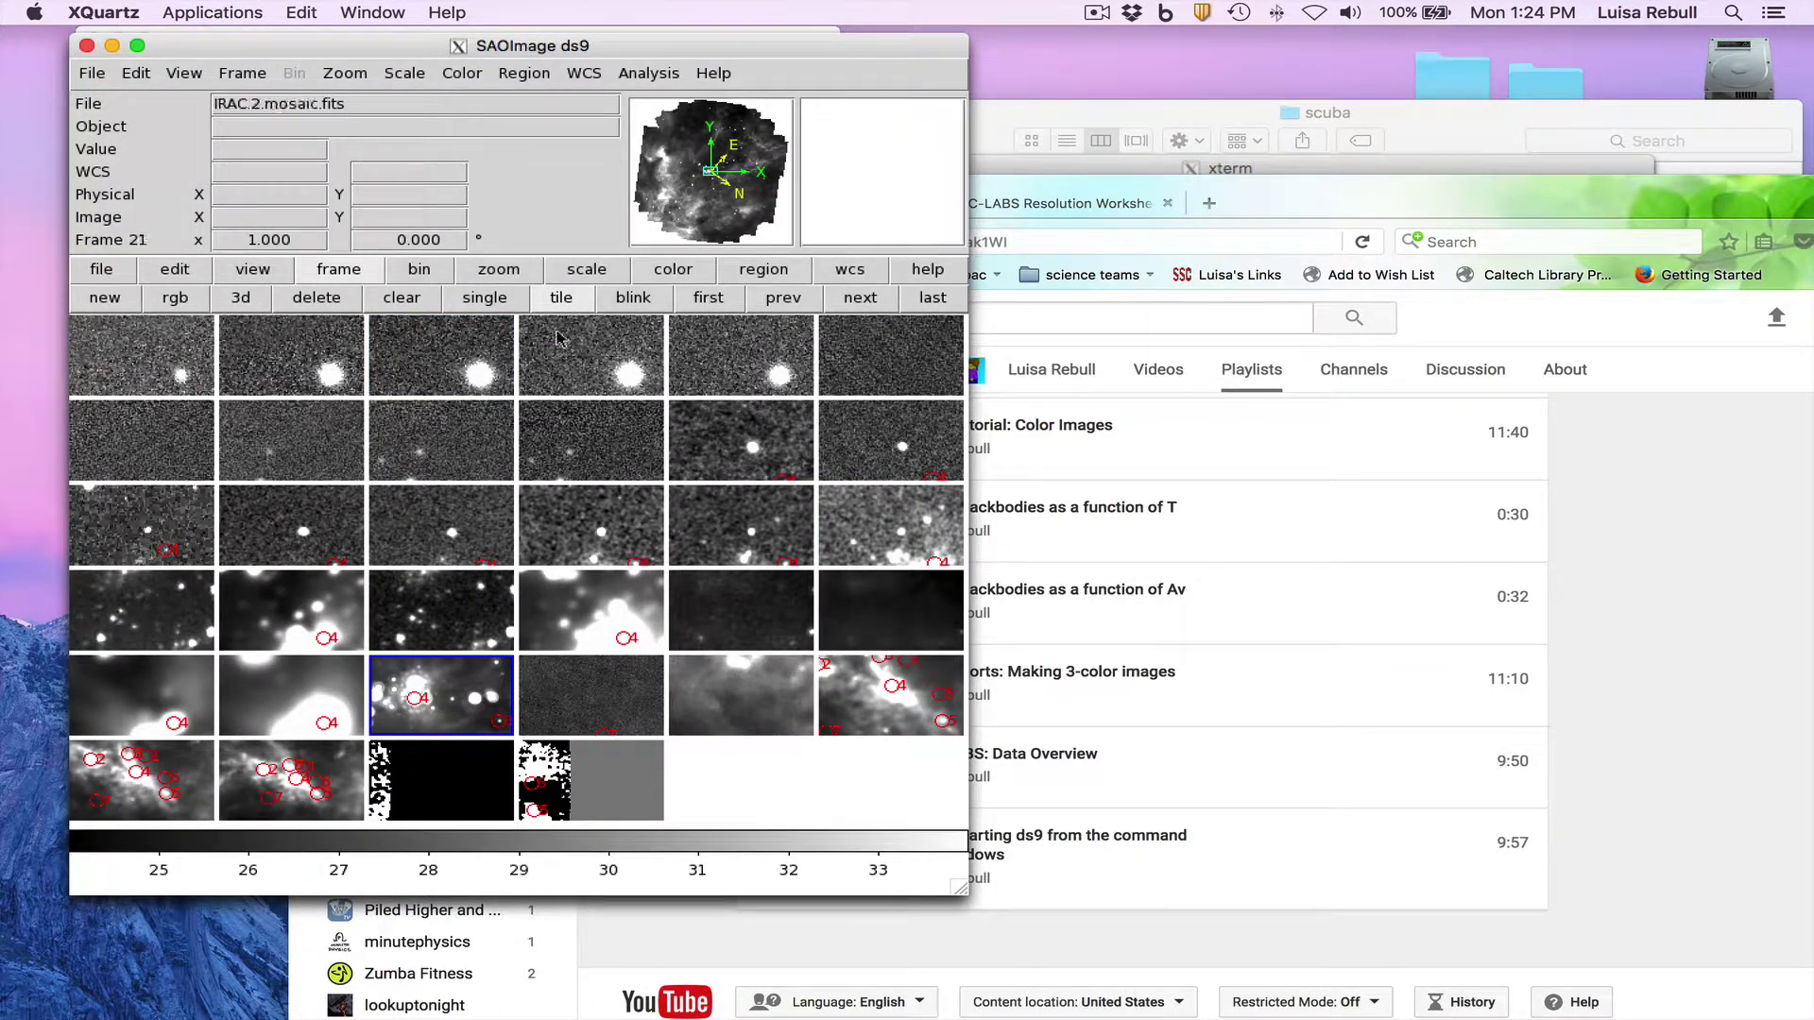
{"action": "left_click", "coordinate": [485, 298]}
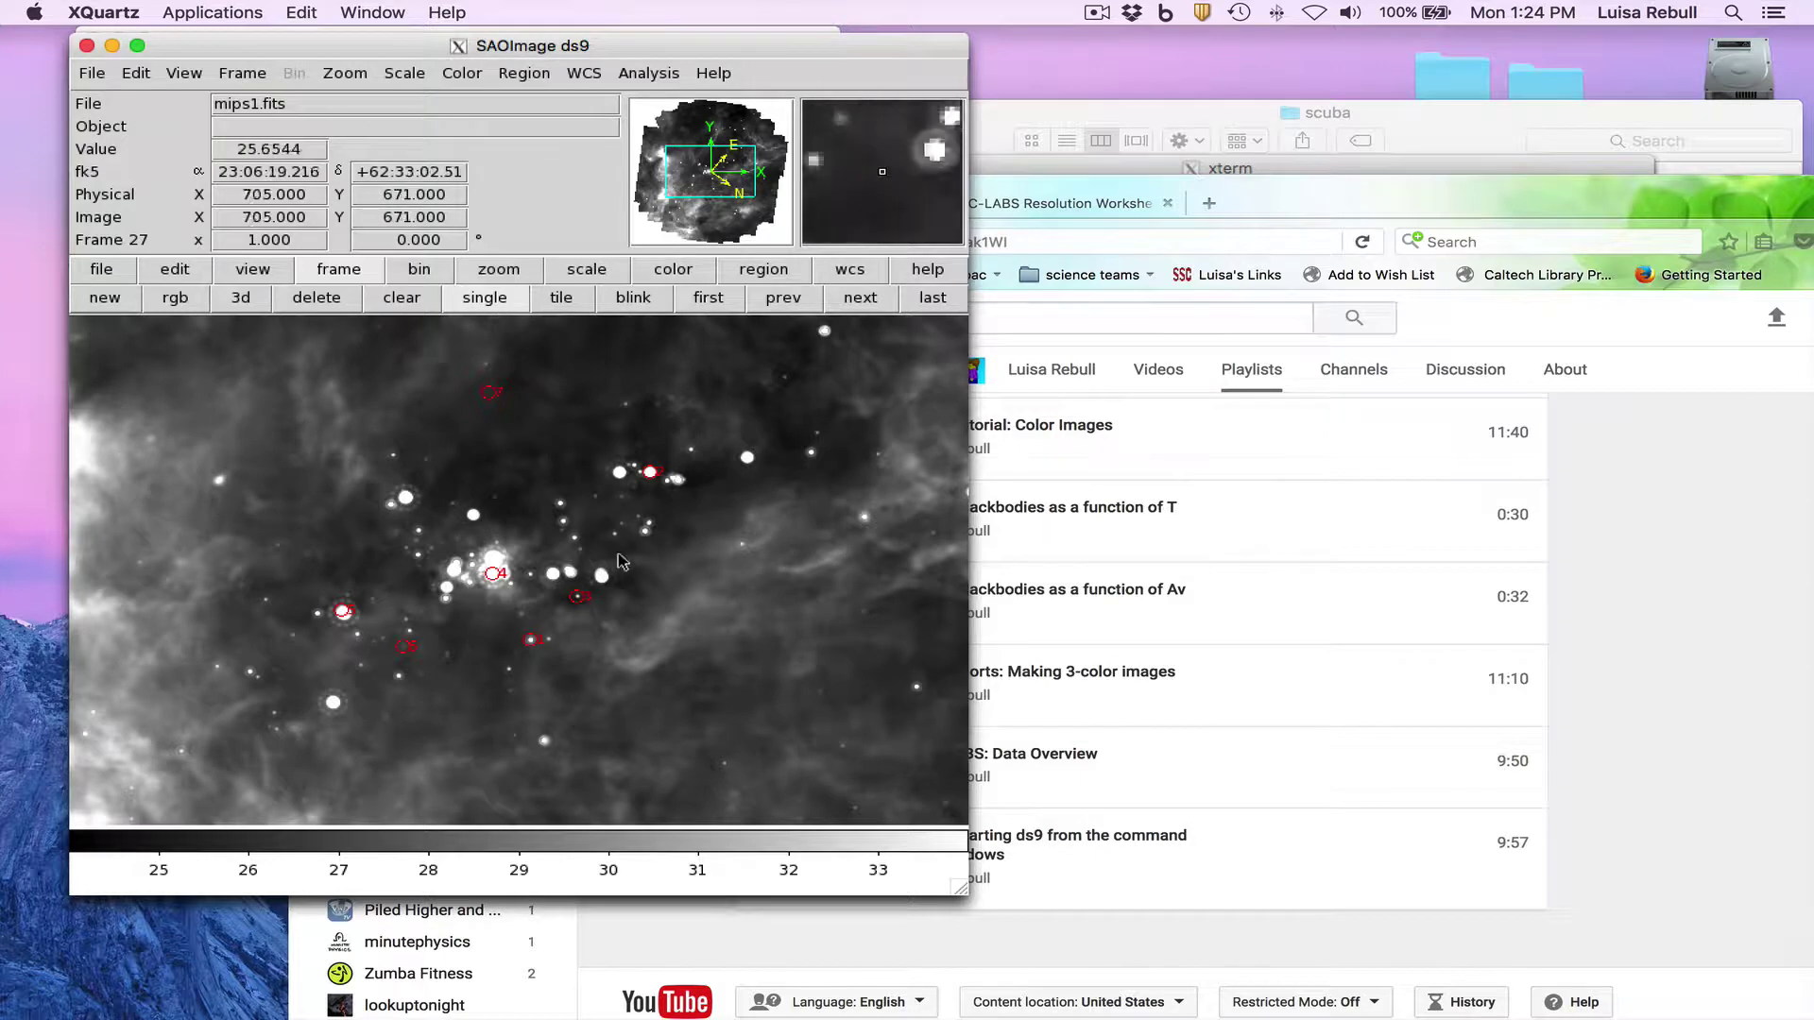
{"action": "middle_click", "coordinate": [534, 647]}
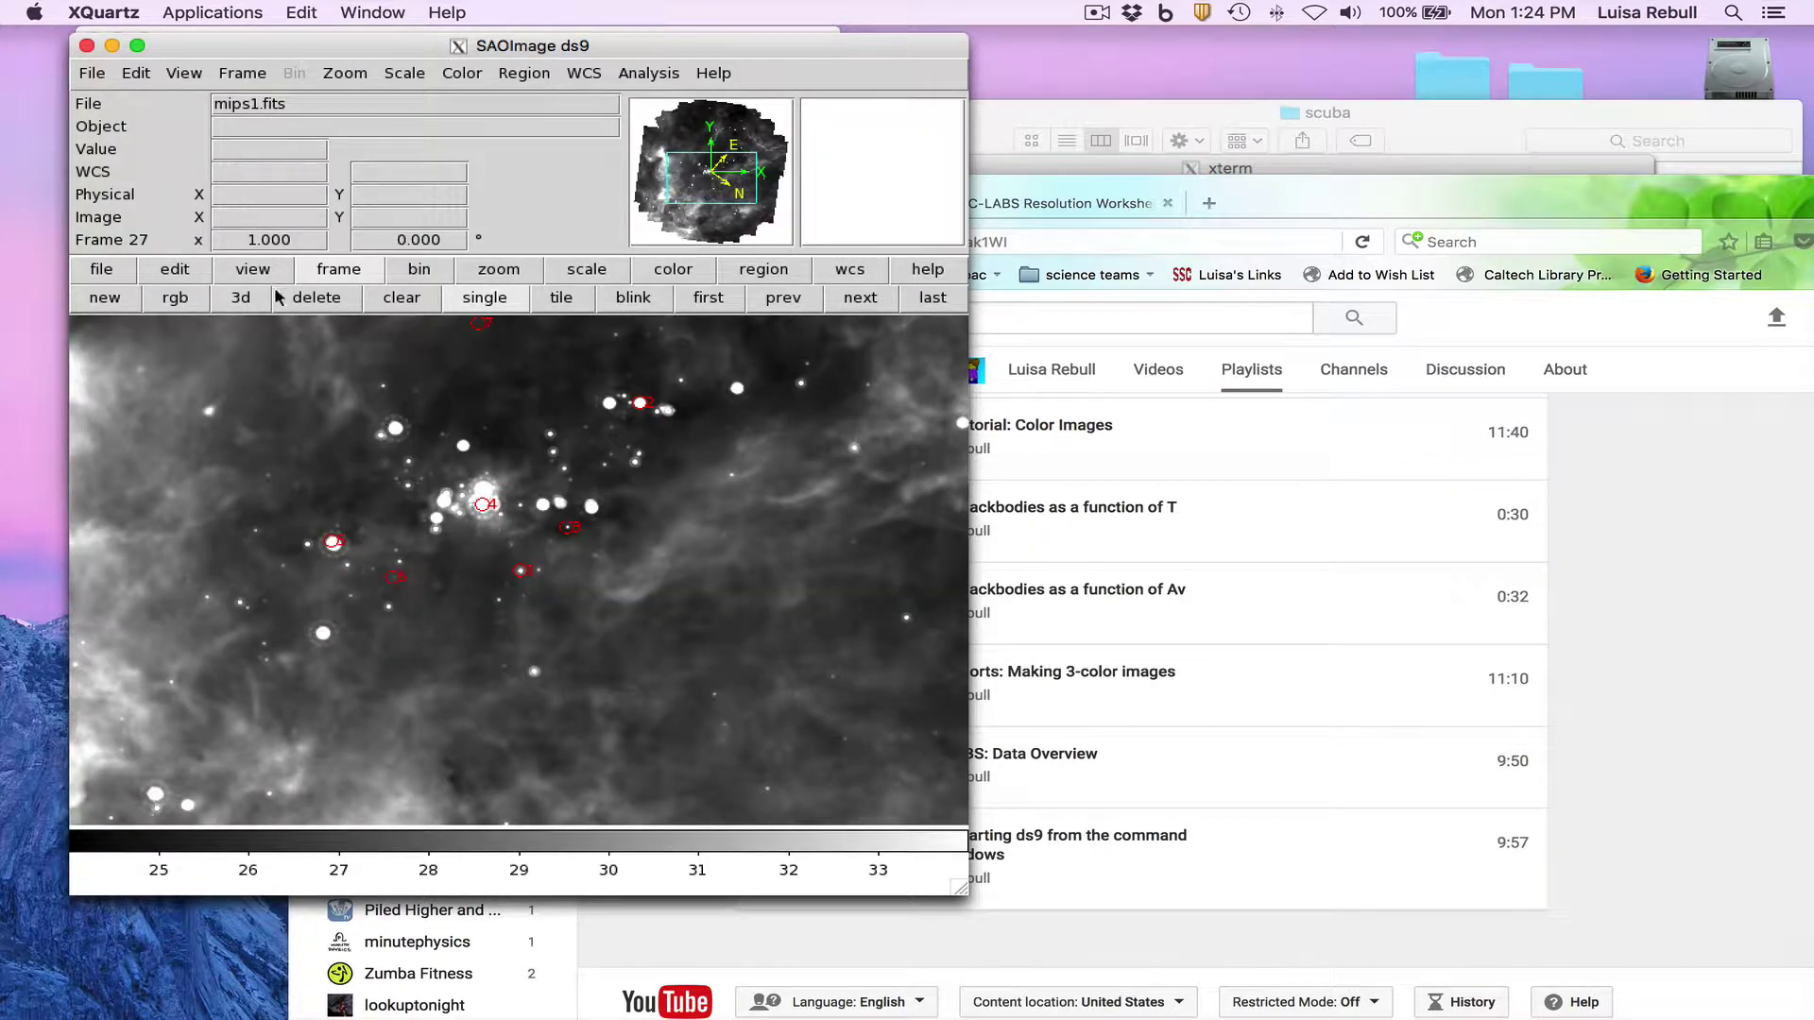
{"action": "left_click", "coordinate": [499, 269]}
{"action": "left_click", "coordinate": [145, 299]}
{"action": "left_click", "coordinate": [145, 299]}
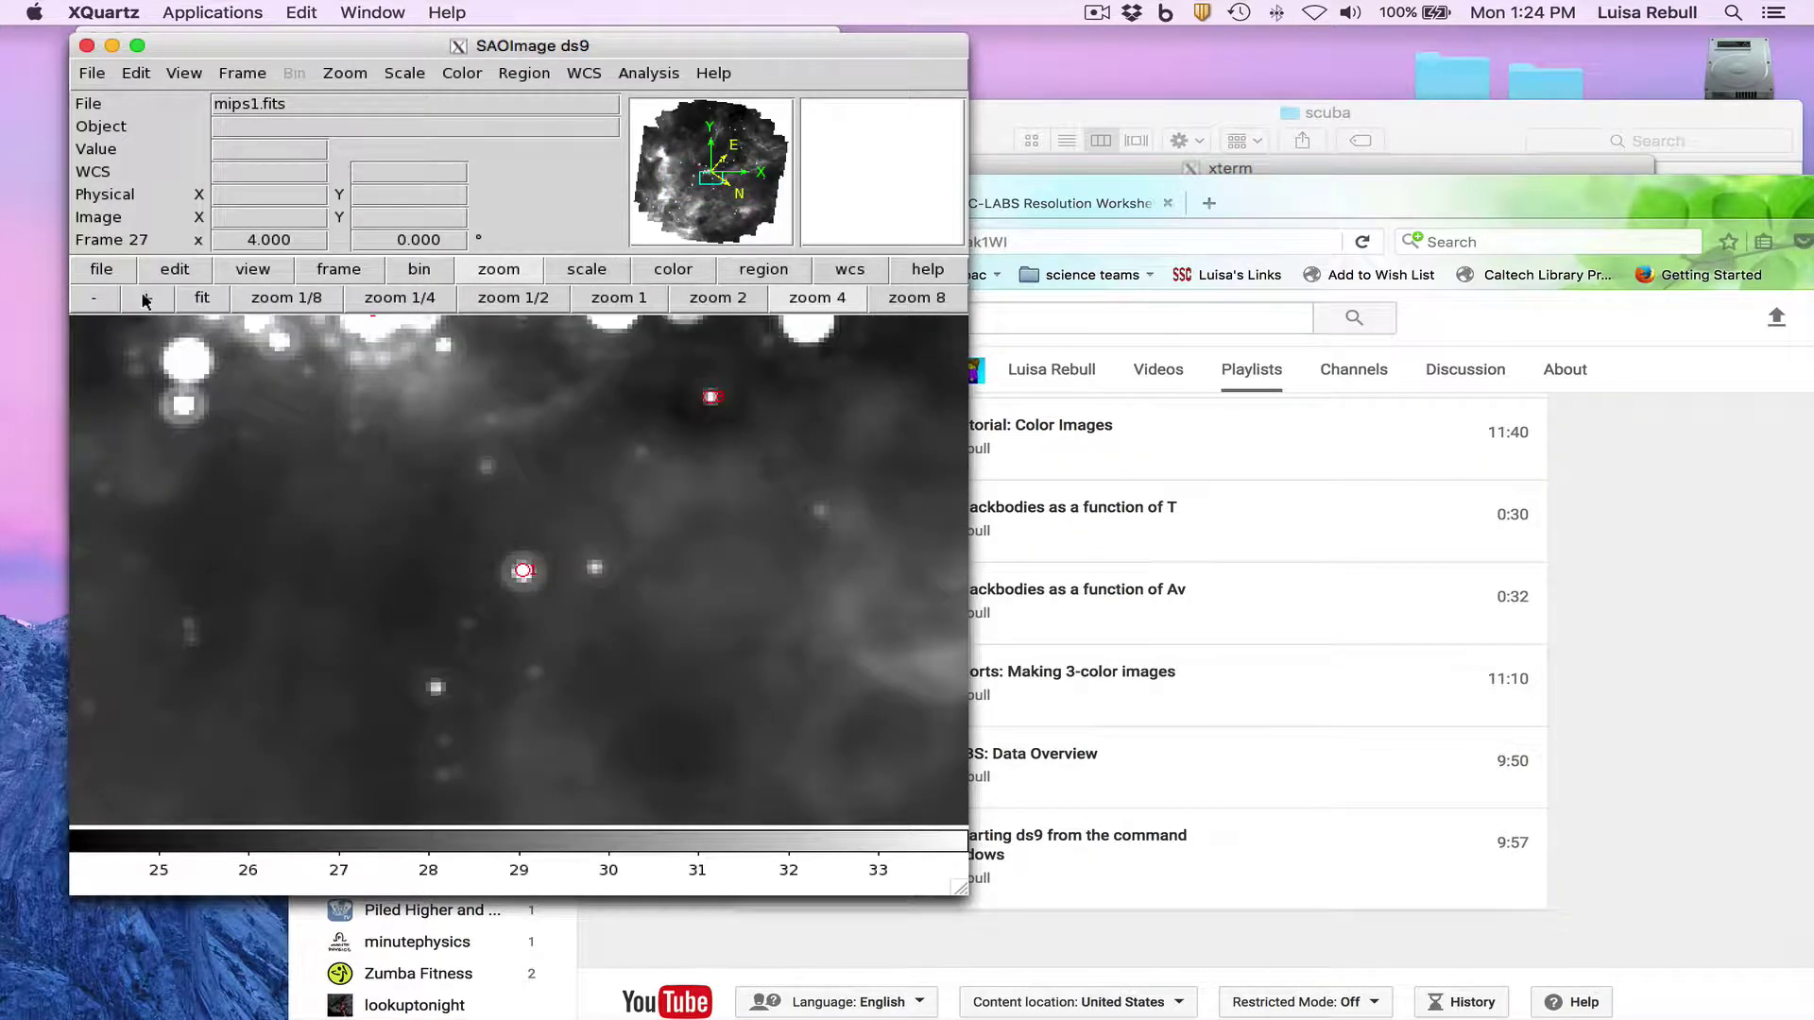
{"action": "left_click", "coordinate": [93, 299]}
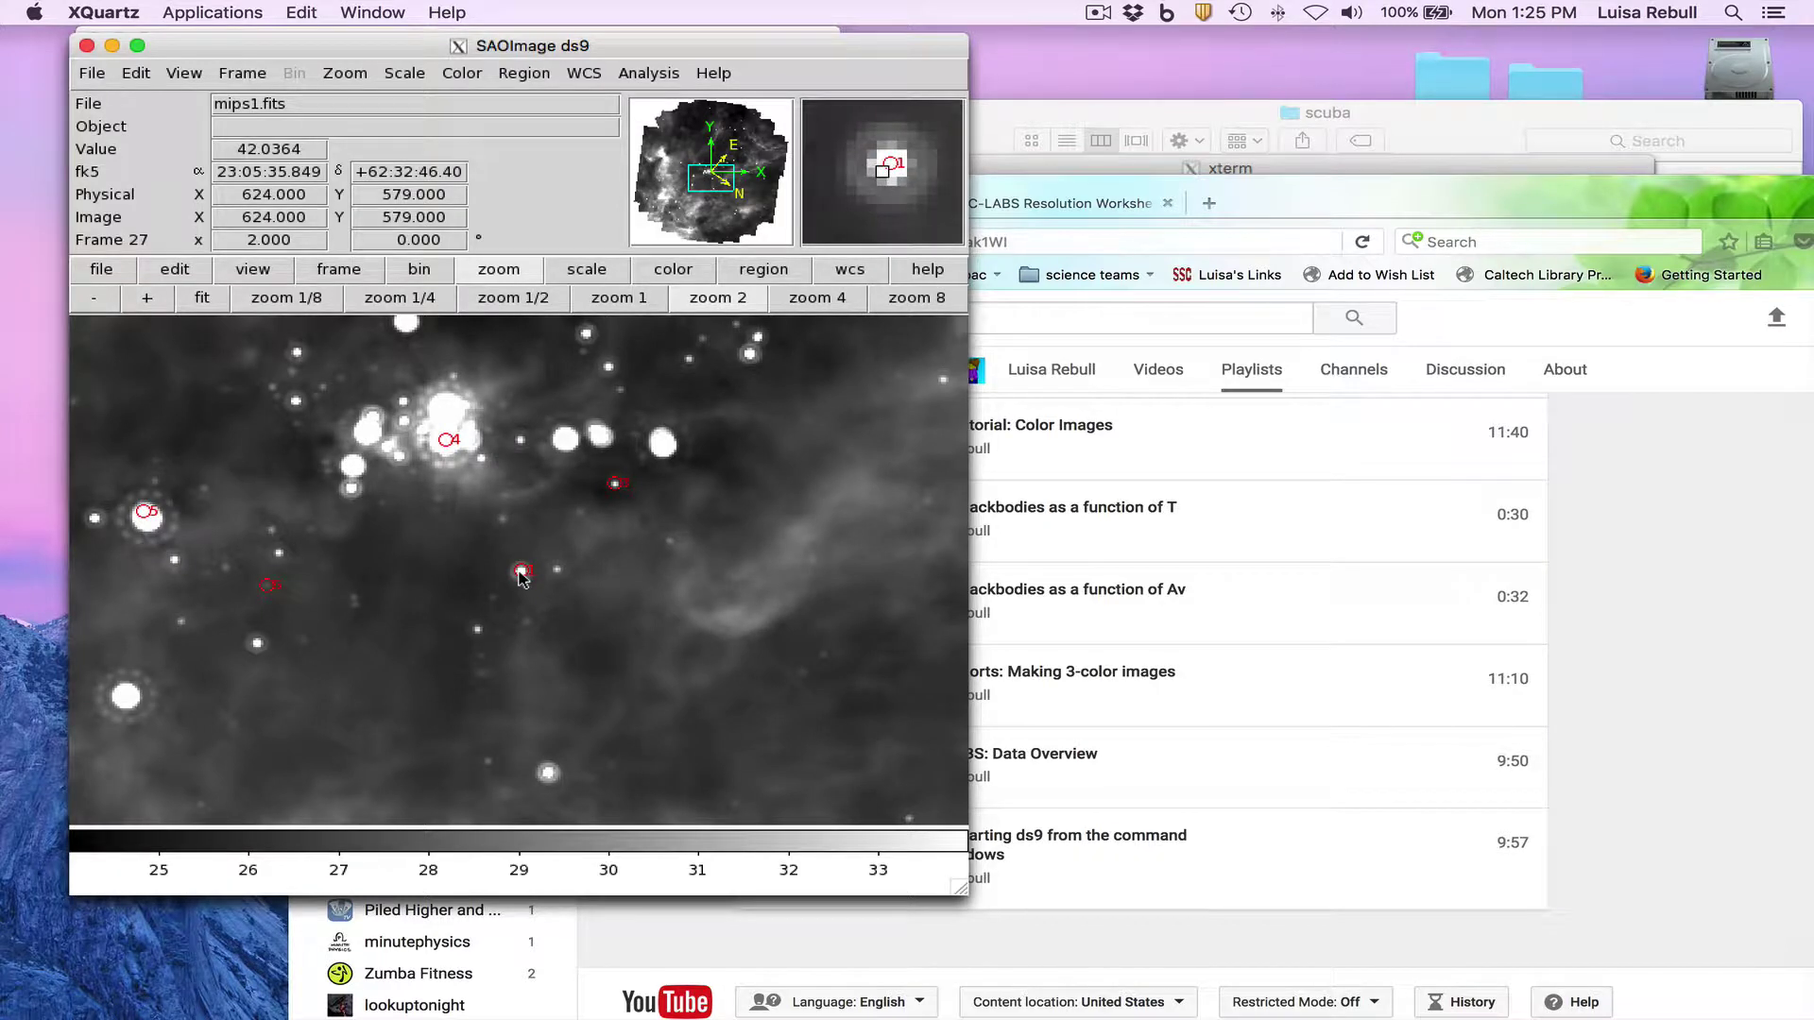
{"action": "left_click_drag", "start_coordinate": [523, 578], "coordinate": [525, 575]}
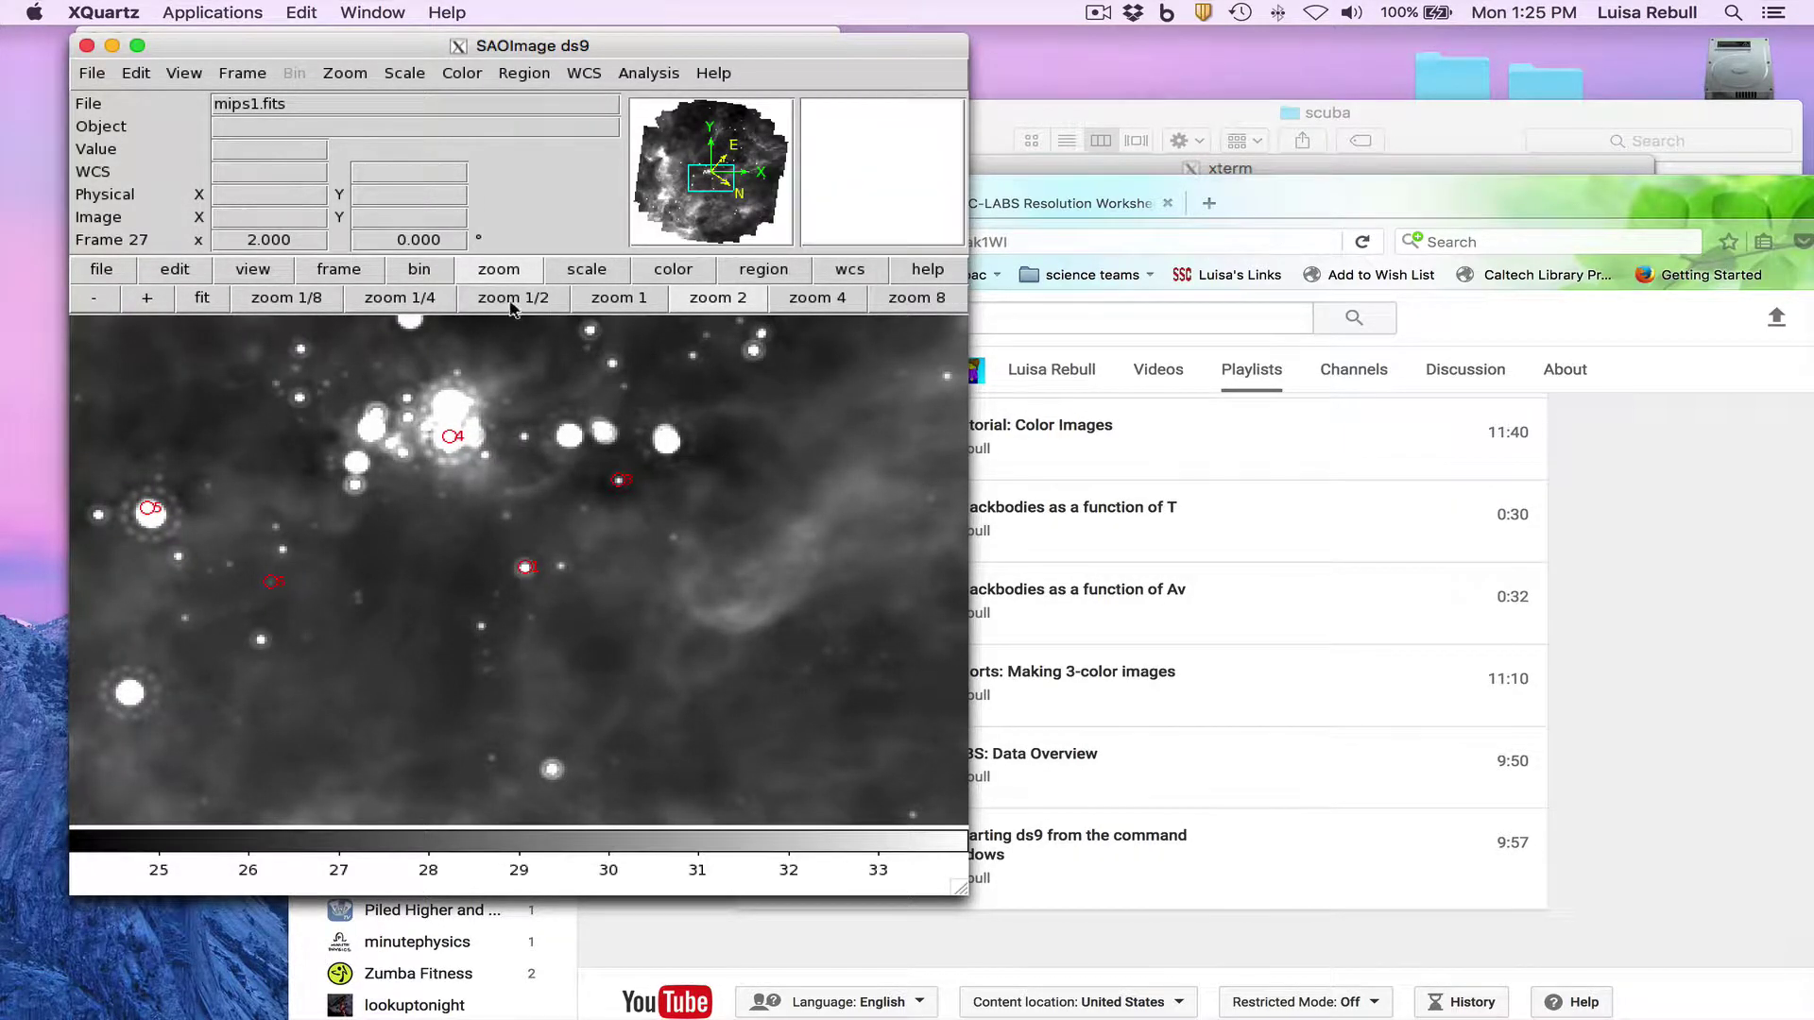
Tile all frames and match them to the mips1.fits frame by WCS.
{"action": "left_click", "coordinate": [359, 274]}
{"action": "left_click", "coordinate": [563, 304]}
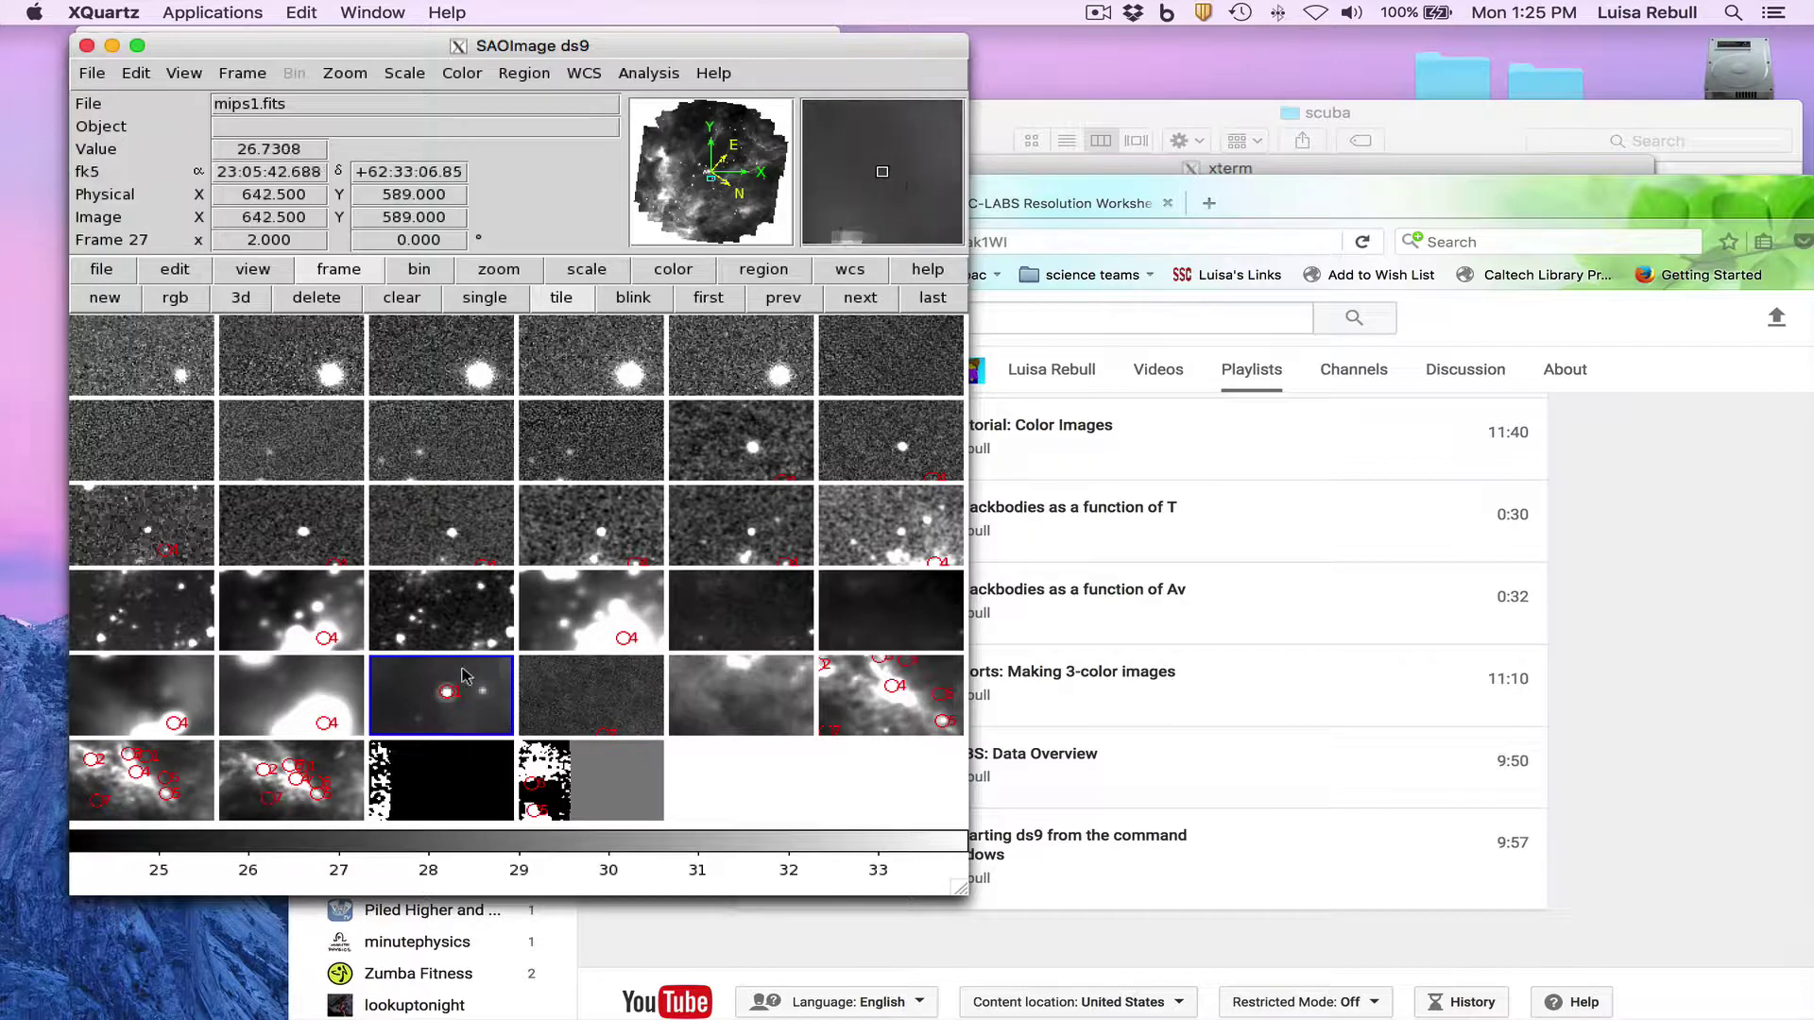
{"action": "left_click", "coordinate": [243, 74]}
{"action": "mouse_move", "coordinate": [293, 420]}
{"action": "mouse_move", "coordinate": [444, 438]}
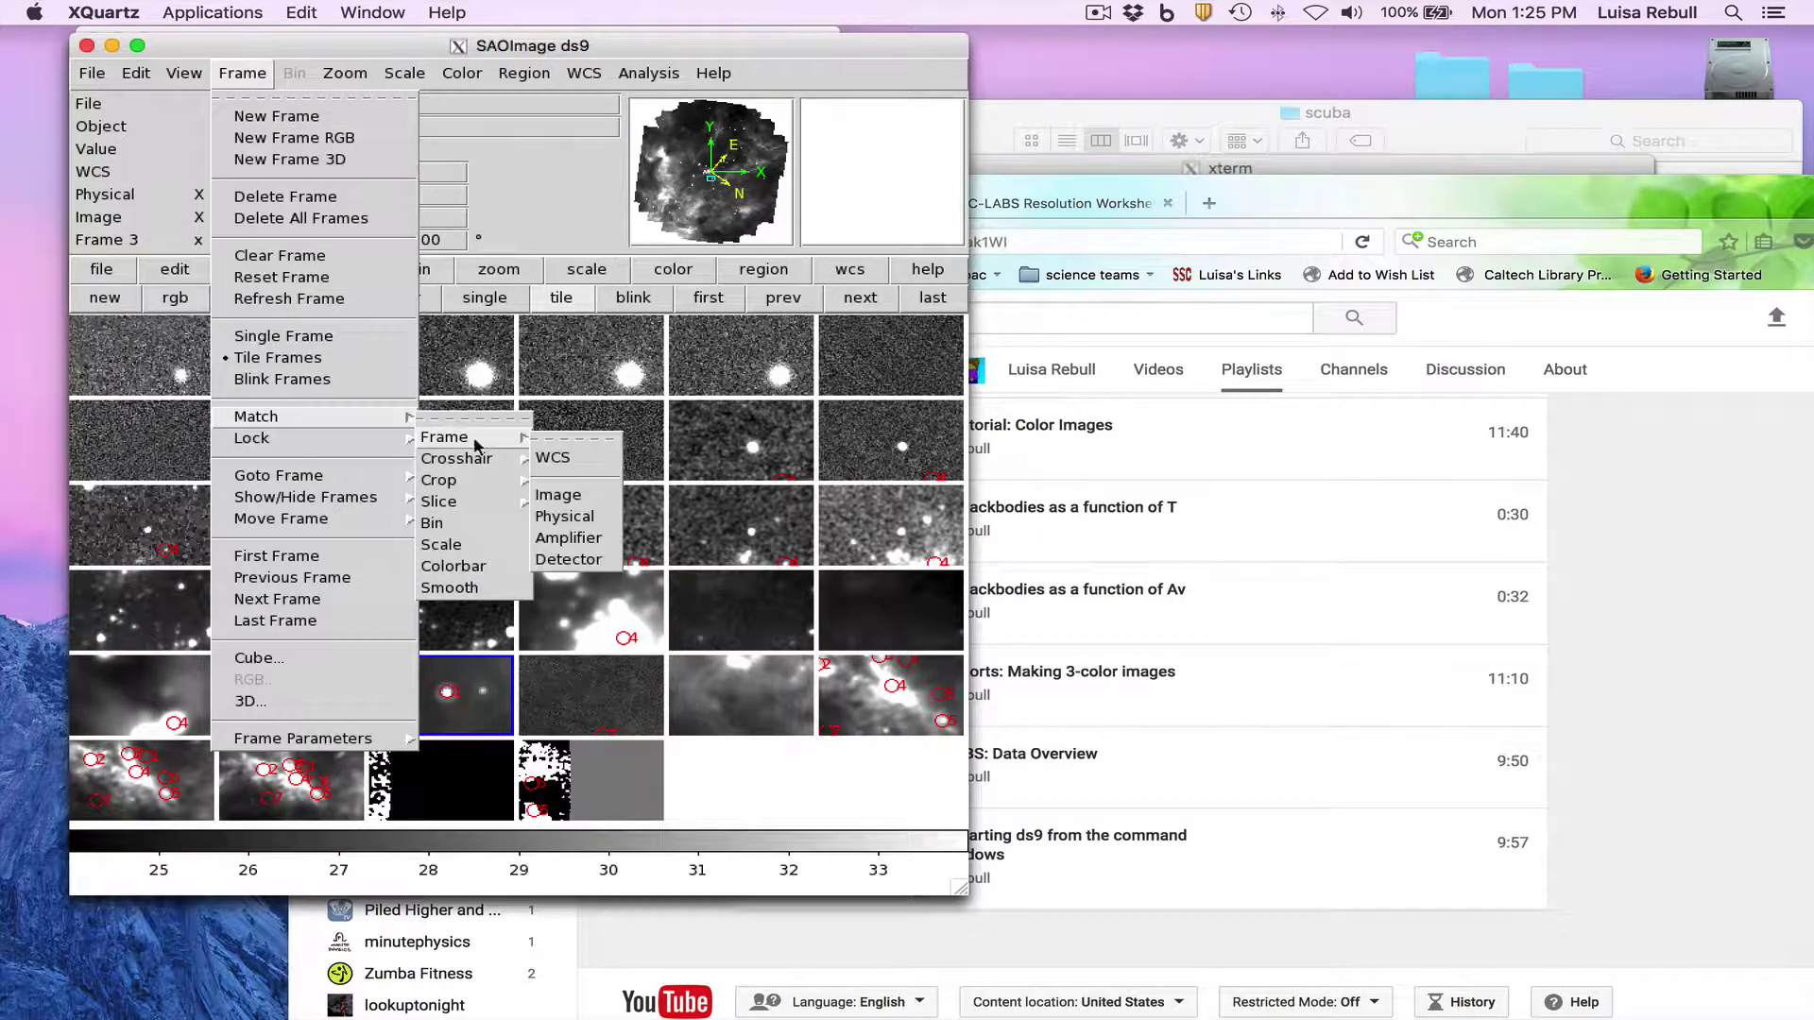
{"action": "left_click", "coordinate": [552, 458]}
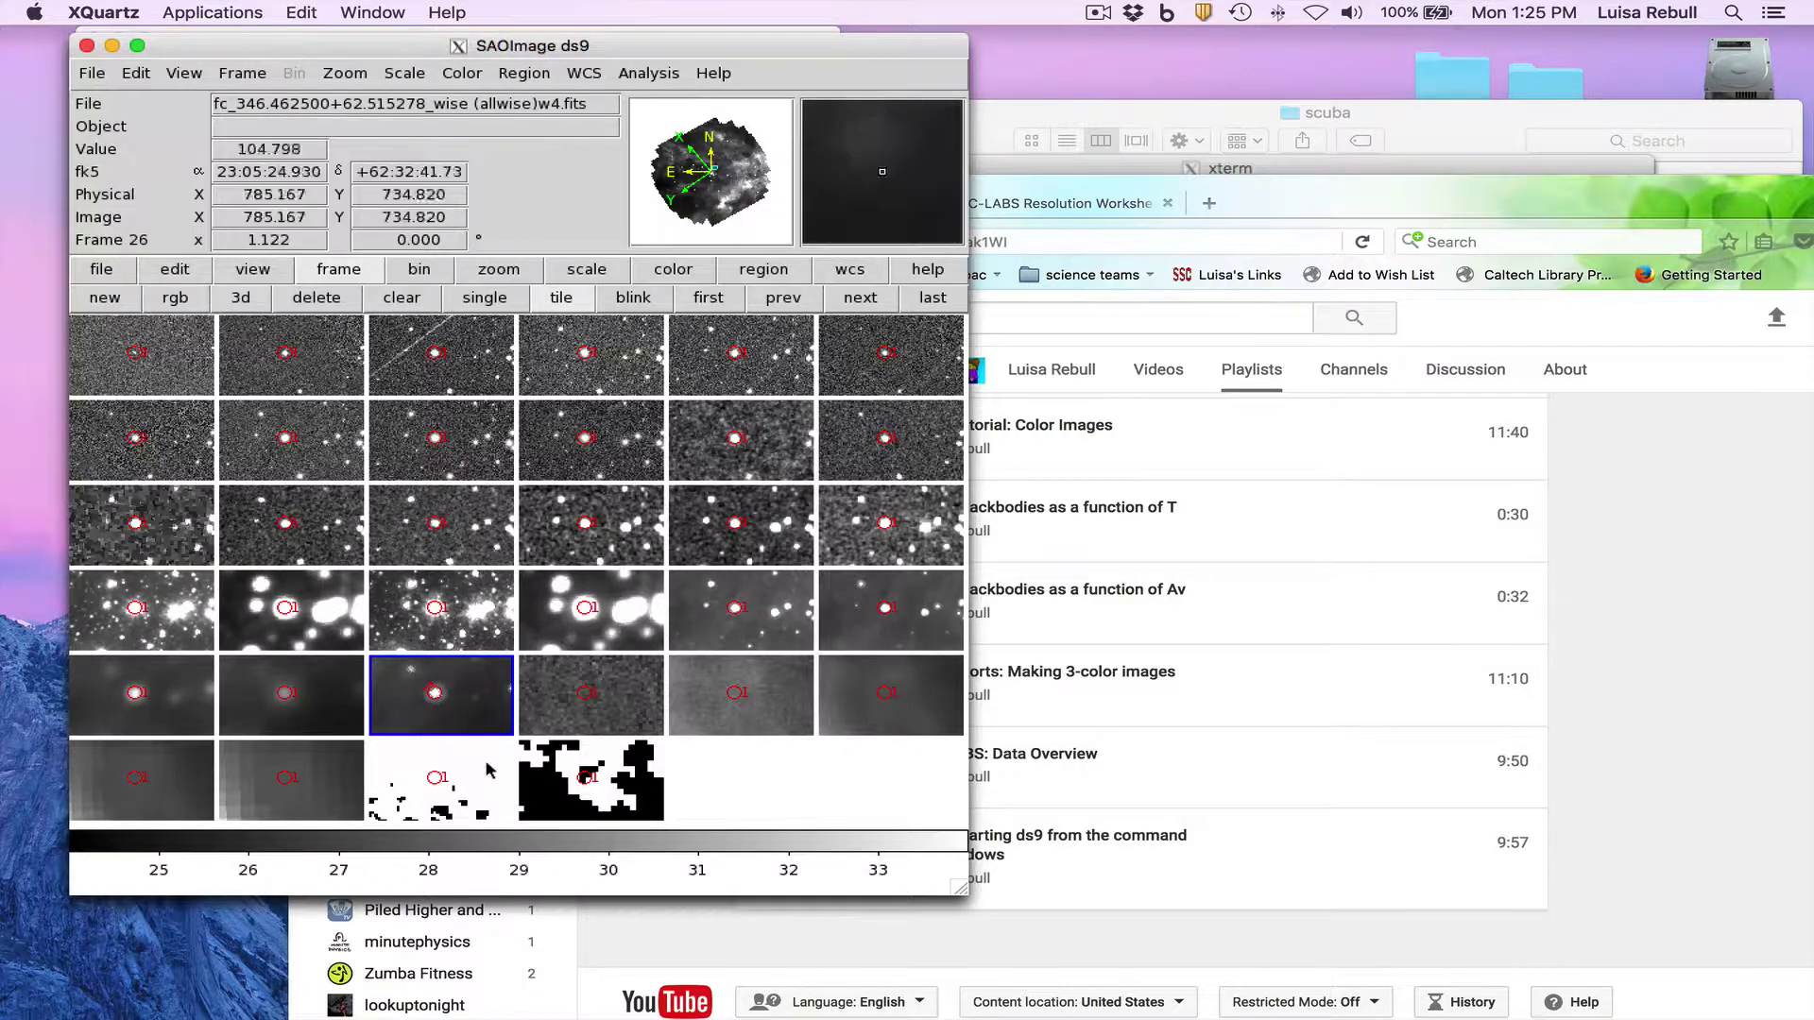
Blink through the matched frames to compare source 1 across images, and return to the tiled view.
{"action": "left_click", "coordinate": [486, 297]}
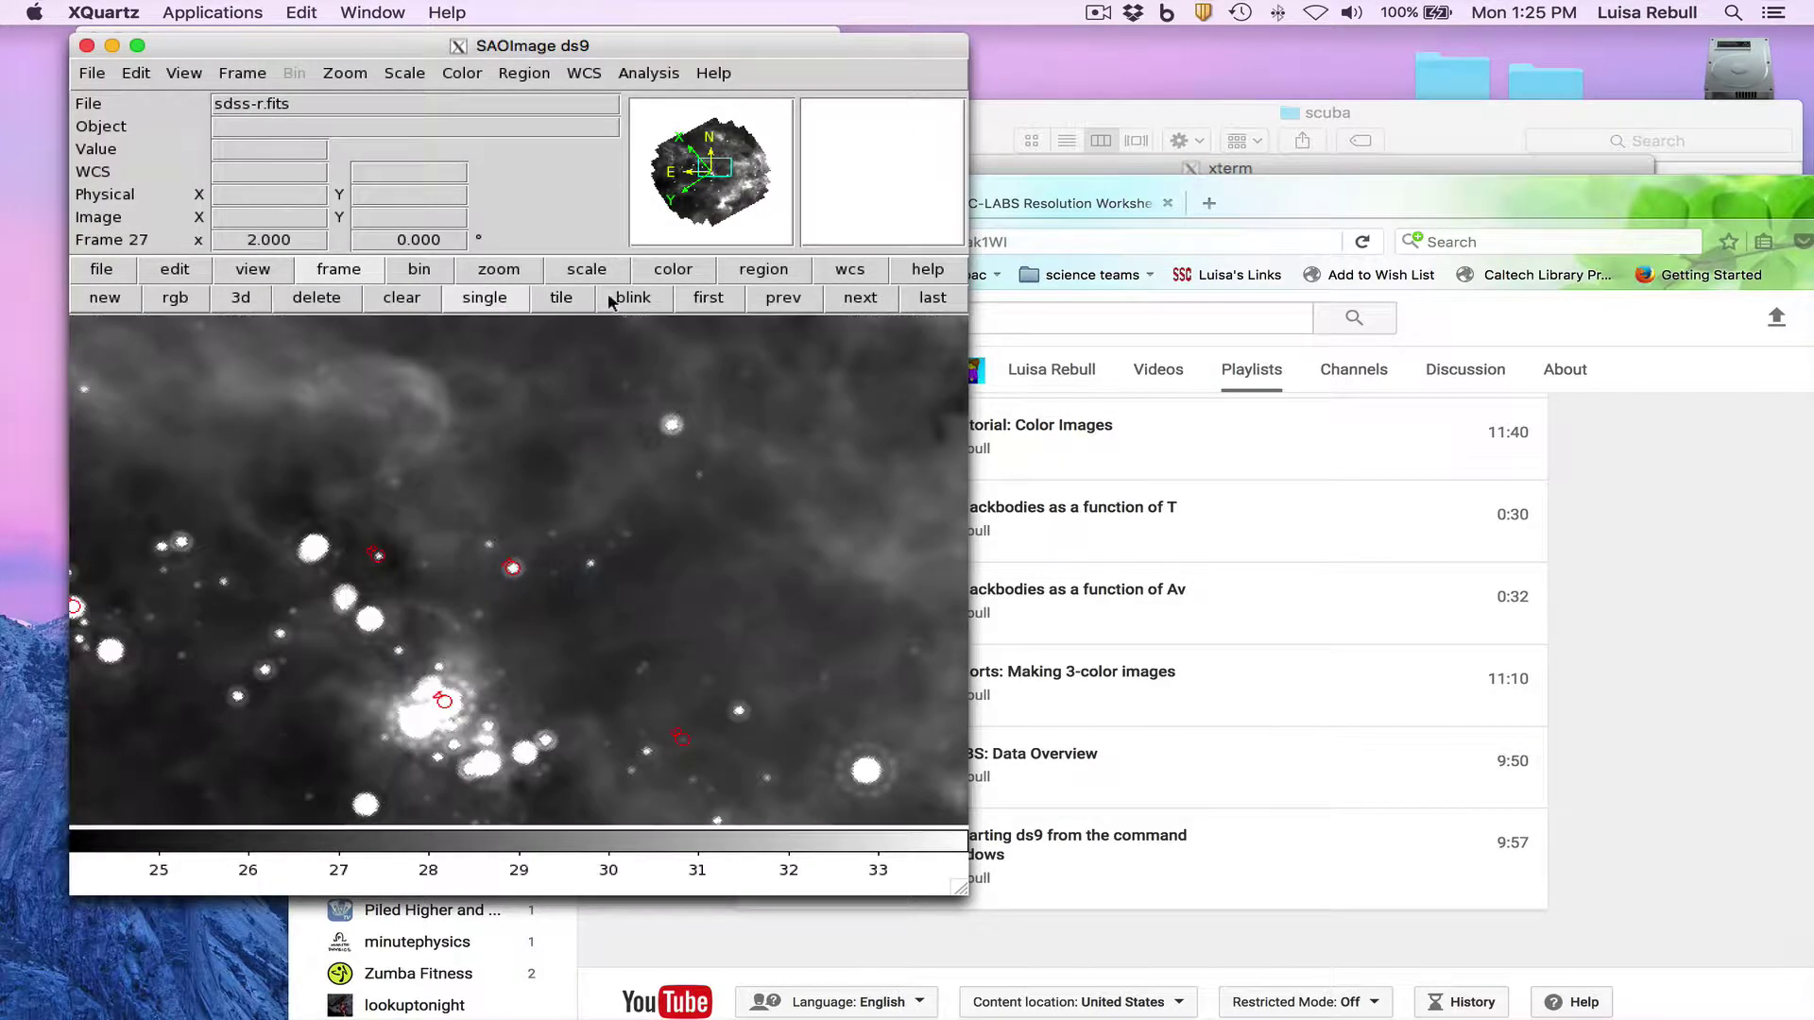
{"action": "left_click", "coordinate": [632, 298]}
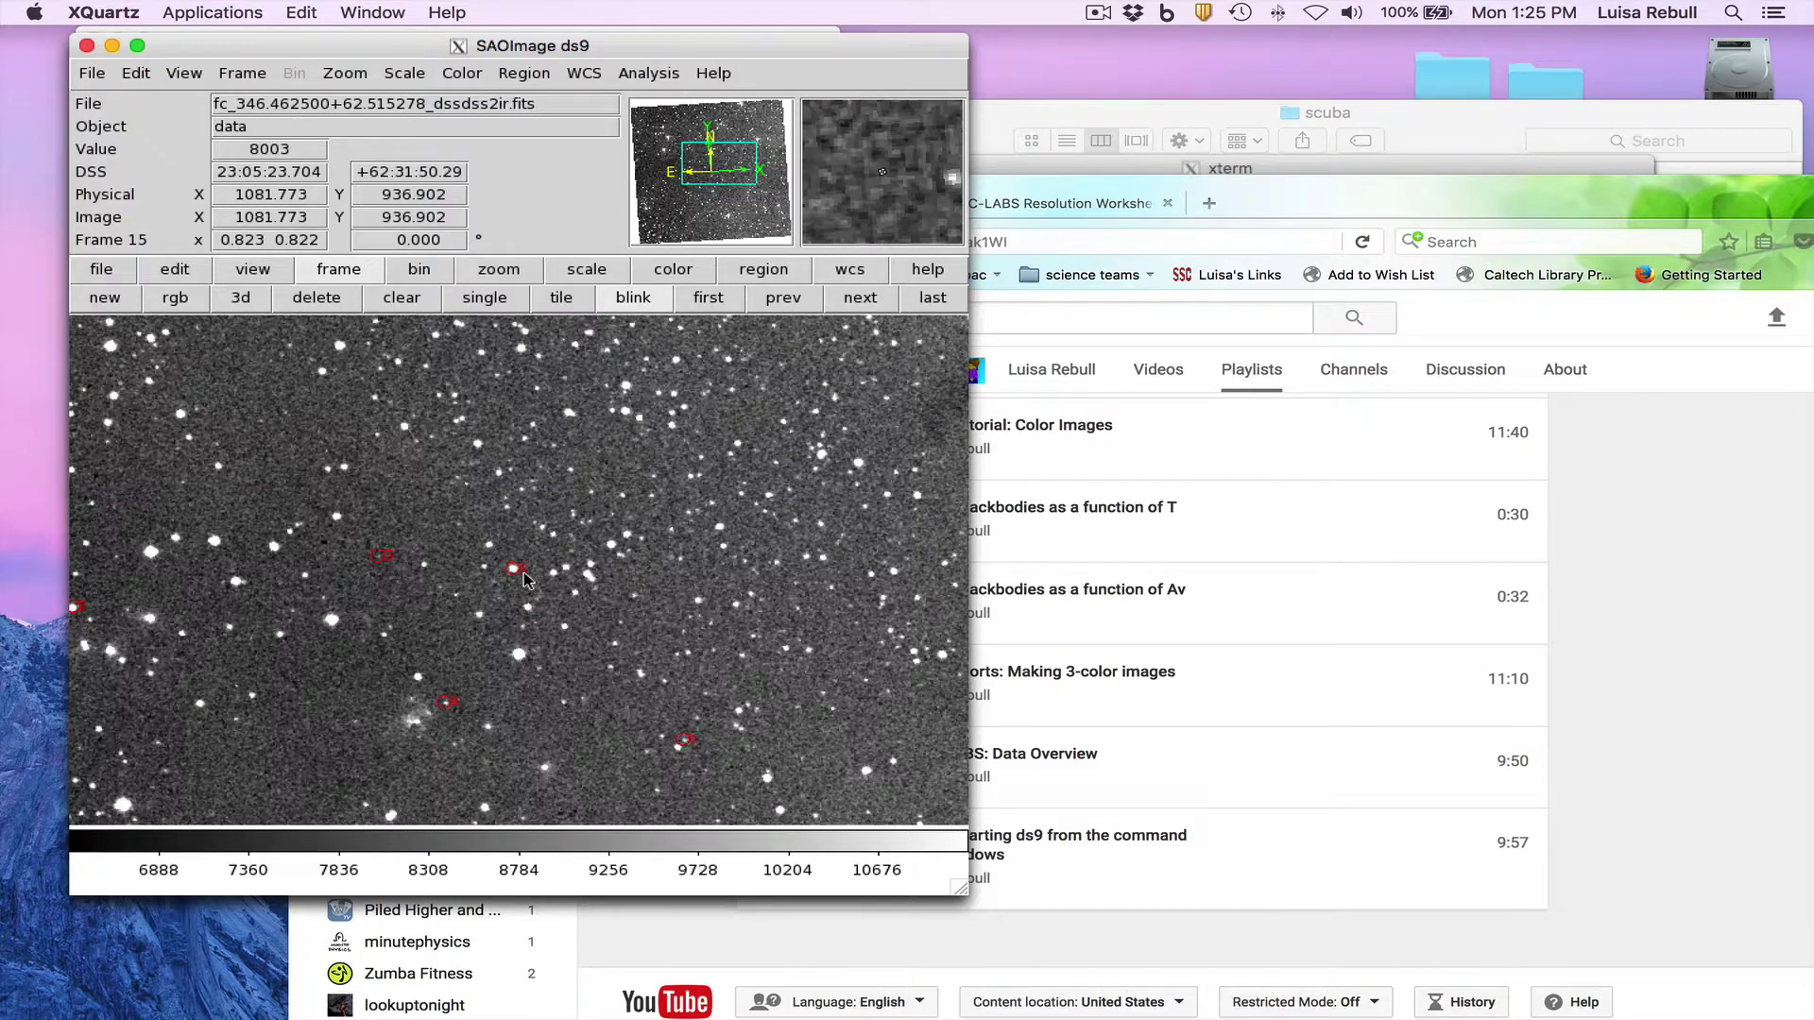
{"action": "left_click", "coordinate": [564, 297]}
Display the SCUBA 450um frame singly and set its scale limits to low 0 and high 5, widening the high limit to about 10.
{"action": "left_click", "coordinate": [441, 784]}
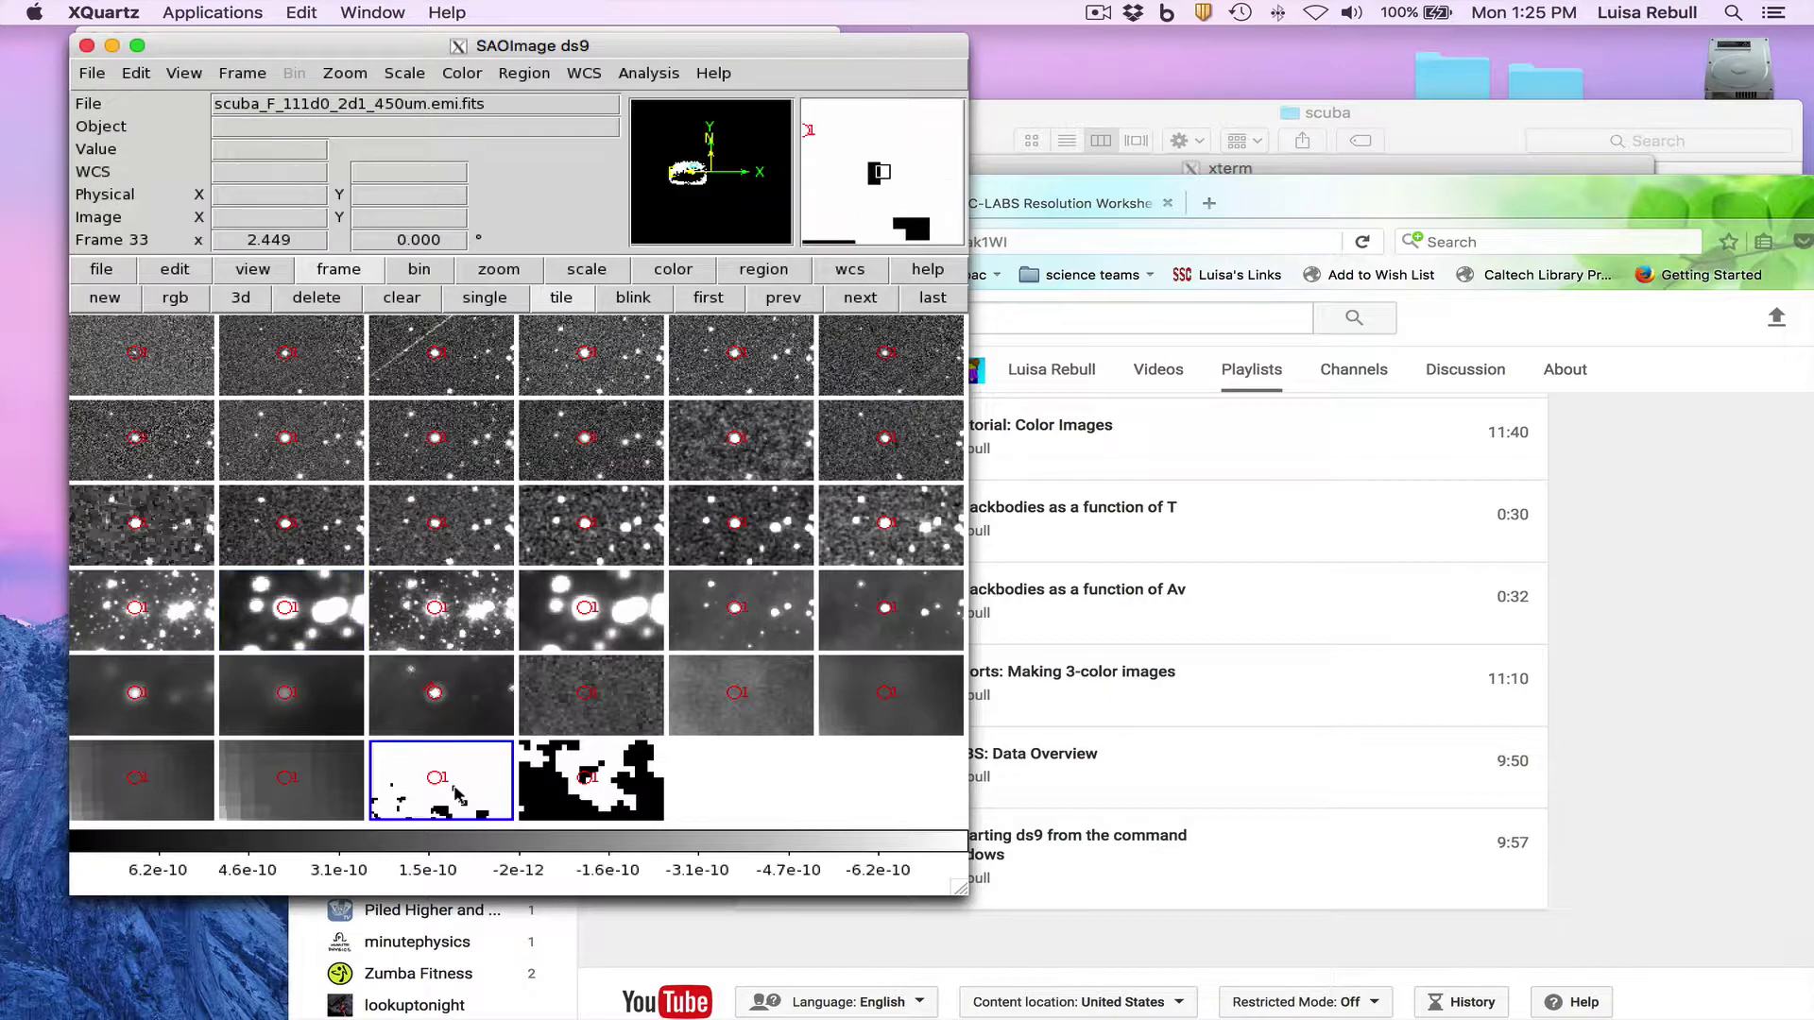
{"action": "left_click", "coordinate": [515, 299]}
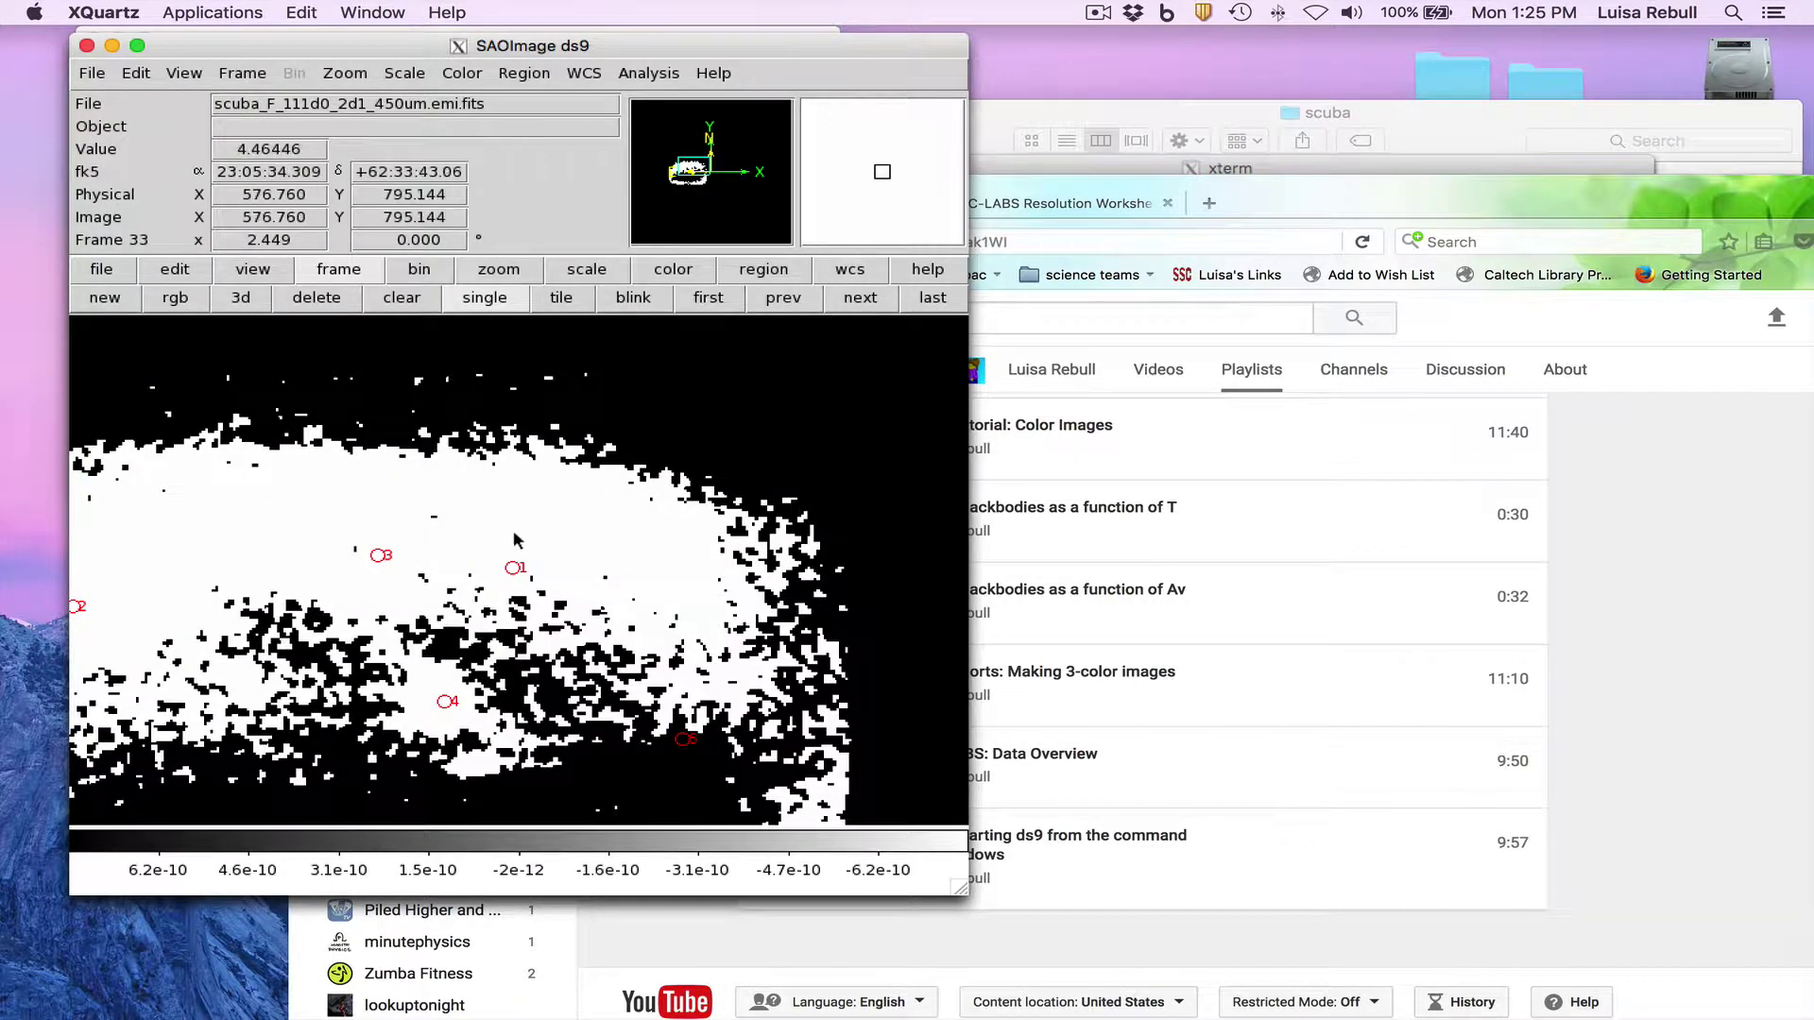
{"action": "left_click", "coordinate": [404, 72]}
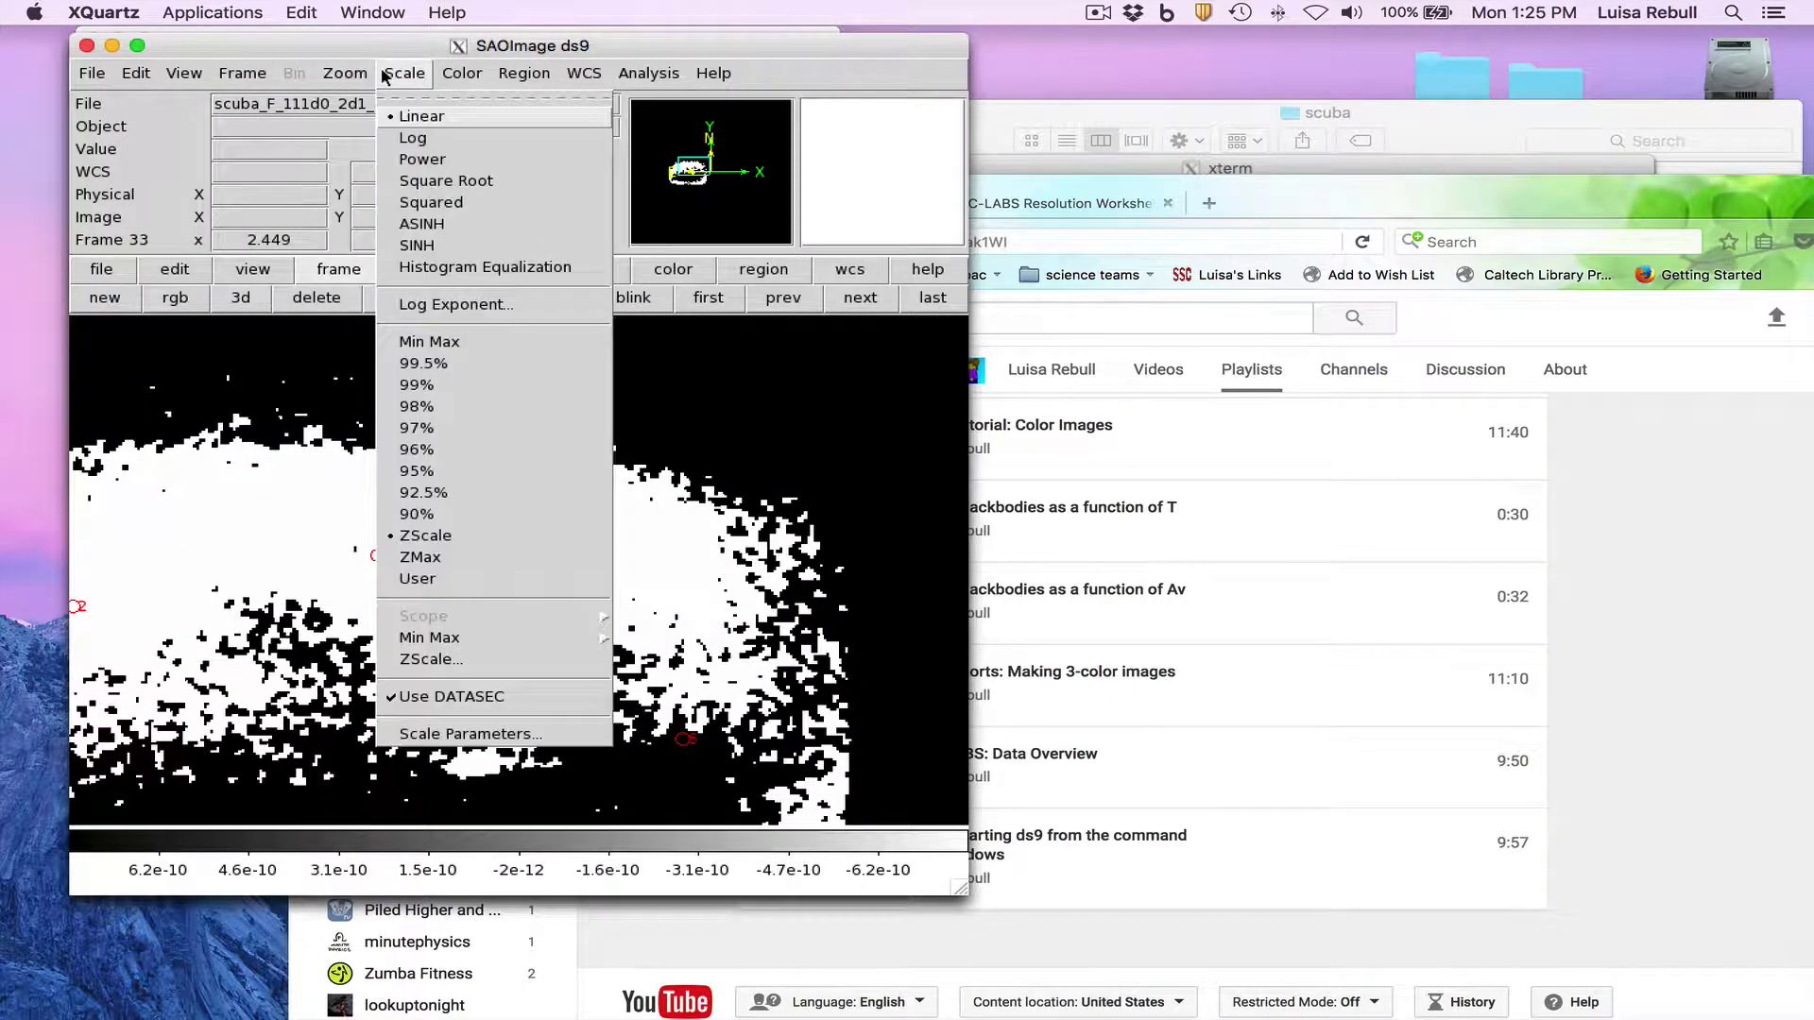
{"action": "left_click", "coordinate": [449, 734]}
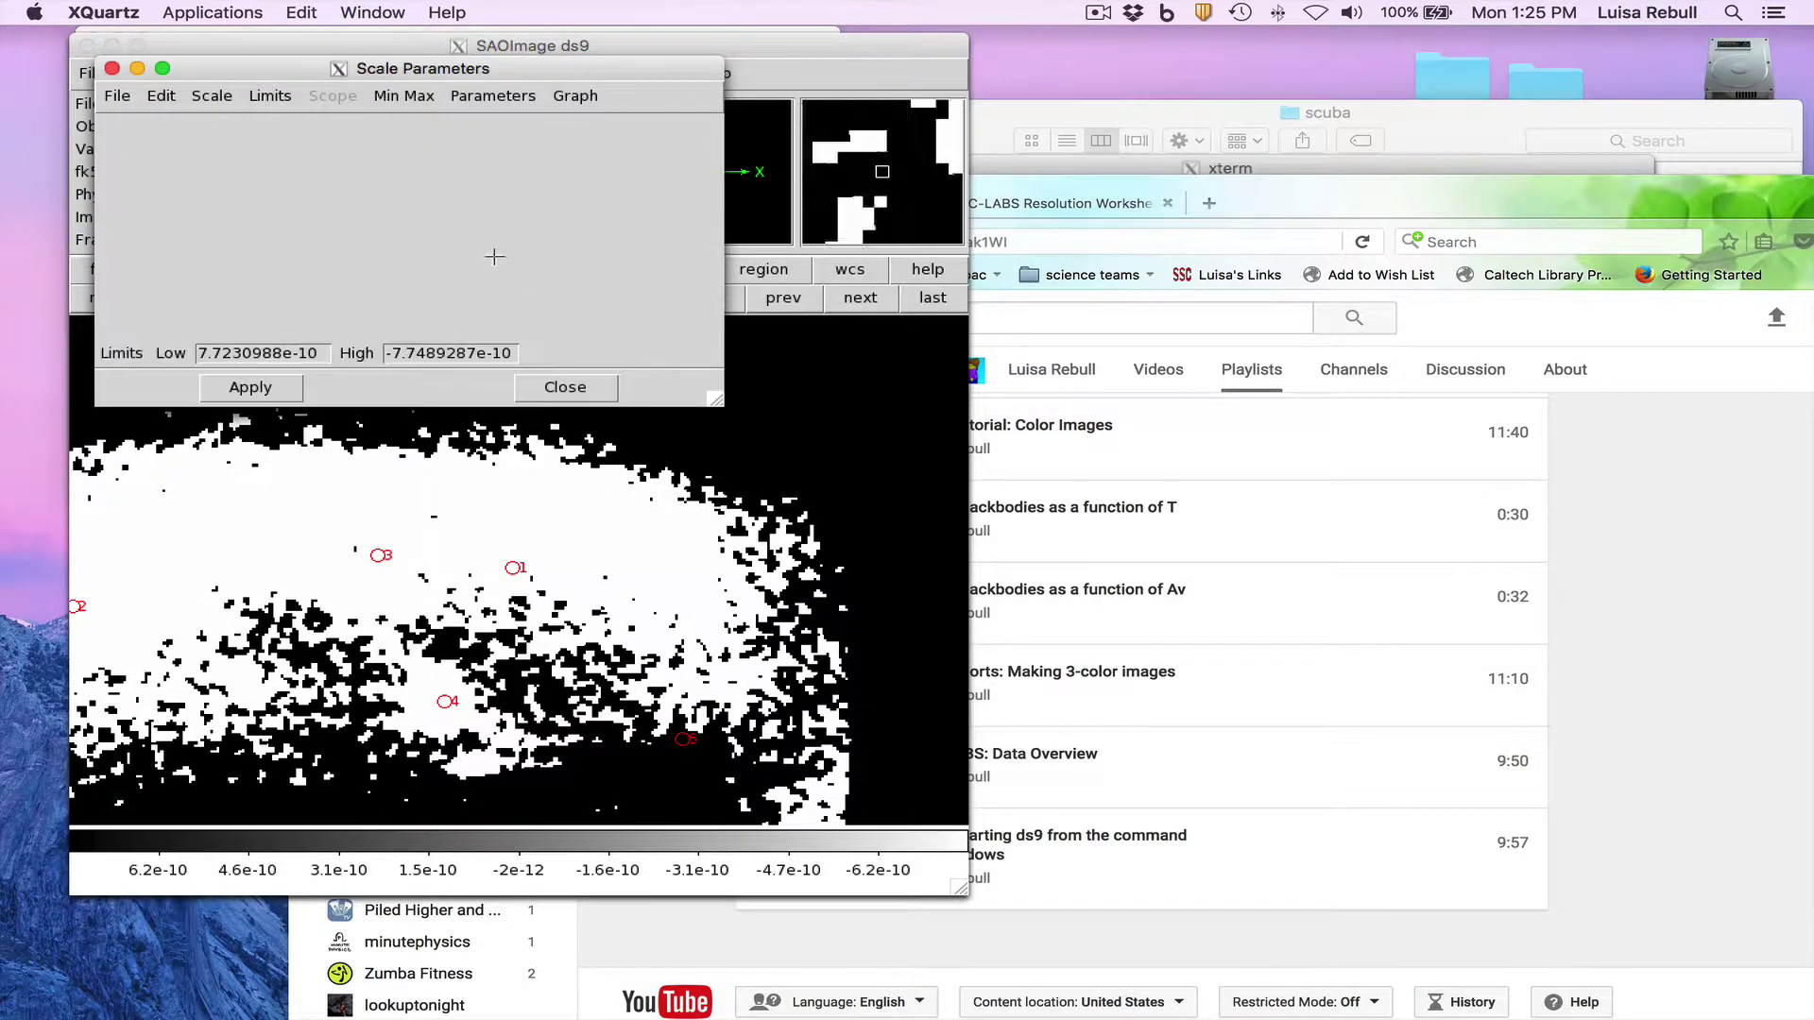
{"action": "double_click", "coordinate": [305, 356]}
{"action": "type", "text": "0"}
{"action": "triple_click", "coordinate": [459, 354]}
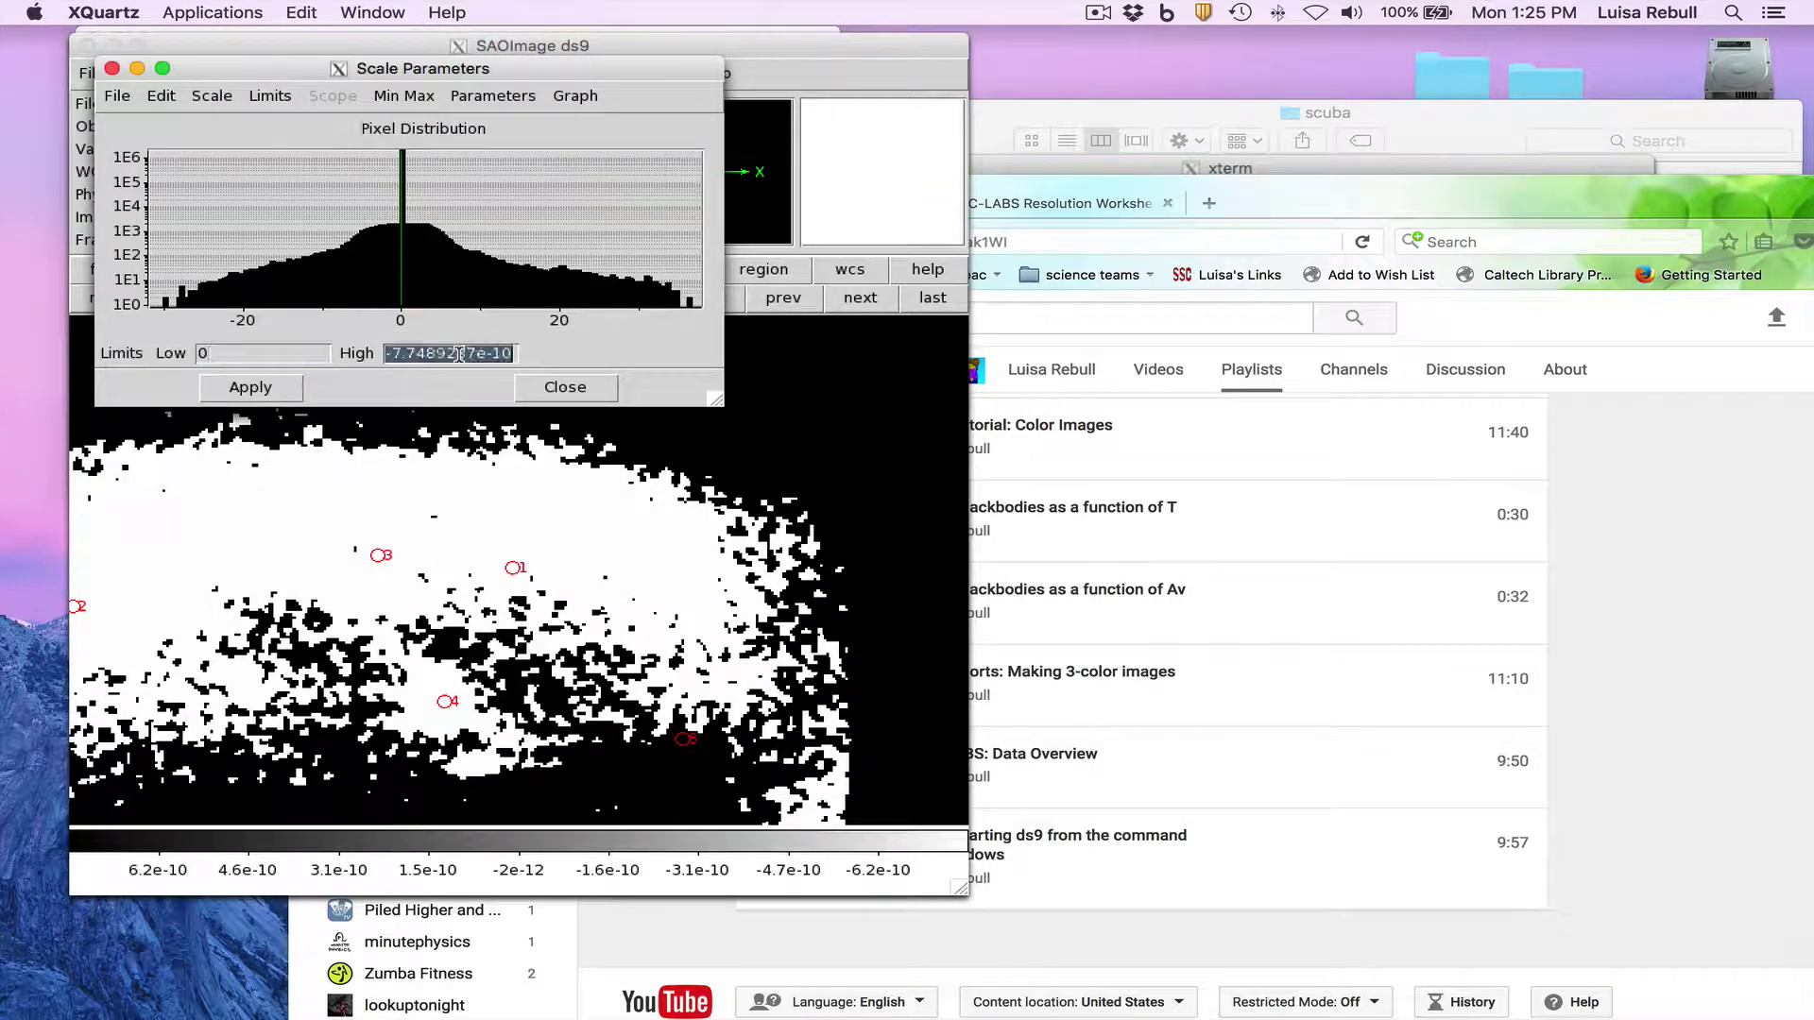
{"action": "type", "text": "5"}
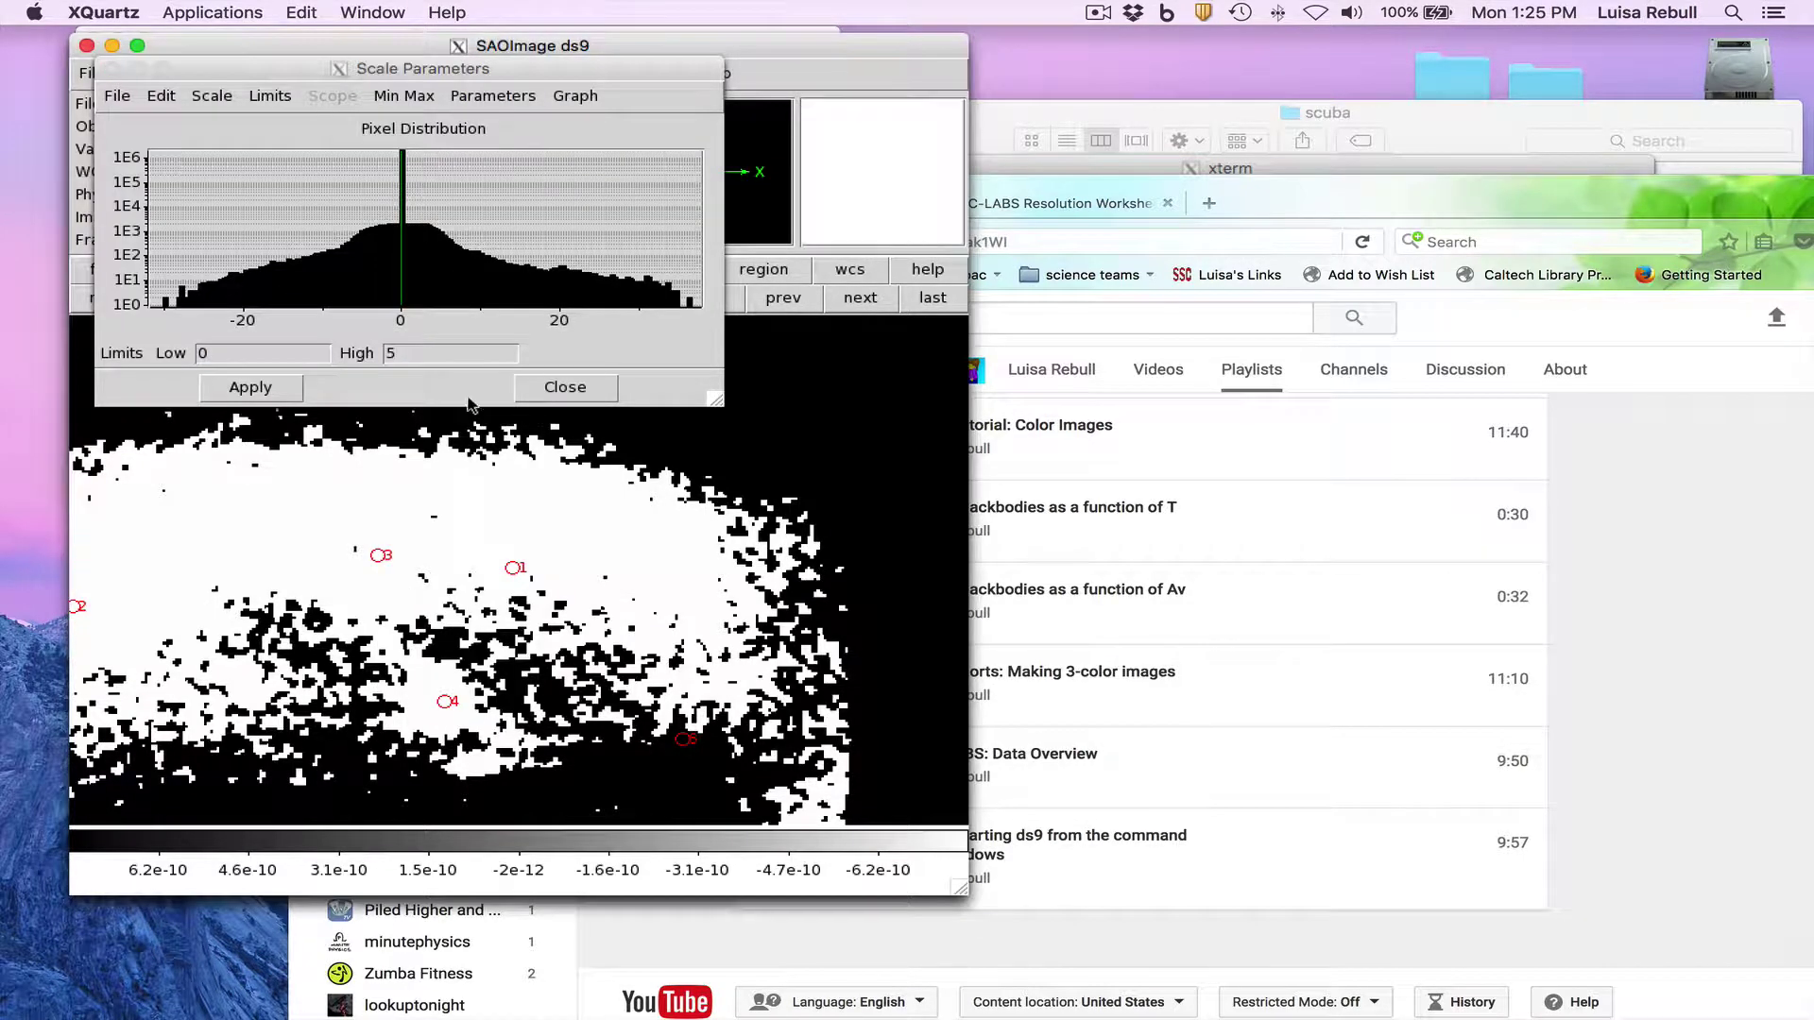
{"action": "left_click", "coordinate": [267, 390]}
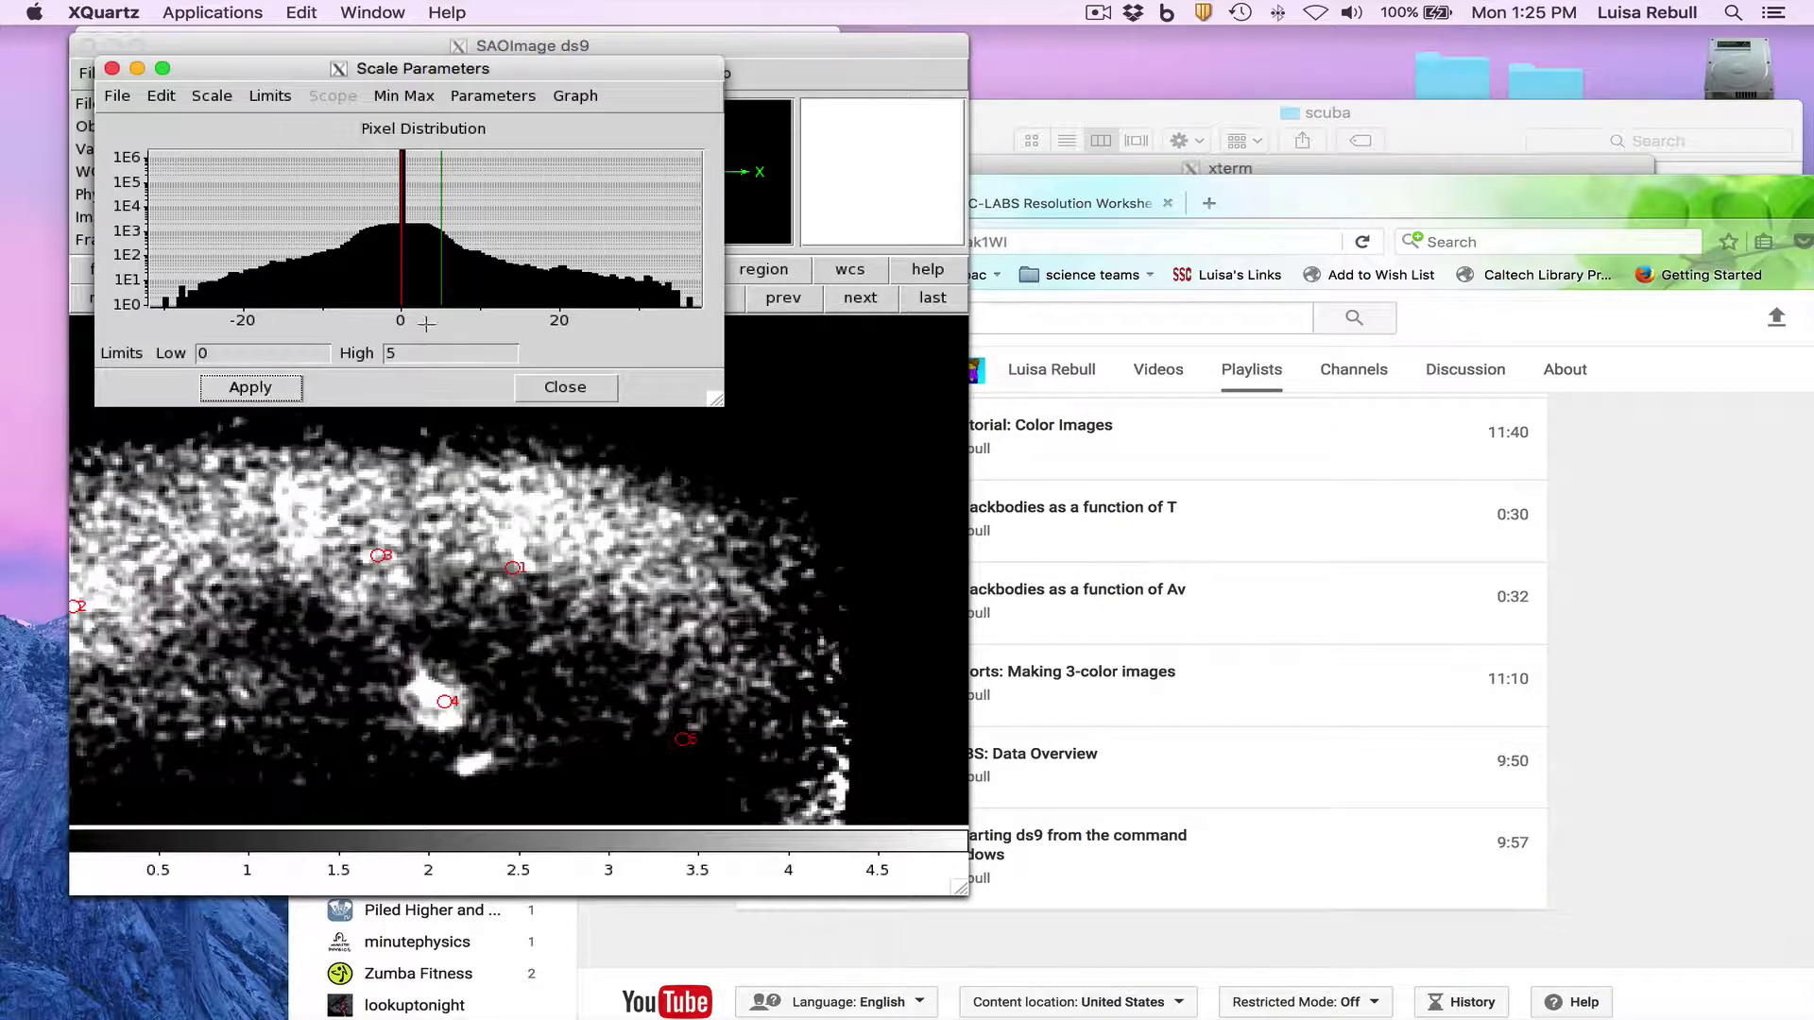
{"action": "left_click_drag", "start_coordinate": [447, 272], "coordinate": [484, 274]}
{"action": "left_click", "coordinate": [565, 387]}
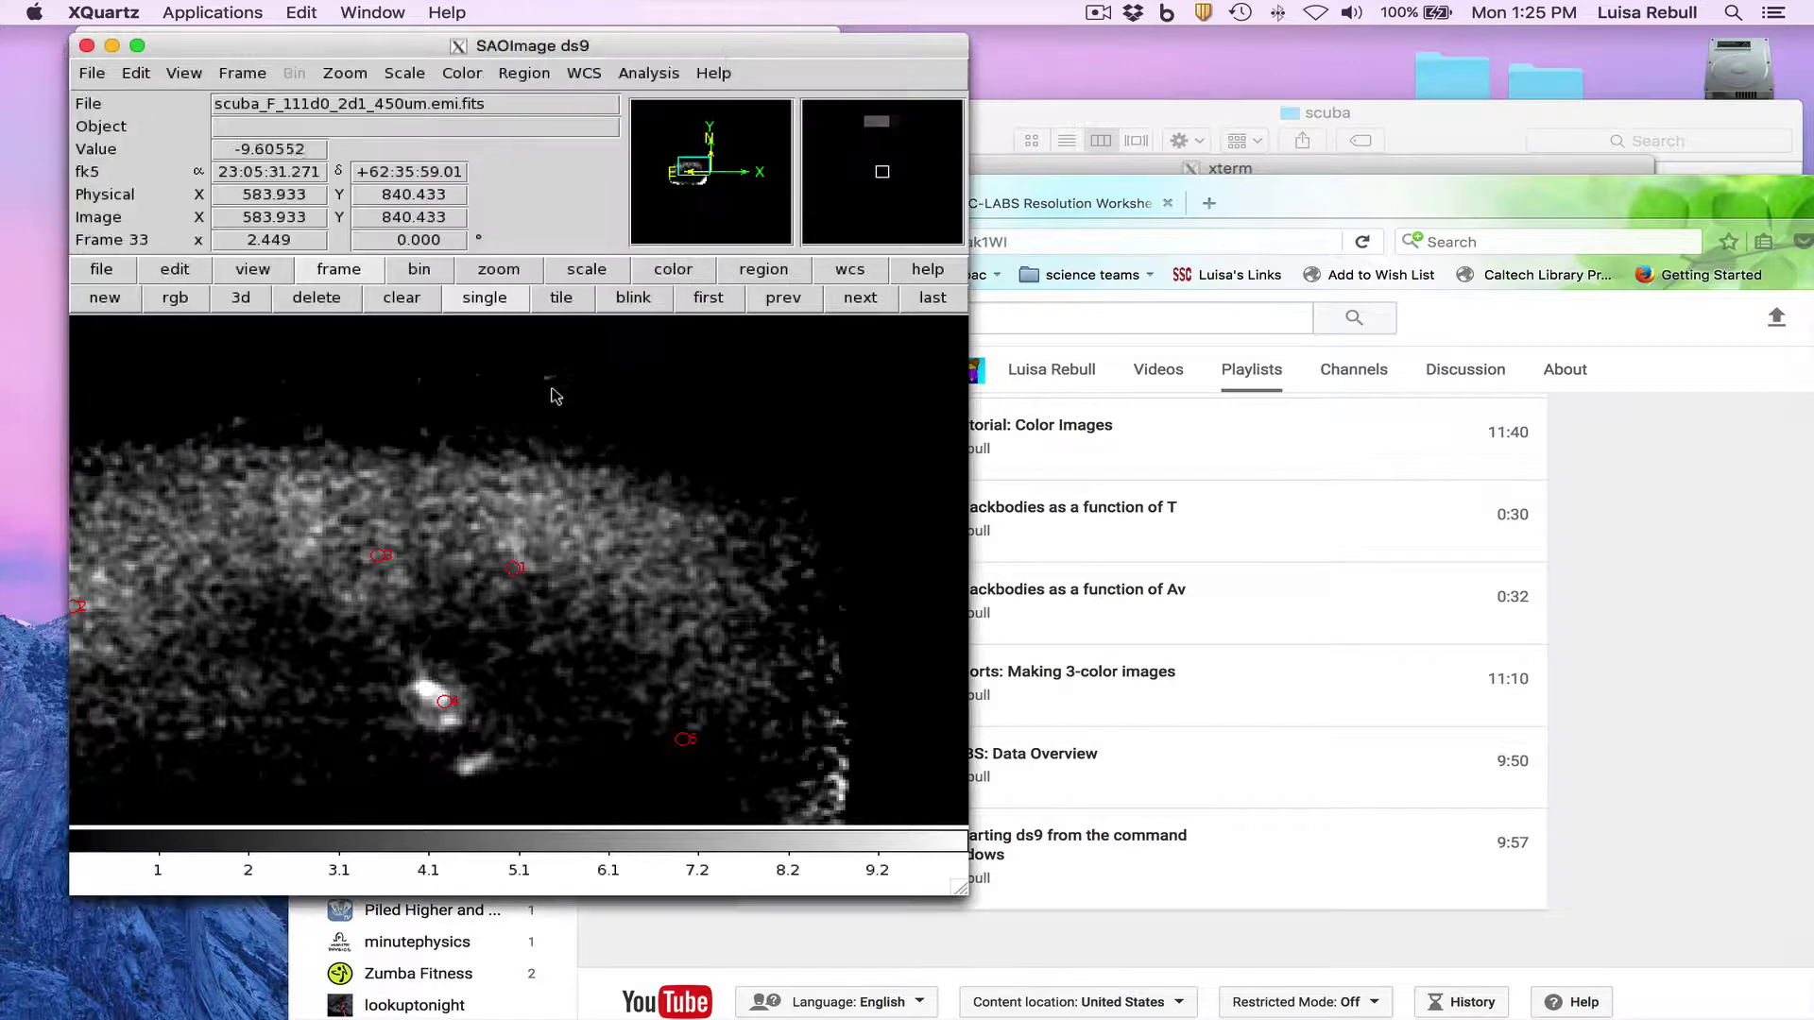
Advance to the SCUBA 850um frame and try to set its scale limits to low 0 and high 1.
{"action": "left_click", "coordinate": [853, 301]}
{"action": "left_click", "coordinate": [404, 72]}
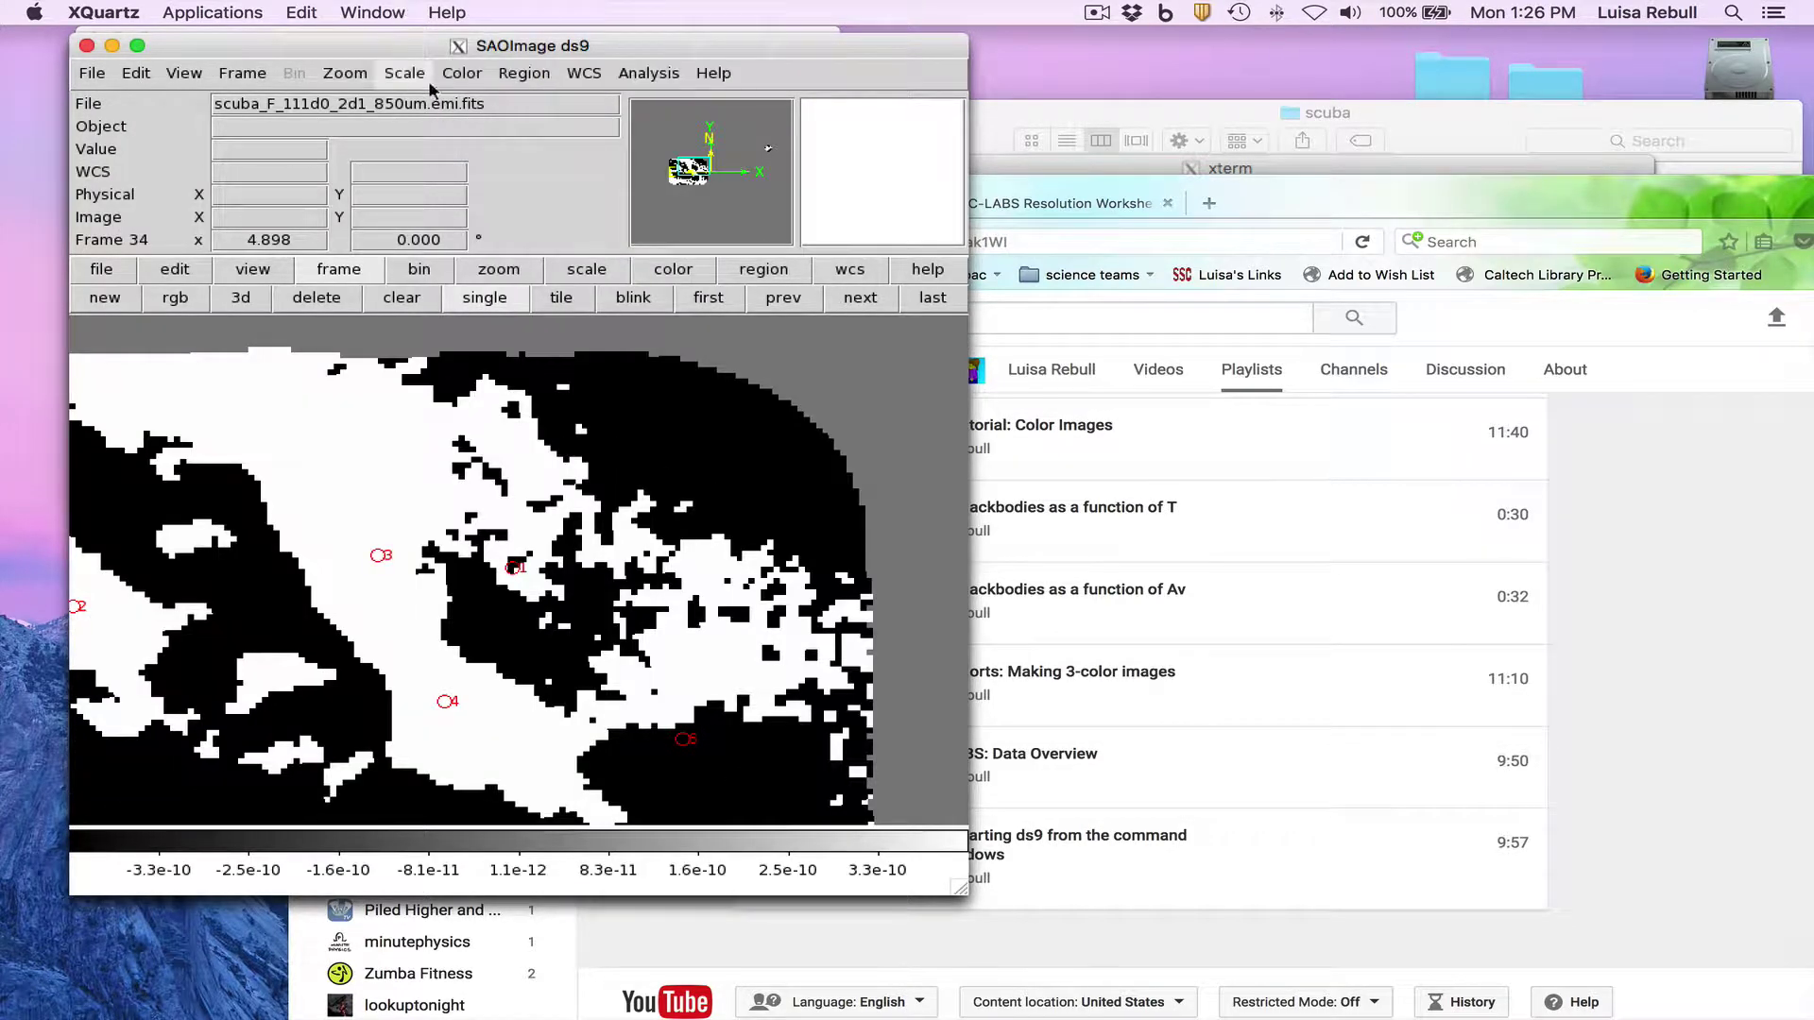
{"action": "left_click", "coordinate": [463, 734]}
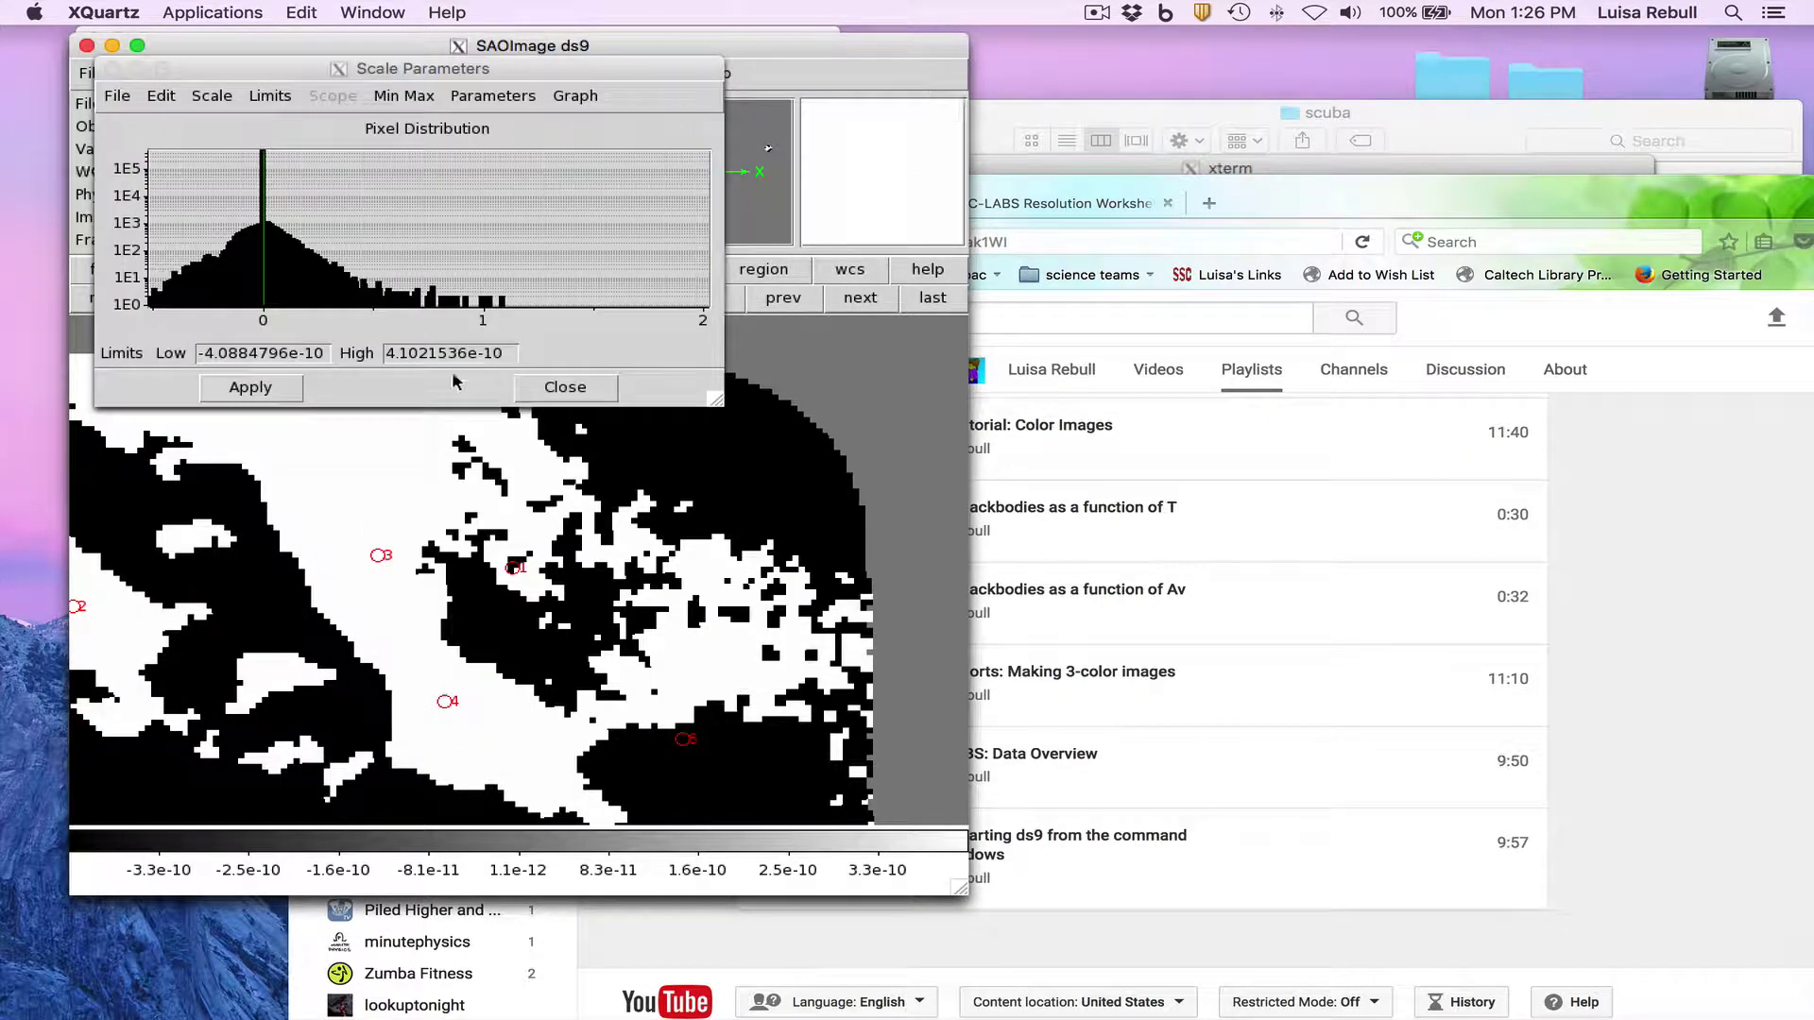
{"action": "double_click", "coordinate": [270, 354]}
{"action": "type", "text": "0"}
{"action": "triple_click", "coordinate": [467, 354]}
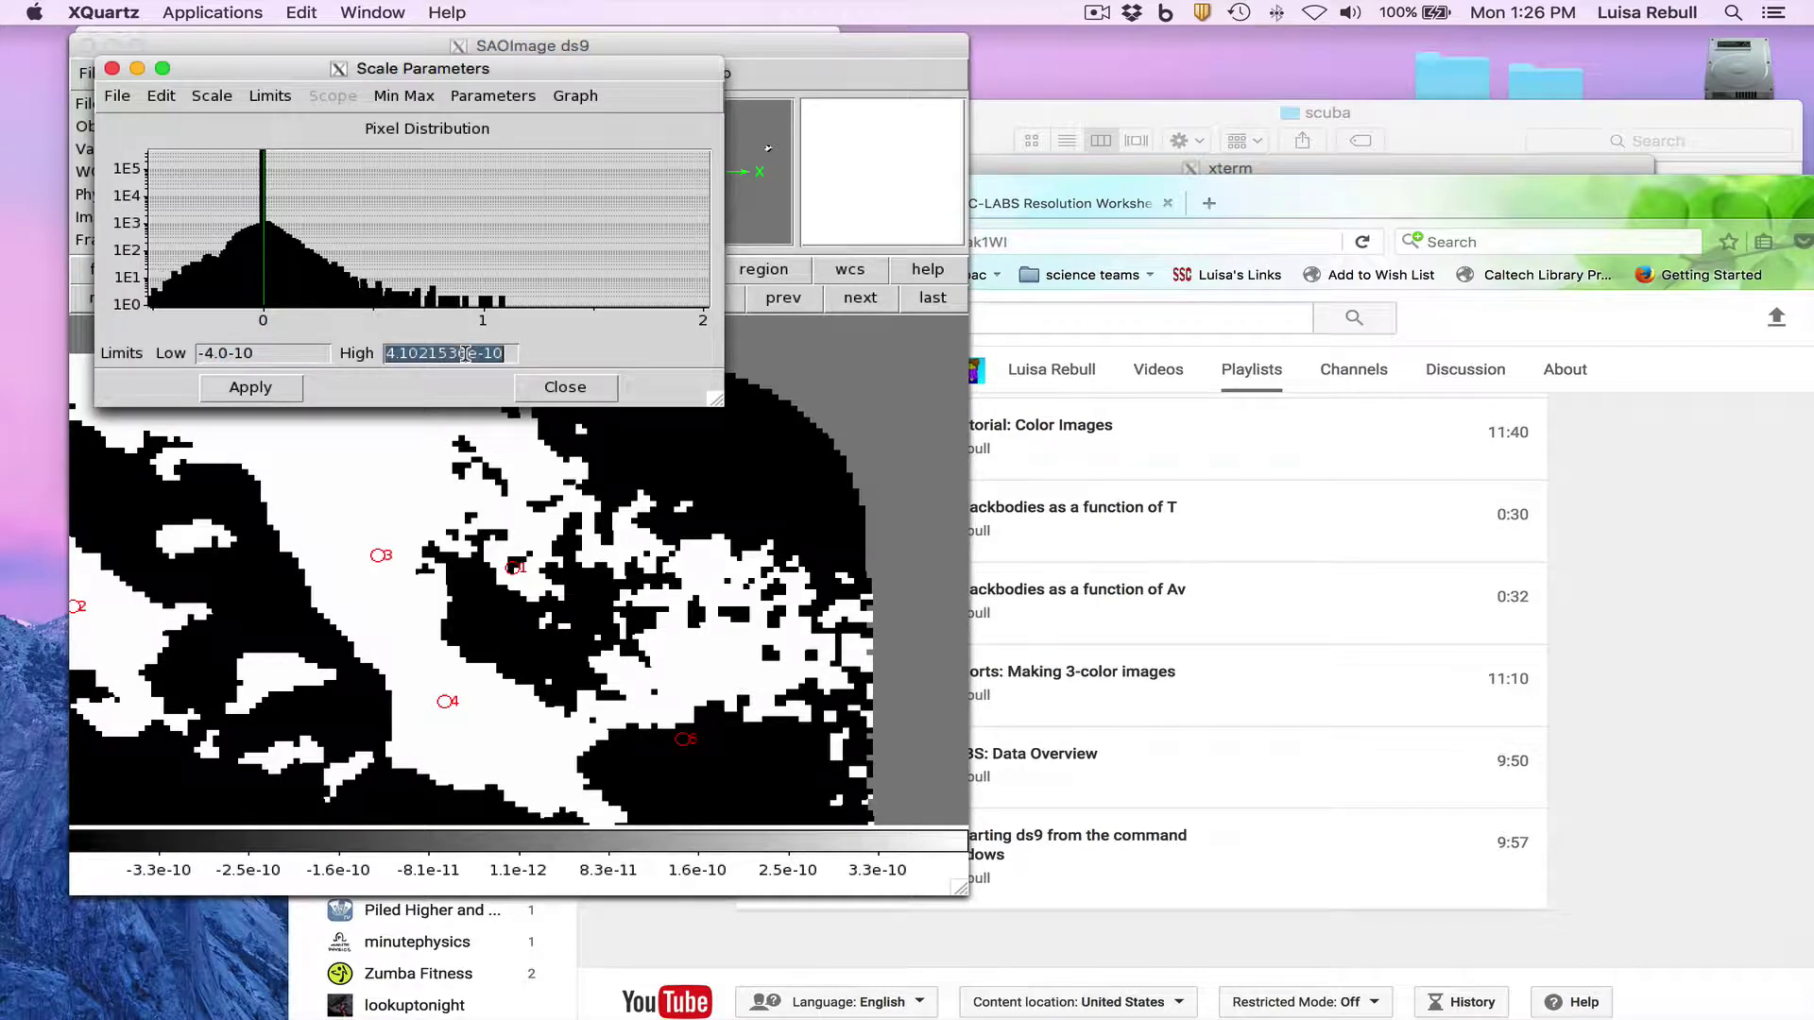
{"action": "type", "text": "2"}
{"action": "left_click", "coordinate": [269, 379]}
{"action": "left_click", "coordinate": [510, 556]}
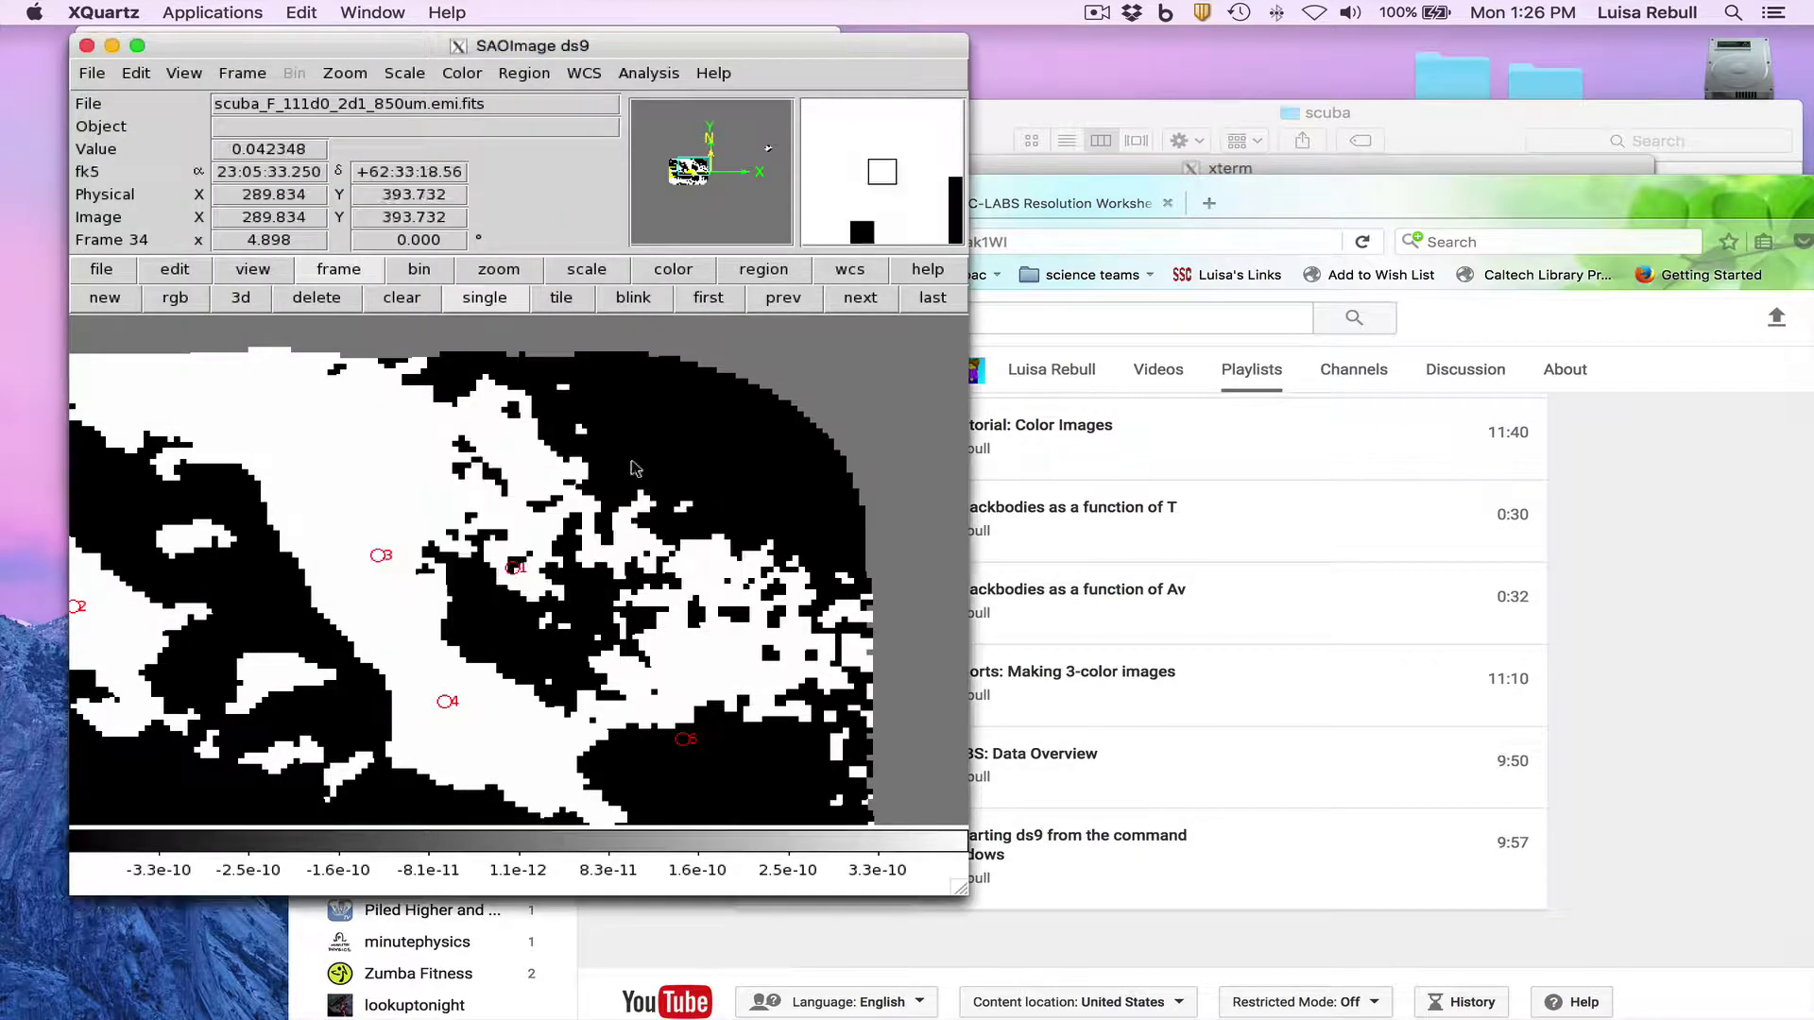
Set the 850um frame's low scale limit to 0, apply it with the high limit of 1, and return to the tiled view.
{"action": "left_click", "coordinate": [395, 7]}
{"action": "left_click", "coordinate": [405, 64]}
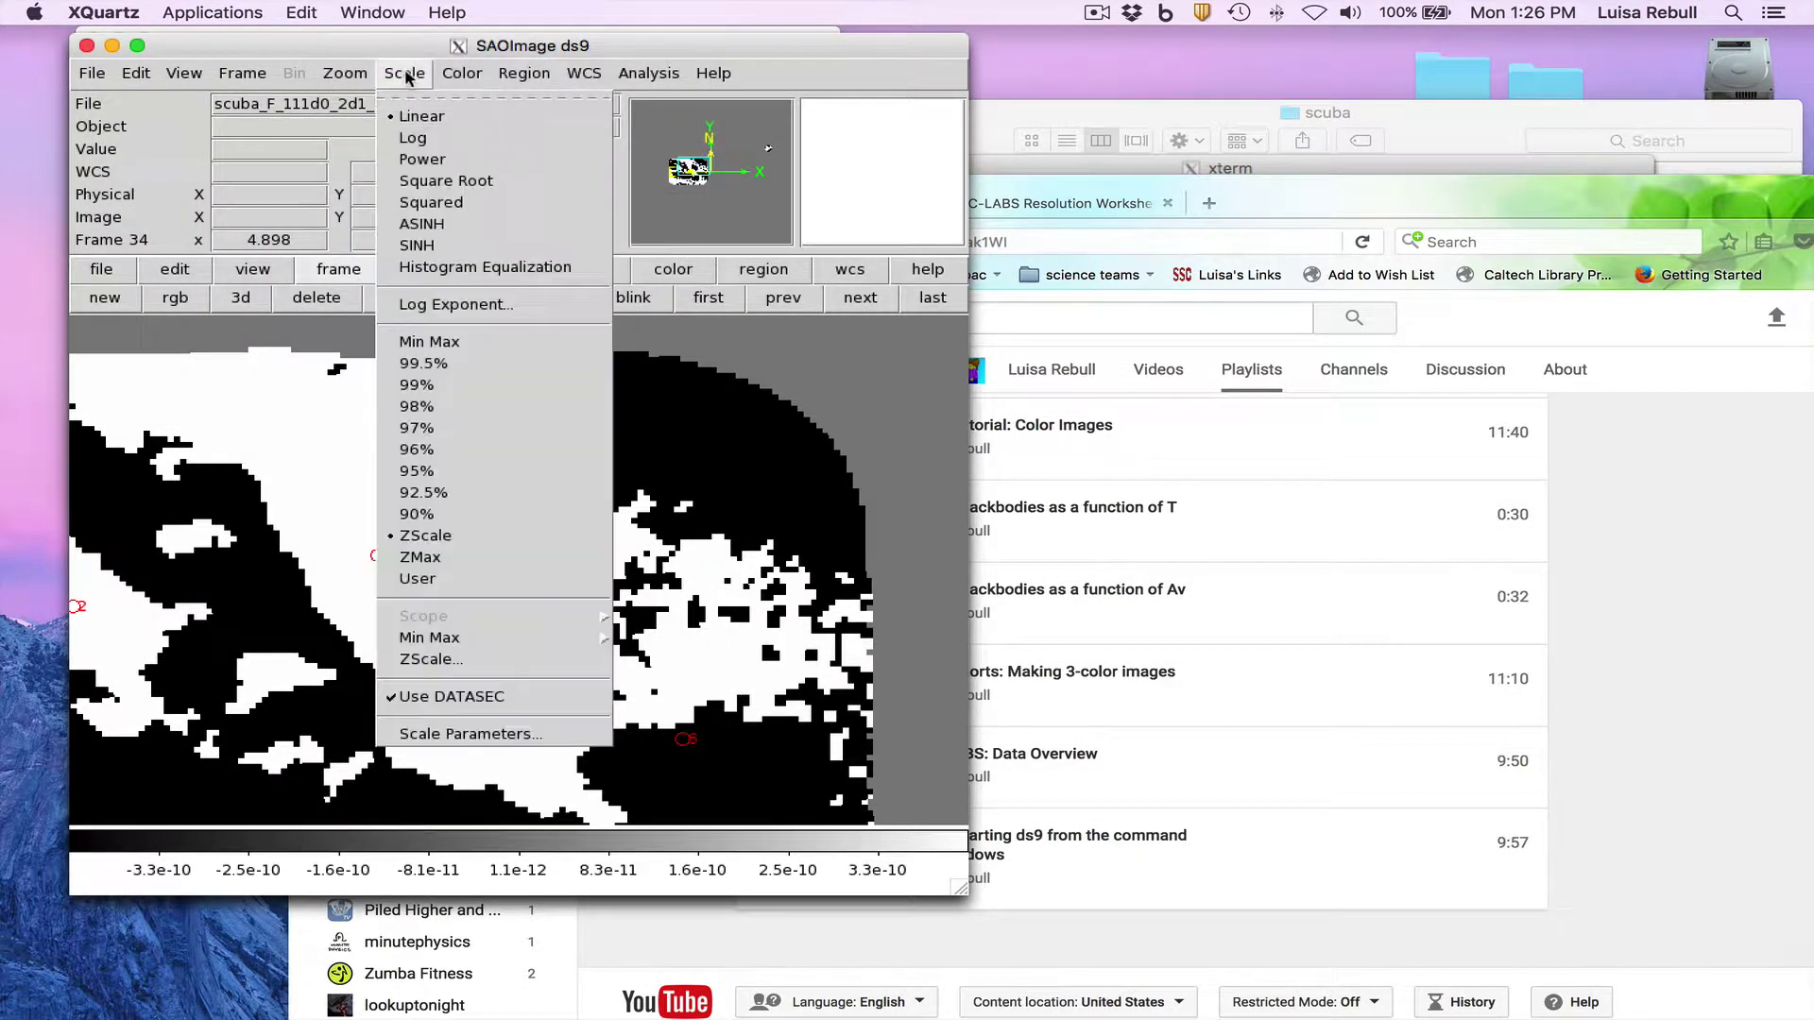
{"action": "left_click", "coordinate": [501, 735]}
{"action": "left_click", "coordinate": [263, 357]}
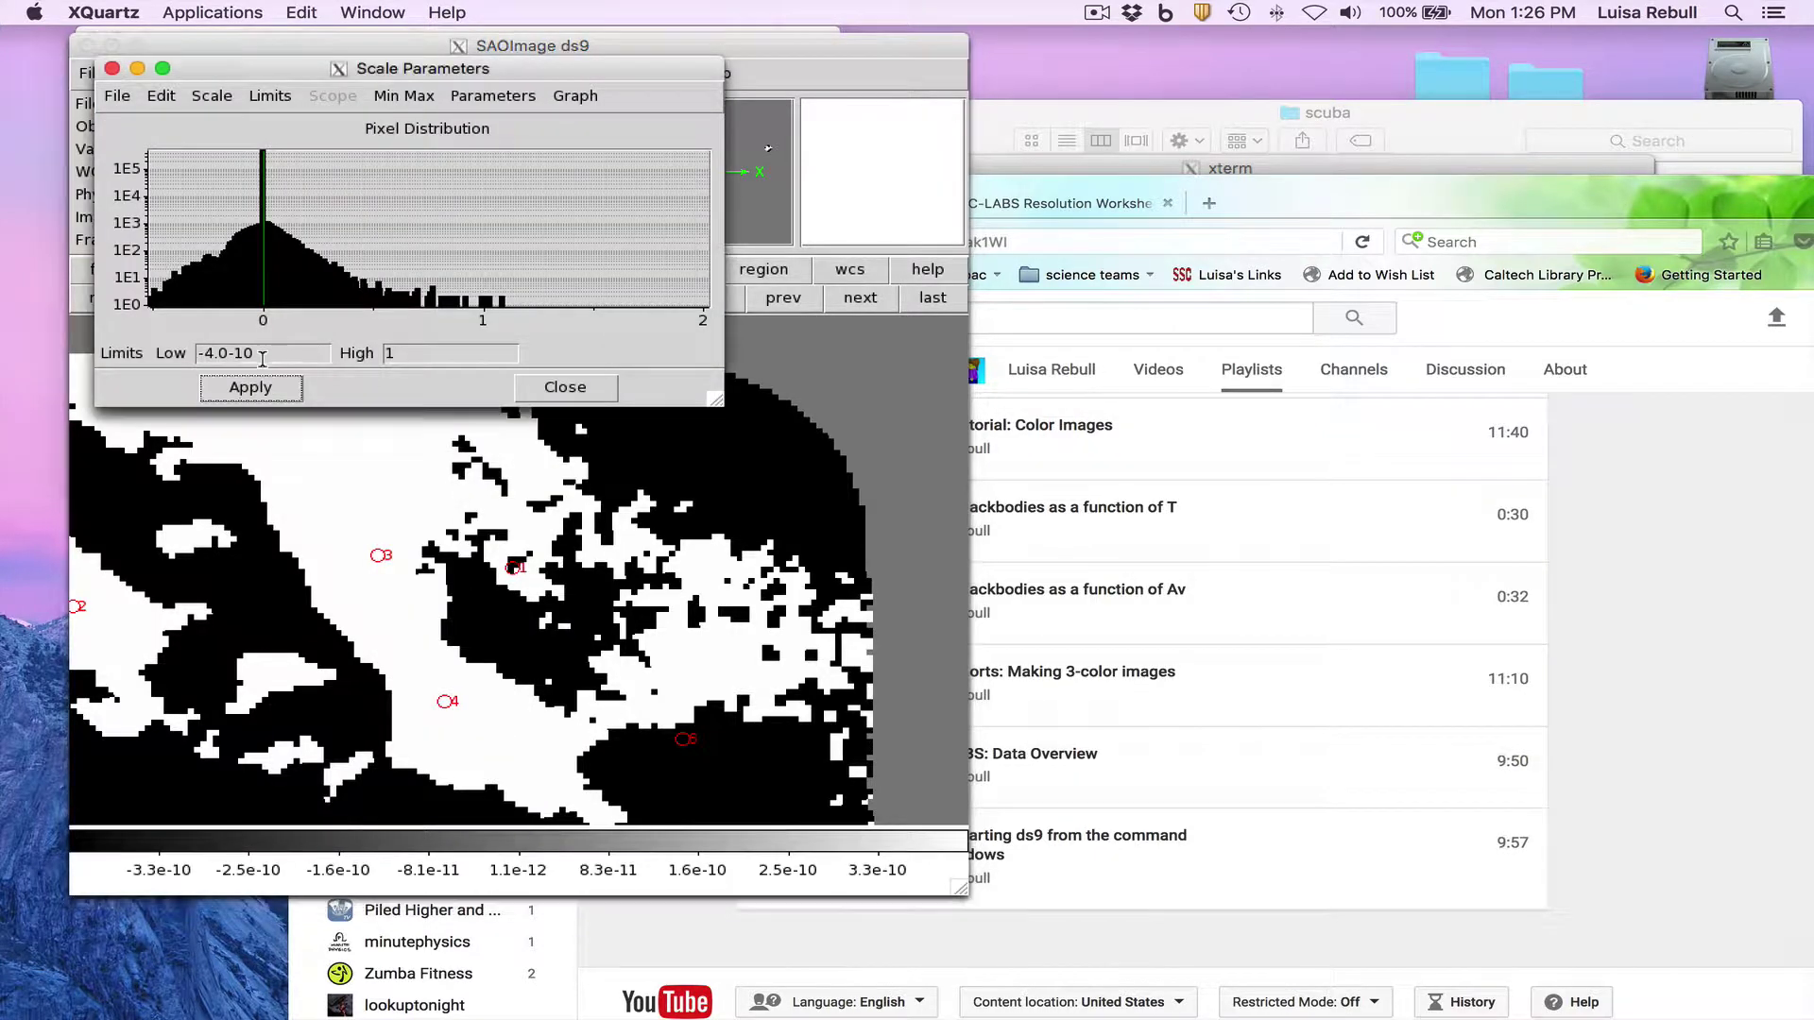
{"action": "double_click", "coordinate": [262, 356]}
{"action": "triple_click", "coordinate": [264, 355]}
{"action": "type", "text": "0"}
{"action": "left_click", "coordinate": [275, 389]}
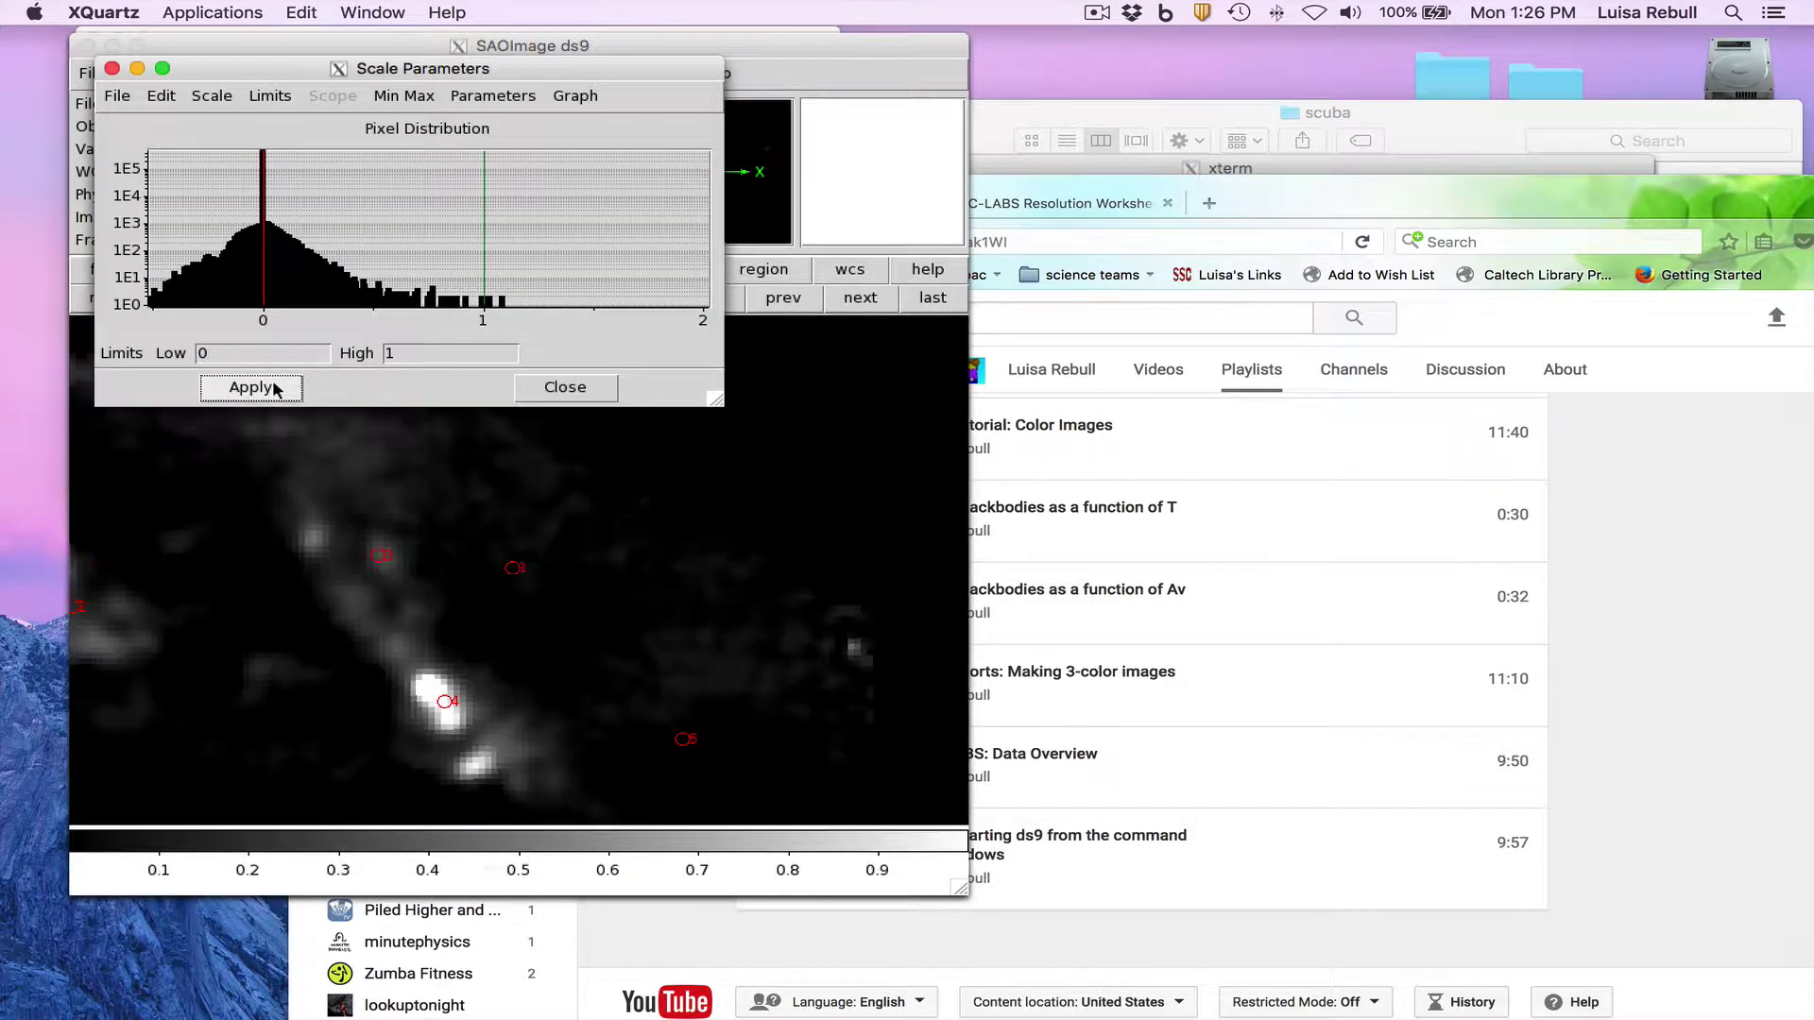
{"action": "left_click", "coordinate": [565, 387]}
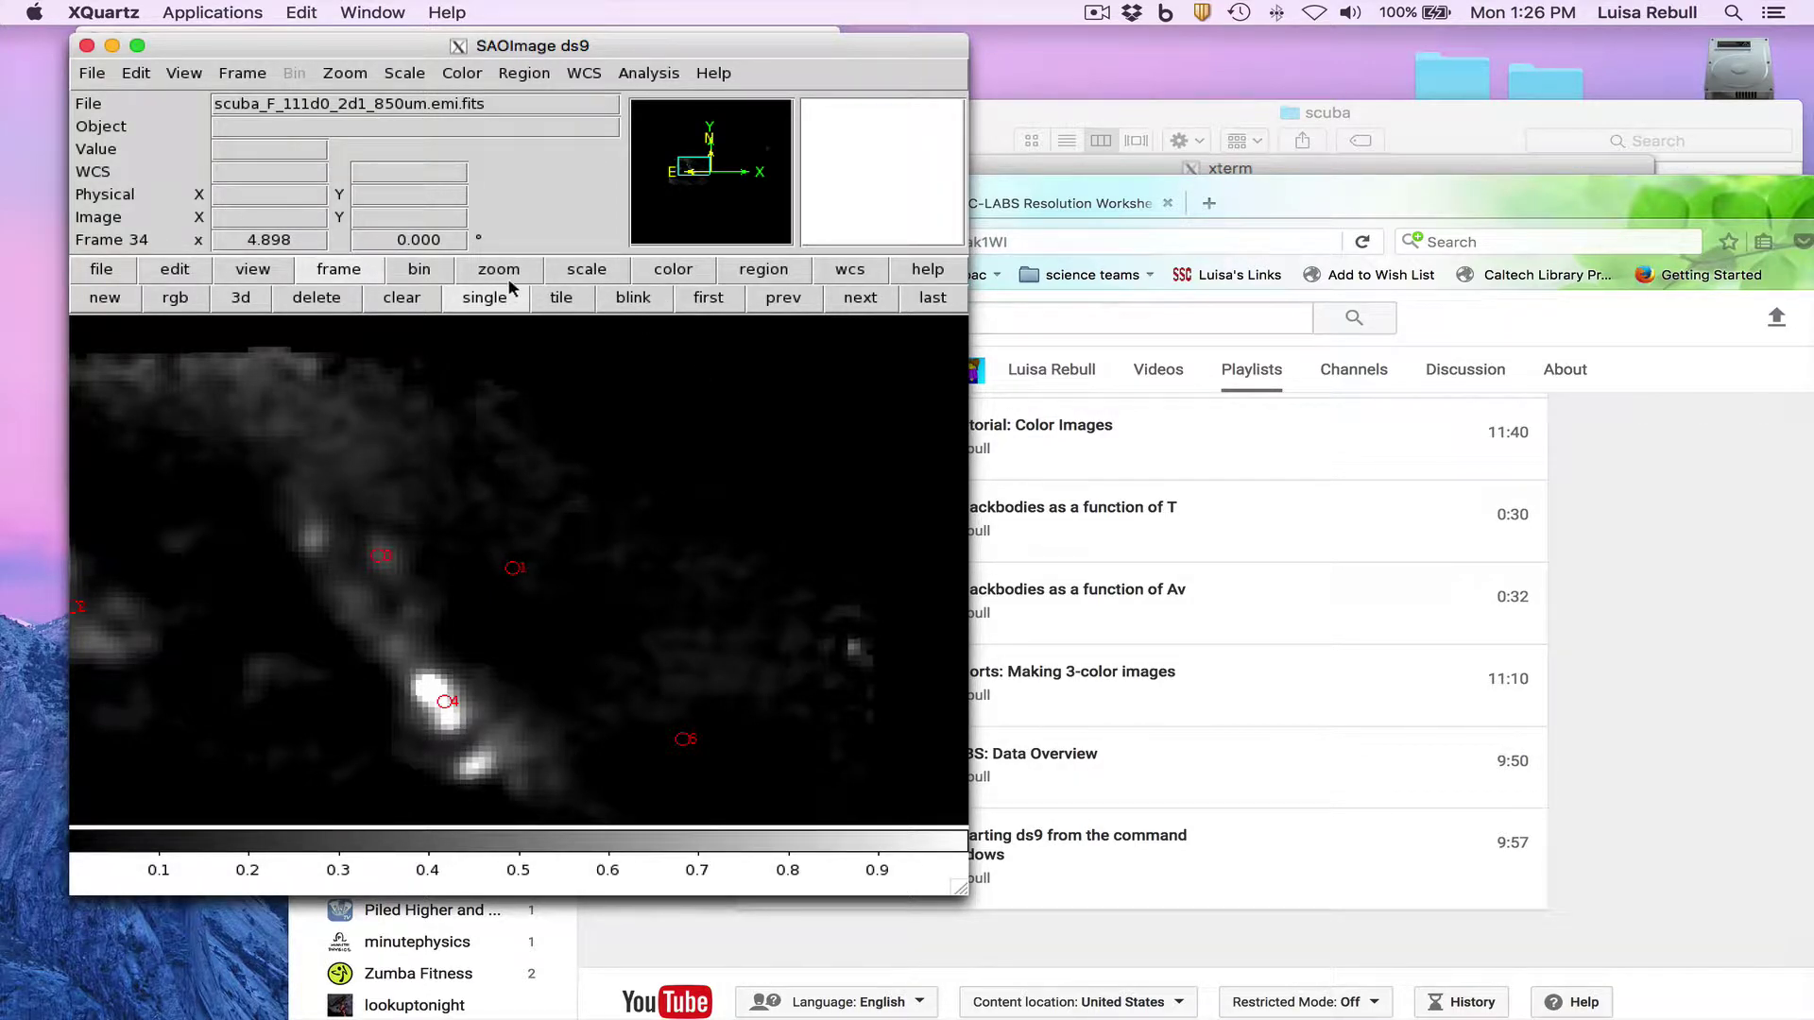
{"action": "left_click", "coordinate": [541, 301]}
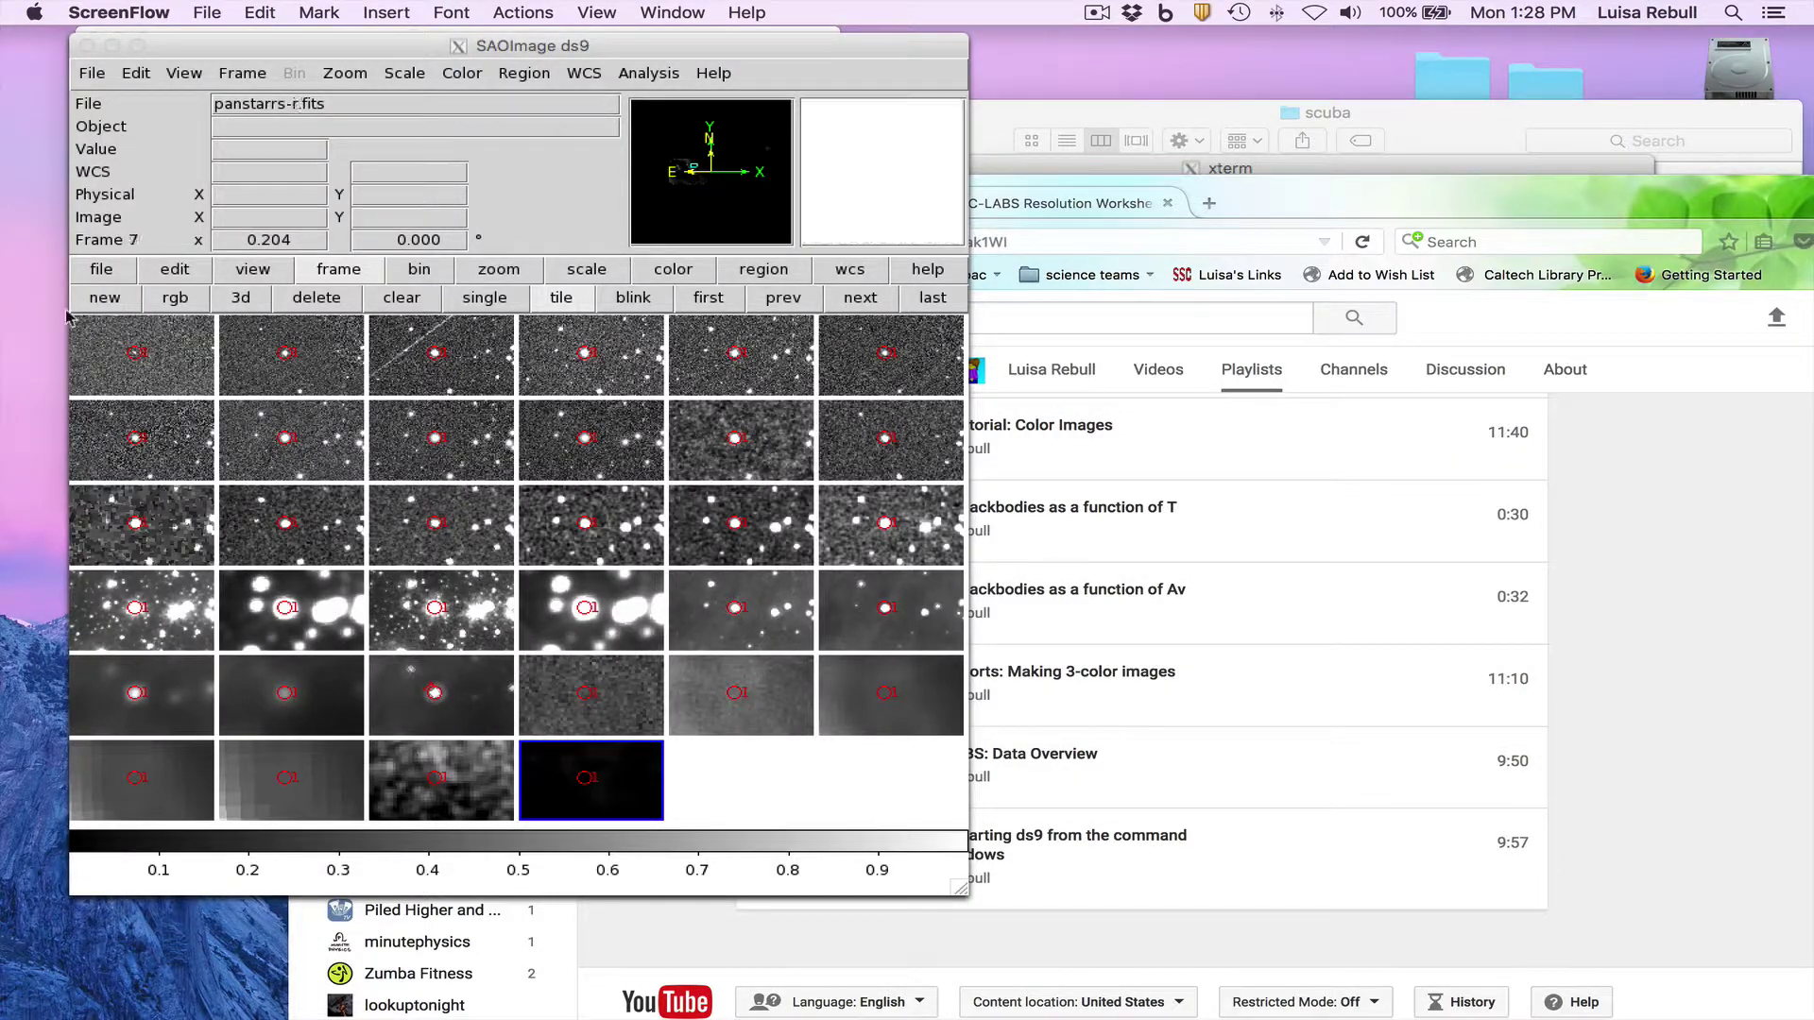
Show the available options for matching frames, including matching by WCS.
{"action": "left_click", "coordinate": [243, 72]}
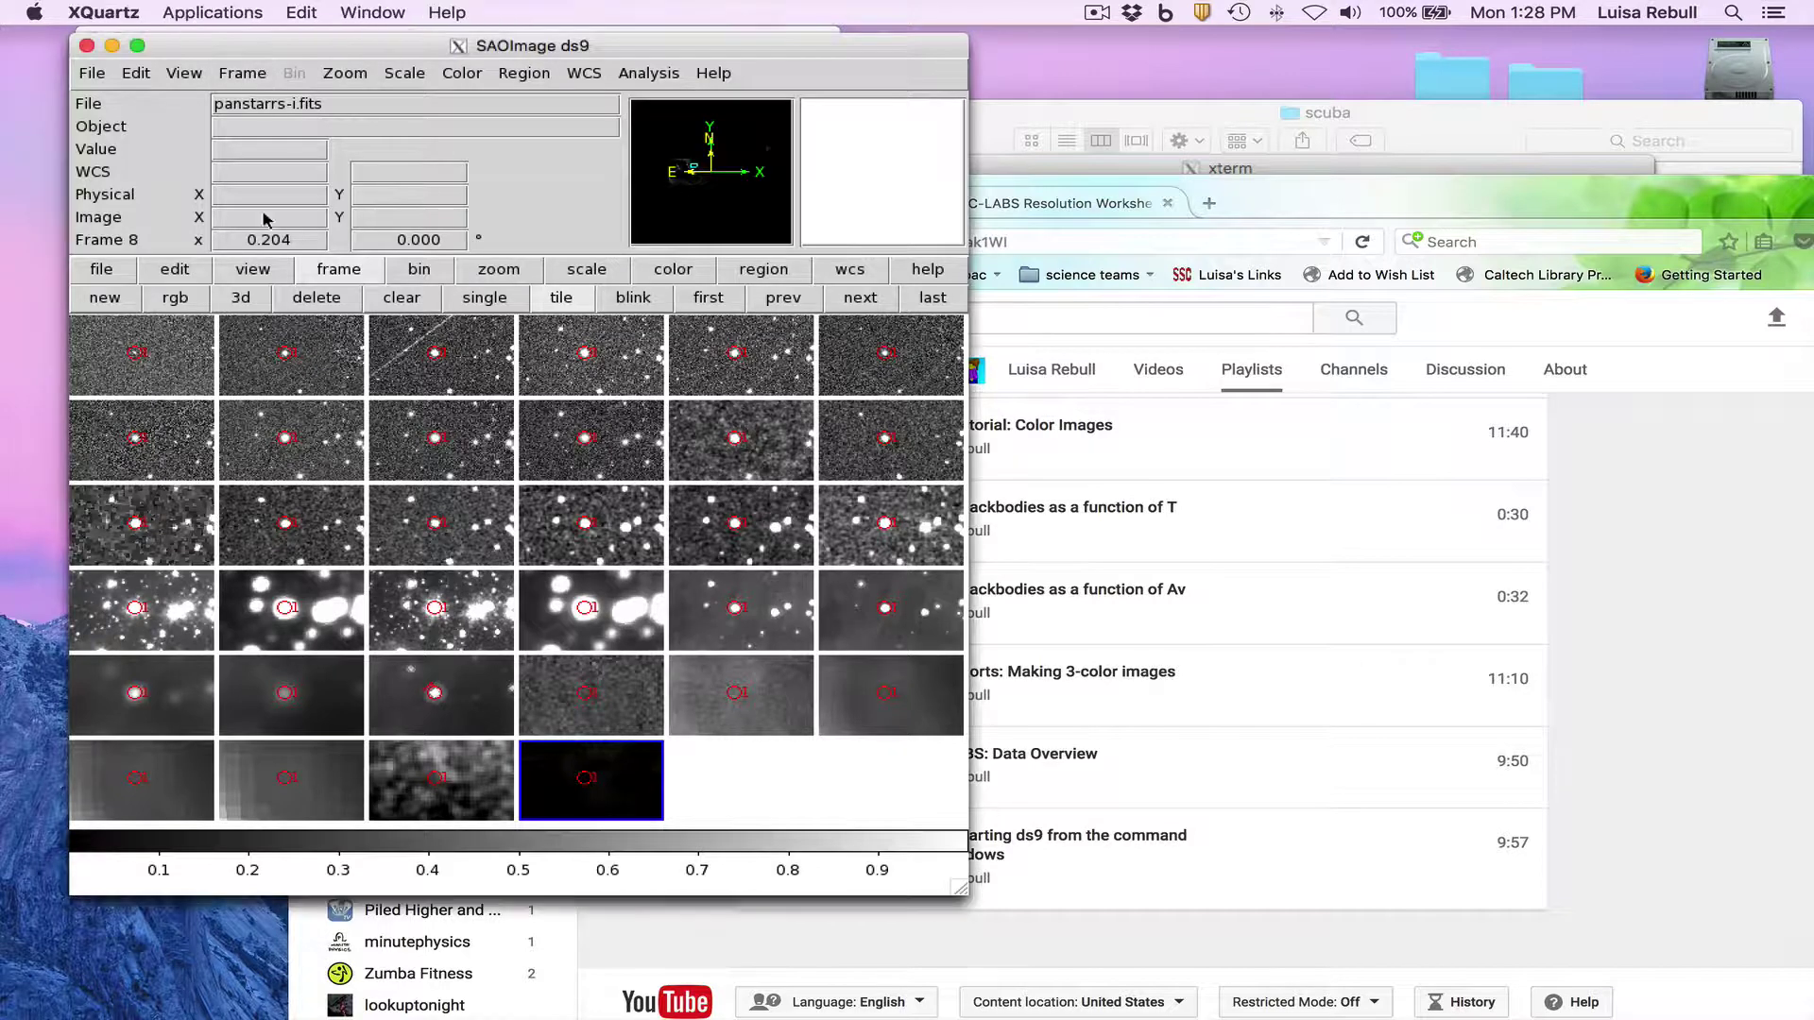
{"action": "left_click", "coordinate": [242, 73]}
{"action": "mouse_move", "coordinate": [393, 417]}
{"action": "mouse_move", "coordinate": [473, 437]}
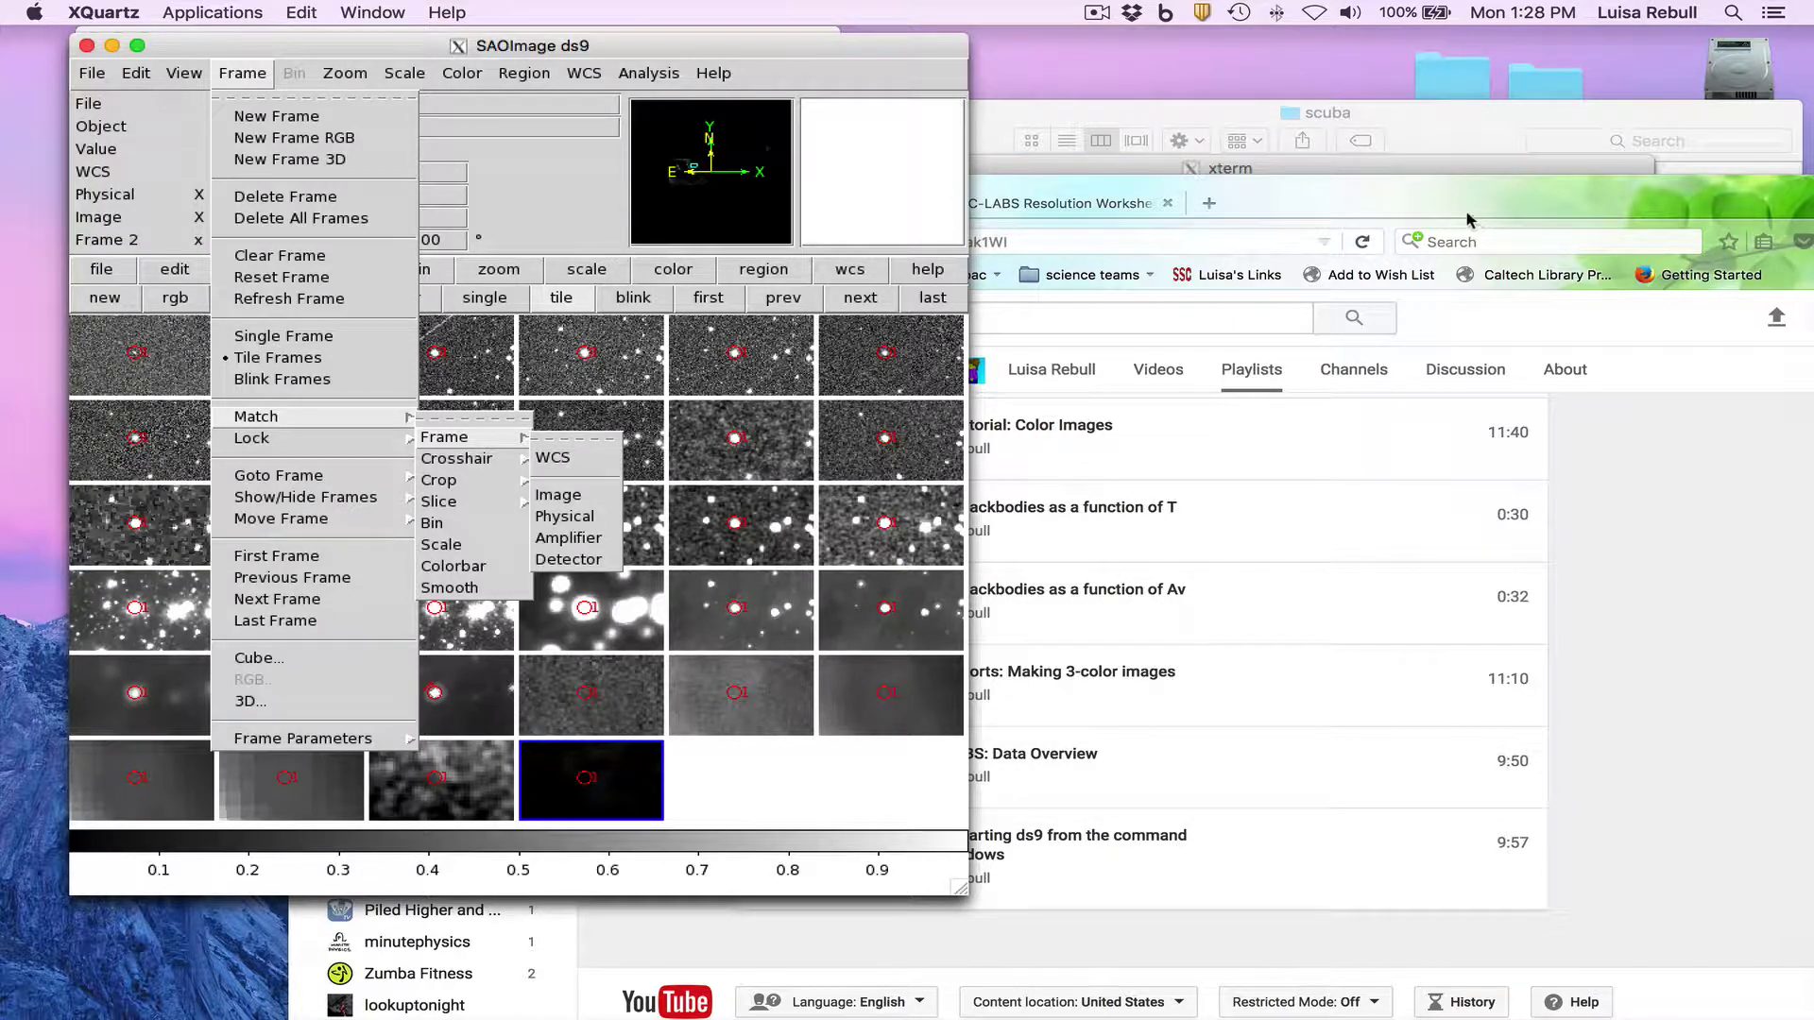
Switch to the IRSA Finder Chart results in Firefox and move the browser window up to reveal the catalog table.
{"action": "left_click", "coordinate": [1417, 206]}
{"action": "left_click", "coordinate": [570, 207]}
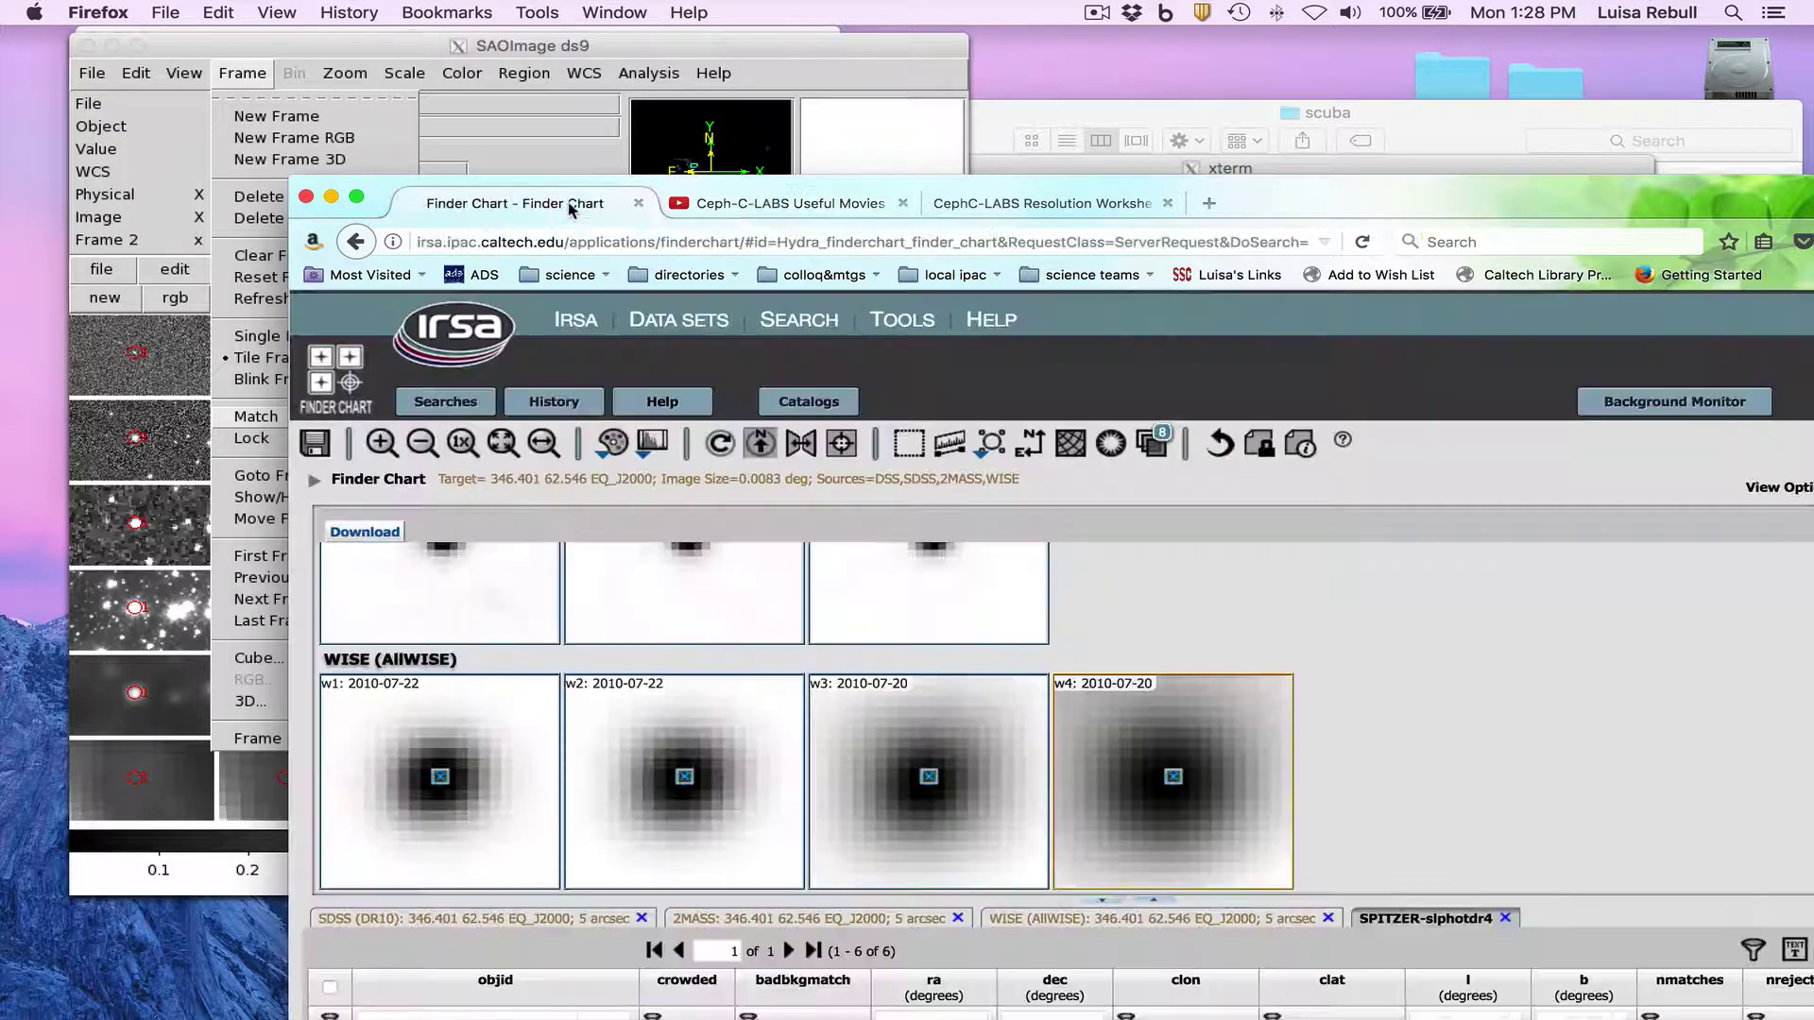
{"action": "left_click_drag", "start_coordinate": [592, 180], "coordinate": [544, 26]}
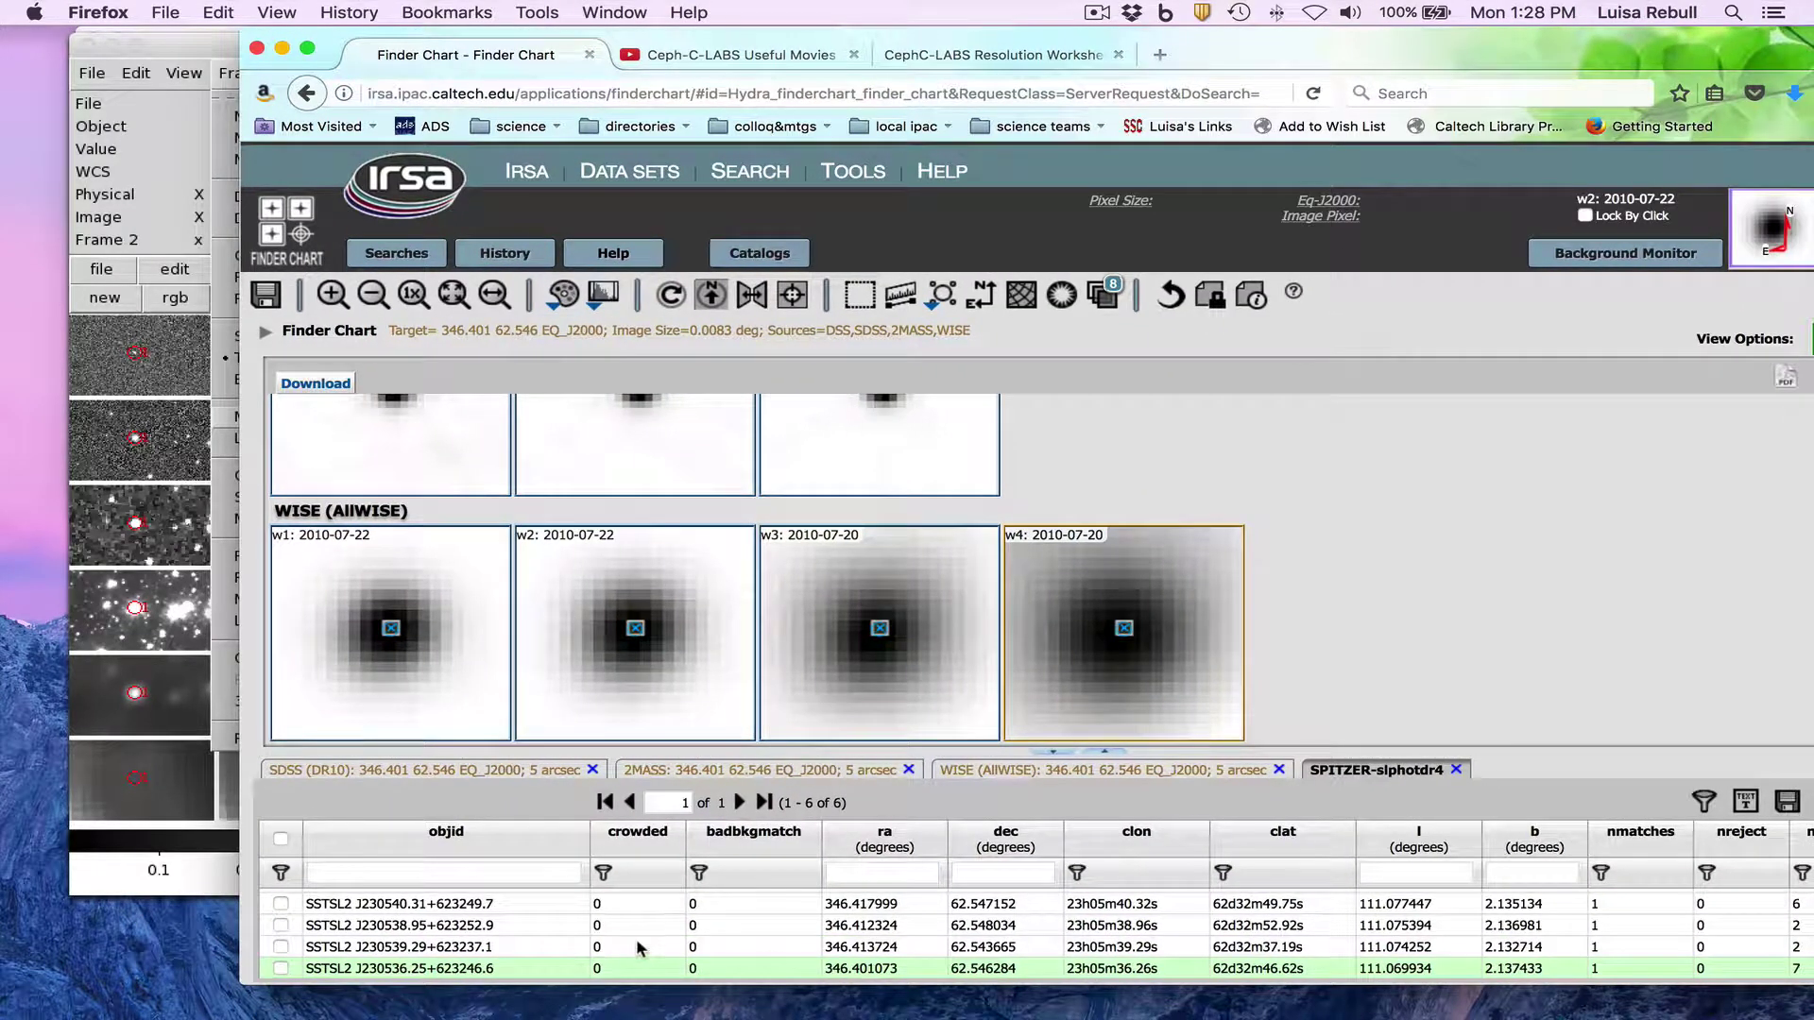
Review Finder Chart's catalog search and custom catalog upload options, and return to the image results.
{"action": "left_click", "coordinate": [748, 258]}
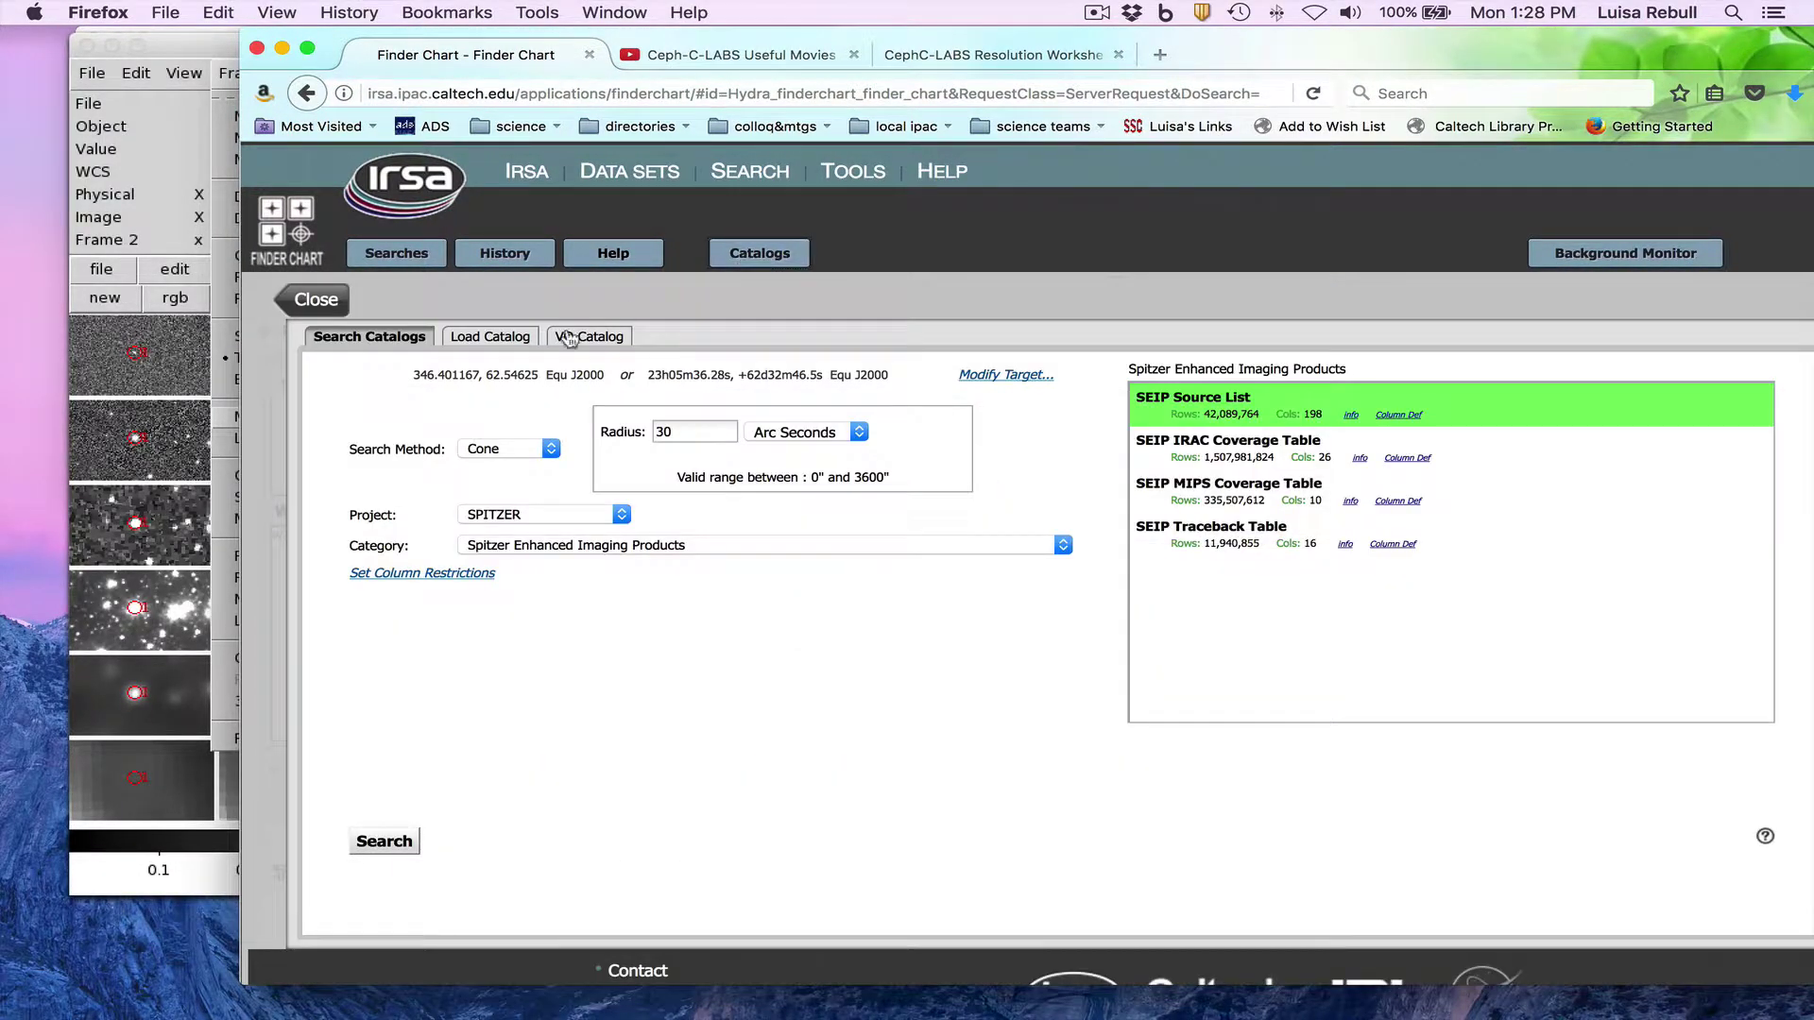
{"action": "left_click", "coordinate": [519, 337]}
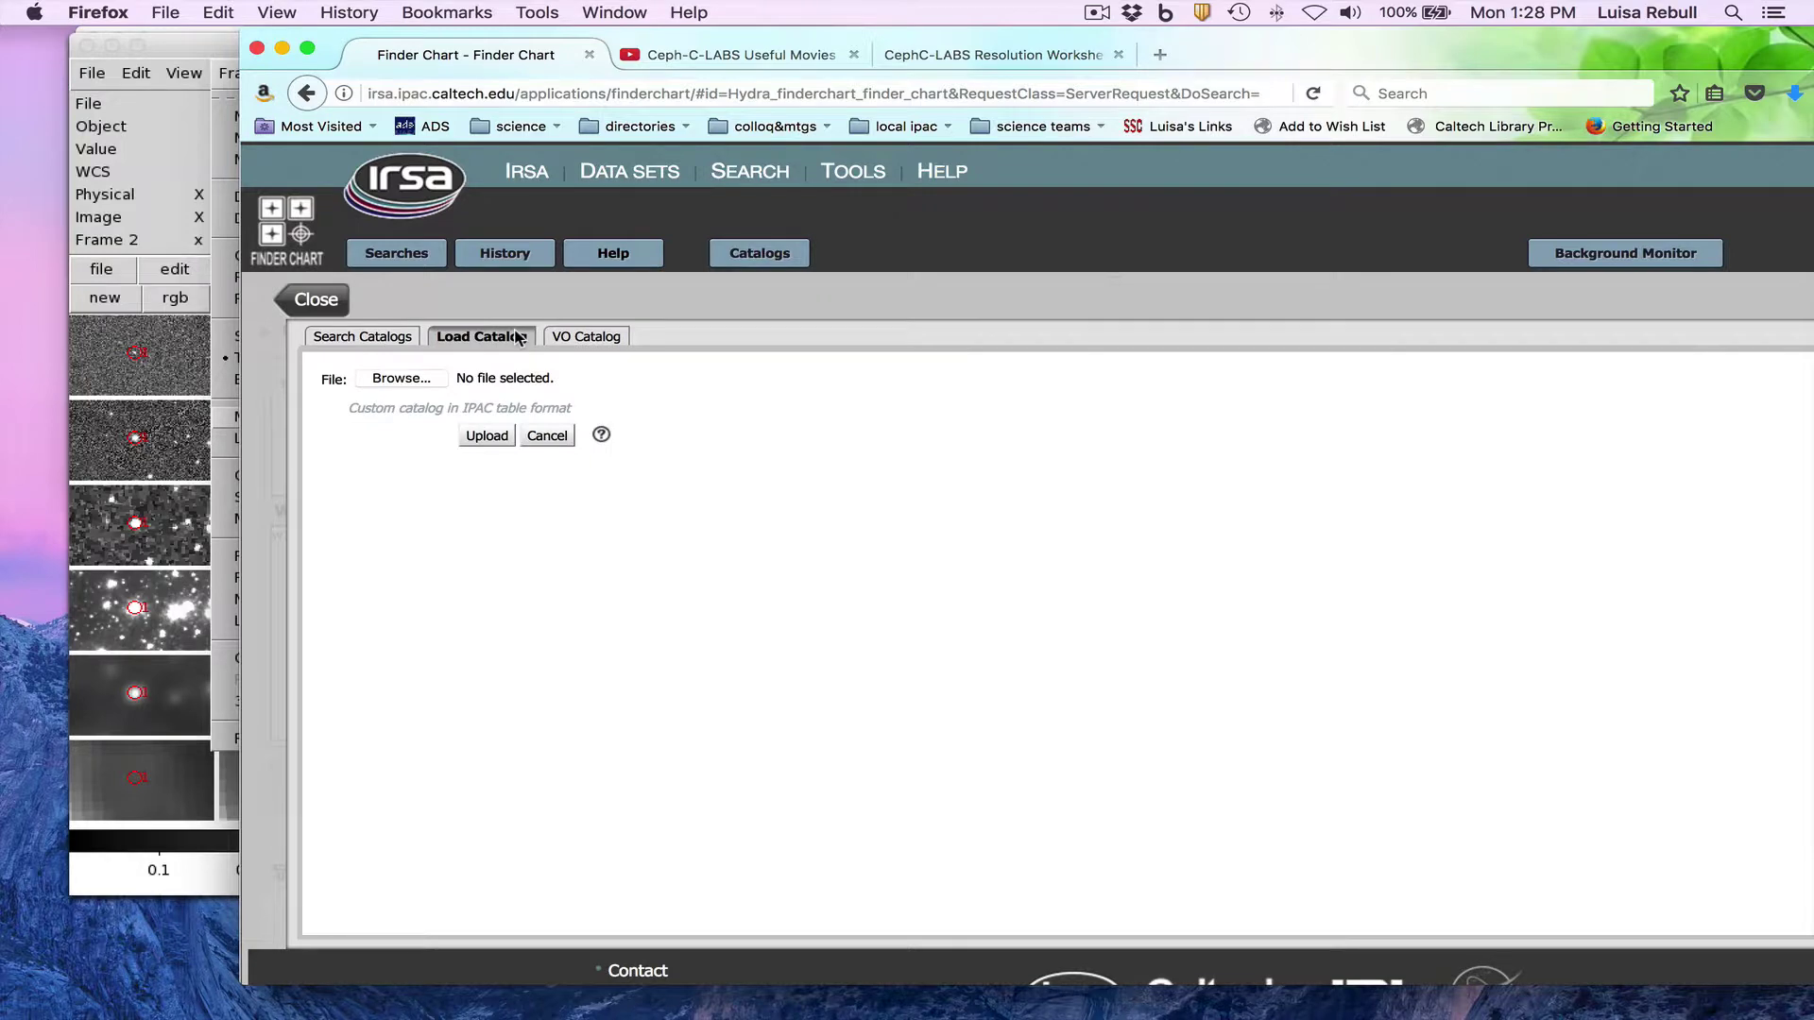
{"action": "left_click", "coordinate": [384, 338]}
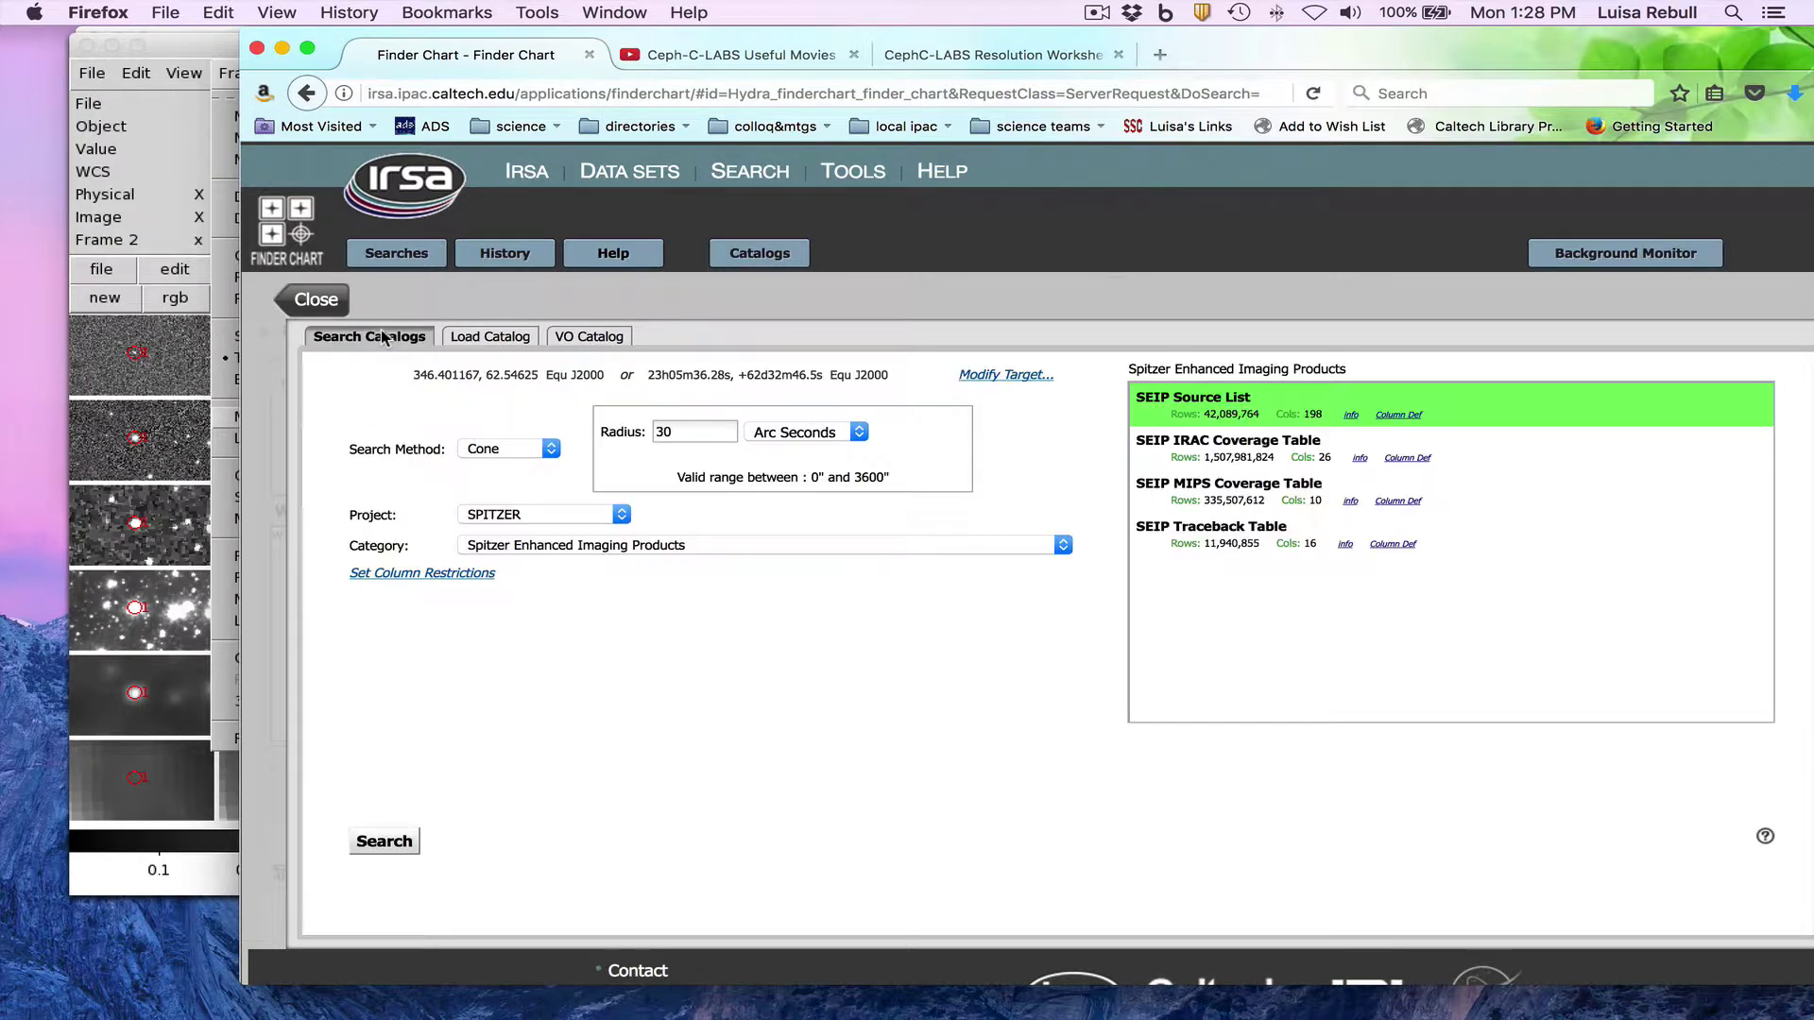
{"action": "left_click", "coordinate": [313, 301]}
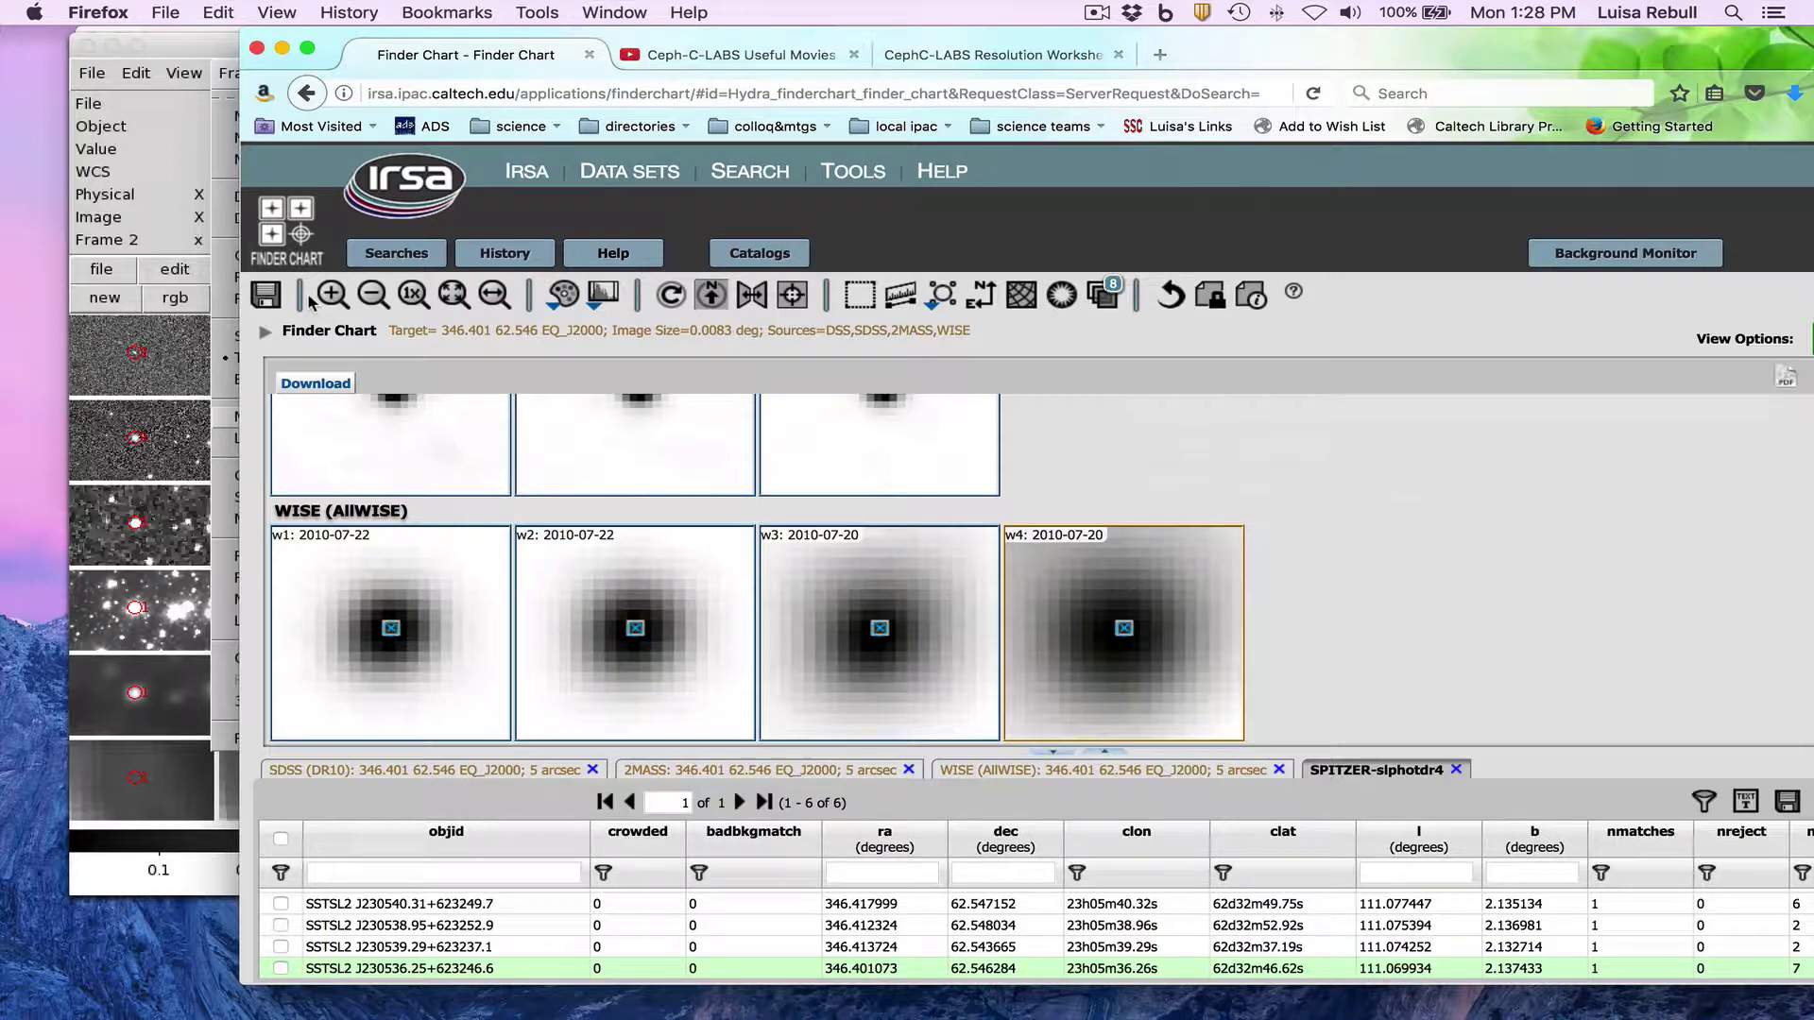
{"action": "left_click", "coordinate": [163, 229]}
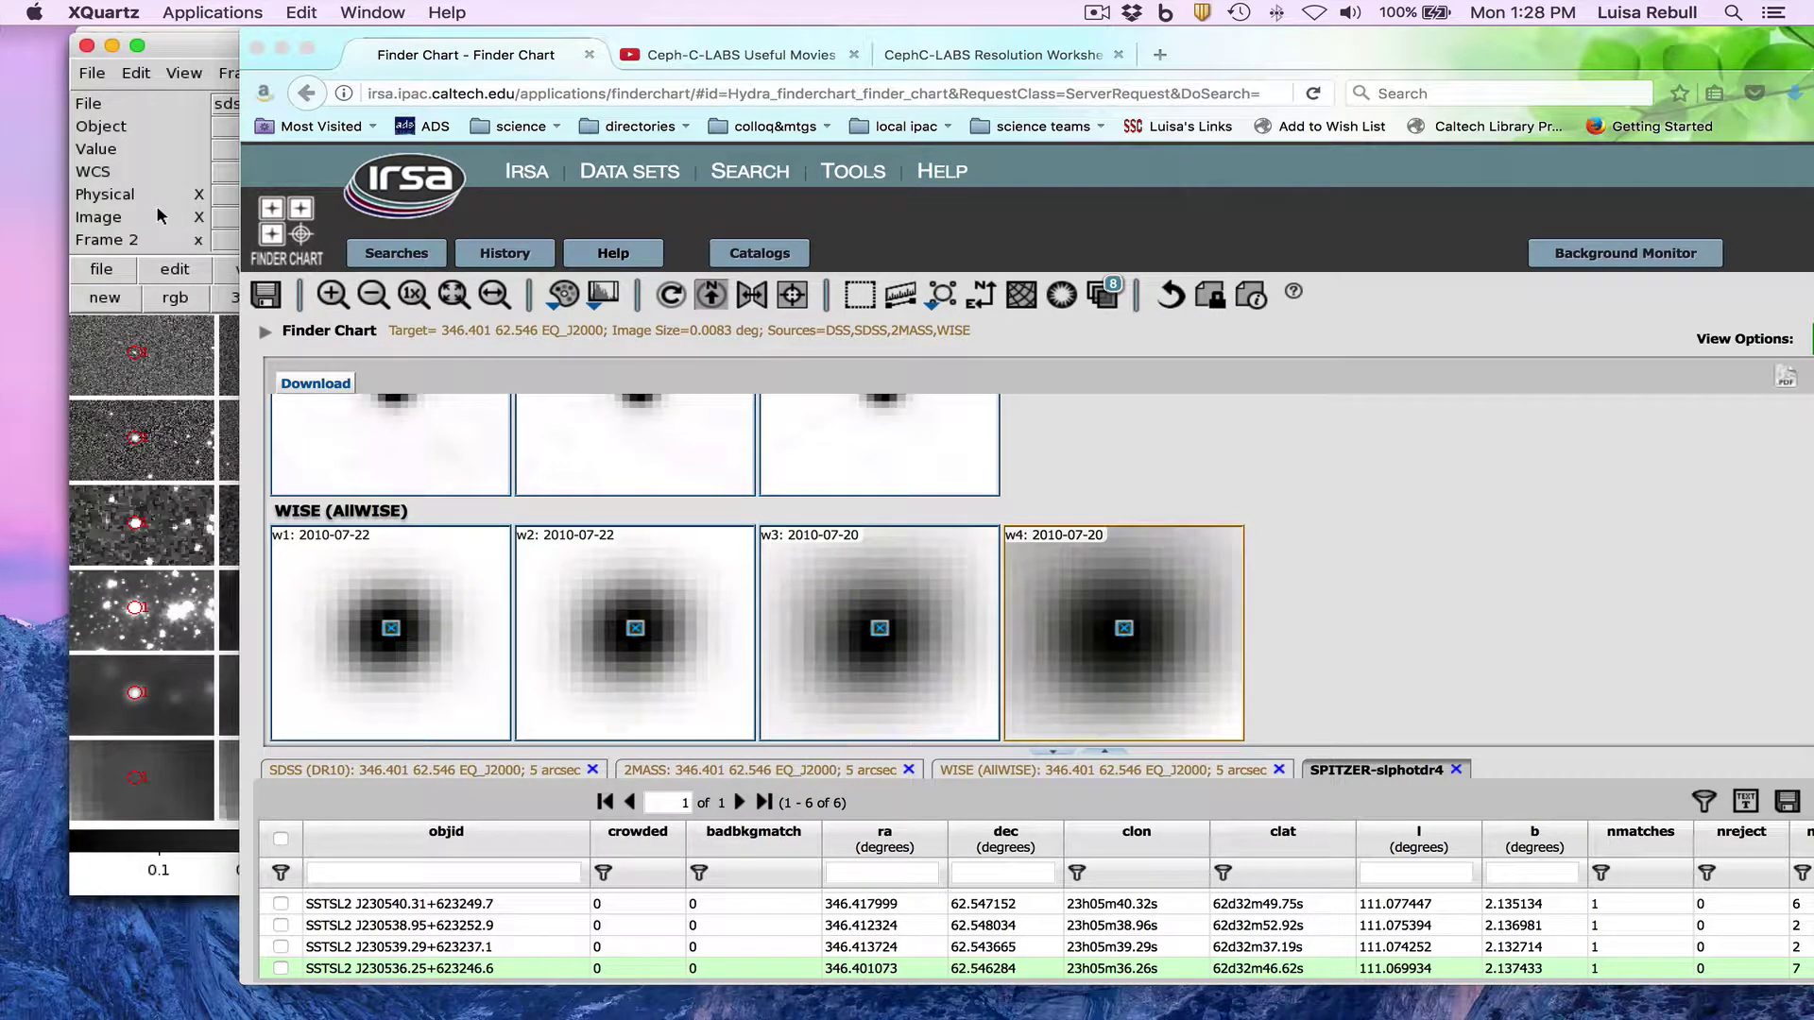
{"action": "left_click", "coordinate": [1266, 451]}
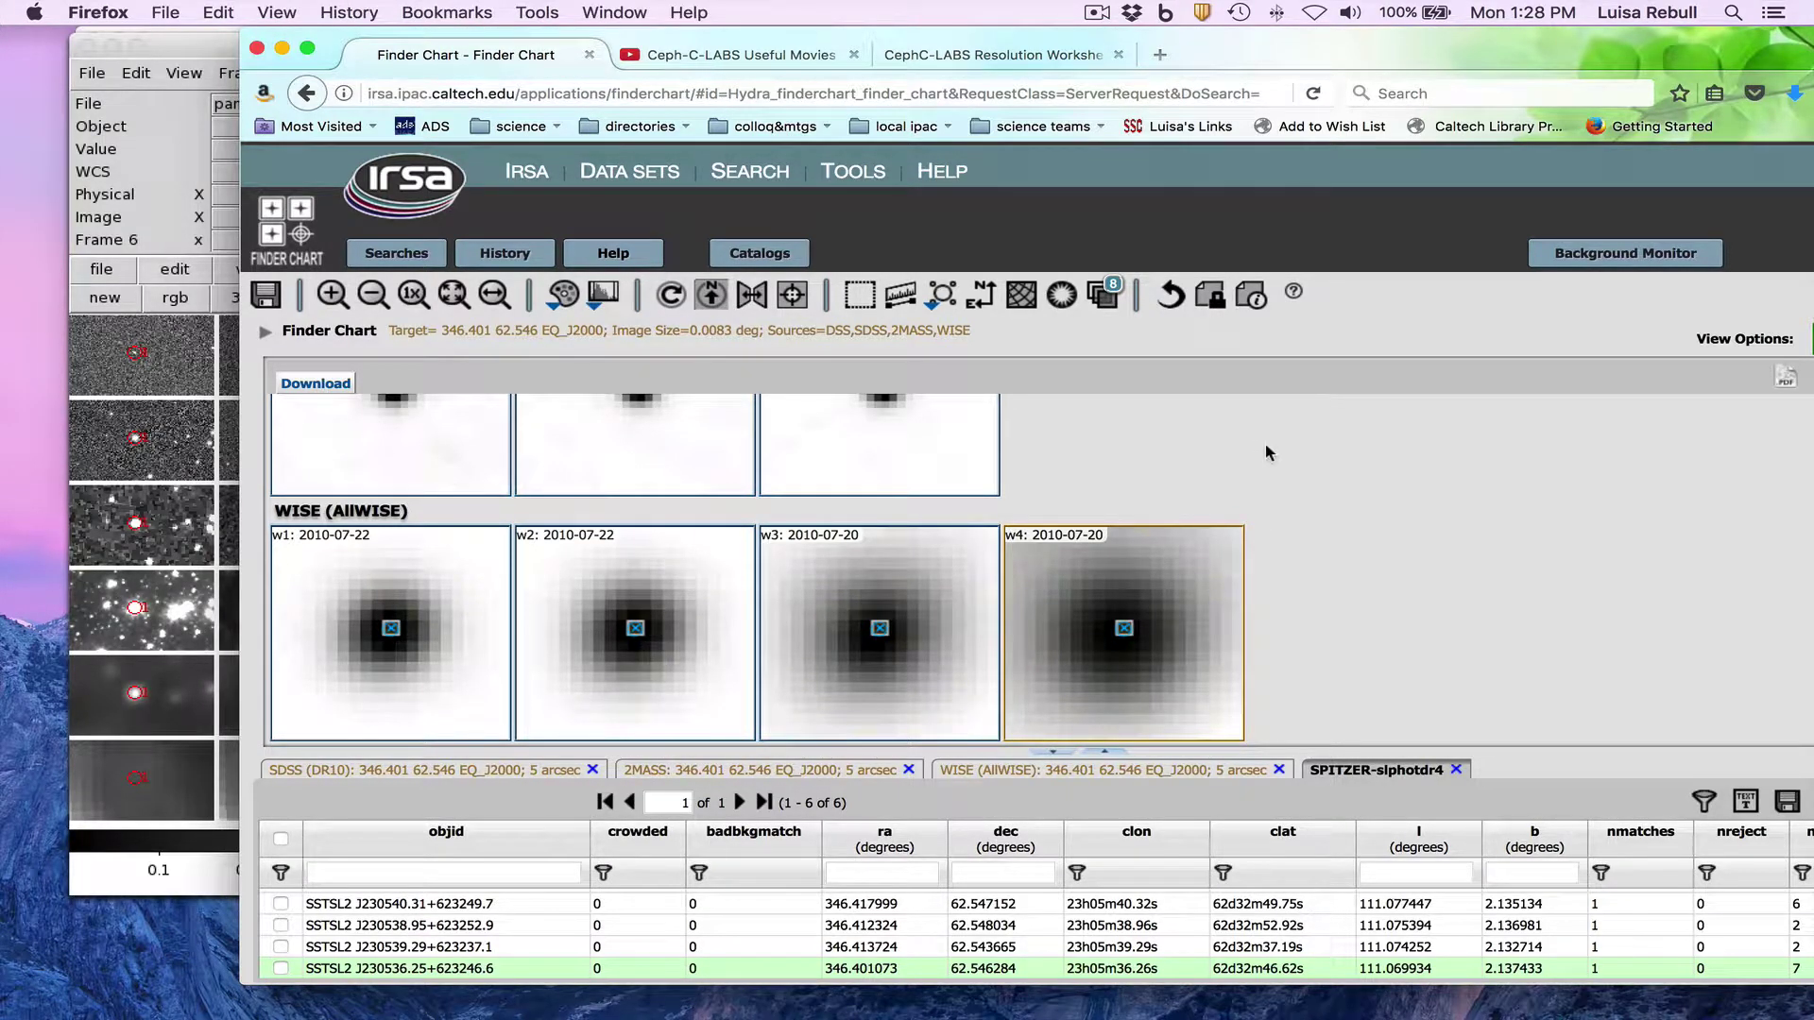